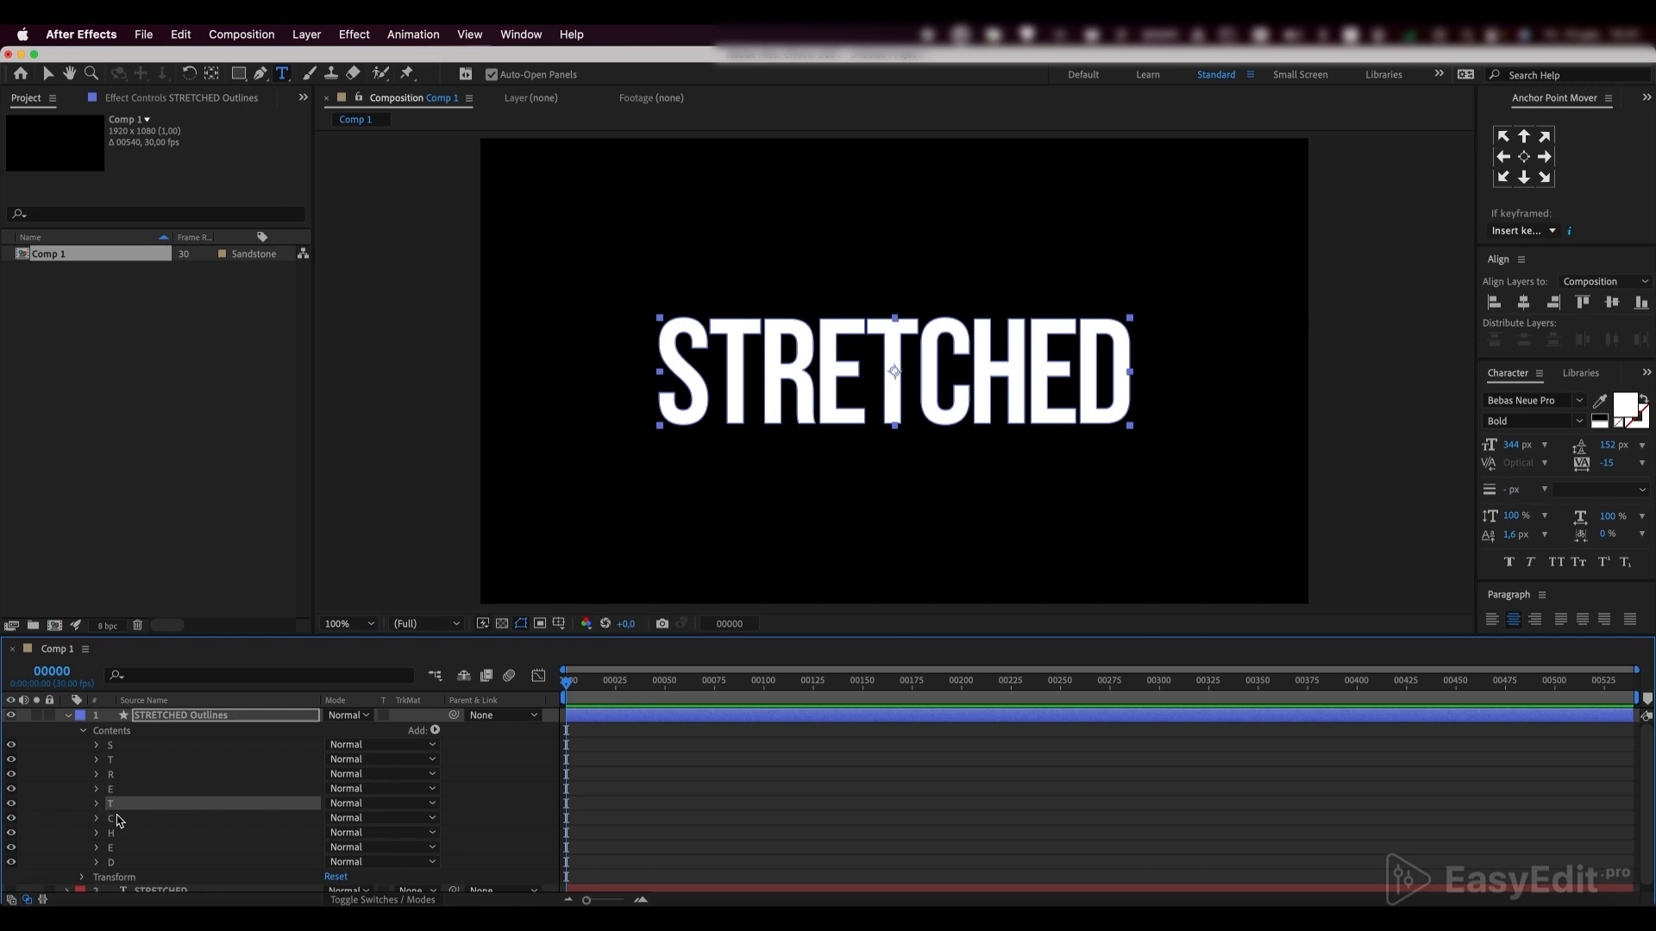
pyautogui.click(119, 817)
pyautogui.click(119, 832)
pyautogui.click(119, 847)
pyautogui.click(118, 862)
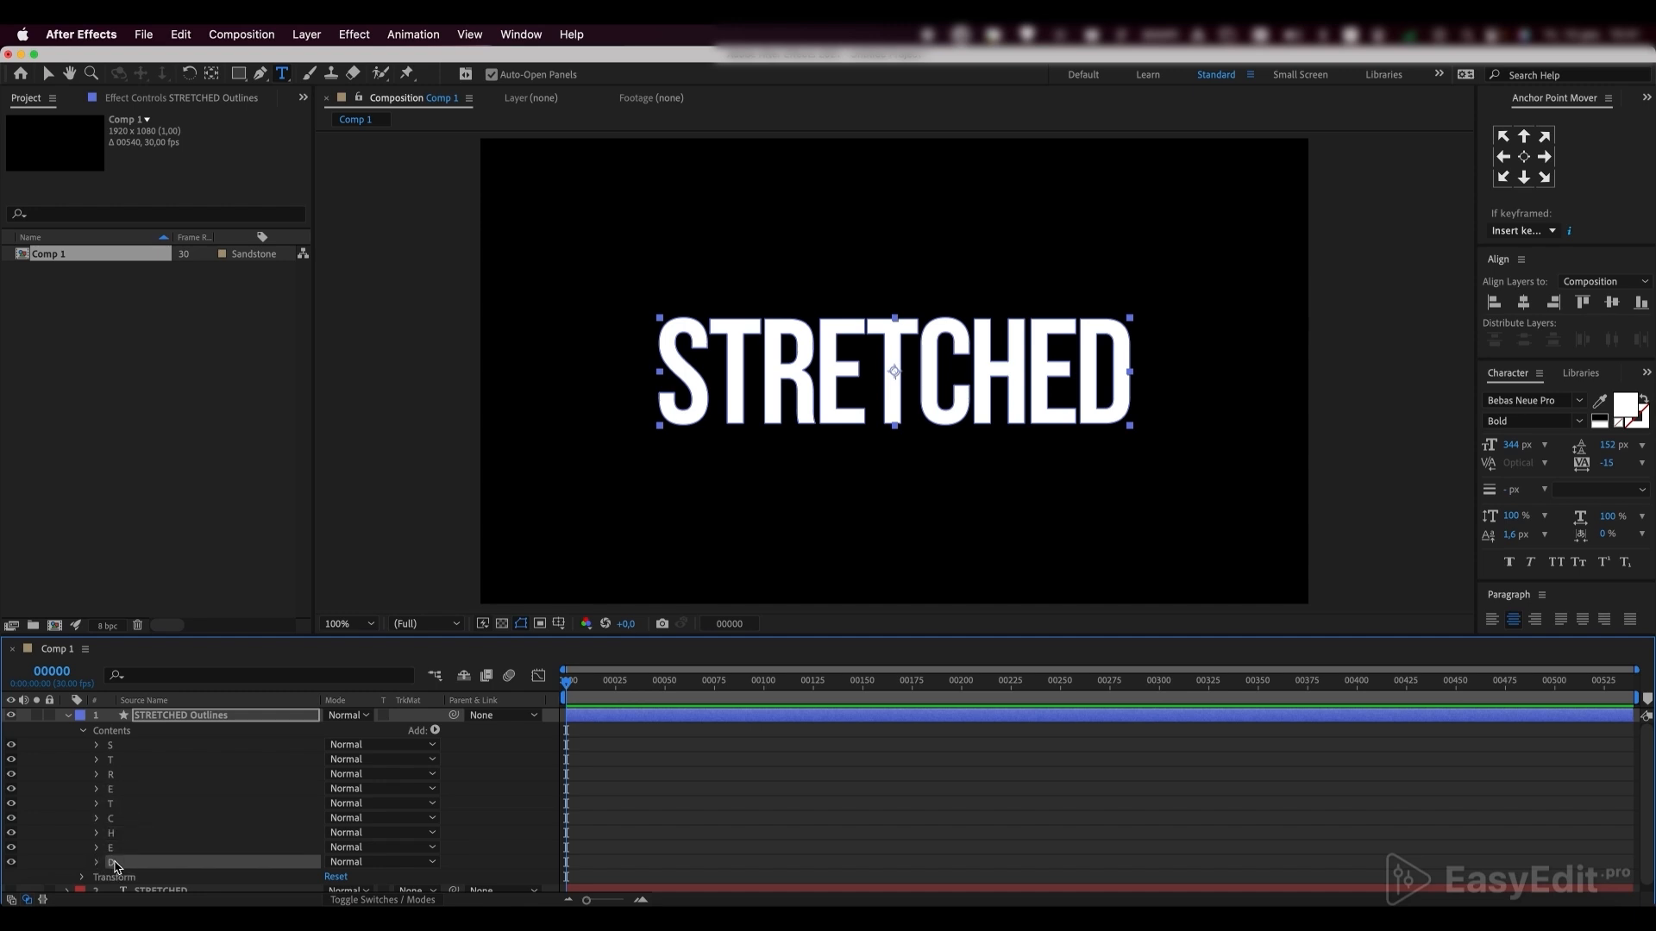
# Duplicate the STRETCHED Outlines layer until there are nine copies above the original
pyautogui.click(169, 718)
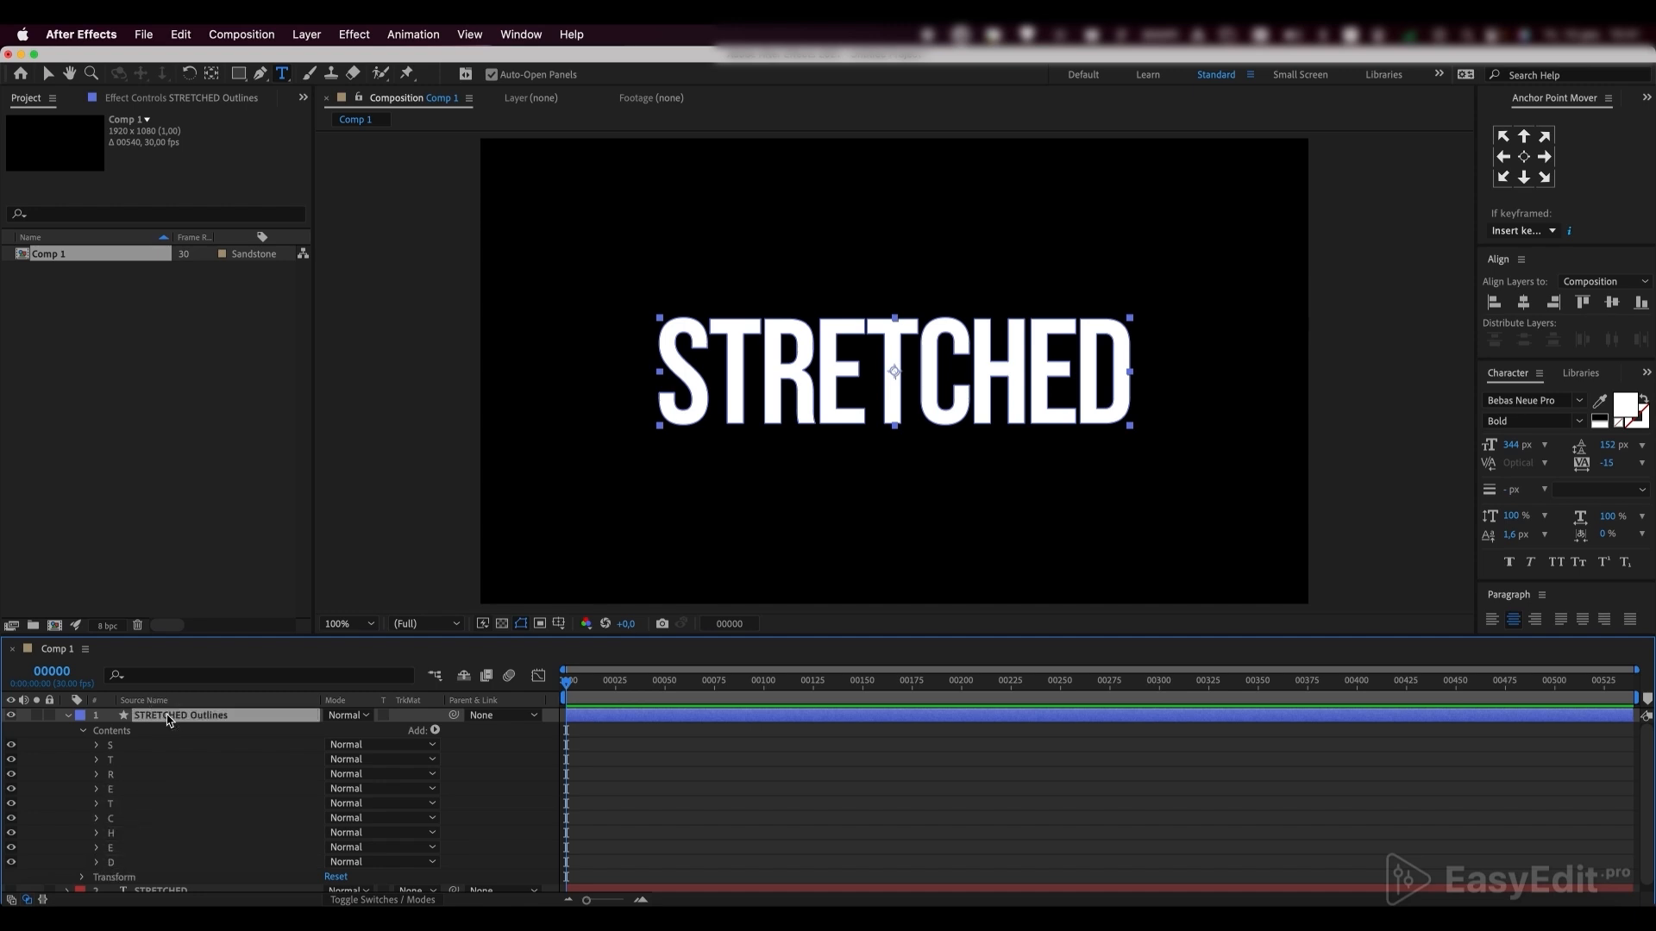
pyautogui.press('super+d')
pyautogui.press('super+d')
pyautogui.press('super+d')
pyautogui.press('super+d')
pyautogui.press('super+d')
pyautogui.press('super+d')
pyautogui.press('super+d')
pyautogui.press('super+d')
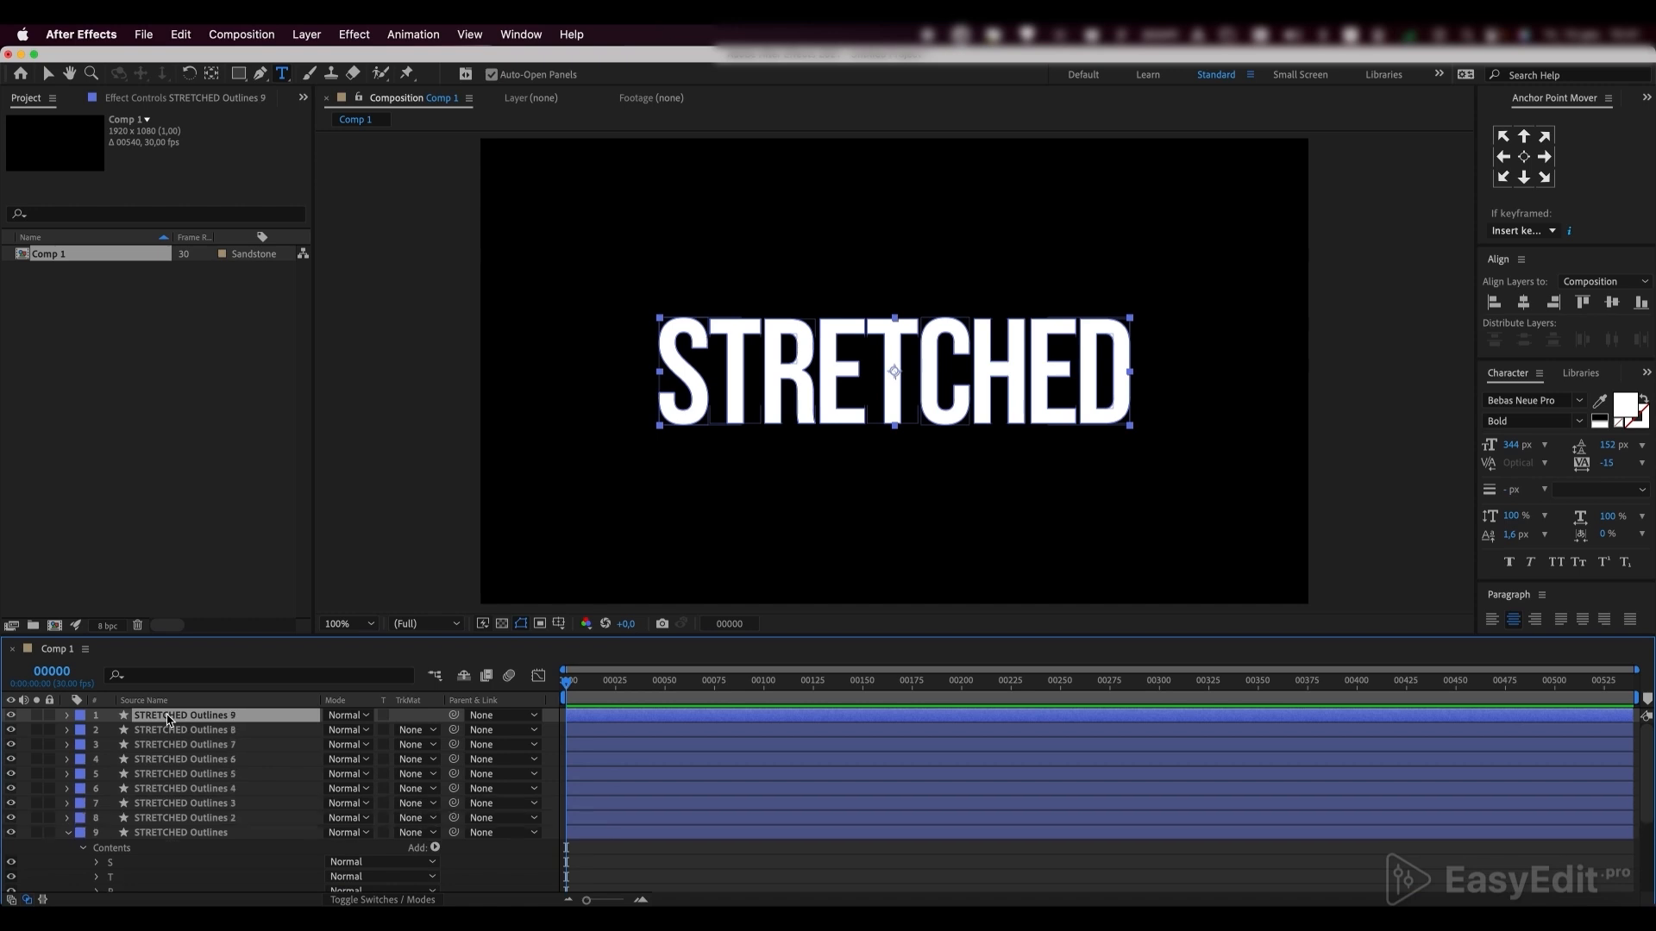
pyautogui.press('super+d')
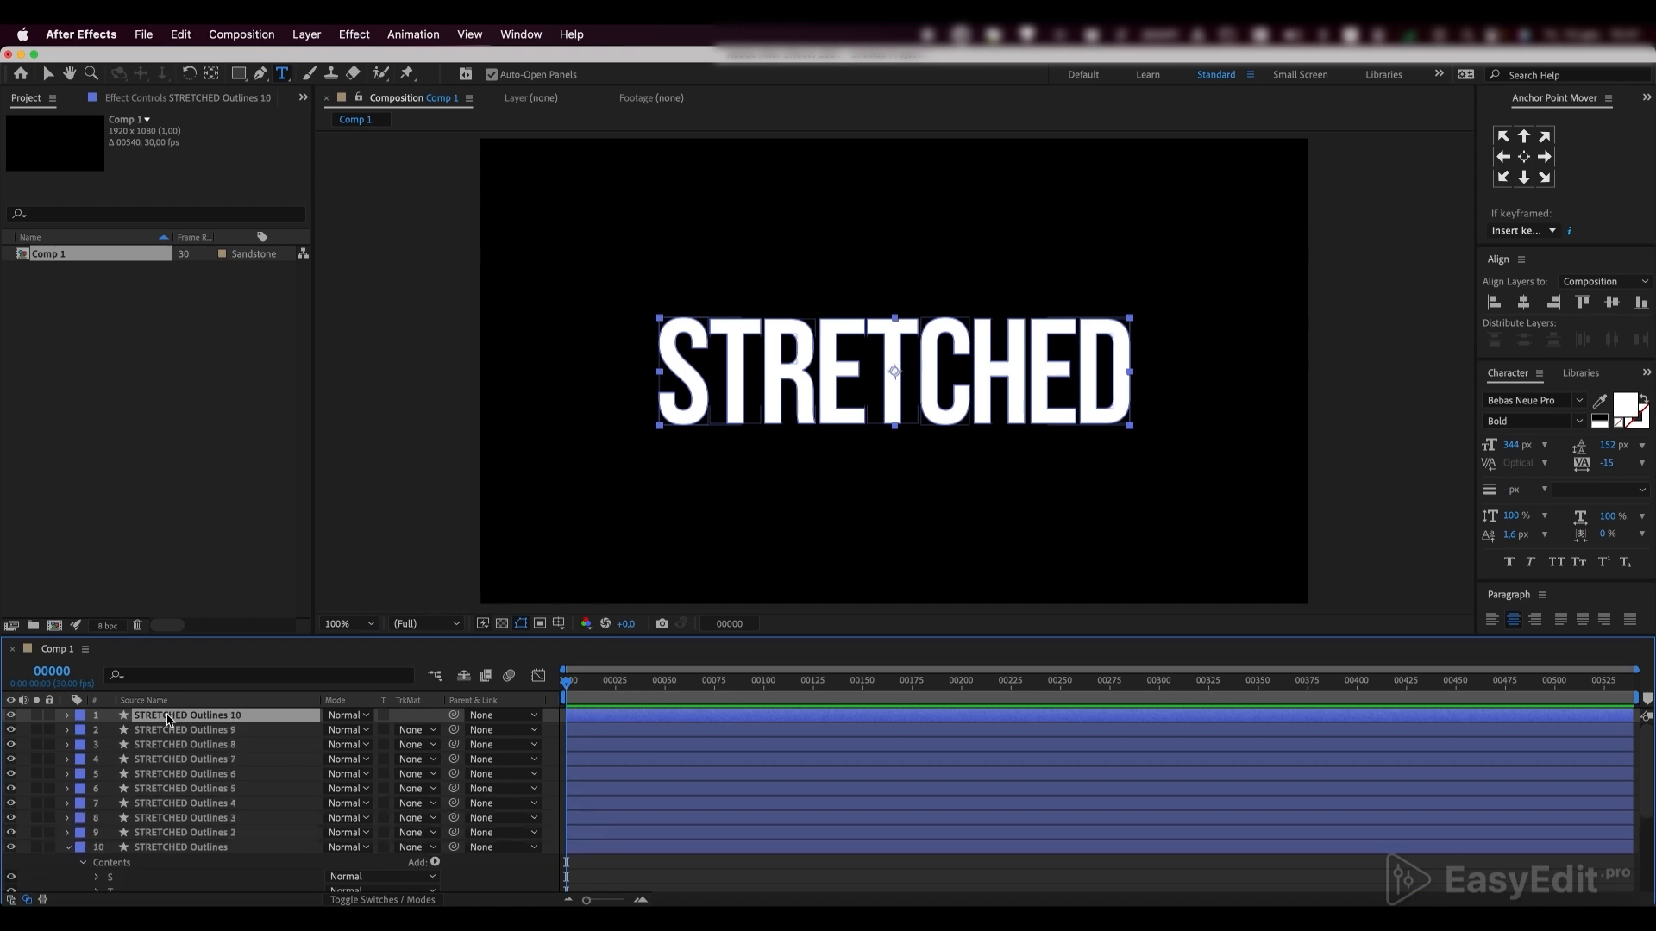
# Rename the nine duplicated layers S, T, R, E, T, C, H, E and D in order, and delete the leftover original outlines layer
pyautogui.press('Return')
pyautogui.write('S')
pyautogui.press('Return')
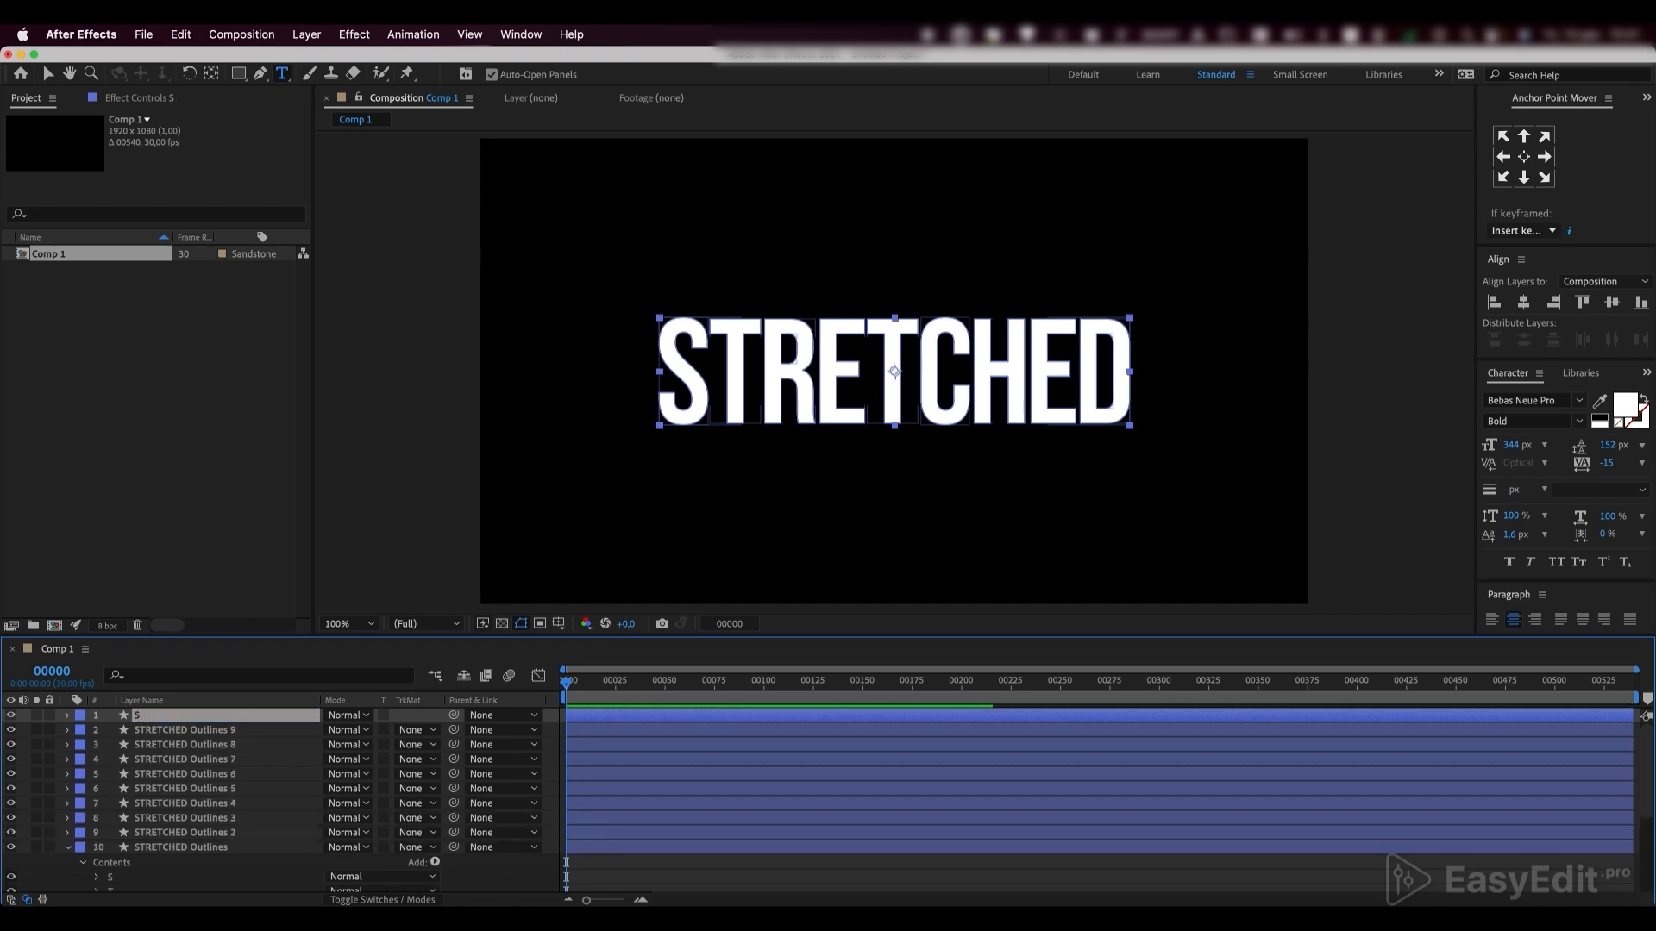
pyautogui.click(170, 730)
pyautogui.press('Return')
pyautogui.write('T\tR\tE\tT\tC')
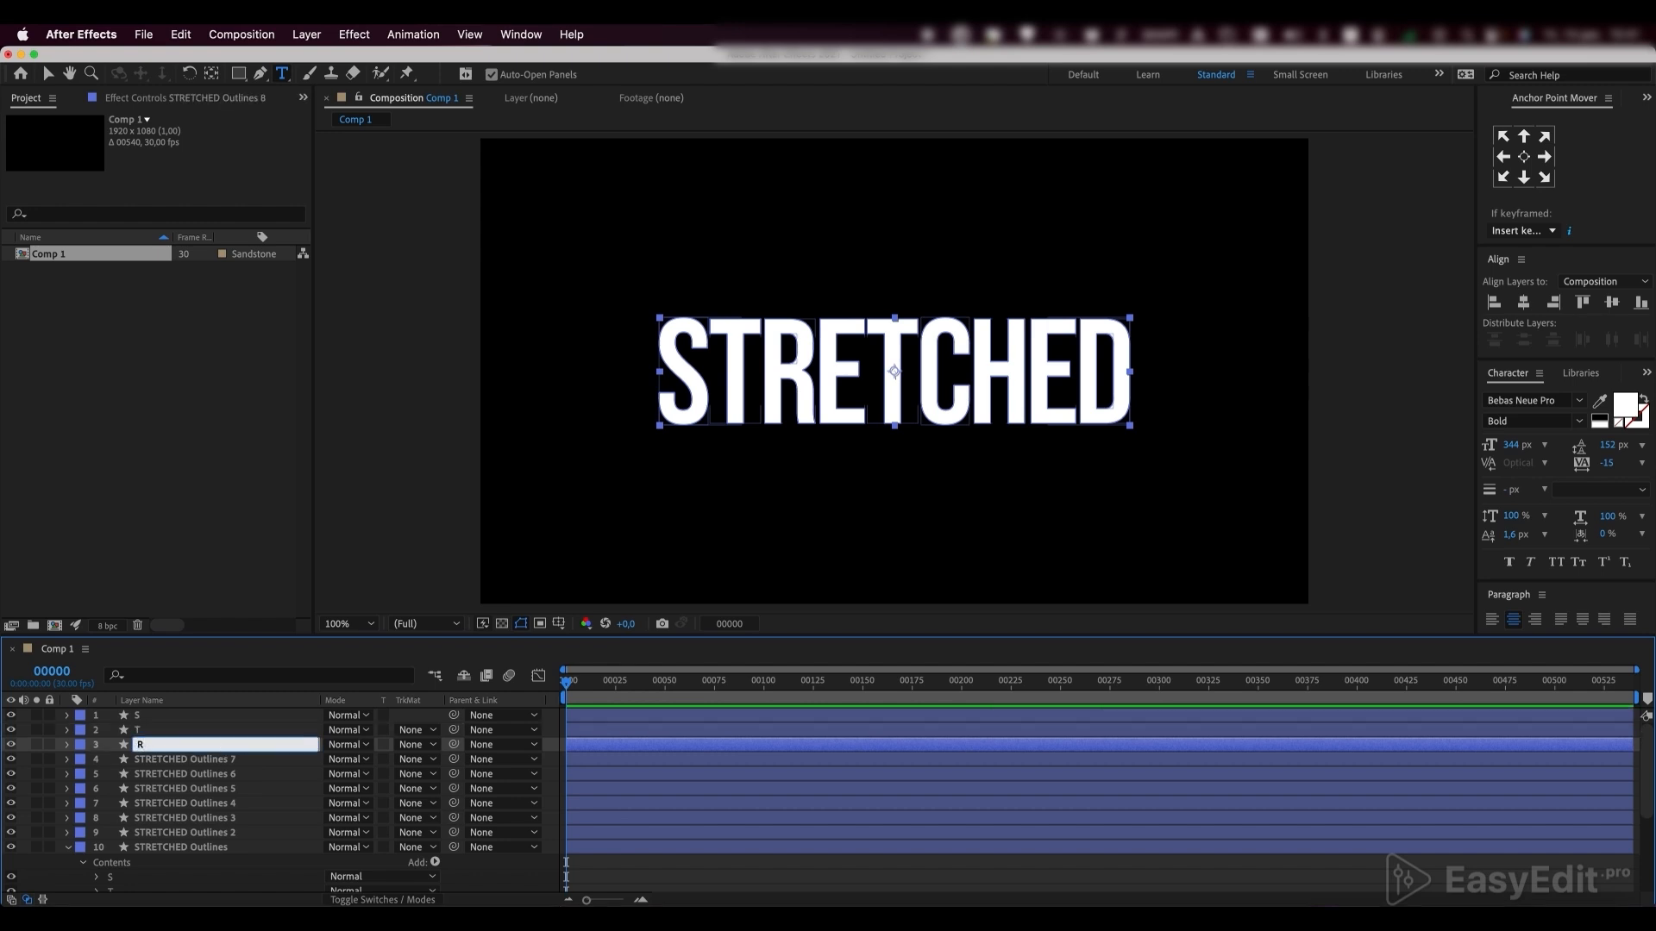
pyautogui.write('\tH\tE\tD')
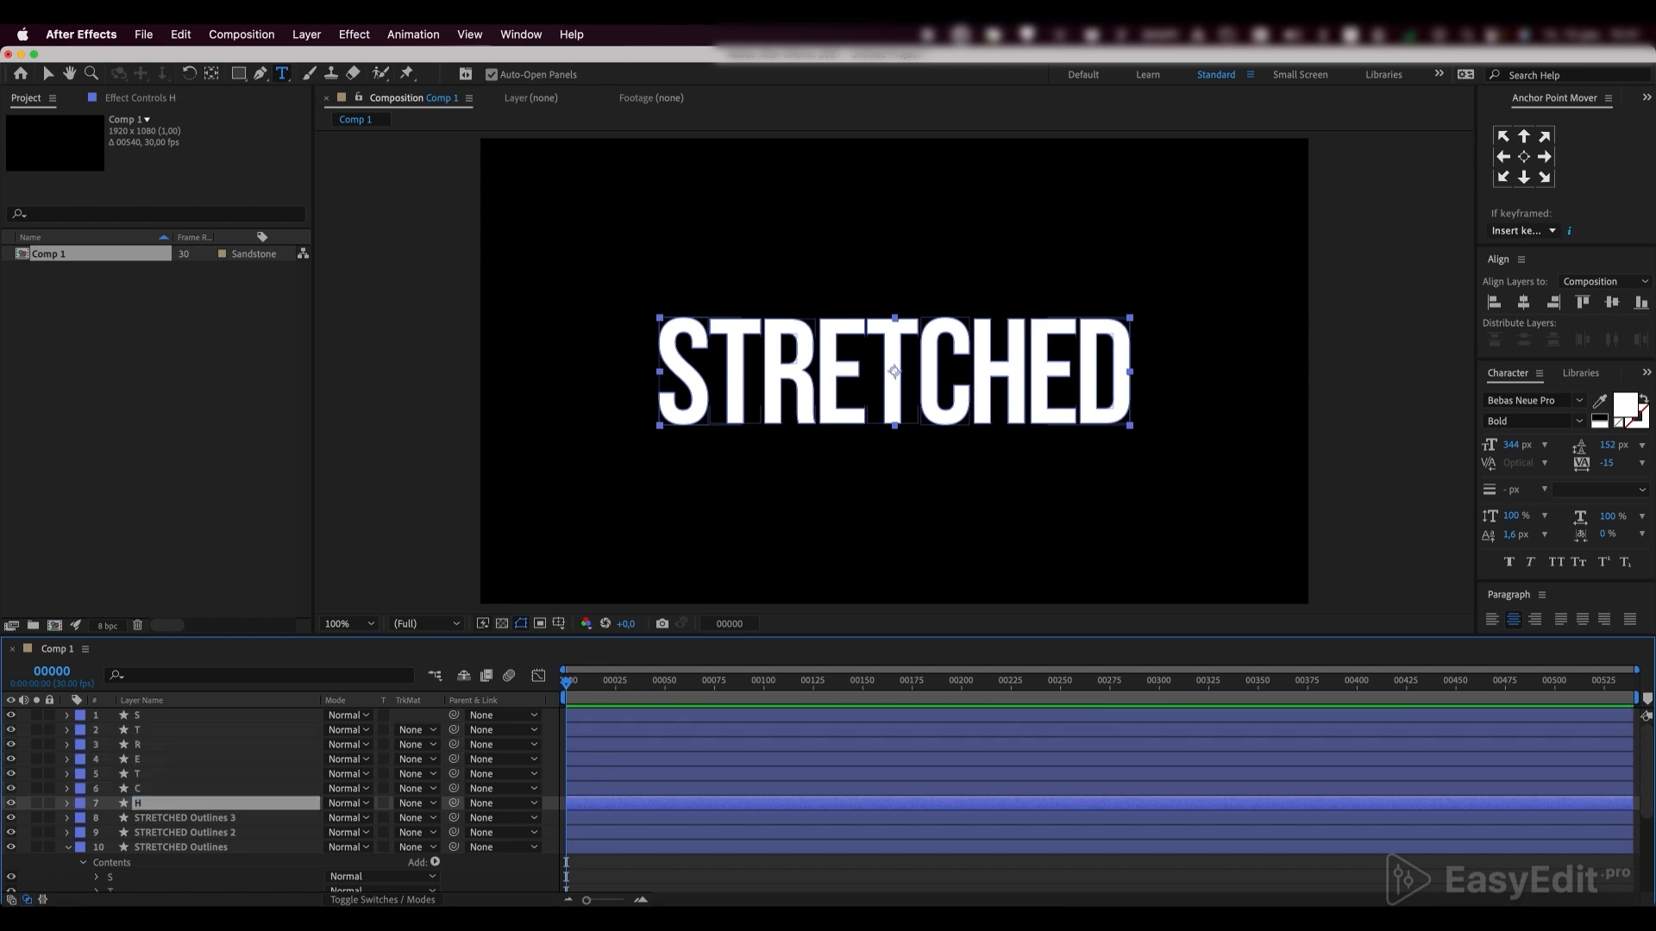
pyautogui.click(185, 849)
pyautogui.press('Delete')
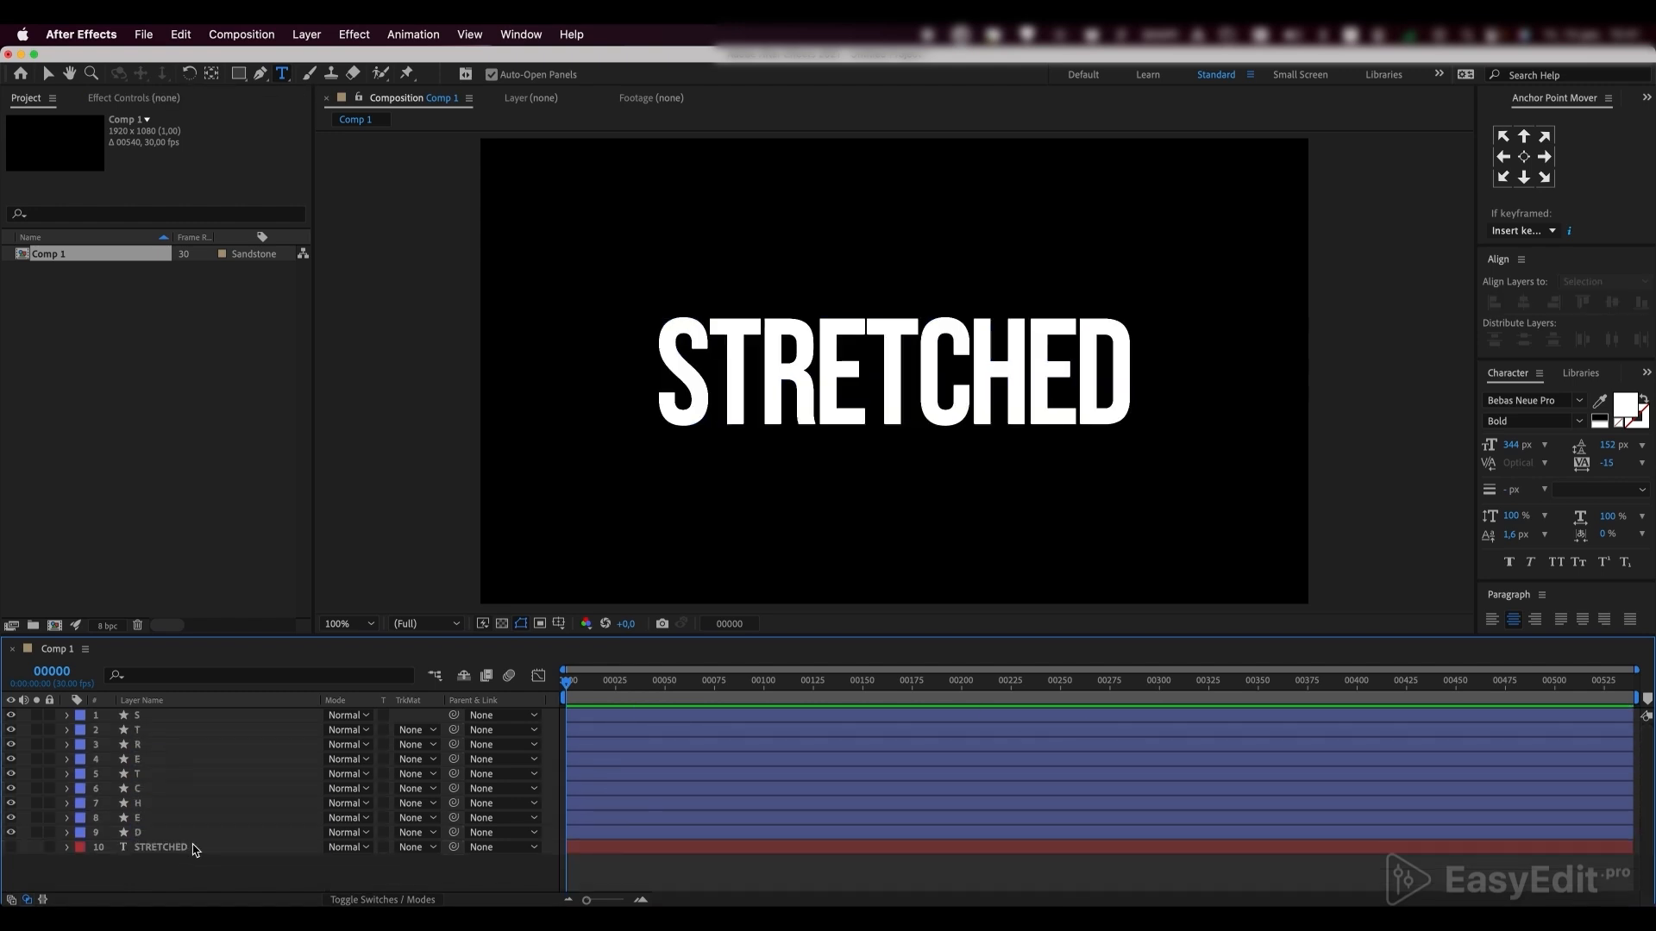
# In the S layer's contents, delete every letter group except S
pyautogui.click(136, 715)
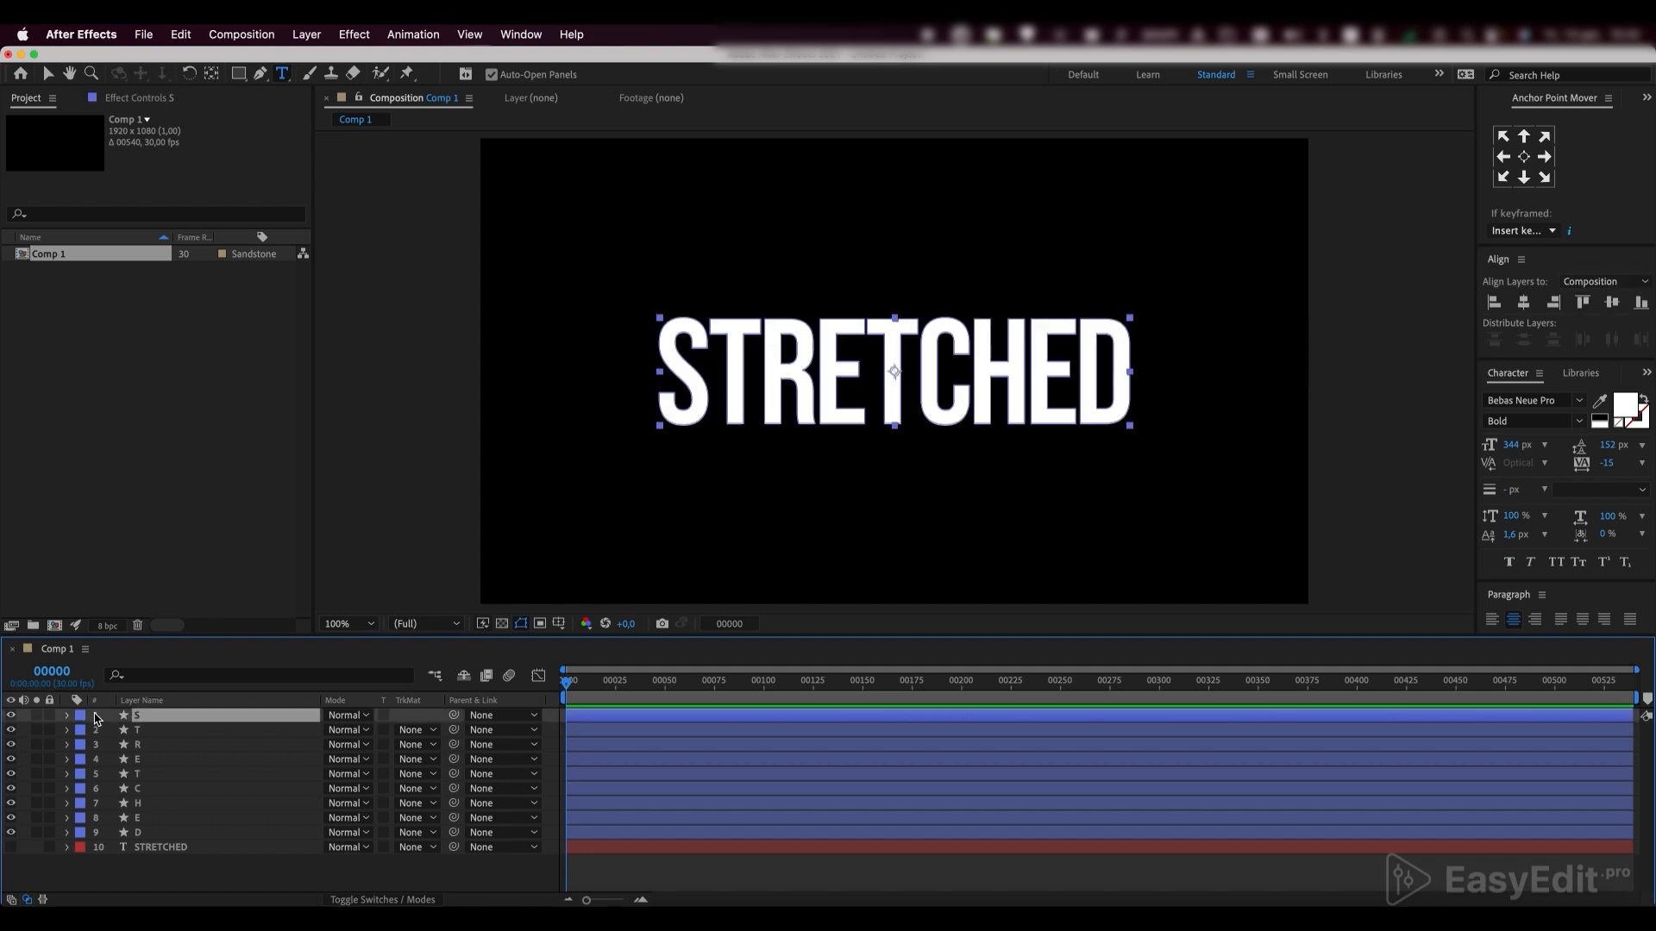
pyautogui.click(68, 714)
pyautogui.click(82, 731)
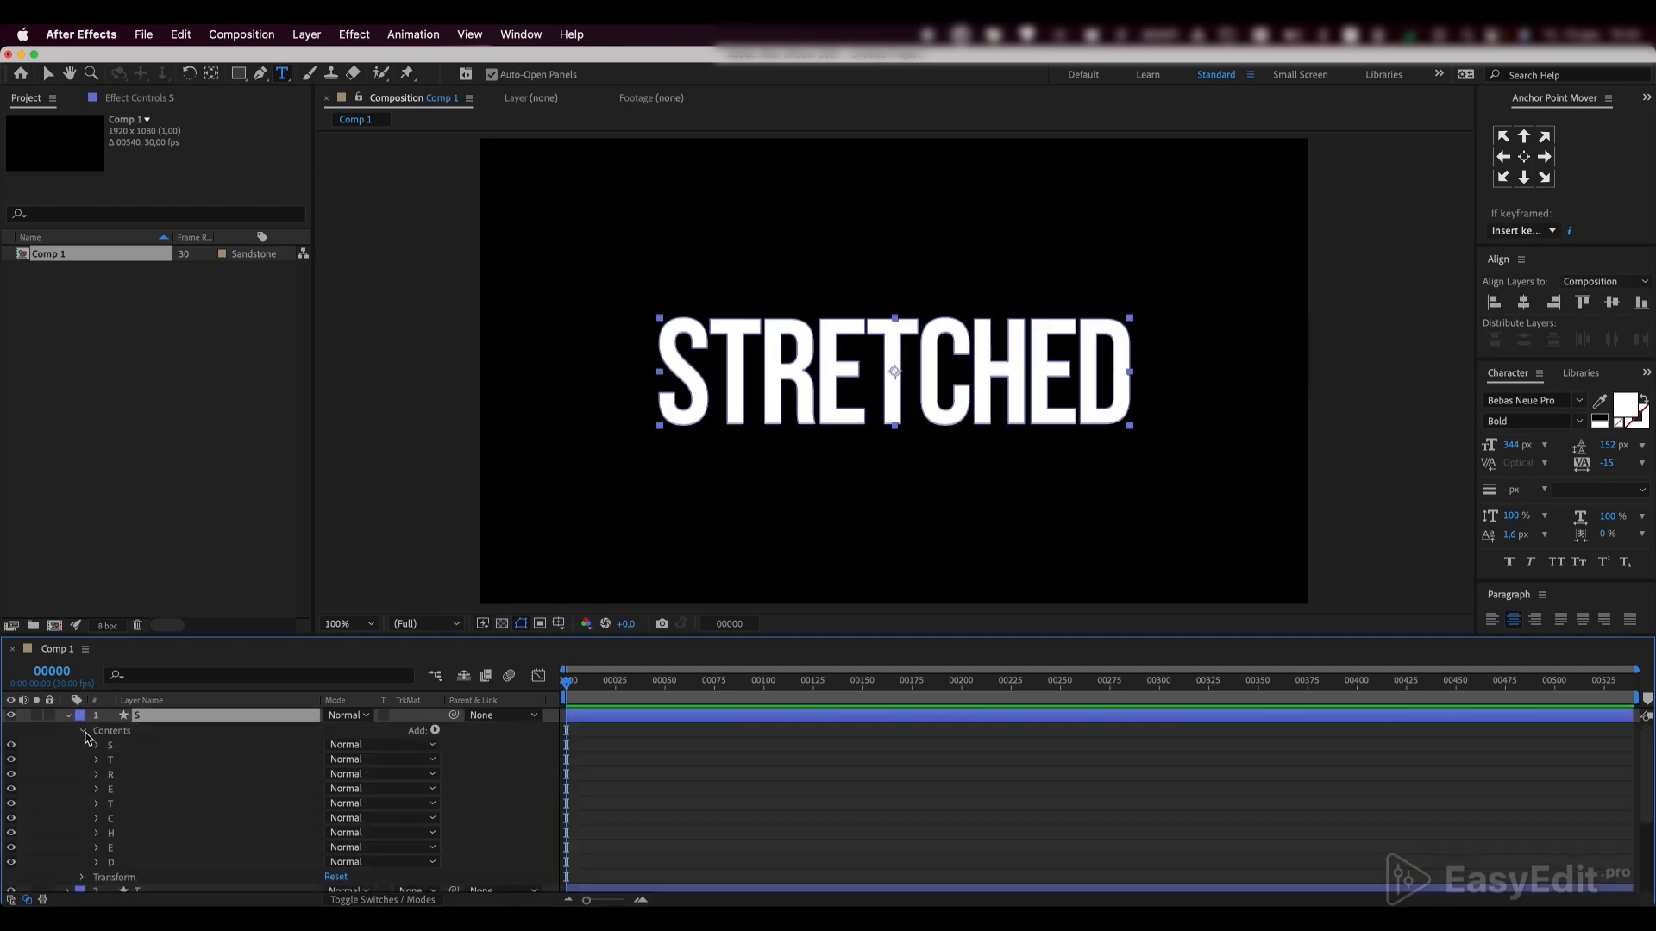
pyautogui.click(110, 759)
pyautogui.keyDown('shift'); pyautogui.click(127, 862); pyautogui.keyUp('shift')
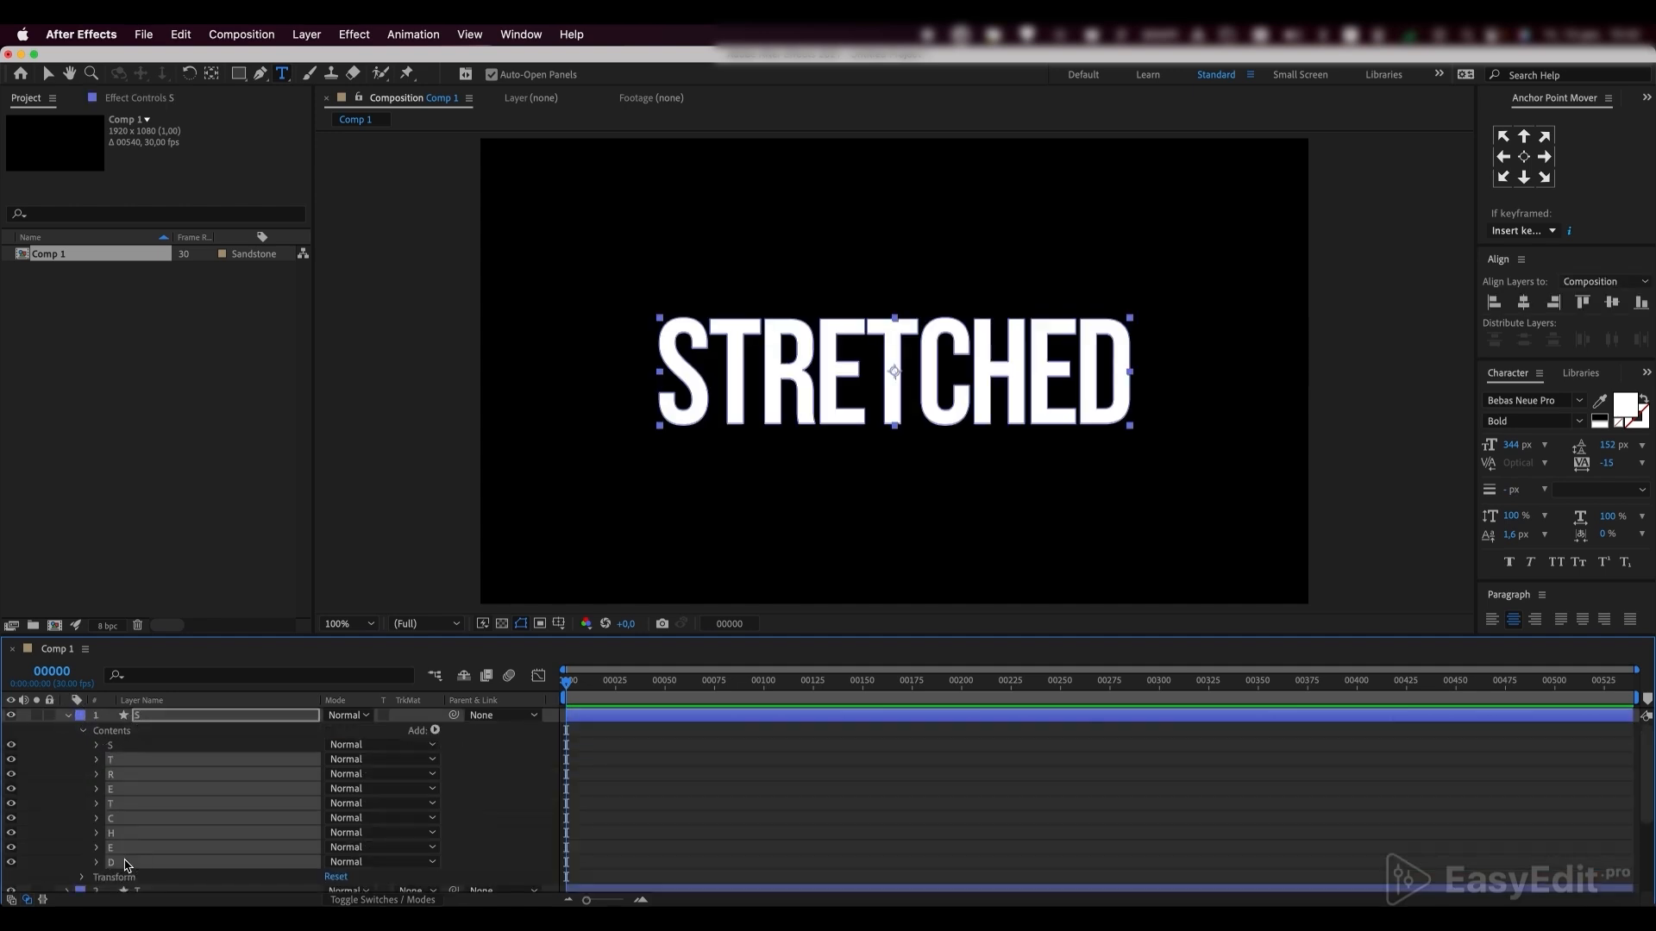
pyautogui.press('Delete')
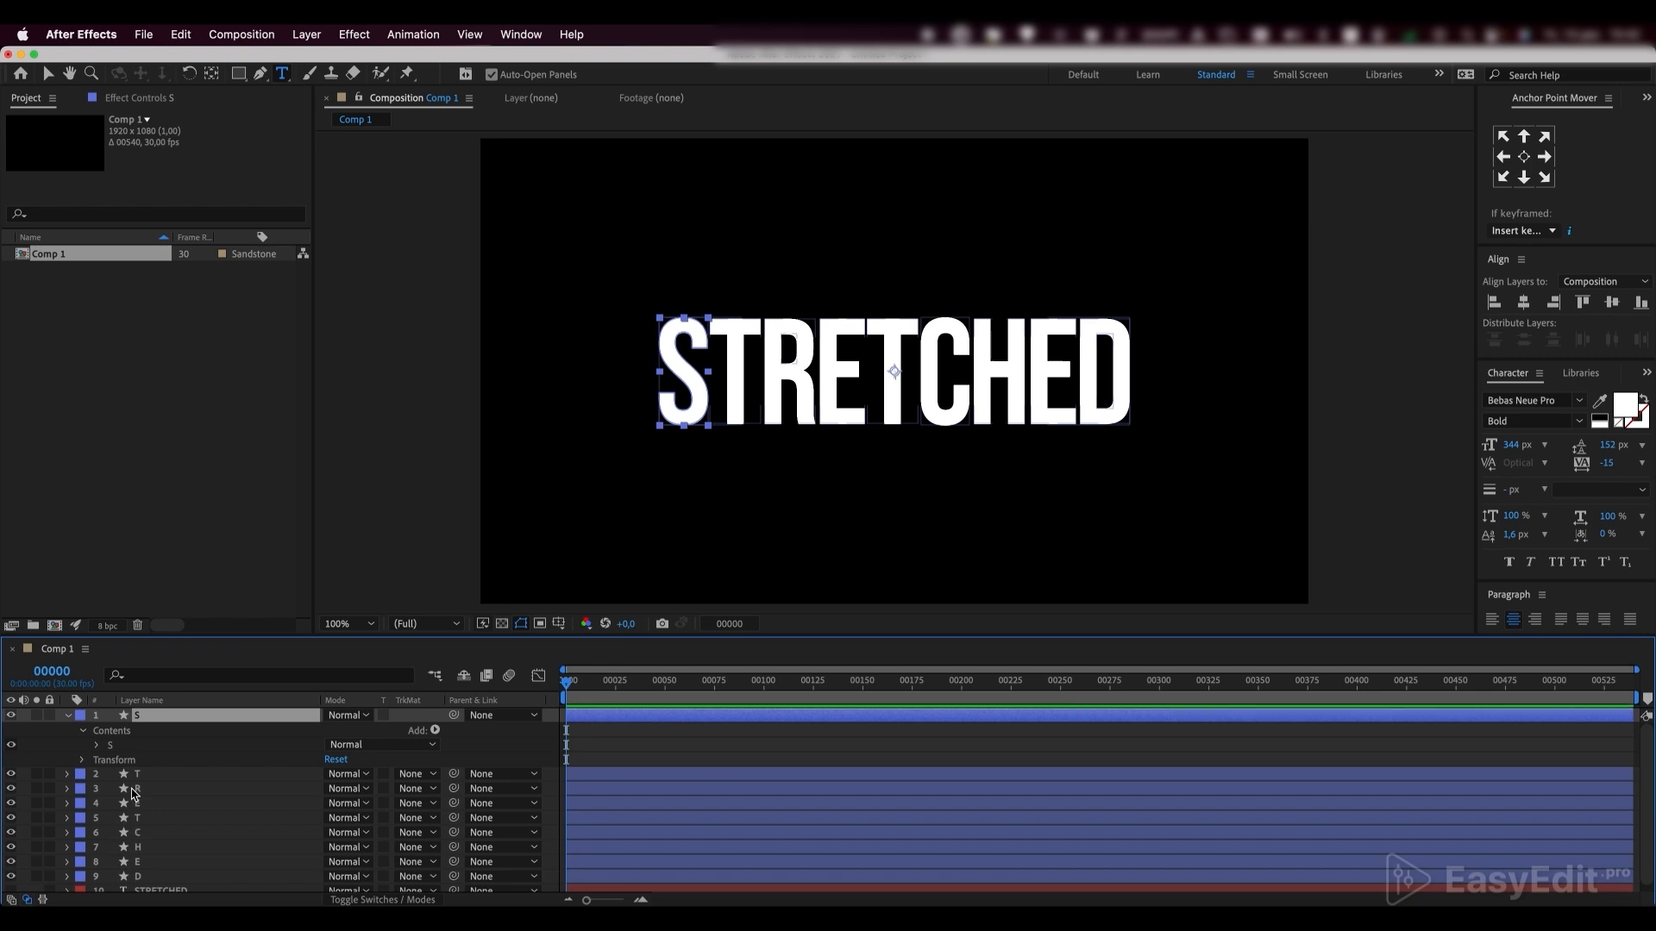
# In the first T layer's contents, delete every letter group except the first T
pyautogui.click(68, 775)
pyautogui.click(83, 789)
pyautogui.click(120, 782)
pyautogui.keyDown('shift'); pyautogui.click(120, 870); pyautogui.keyUp('shift')
pyautogui.press('Delete')
# In the R layer's contents, delete every letter group except R
pyautogui.click(67, 797)
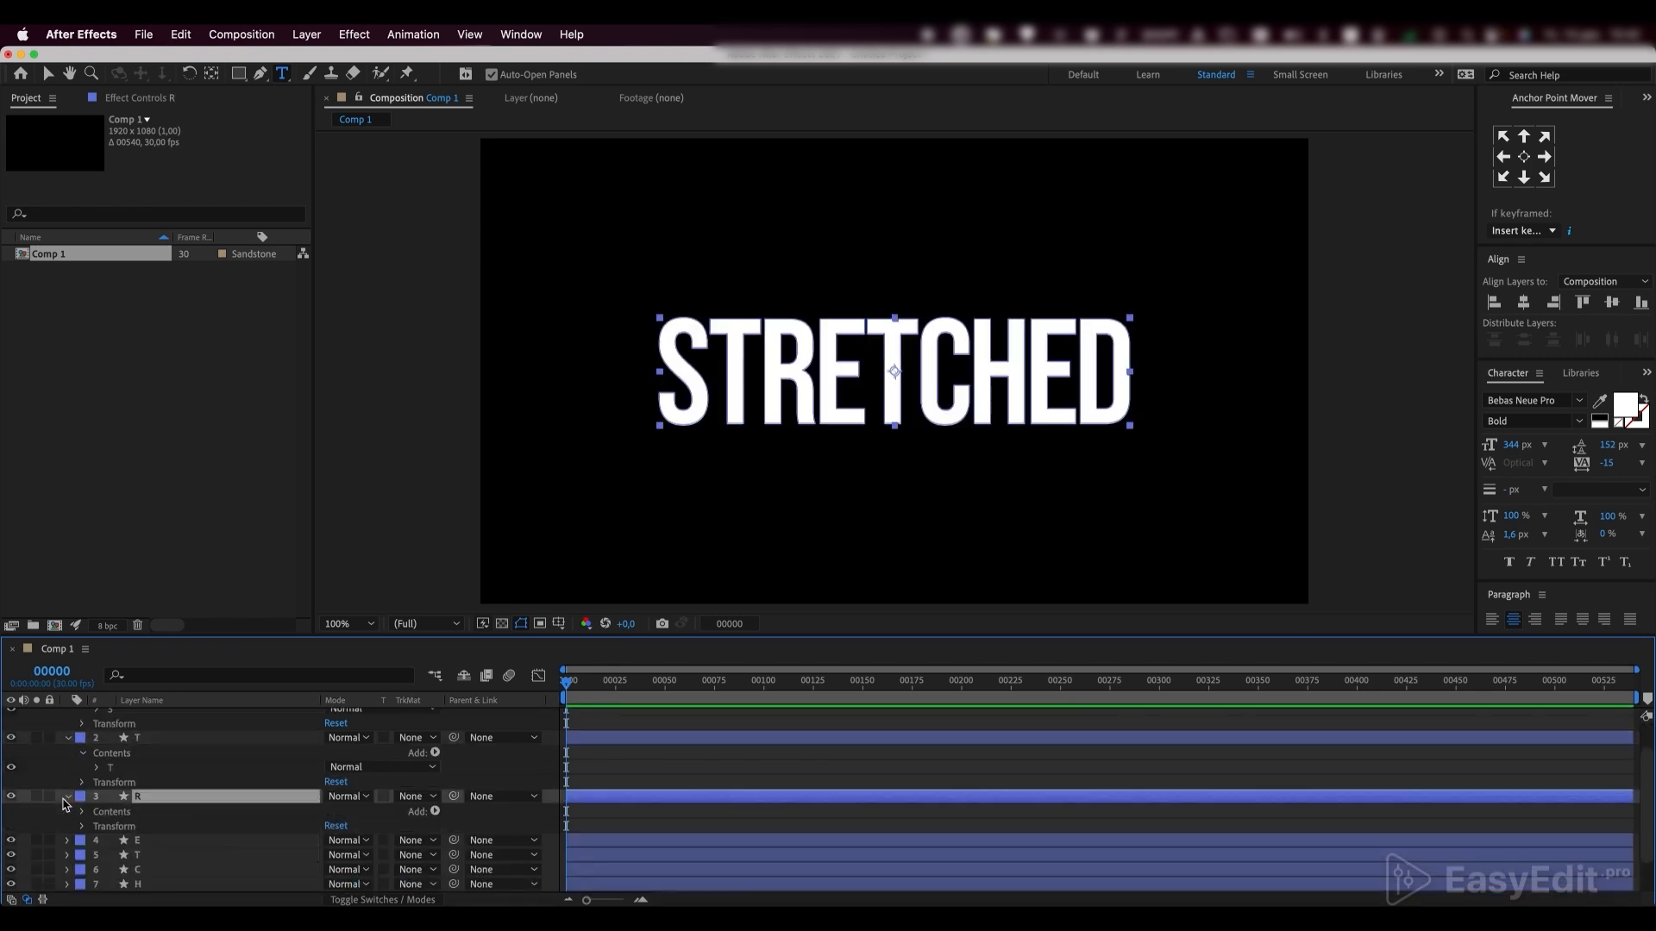
pyautogui.click(83, 812)
pyautogui.click(118, 782)
pyautogui.keyDown('shift'); pyautogui.click(120, 855); pyautogui.keyUp('shift')
pyautogui.press('Delete')
# In the first E layer's contents, delete every letter group except the first E
pyautogui.click(67, 797)
pyautogui.click(83, 811)
pyautogui.click(111, 797)
pyautogui.keyDown('shift'); pyautogui.click(110, 767); pyautogui.keyUp('shift')
pyautogui.press('Delete')
# In the second T layer's contents, delete every letter group except the second T
pyautogui.click(118, 783)
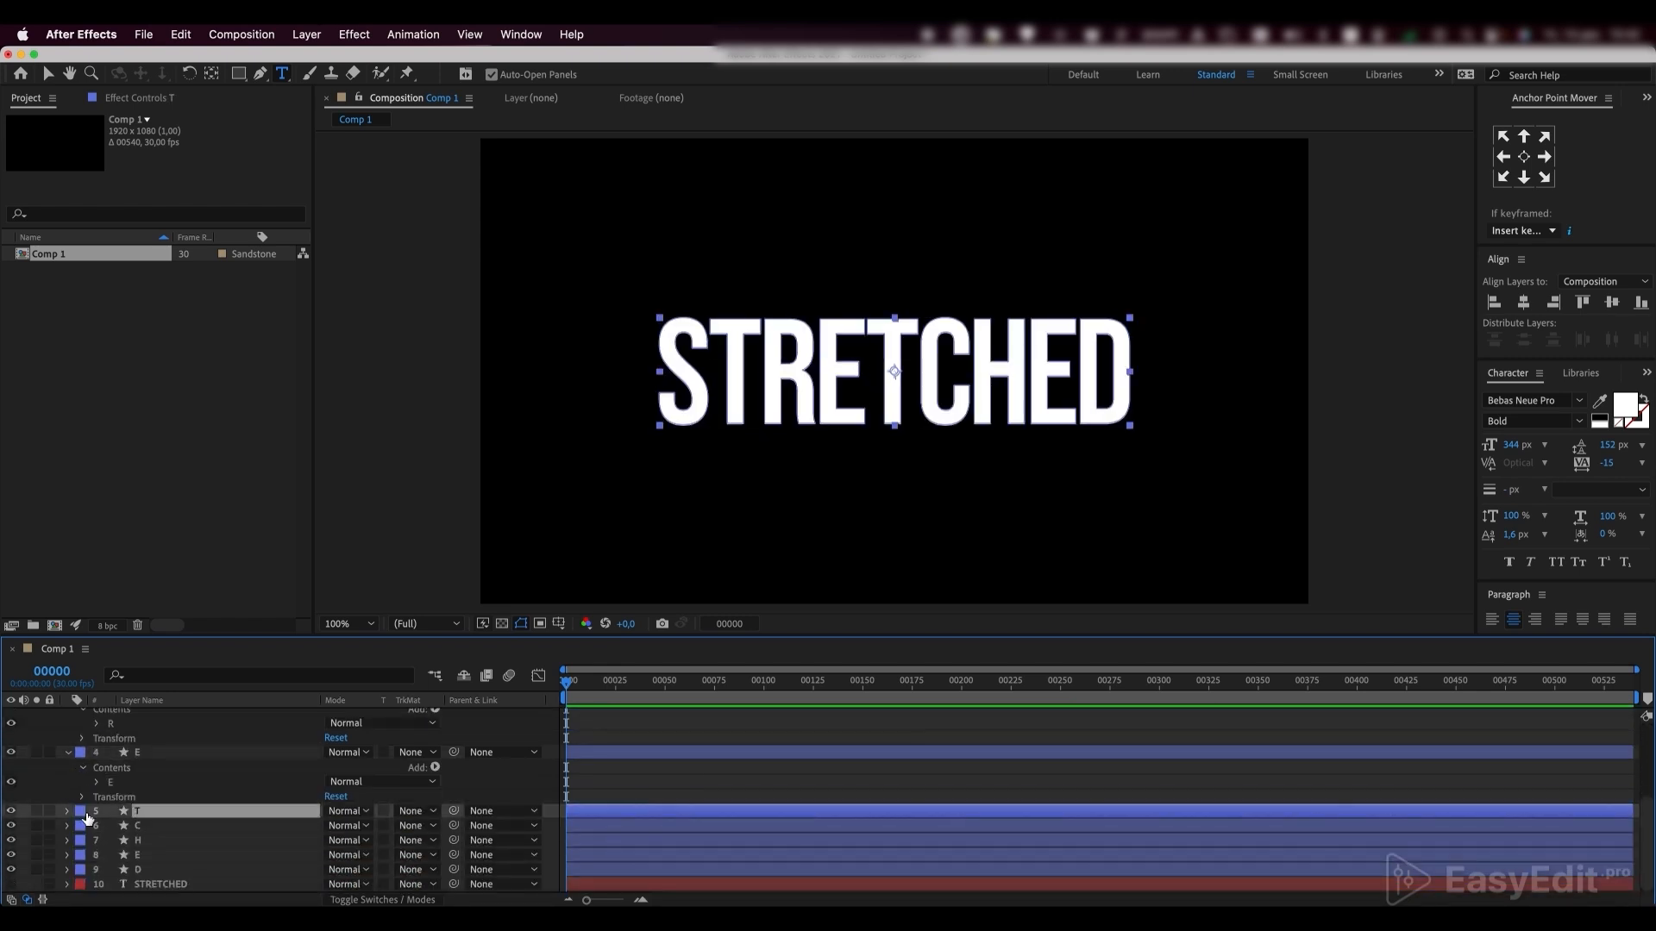
pyautogui.keyDown('shift'); pyautogui.click(105, 767); pyautogui.keyUp('shift')
pyautogui.press('Delete')
pyautogui.click(111, 783)
pyautogui.keyDown('shift'); pyautogui.click(113, 825); pyautogui.keyUp('shift')
pyautogui.press('Delete')
# Reduce the C and H layers to their own letter by deleting all other letter groups from their contents
pyautogui.click(68, 826)
pyautogui.click(83, 842)
pyautogui.click(110, 769)
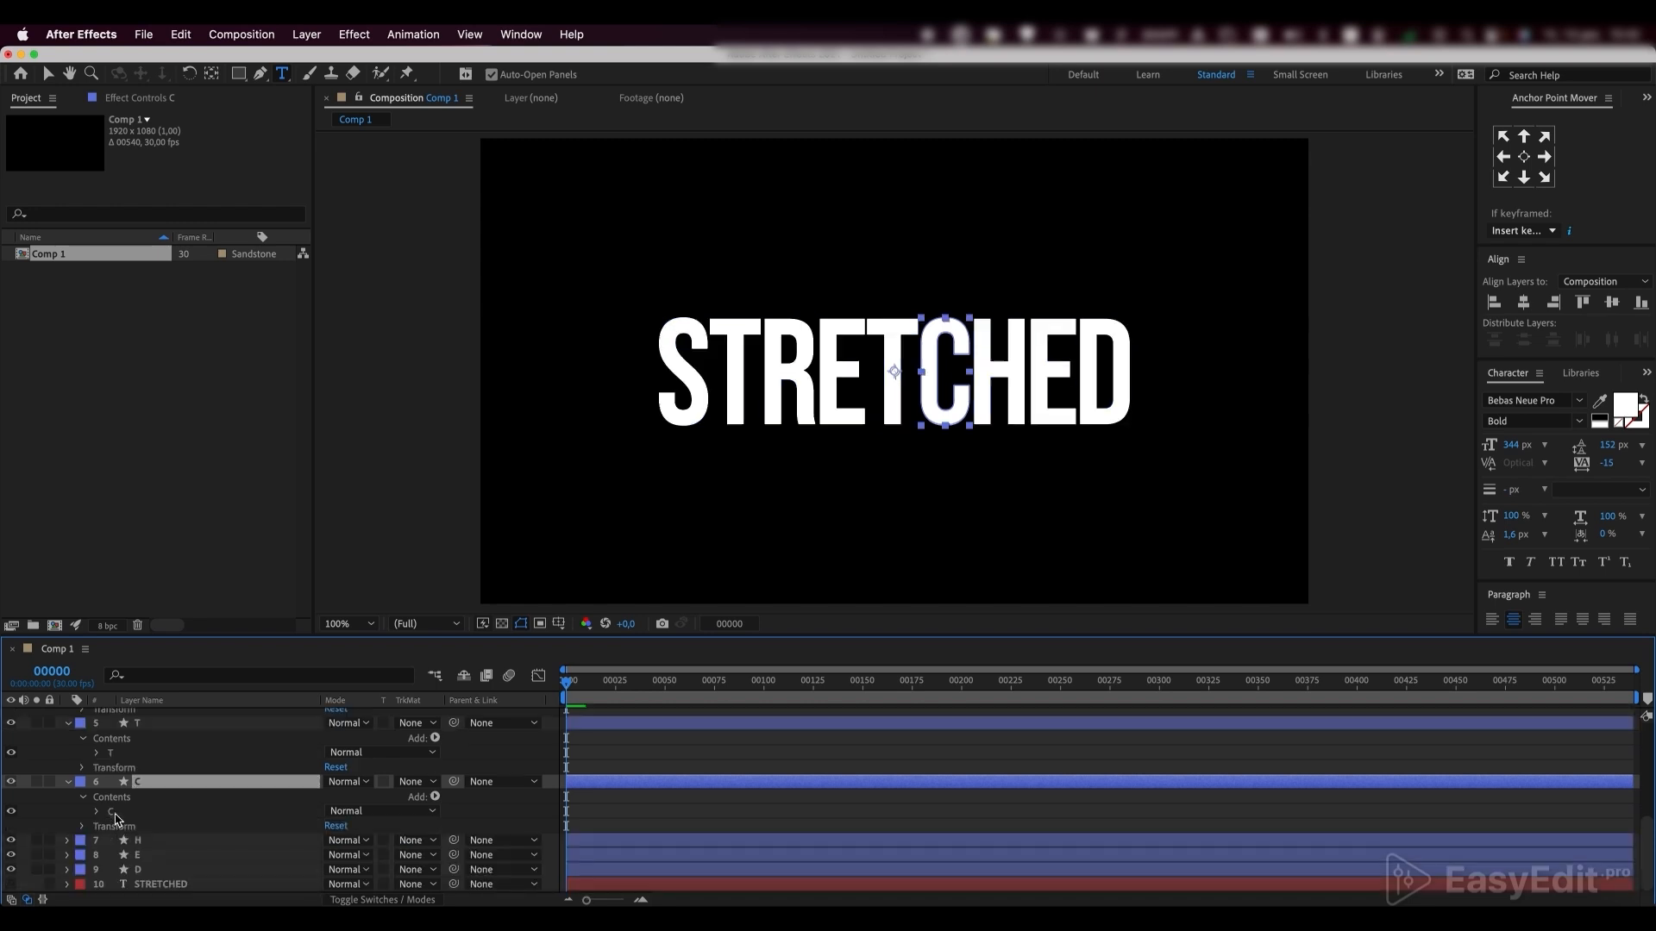
pyautogui.click(113, 769)
pyautogui.keyDown('shift'); pyautogui.click(112, 840); pyautogui.keyUp('shift')
pyautogui.press('Delete')
pyautogui.click(115, 811)
pyautogui.keyDown('shift'); pyautogui.click(118, 827); pyautogui.keyUp('shift')
# Reduce the second E layer and the D layer to their own letter by deleting all other letter groups
pyautogui.press('Delete')
pyautogui.click(68, 856)
pyautogui.click(82, 870)
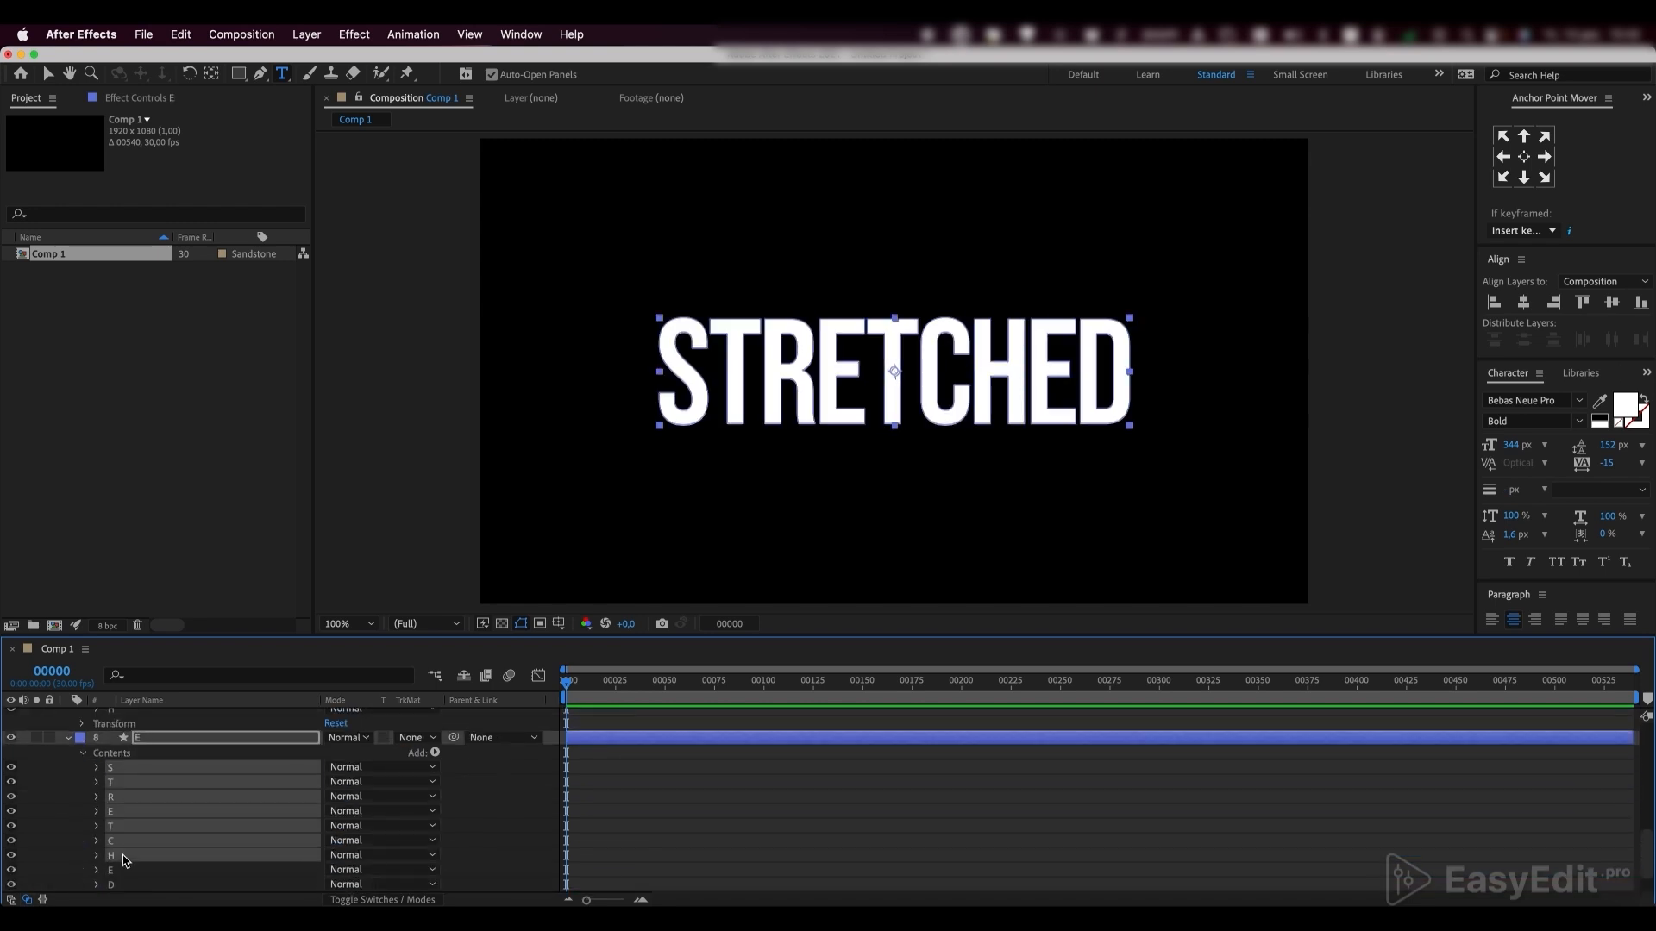
pyautogui.click(82, 870)
pyautogui.click(111, 768)
pyautogui.keyDown('shift'); pyautogui.click(112, 870); pyautogui.keyUp('shift')
pyautogui.press('Delete')
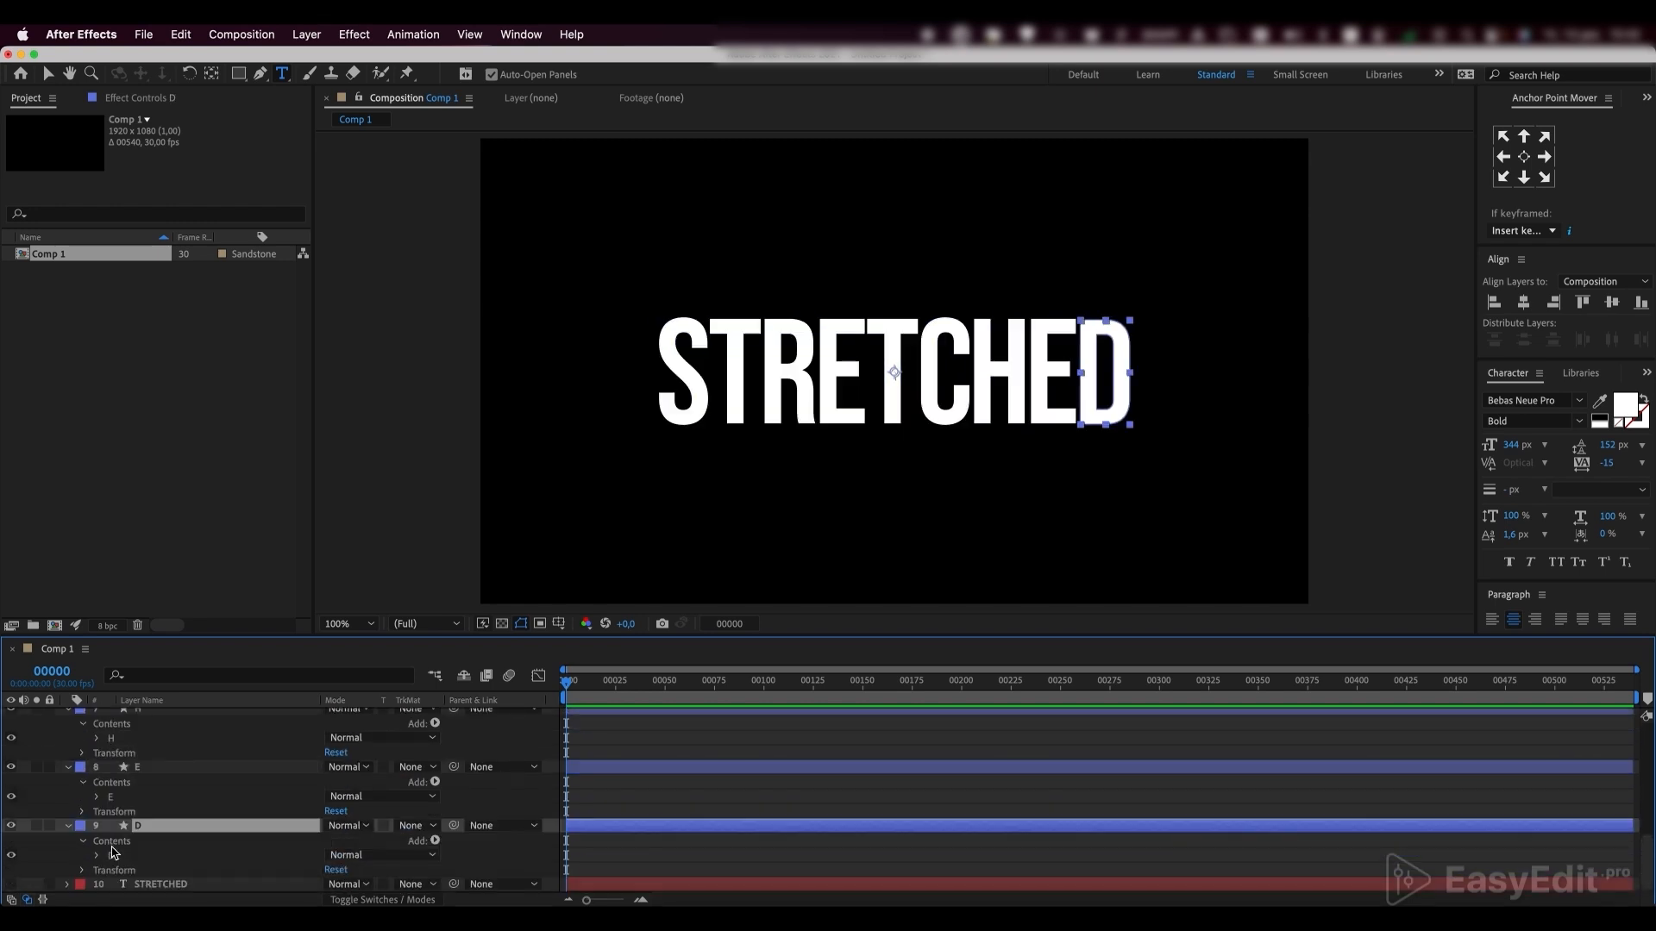
# Centre the anchor points of all nine letter layers on their letters and collapse the layers
pyautogui.scroll(10, 114, 850)
pyautogui.keyDown('shift'); pyautogui.click(139, 716); pyautogui.keyUp('shift')
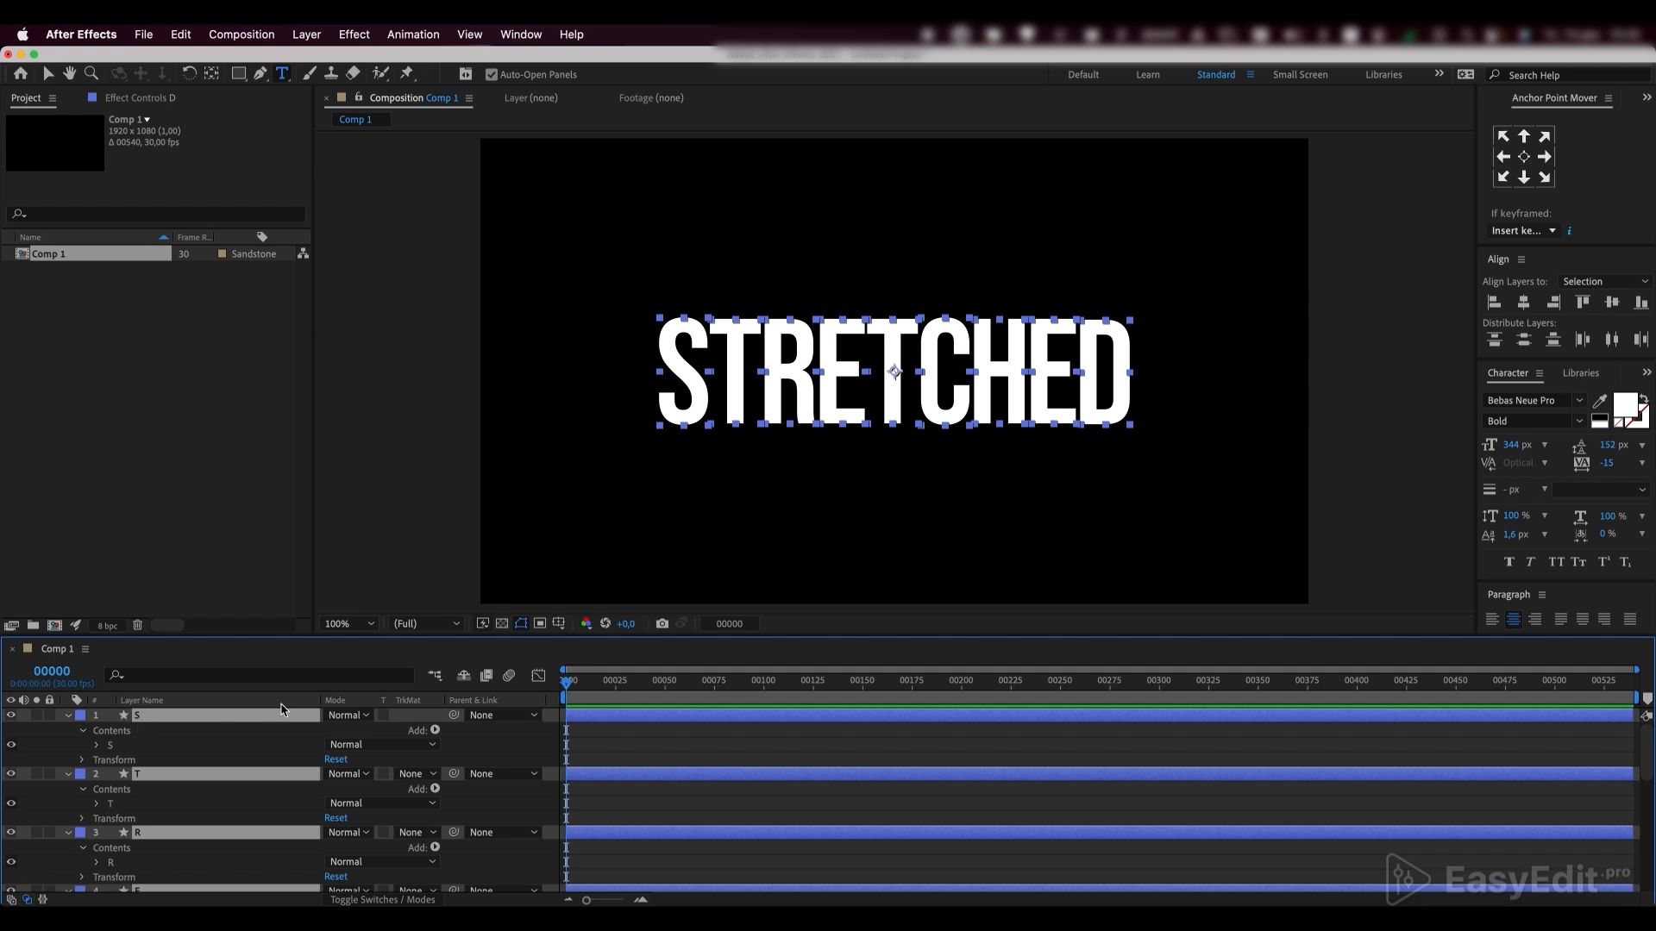
pyautogui.click(1525, 157)
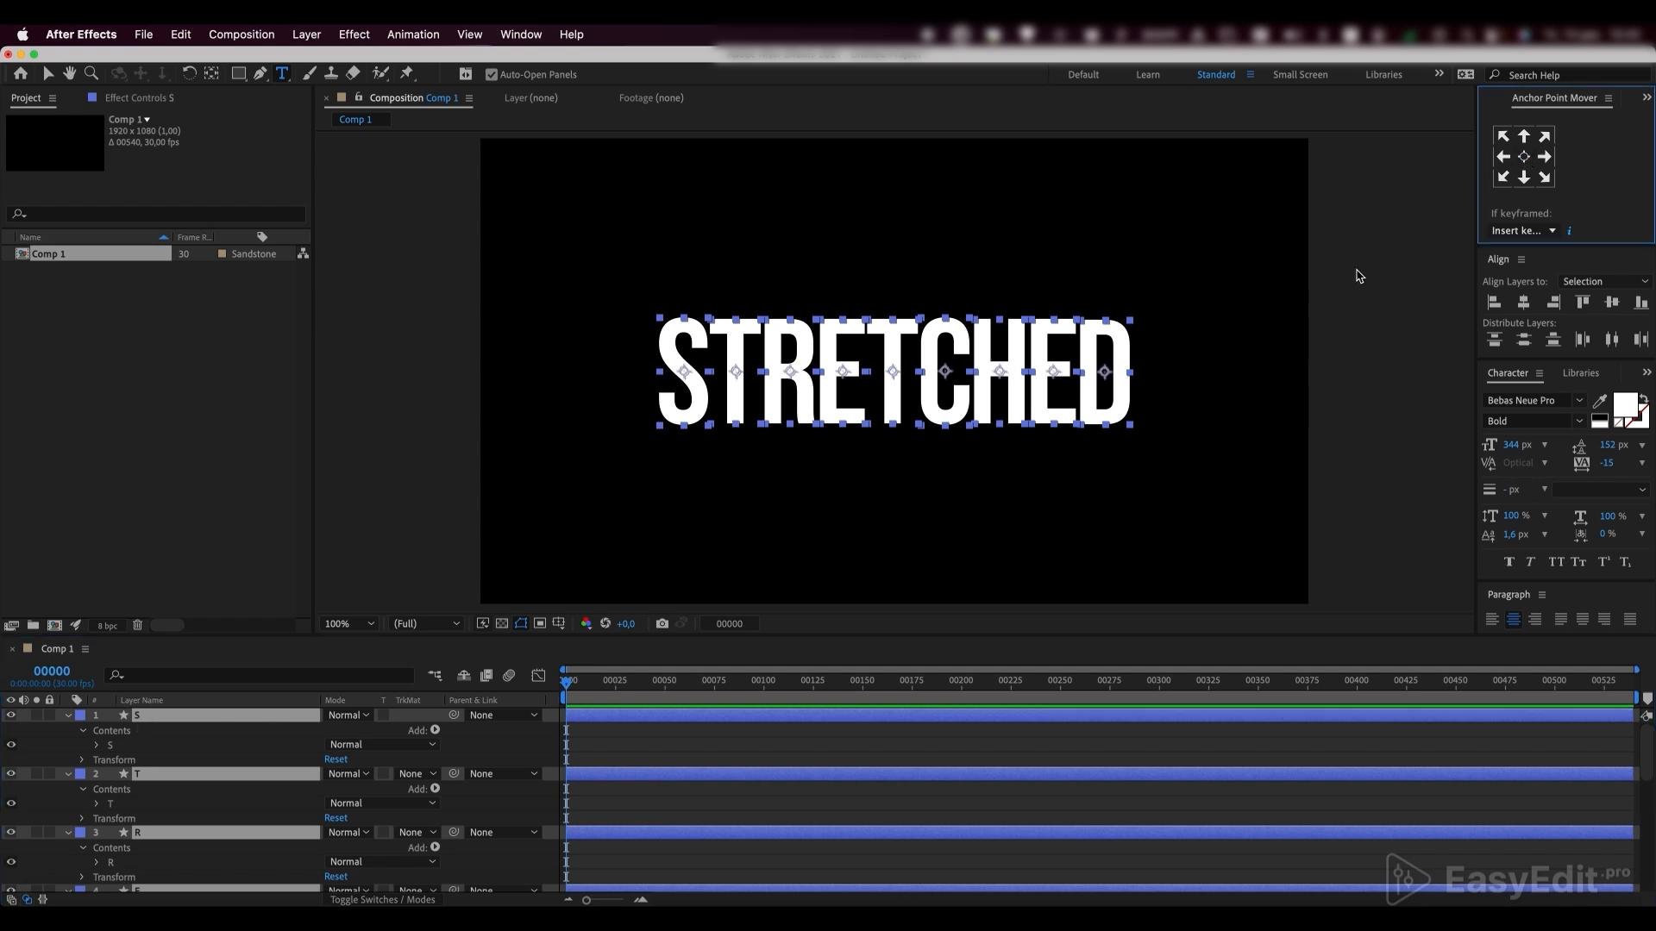
pyautogui.click(69, 714)
pyautogui.click(80, 861)
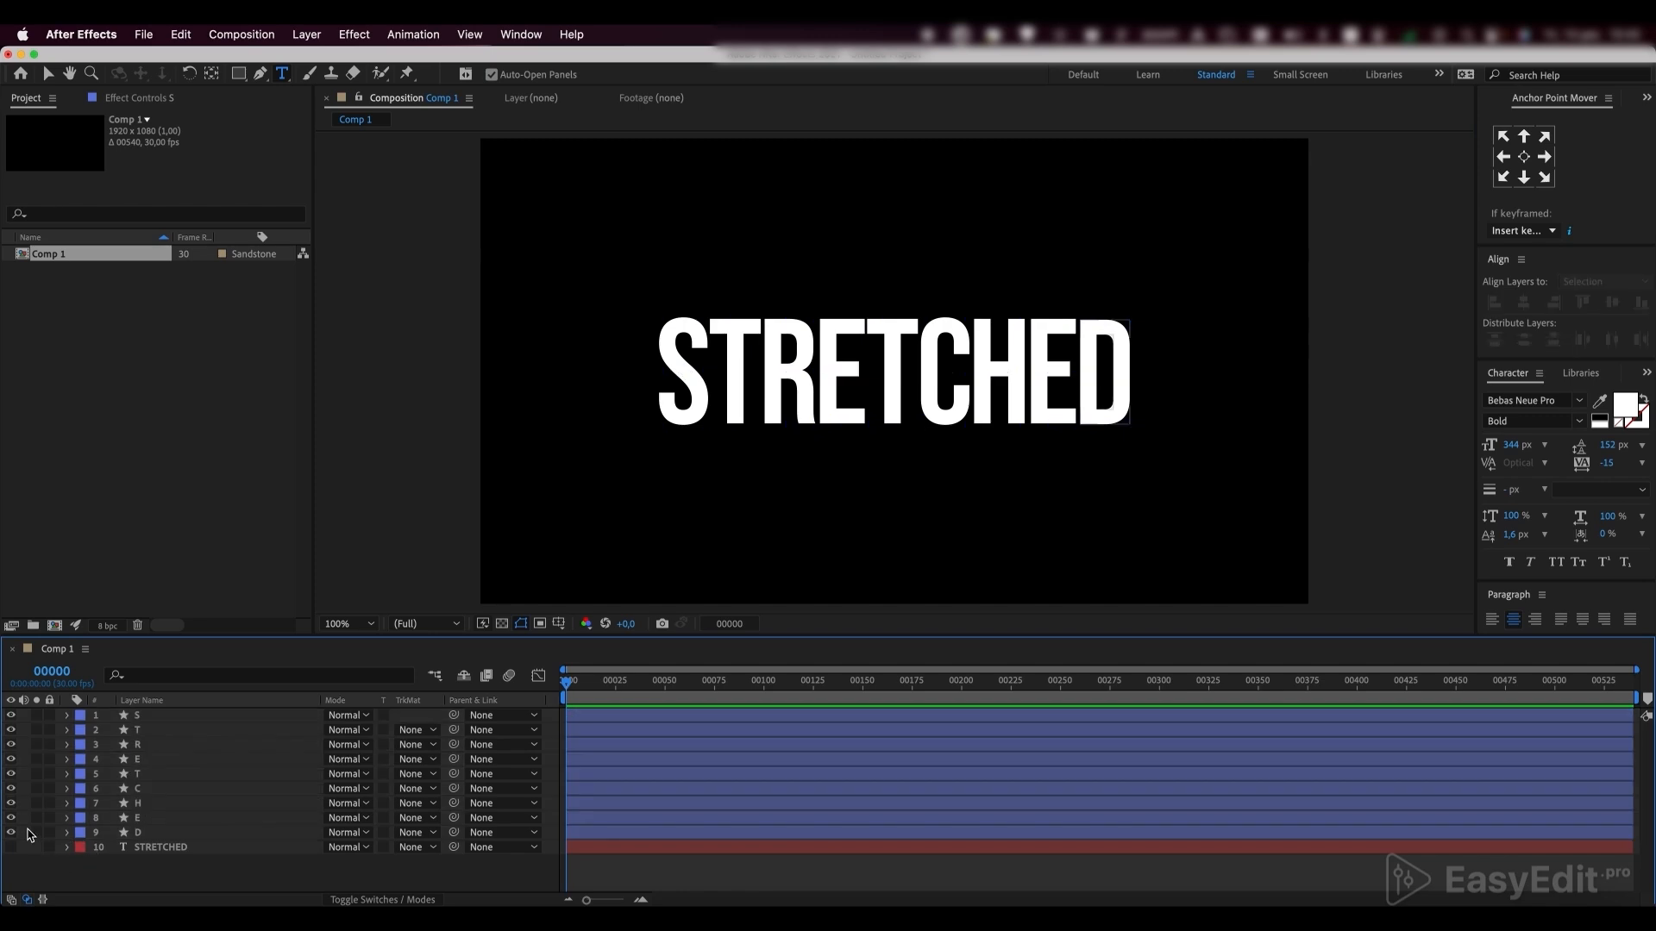
# Toggle the visibility of the last letter layers to check that each one contains only its own letter
pyautogui.click(11, 833)
pyautogui.click(11, 833)
pyautogui.click(11, 818)
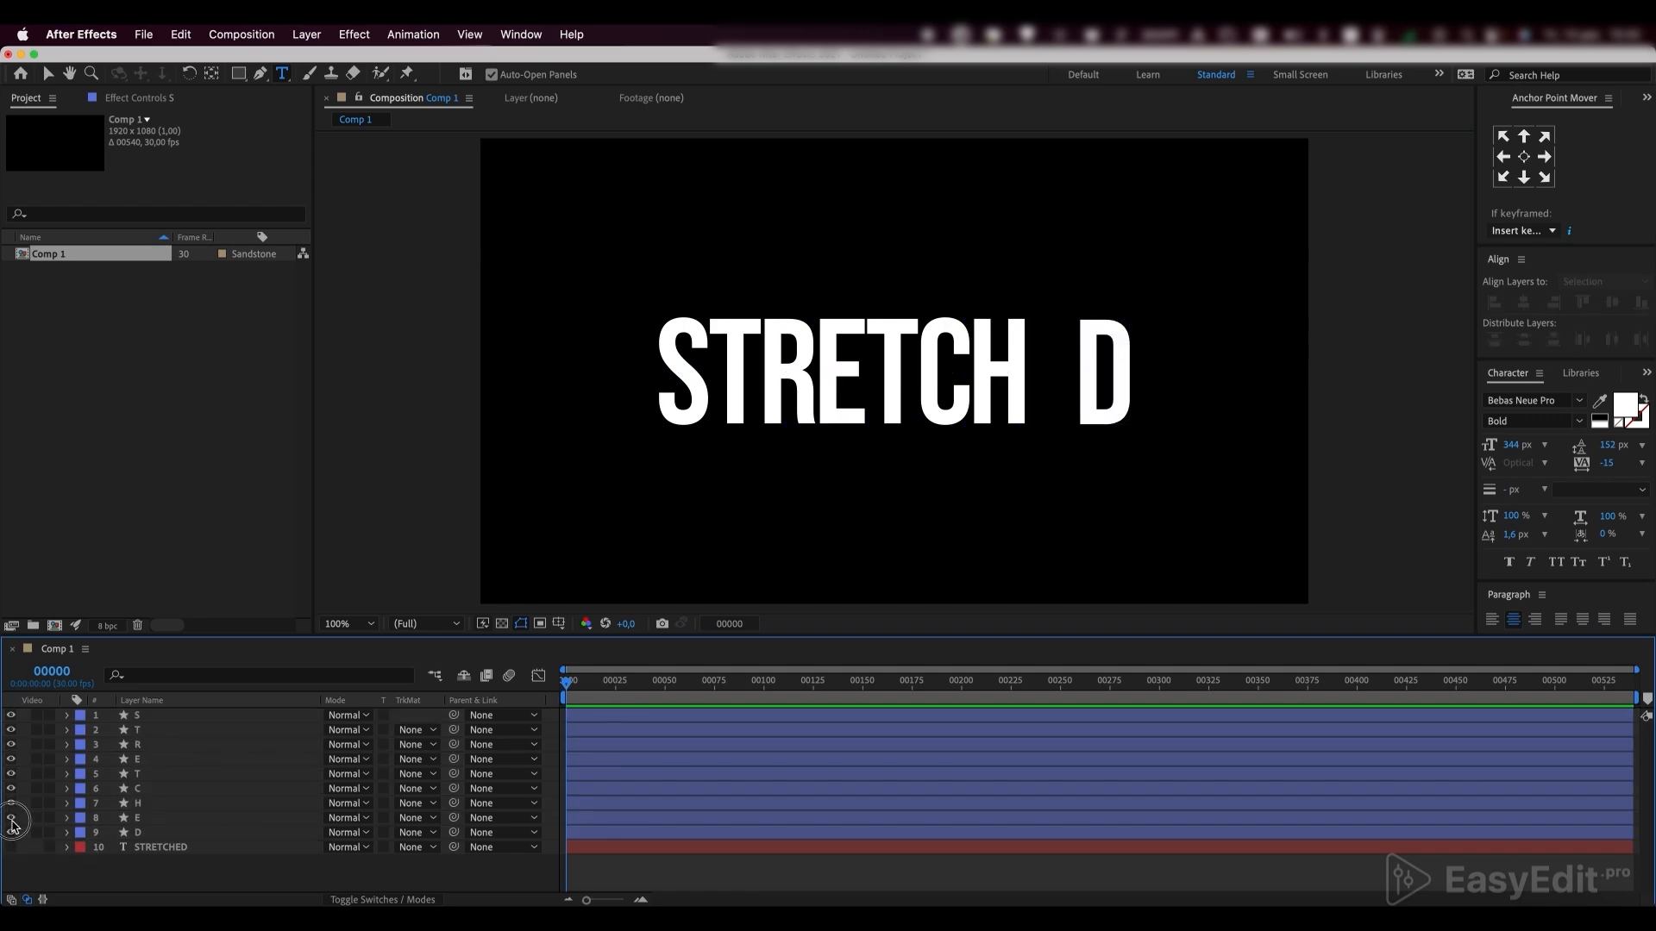
pyautogui.click(11, 817)
pyautogui.click(11, 804)
pyautogui.click(11, 804)
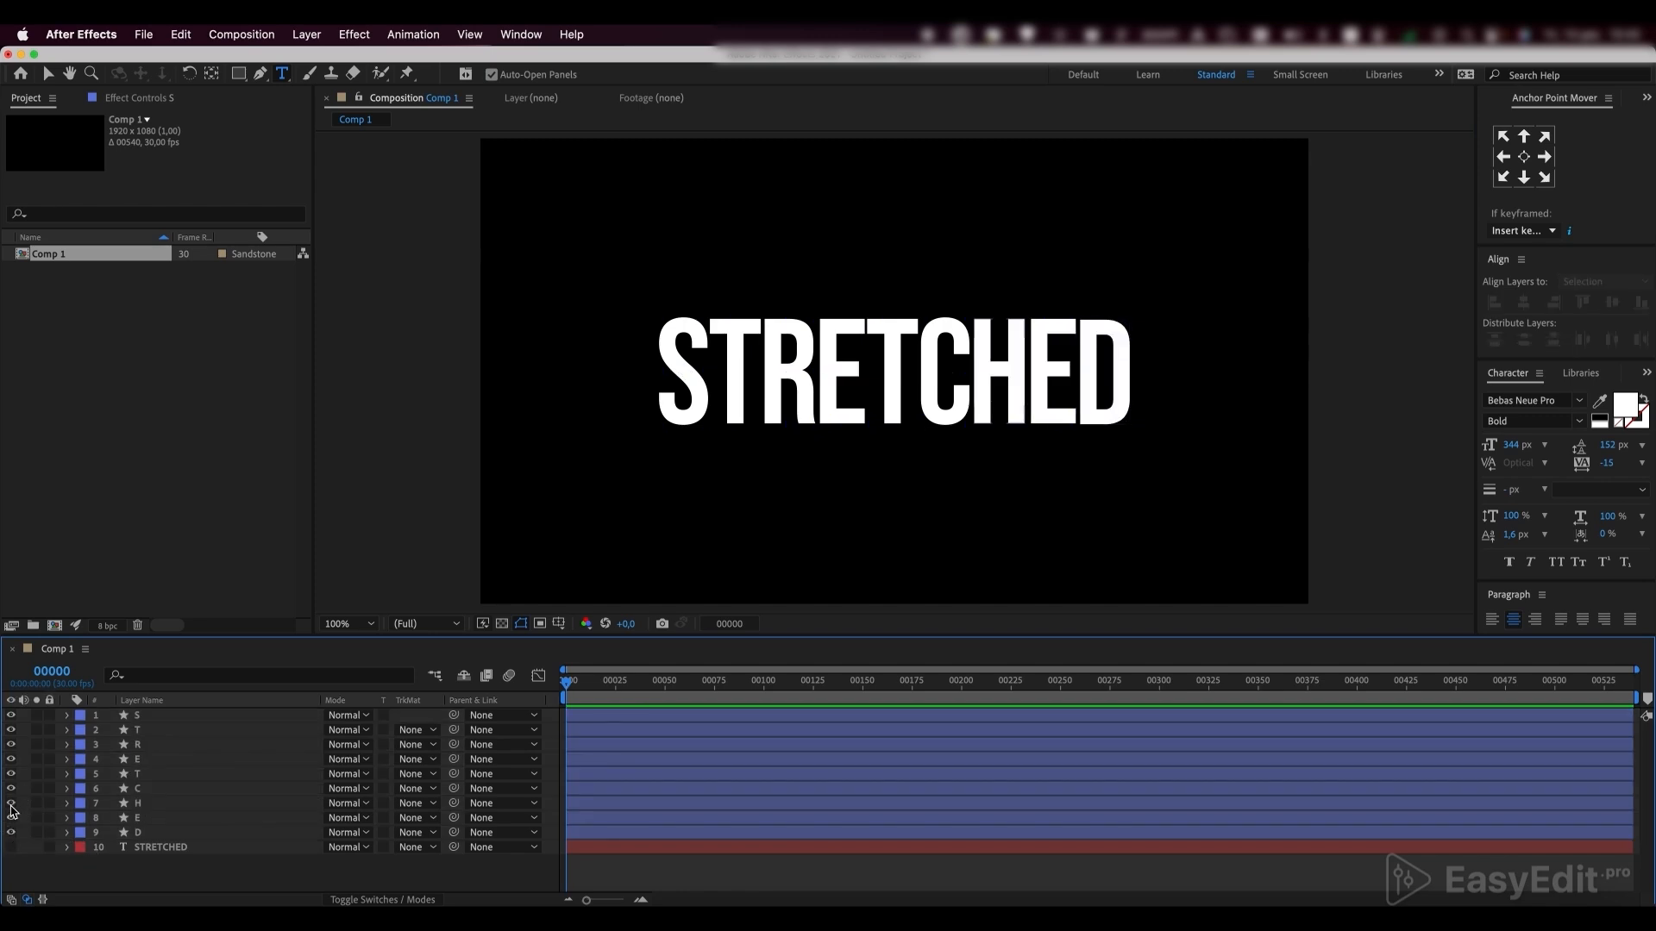
# Delete the original STRETCHED text layer and switch to the Selection tool
pyautogui.click(150, 848)
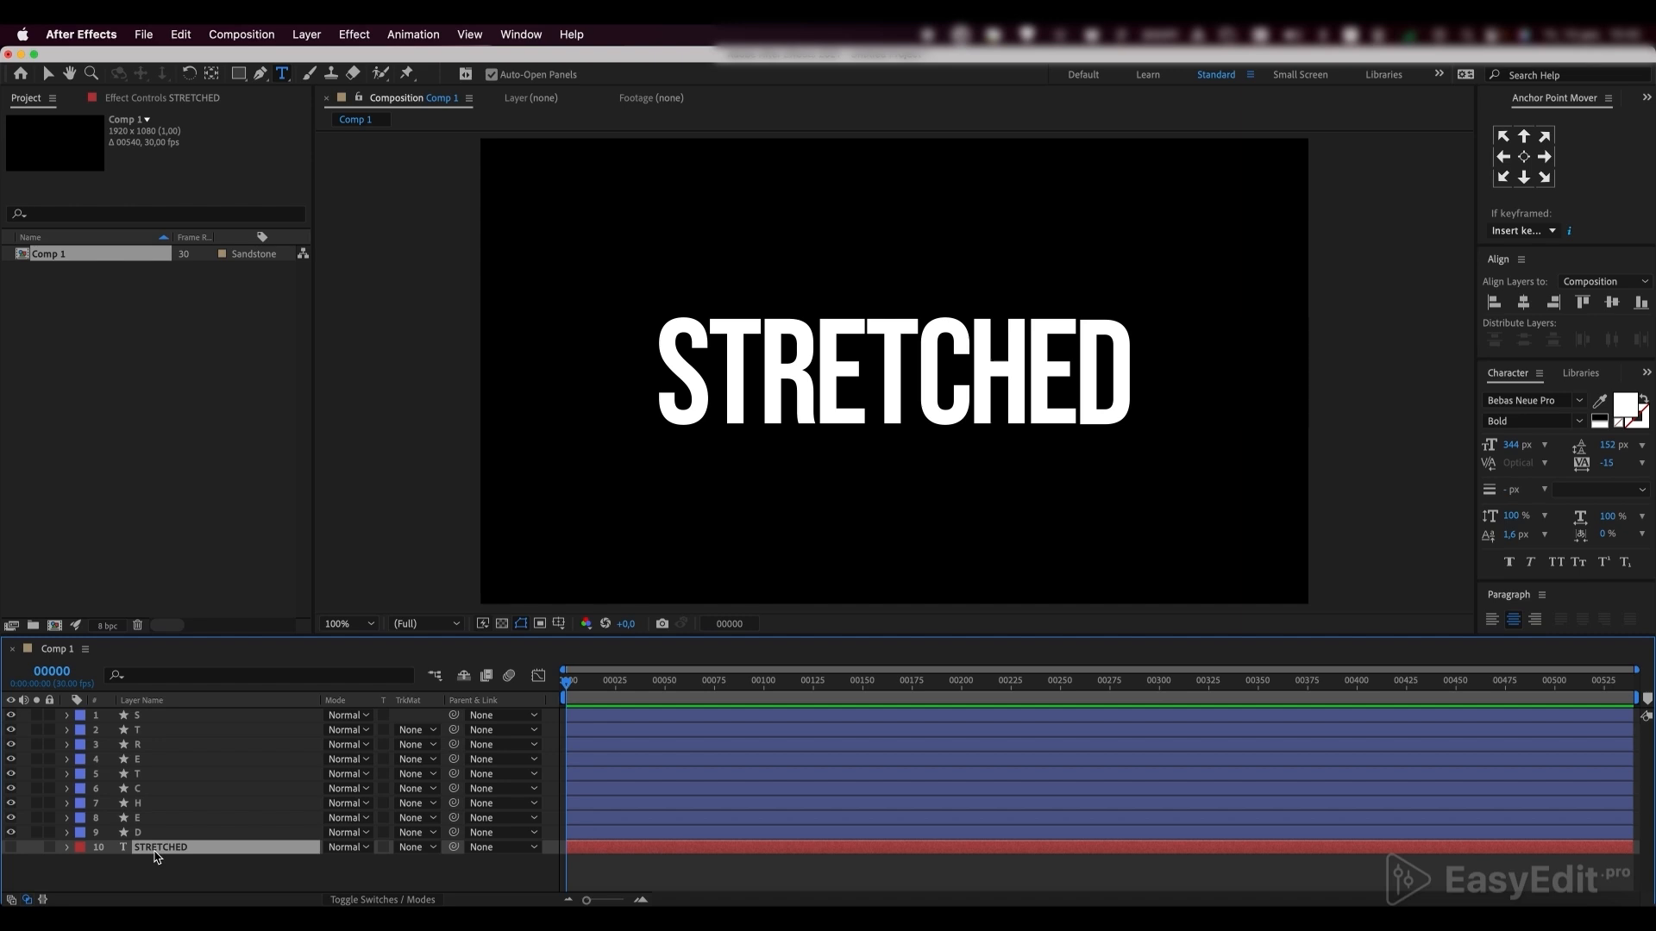
pyautogui.press('Delete')
pyautogui.press('v')
pyautogui.press('=')
# Expand the S layer's contents down to its shape path and select the Path property
pyautogui.click(160, 717)
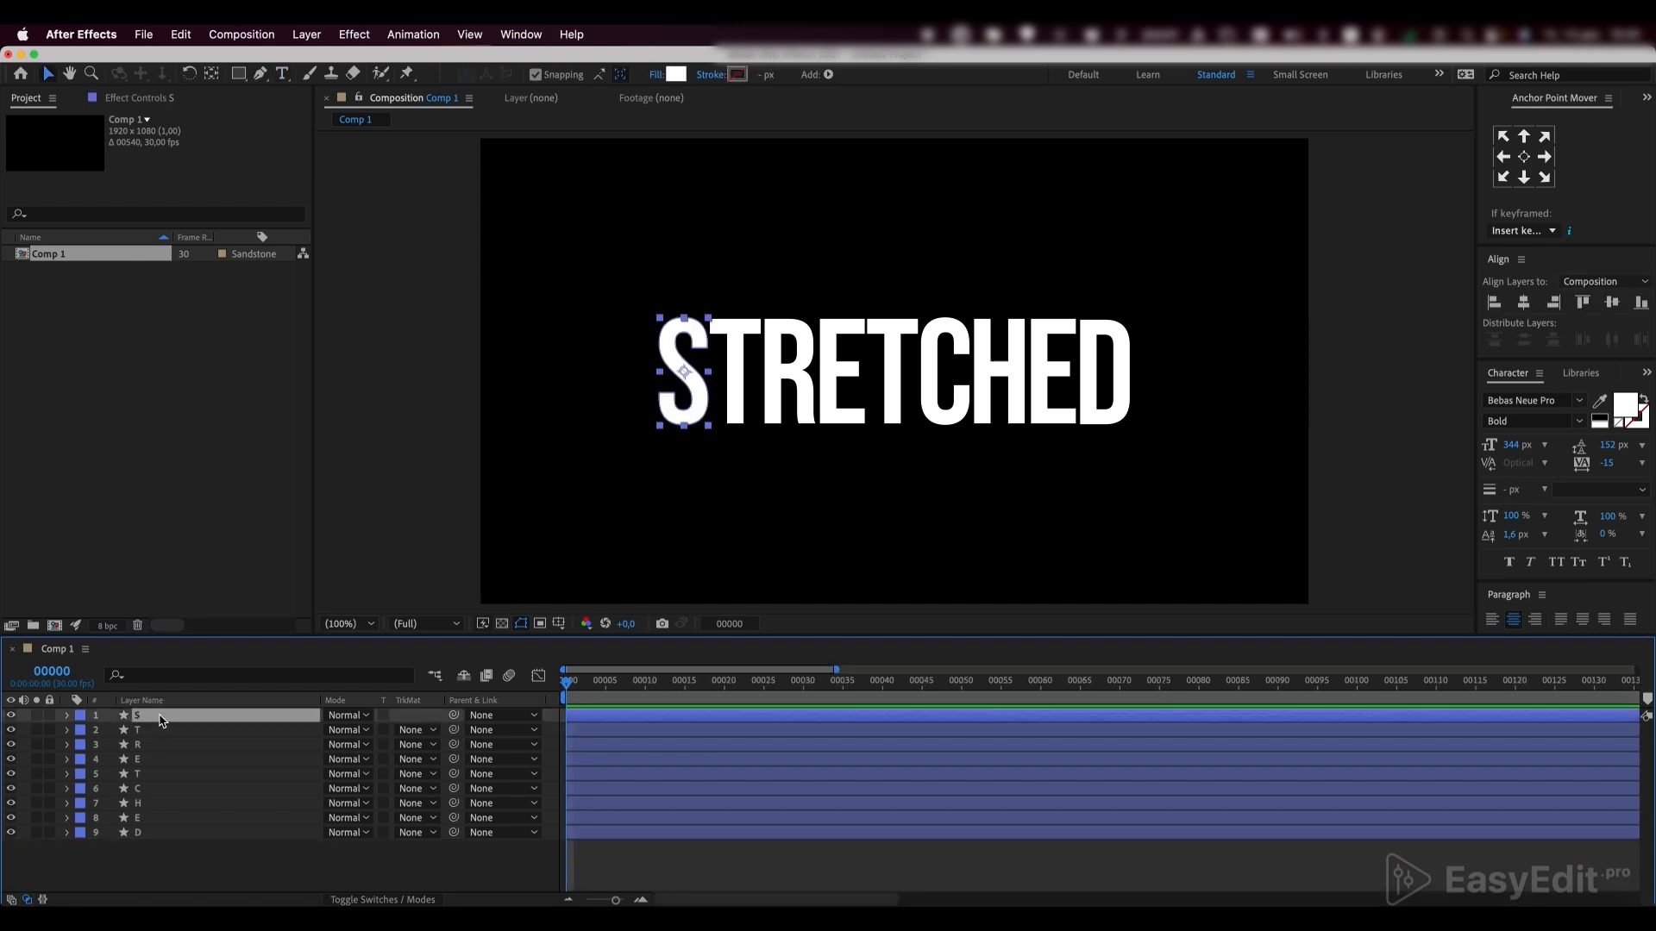
pyautogui.click(67, 715)
pyautogui.click(83, 730)
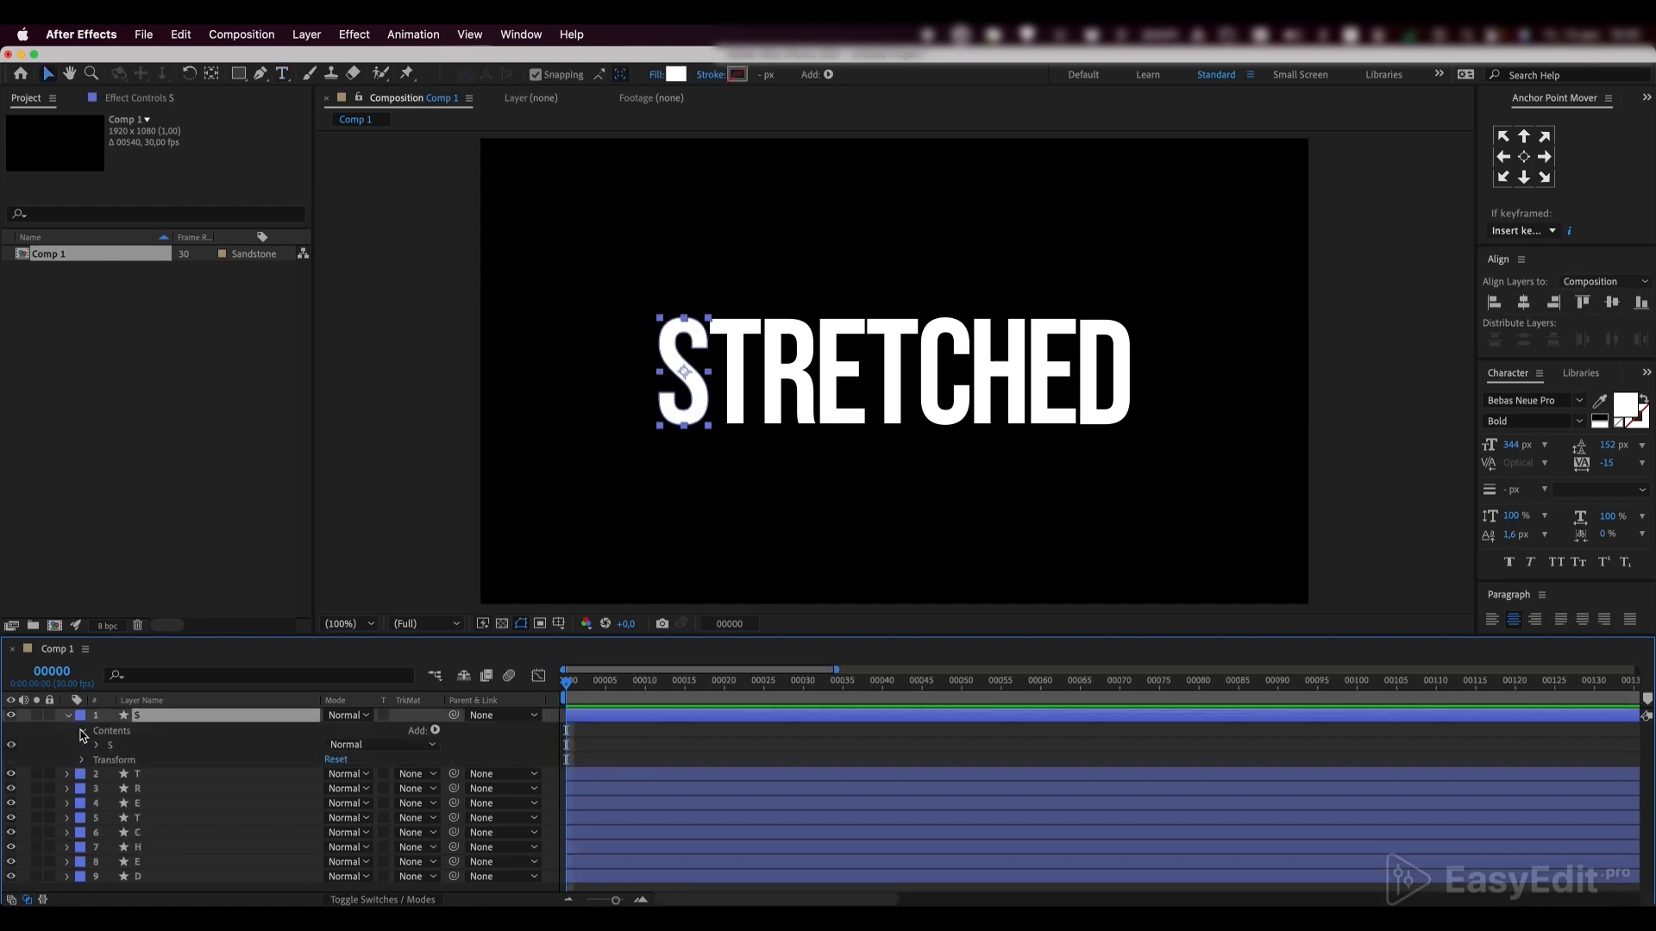
pyautogui.click(96, 745)
pyautogui.click(112, 759)
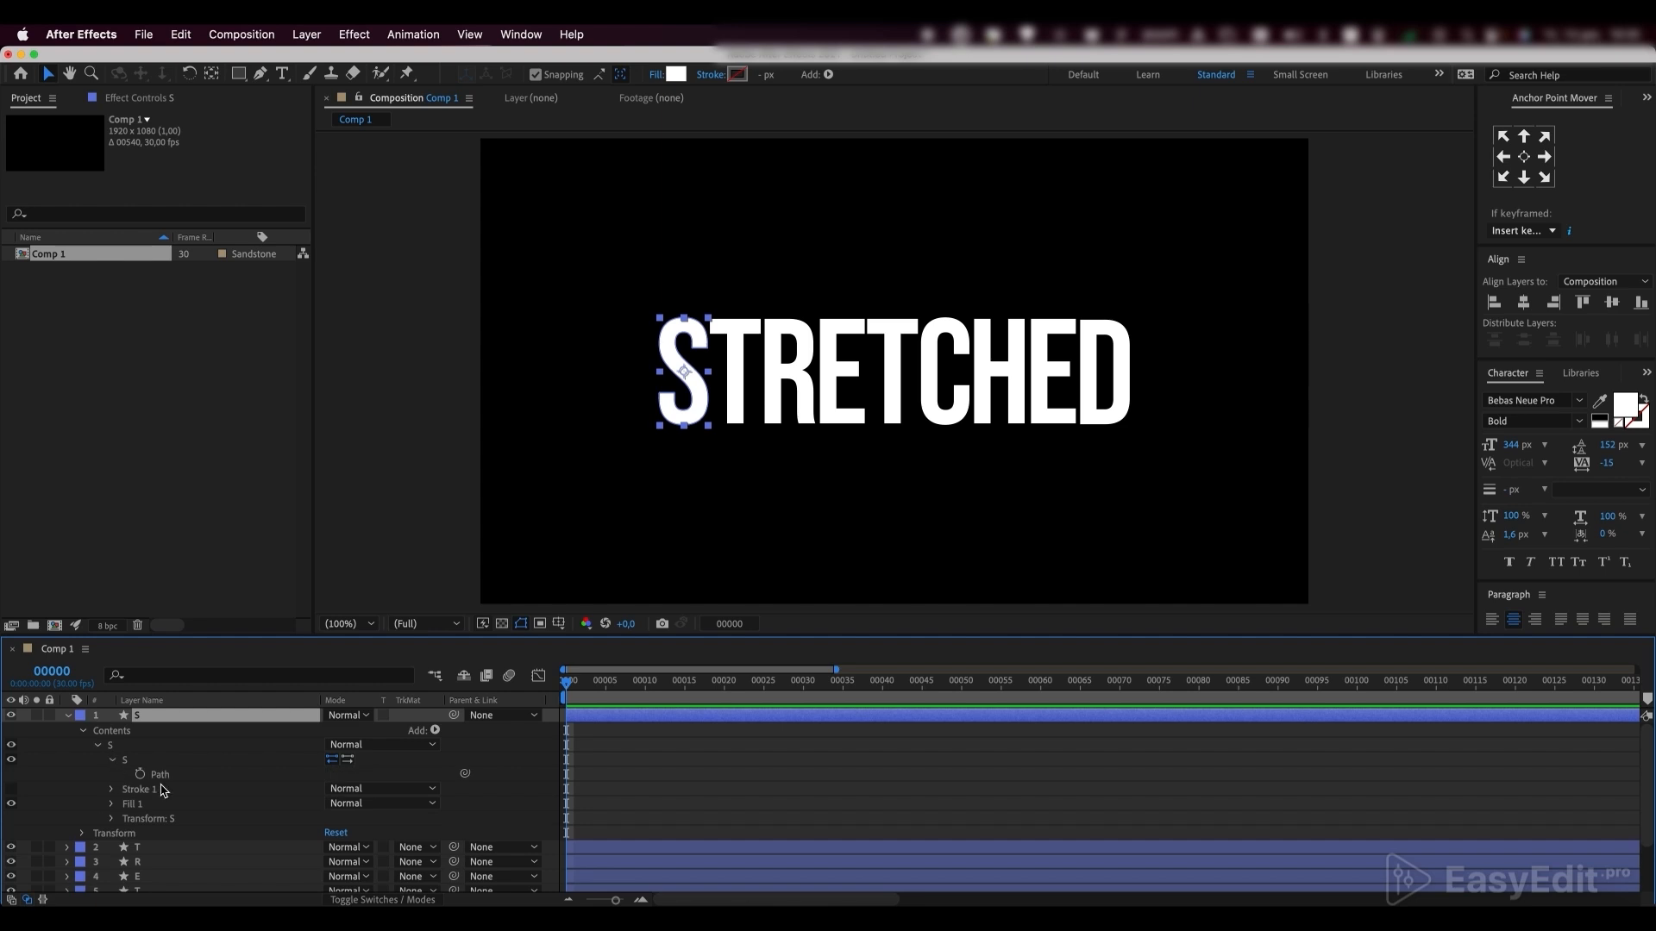
pyautogui.click(164, 775)
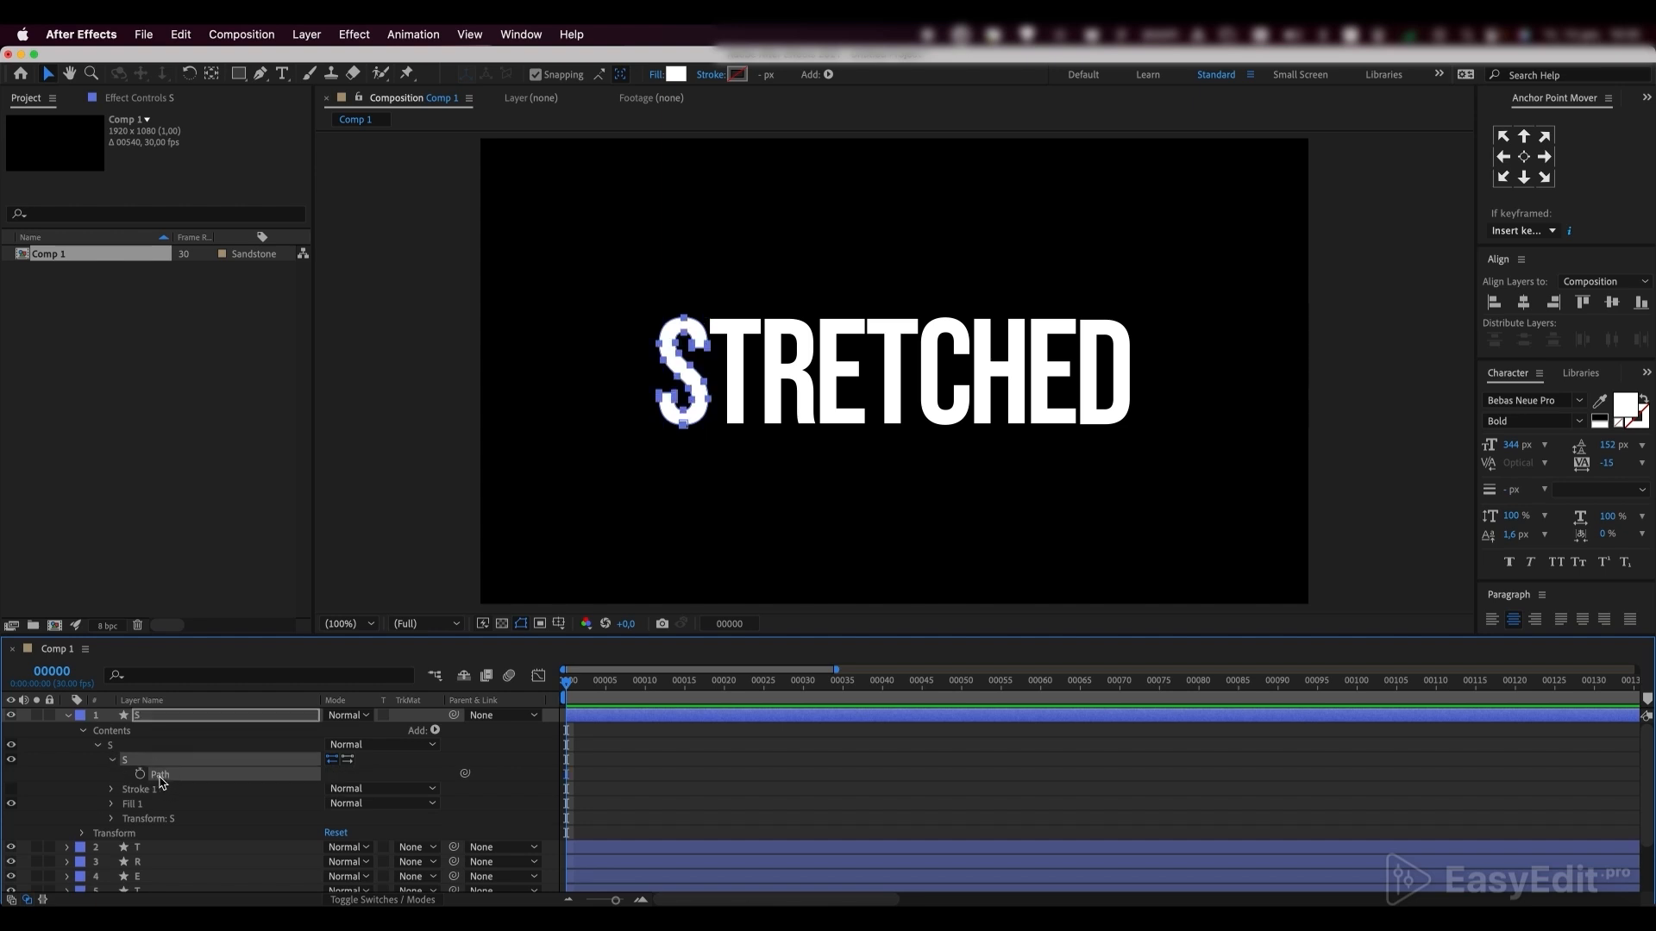
# Try to stretch the lower curve of the S downward by moving its bottom path points
pyautogui.press('.')
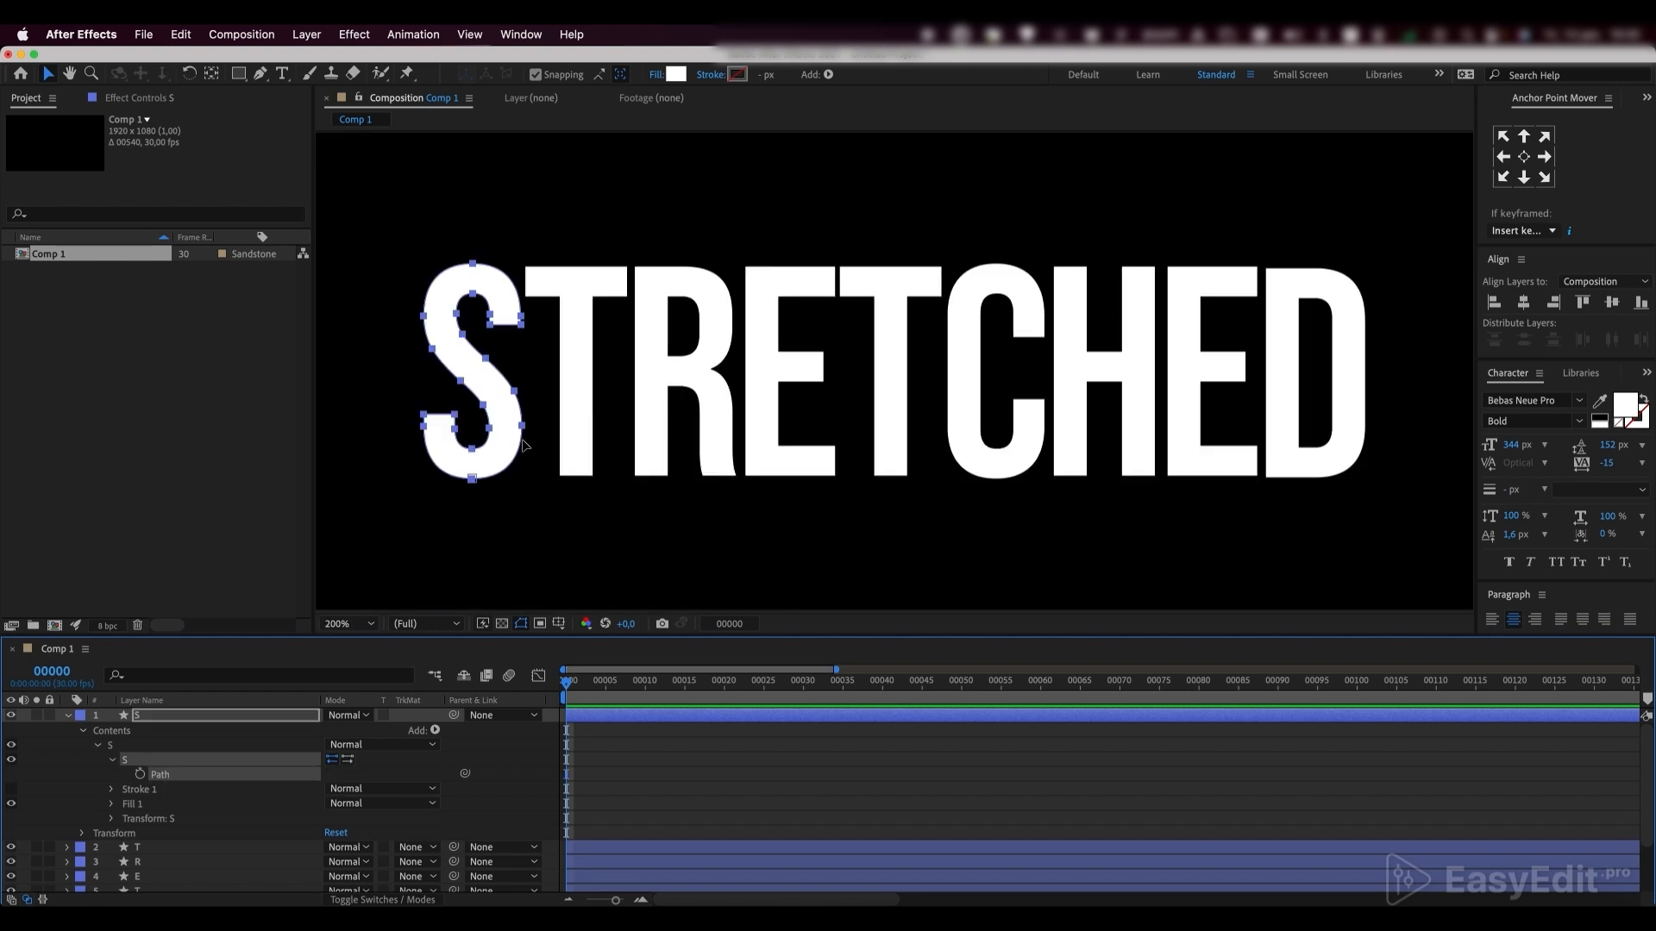
pyautogui.moveTo(373, 420); pyautogui.dragTo(474, 586)
pyautogui.scroll(-1, 483, 492)
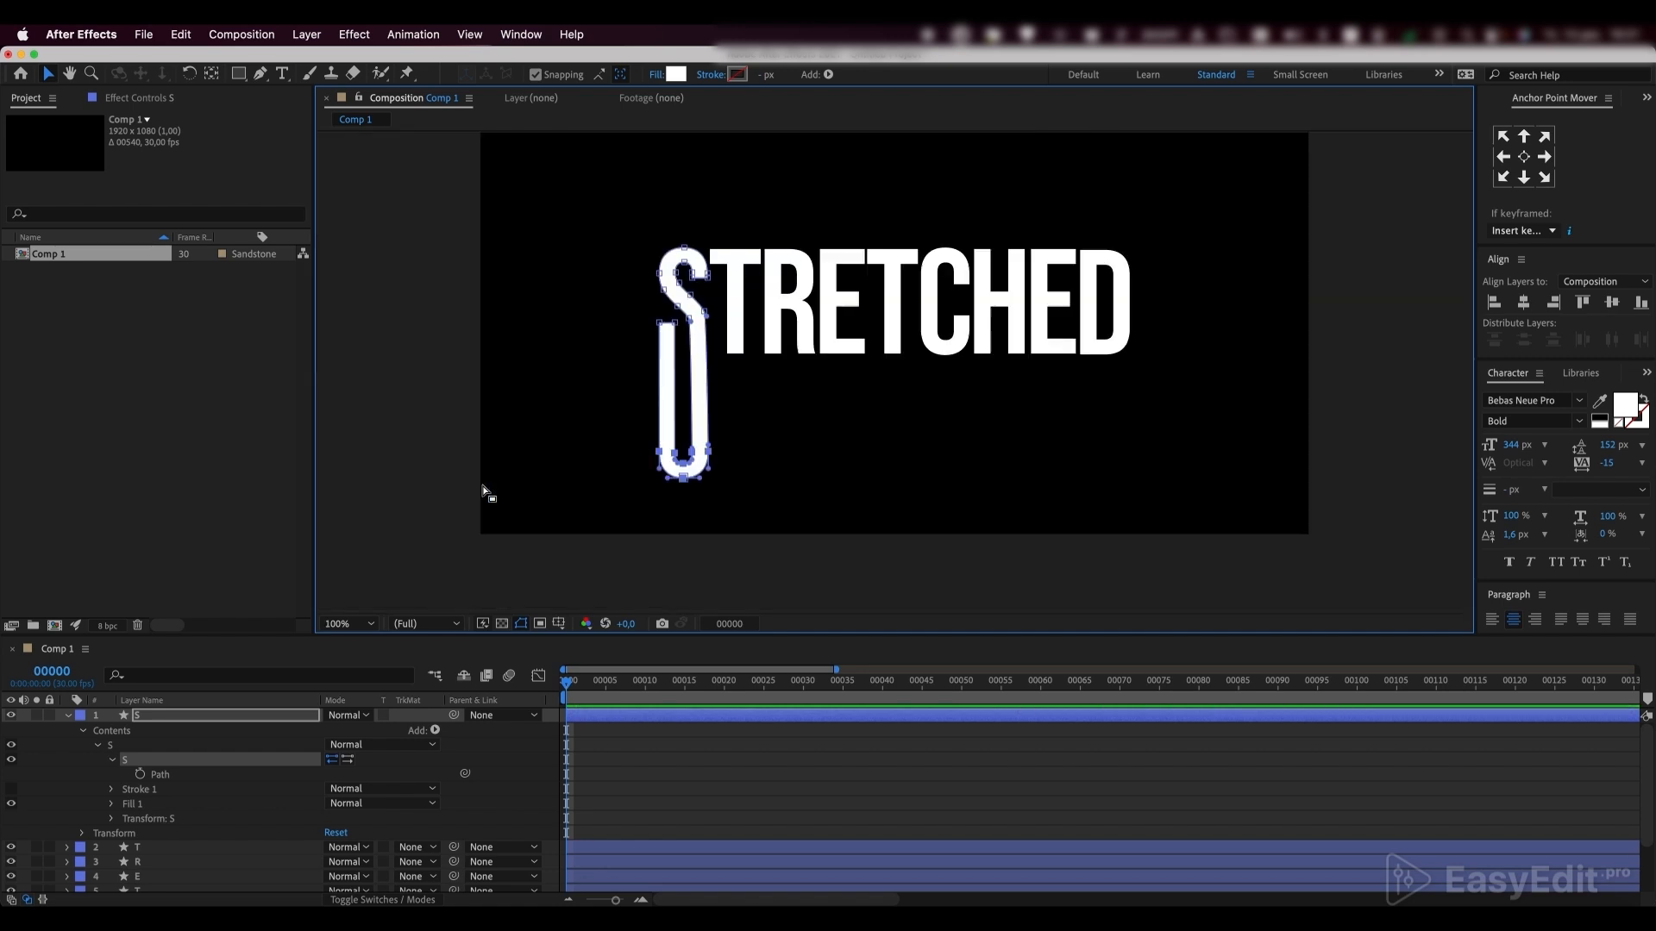
pyautogui.scroll(-1, 679, 381)
pyautogui.scroll(2, 679, 381)
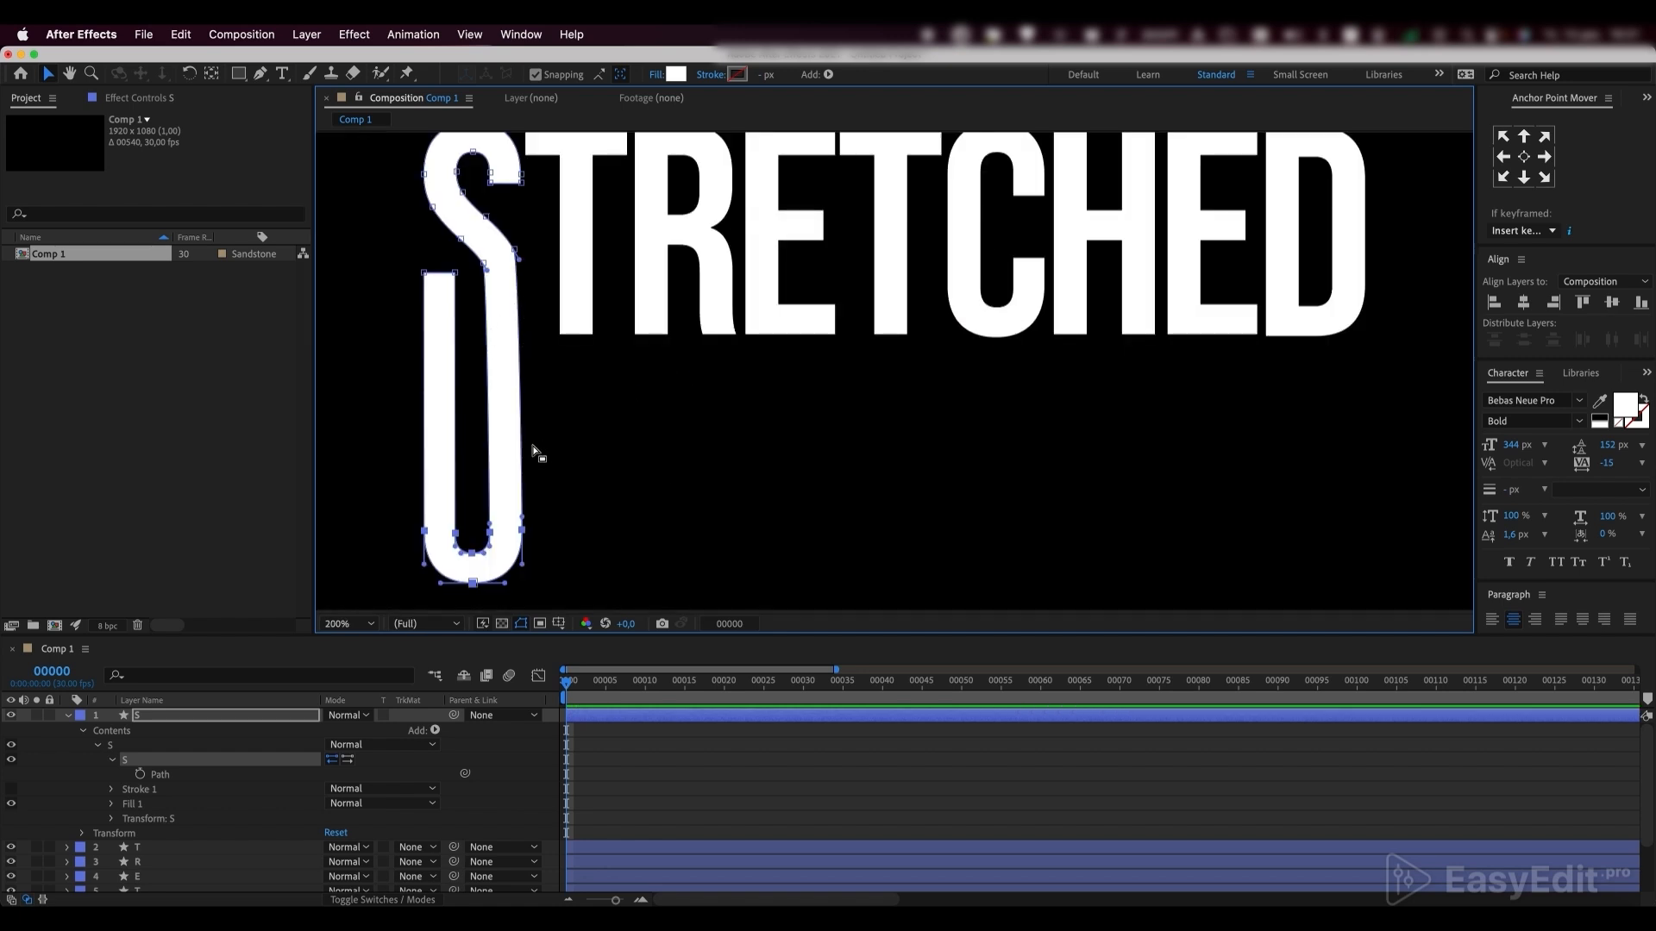
# Show the rulers and place a vertical guide along the outer edge of the stretched S
pyautogui.click(558, 623)
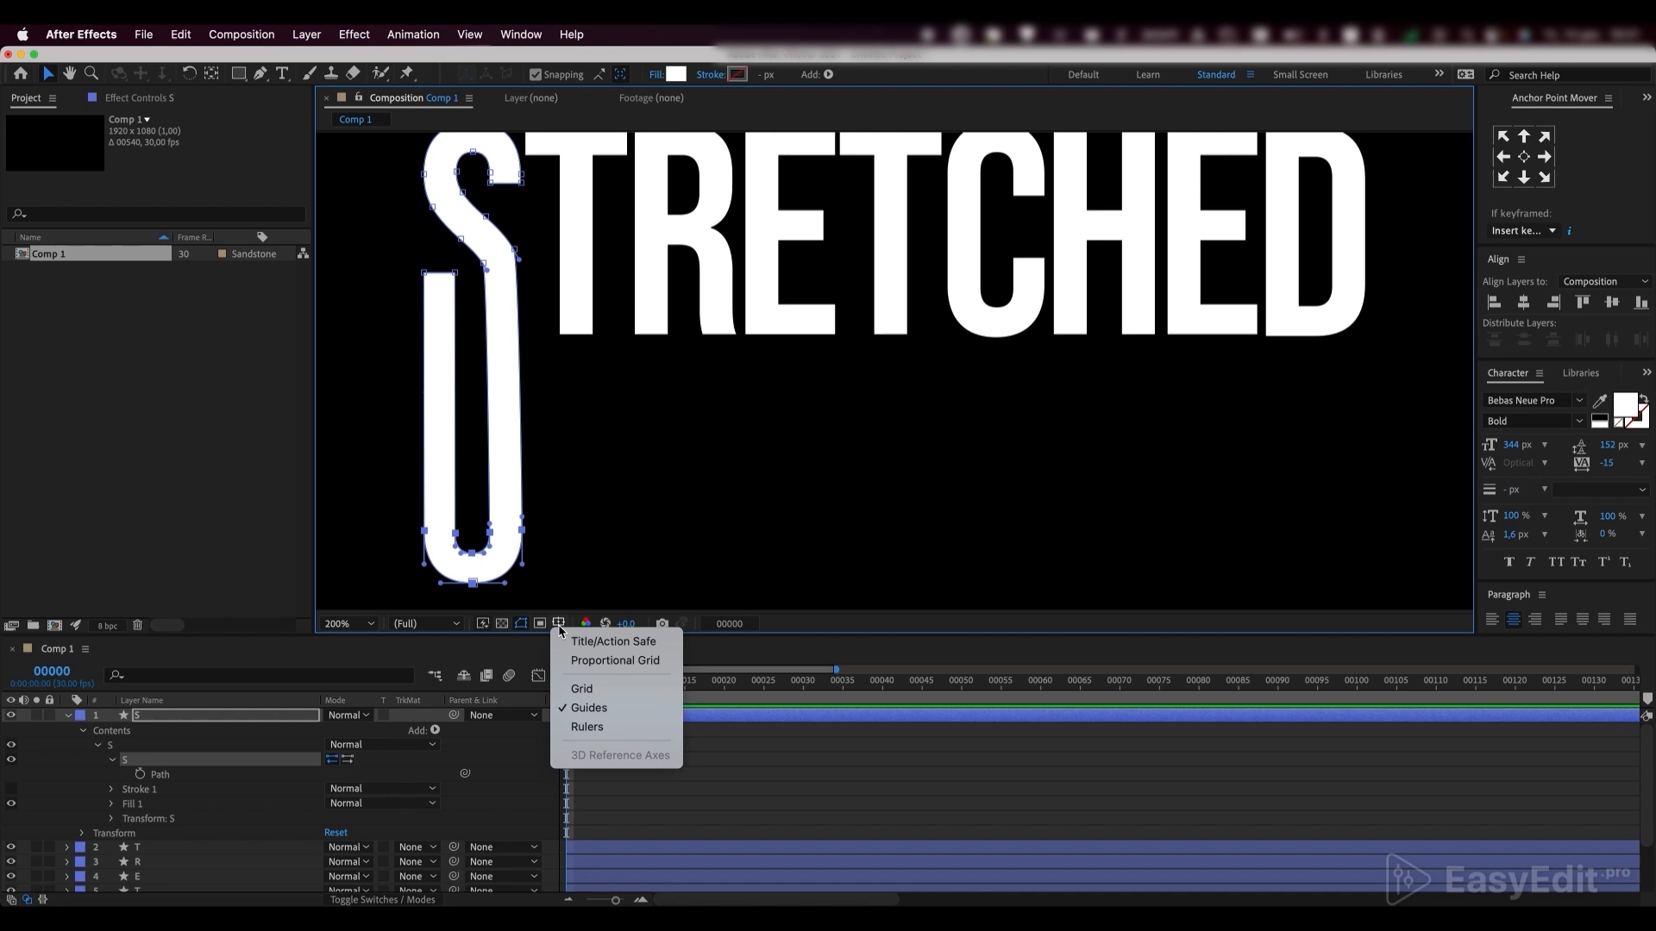
pyautogui.click(588, 723)
pyautogui.moveTo(324, 449); pyautogui.dragTo(997, 414)
pyautogui.scroll(1, 483, 461)
pyautogui.press('space')
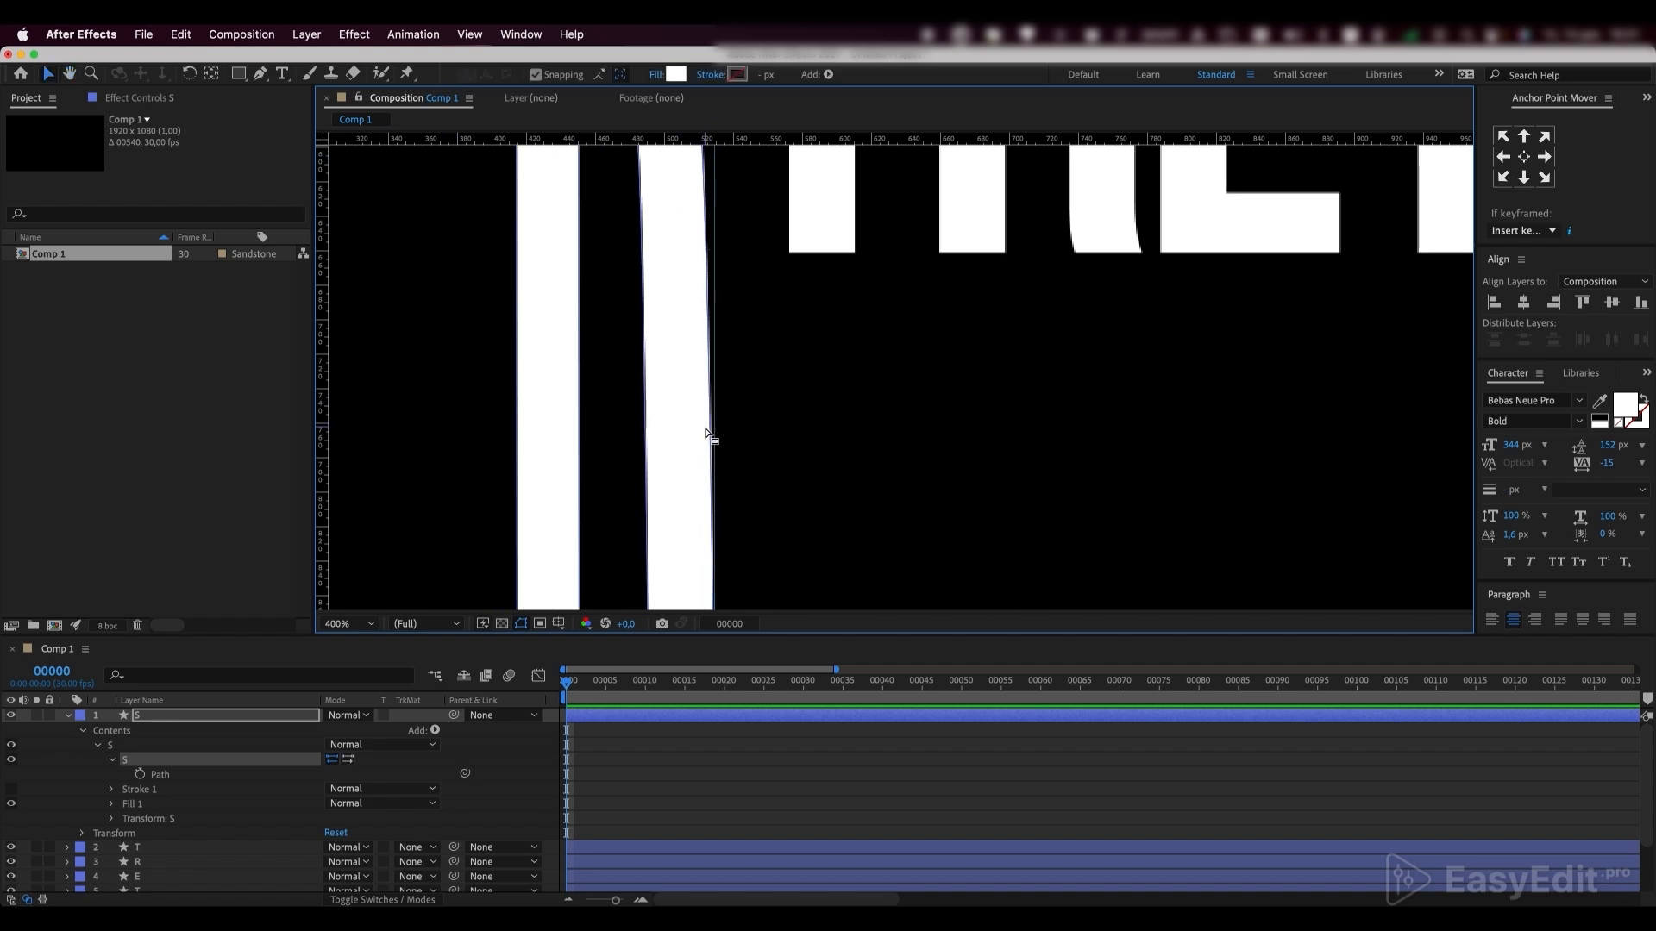
# Undo the vertical guide and the downward stretch of the S
pyautogui.scroll(-1, 708, 435)
pyautogui.press('super+z')
pyautogui.press('super+z')
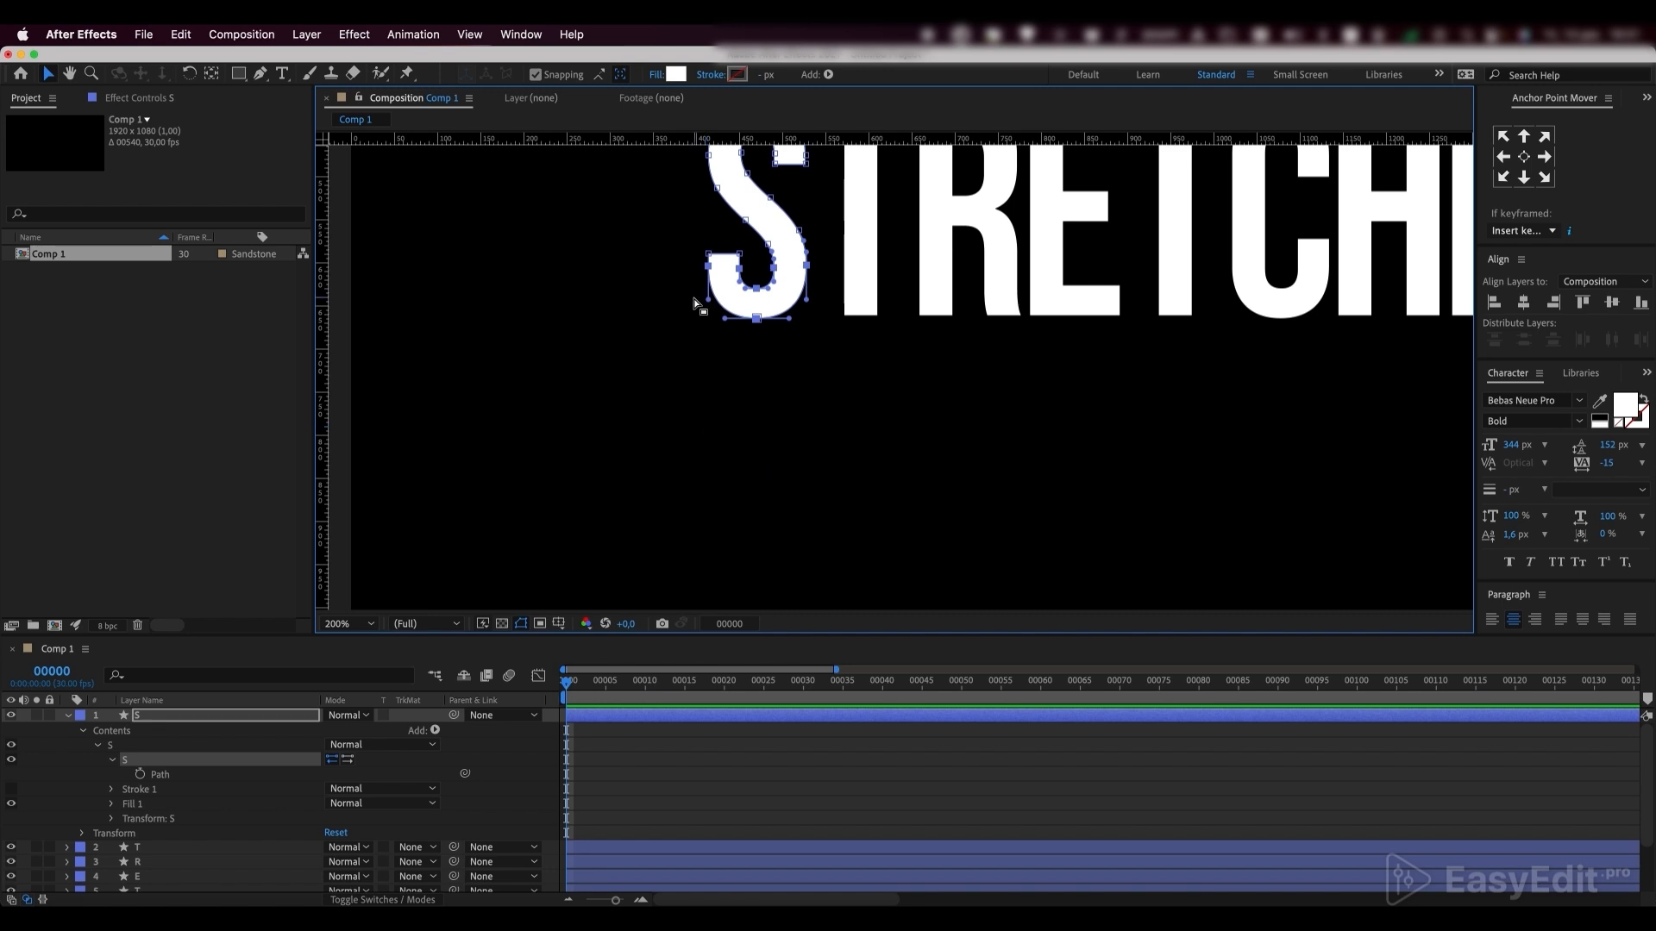
# Place a horizontal guide across the side path points of the S's lower curve
pyautogui.moveTo(676, 138); pyautogui.dragTo(983, 506)
pyautogui.scroll(2, 686, 268)
pyautogui.press('space')
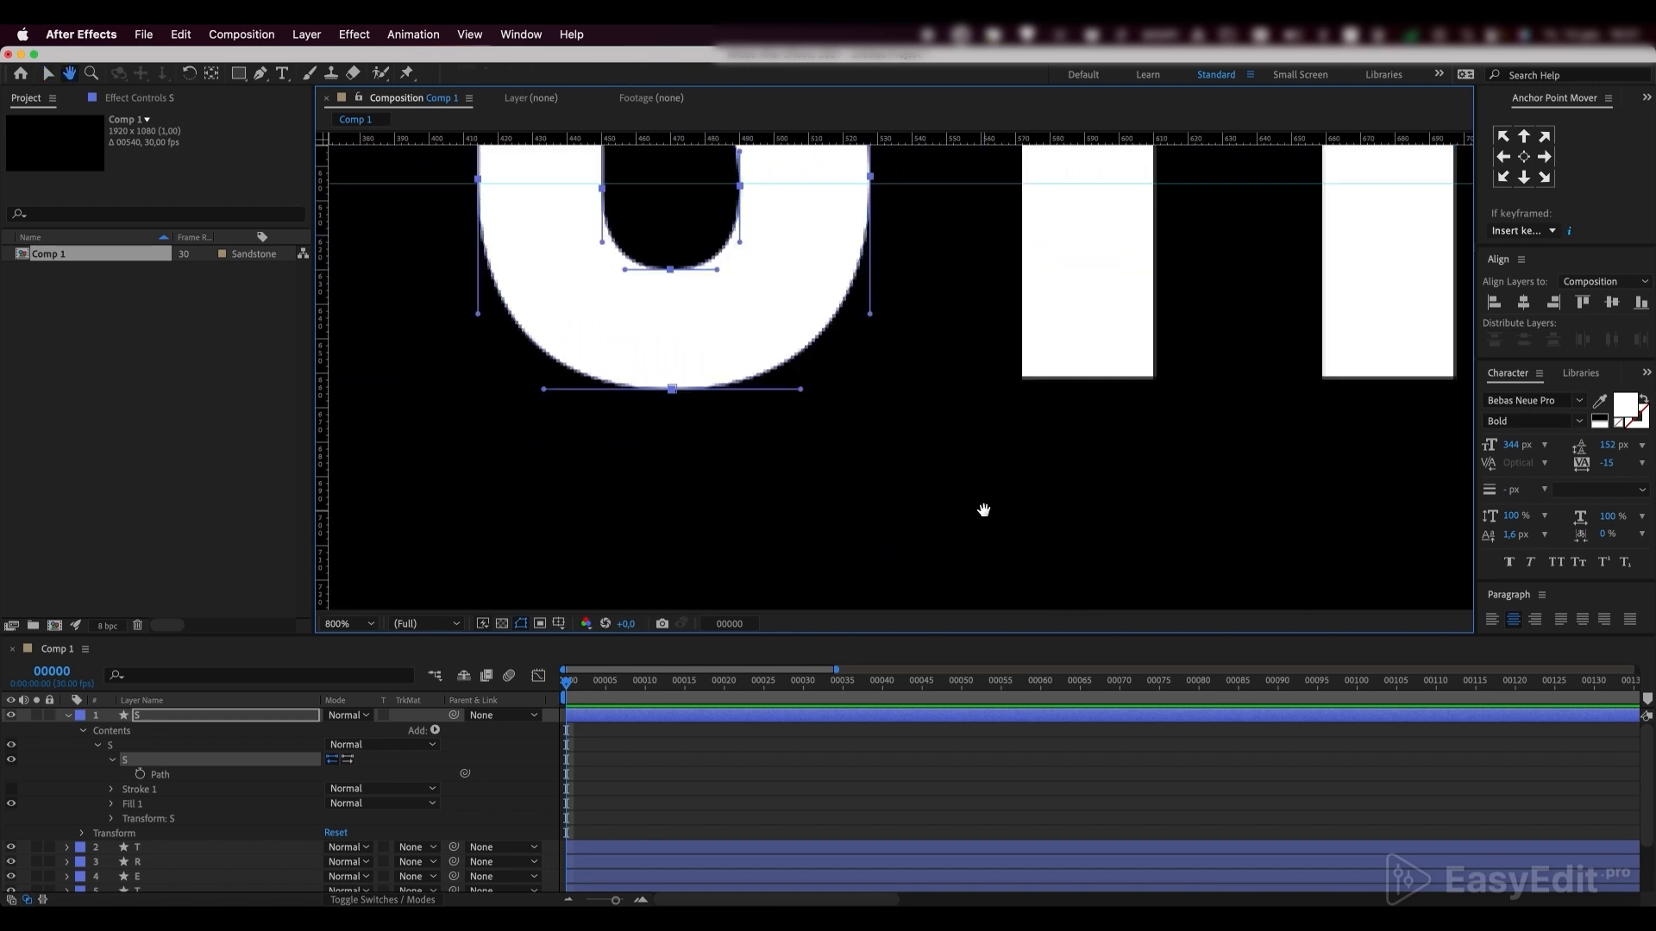
pyautogui.moveTo(839, 339); pyautogui.dragTo(1013, 468)
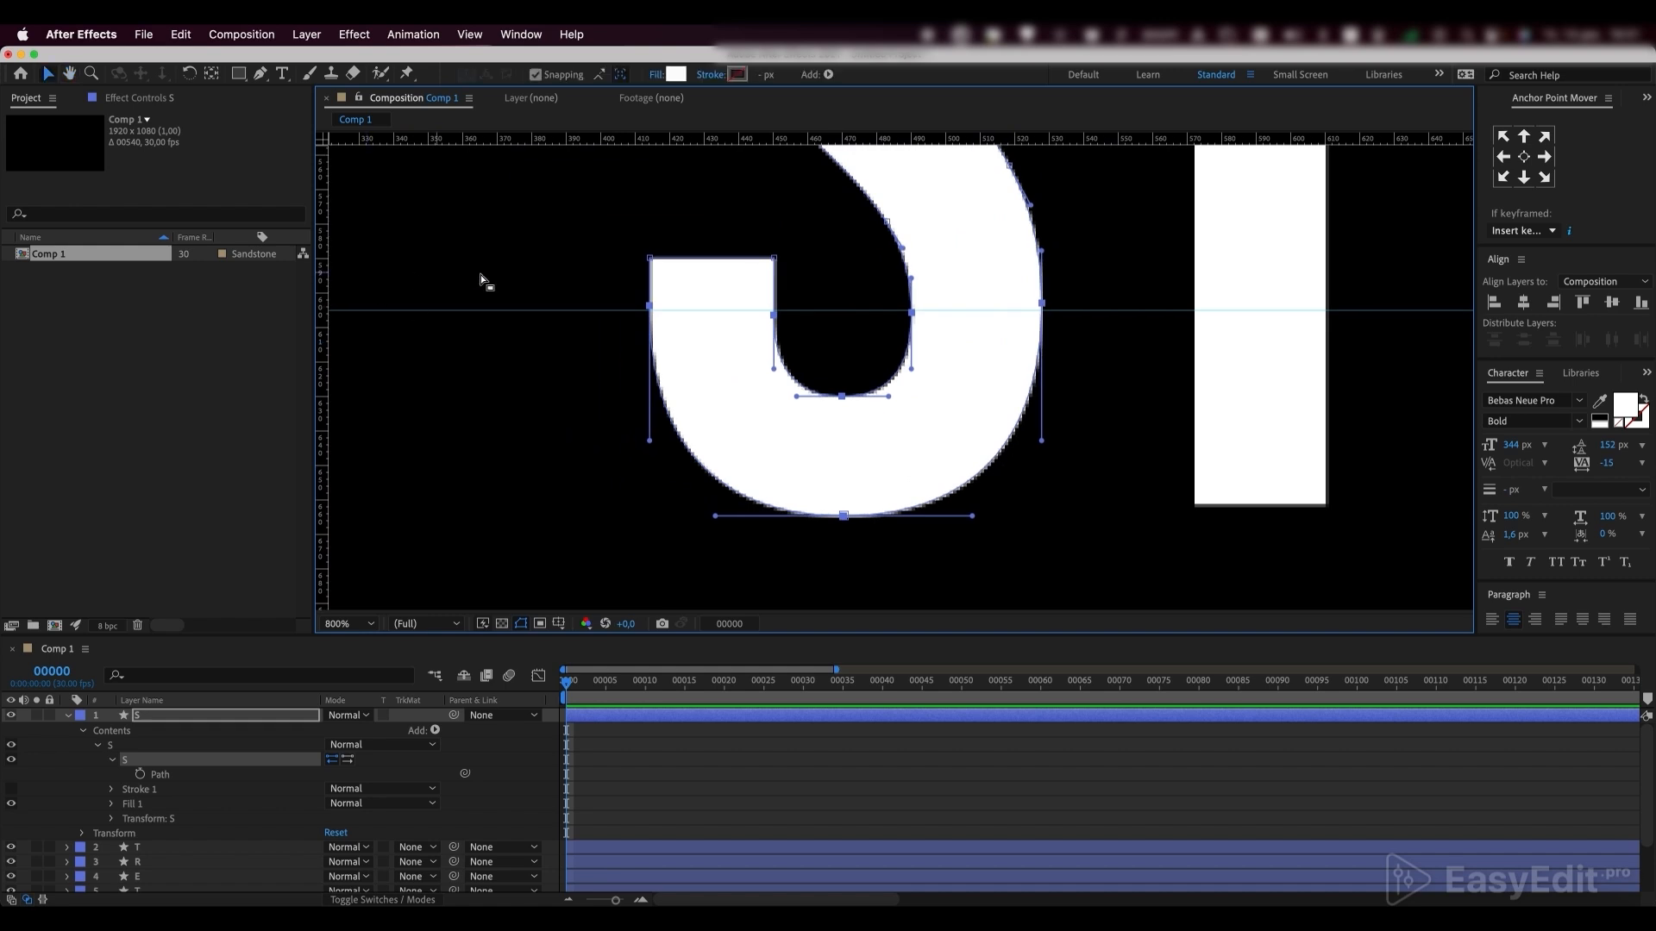
# Align the horizontal guide with the S's inner side points and add path points where it crosses the outer edges of the lower curve
pyautogui.moveTo(517, 308); pyautogui.dragTo(515, 315)
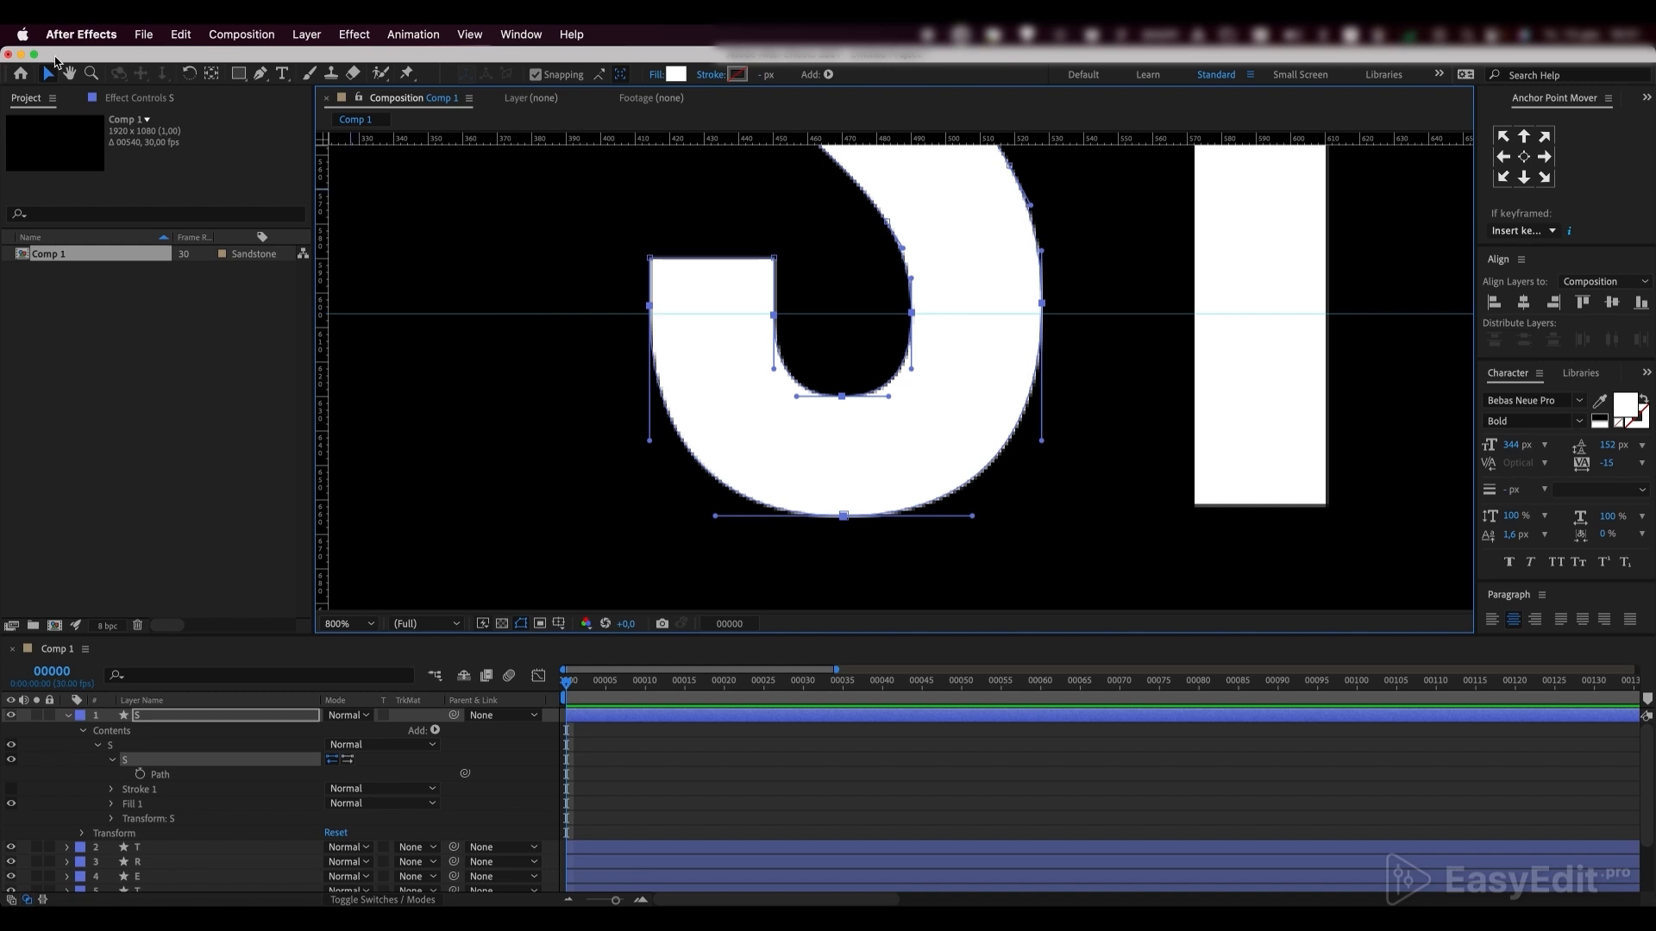
pyautogui.click(257, 77)
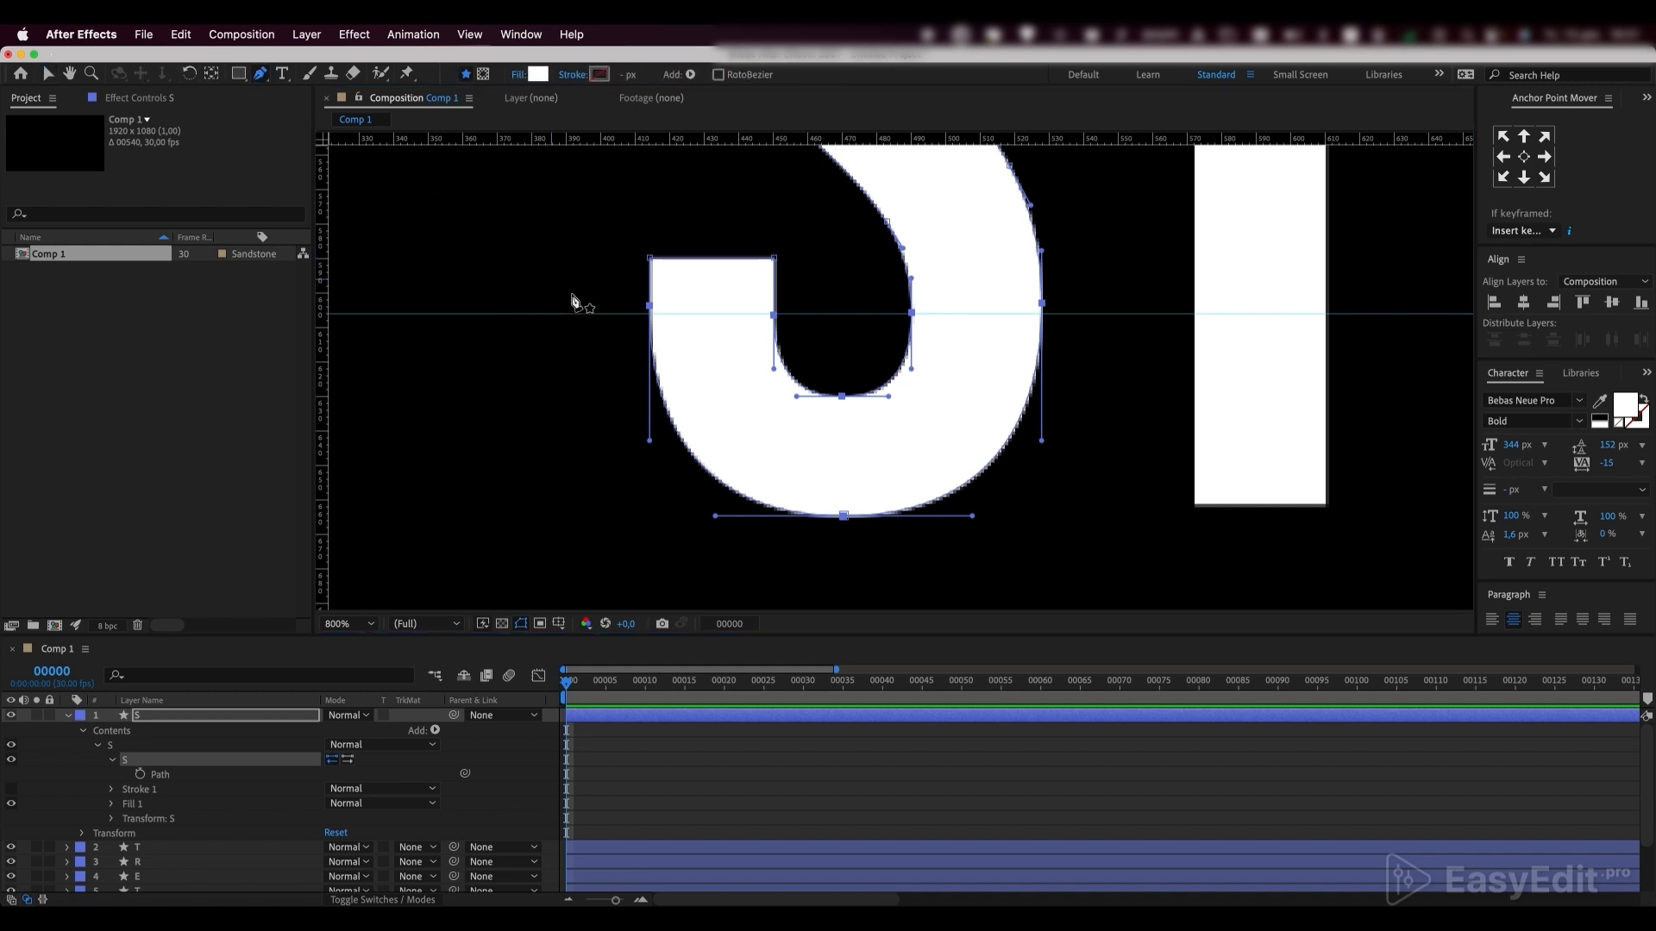
pyautogui.press('.')
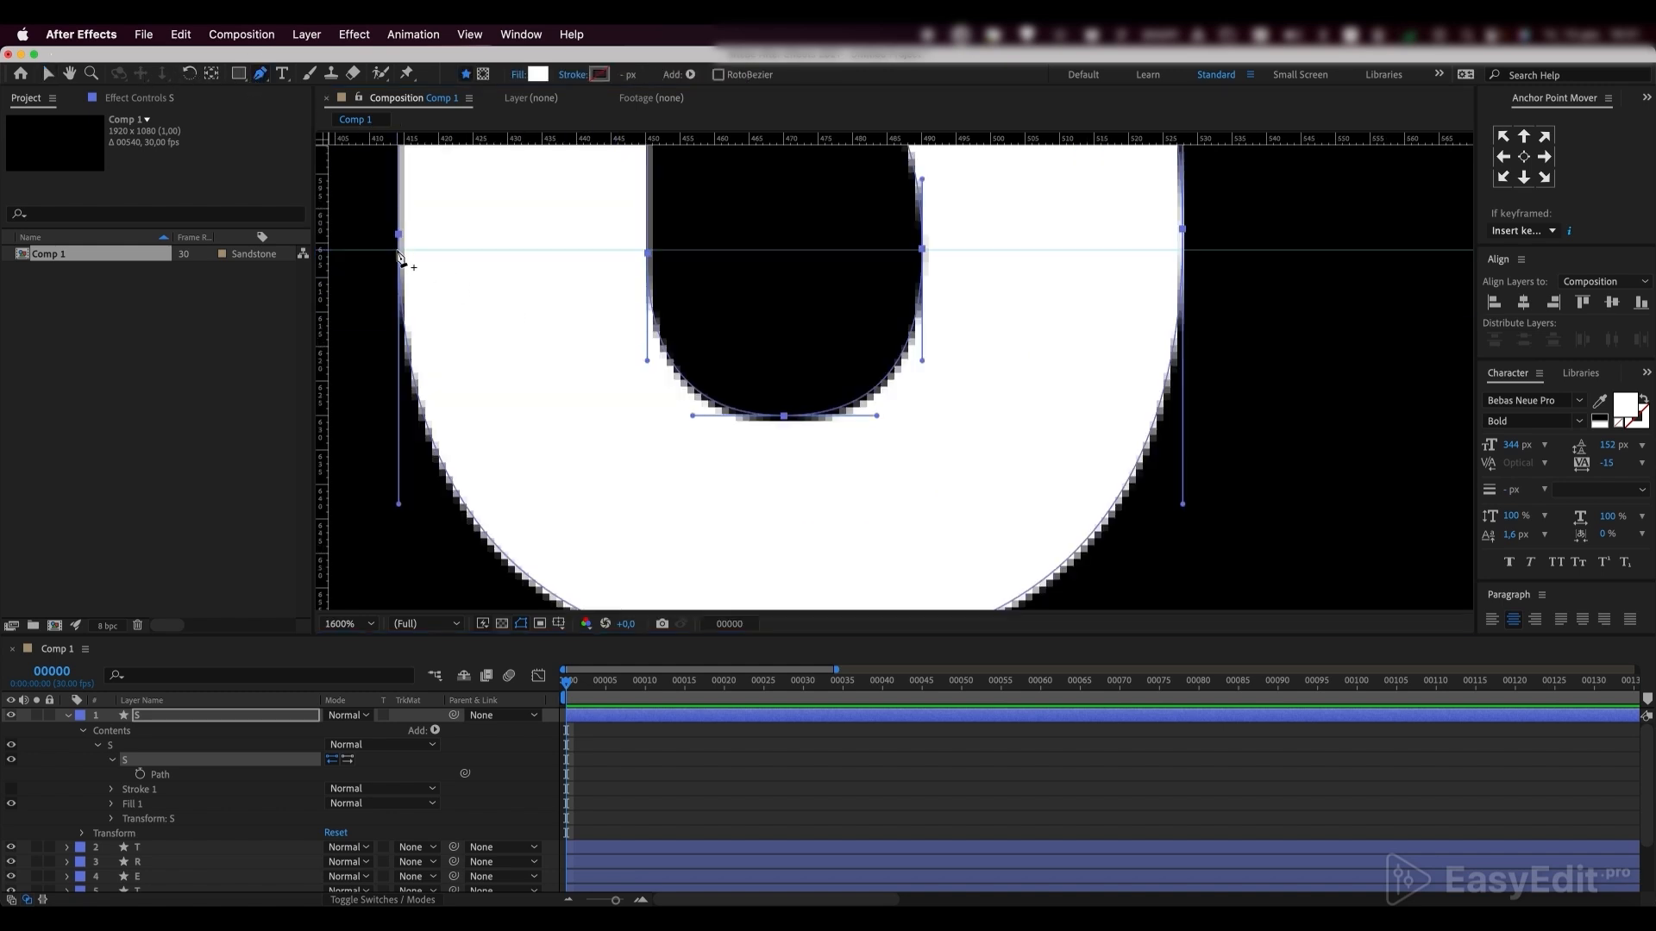
pyautogui.moveTo(398, 257); pyautogui.dragTo(400, 251)
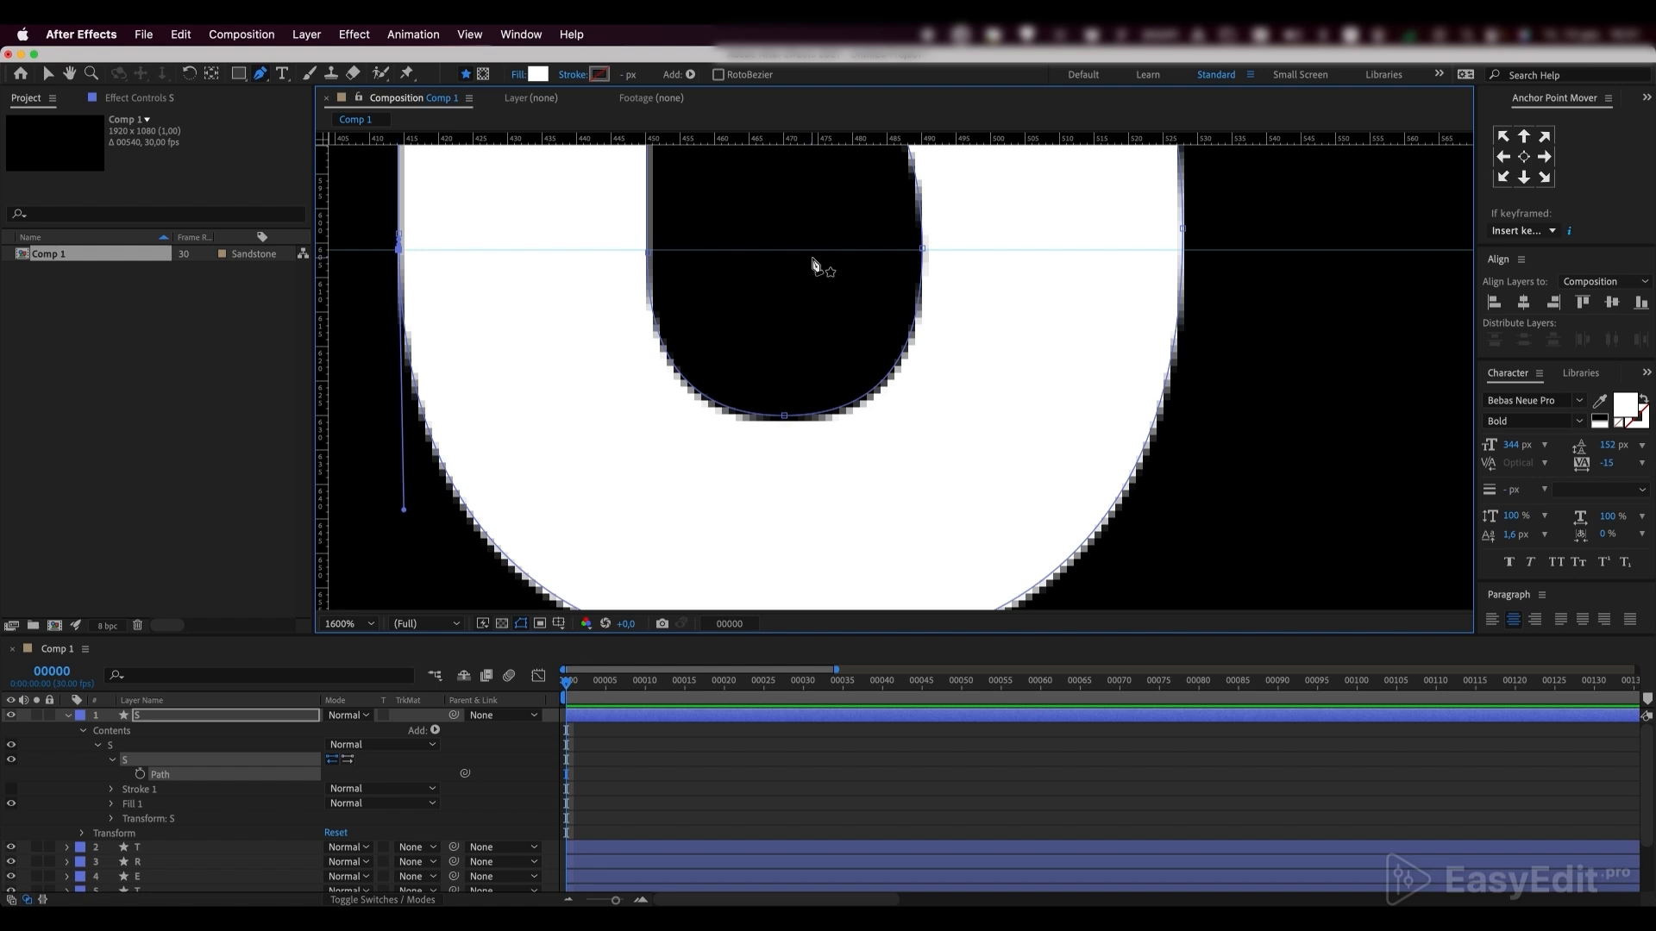
pyautogui.click(1182, 250)
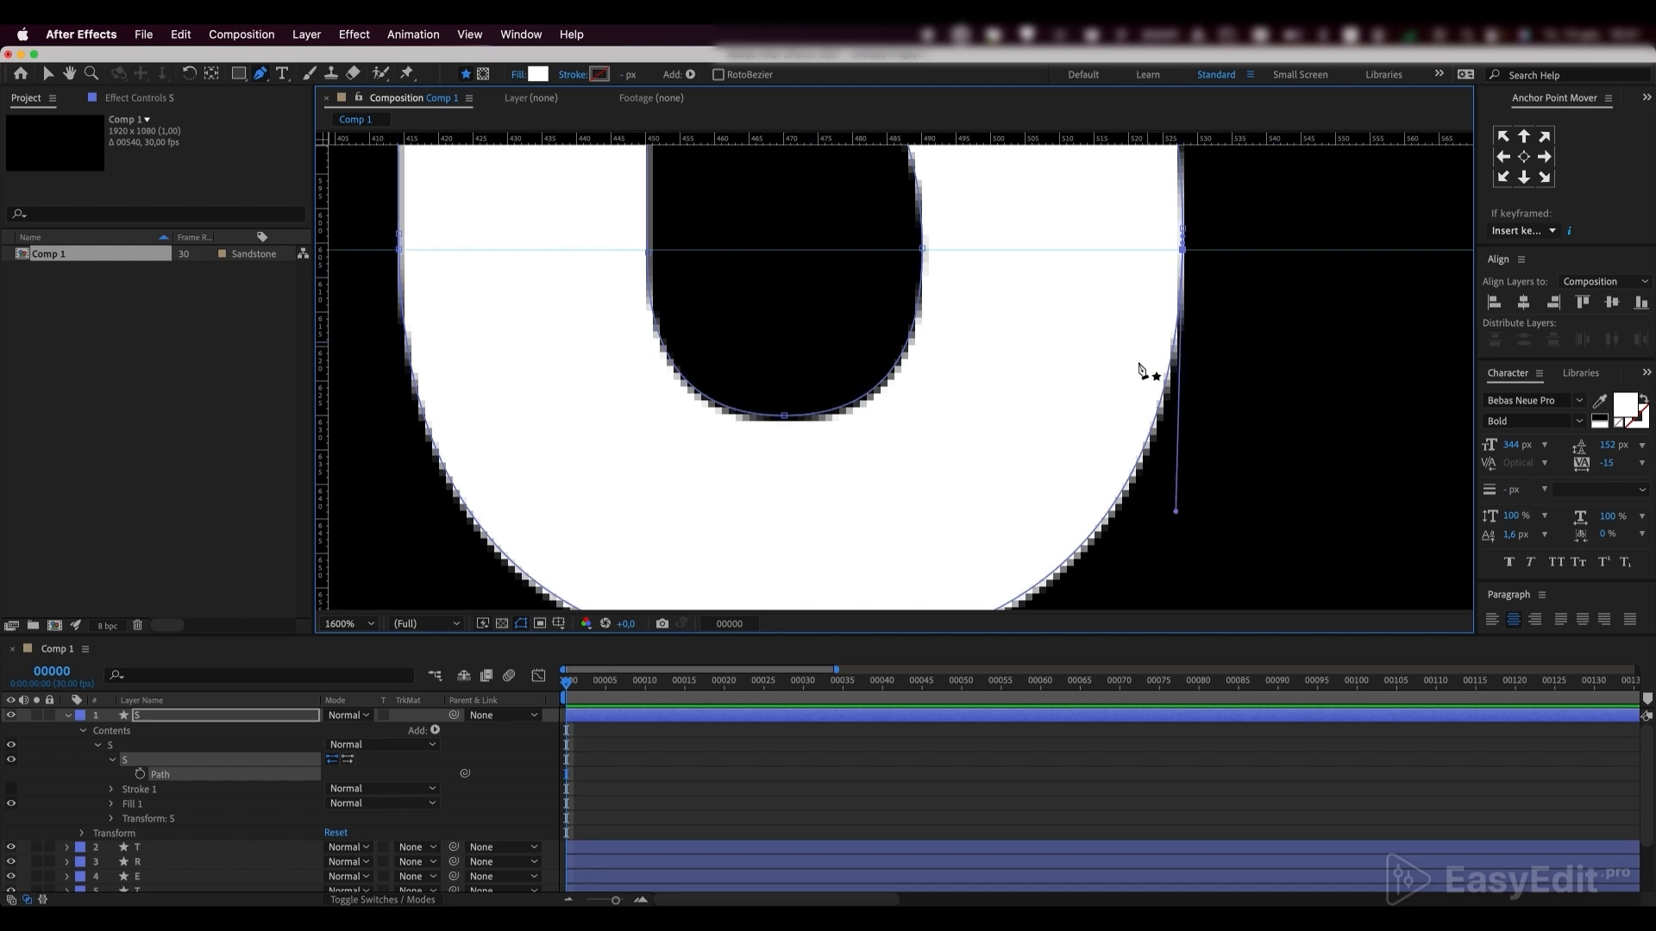
# Place a second horizontal guide through the outer side points and add path points where it crosses the lower curve's inner edges
pyautogui.moveTo(700, 138); pyautogui.dragTo(699, 229)
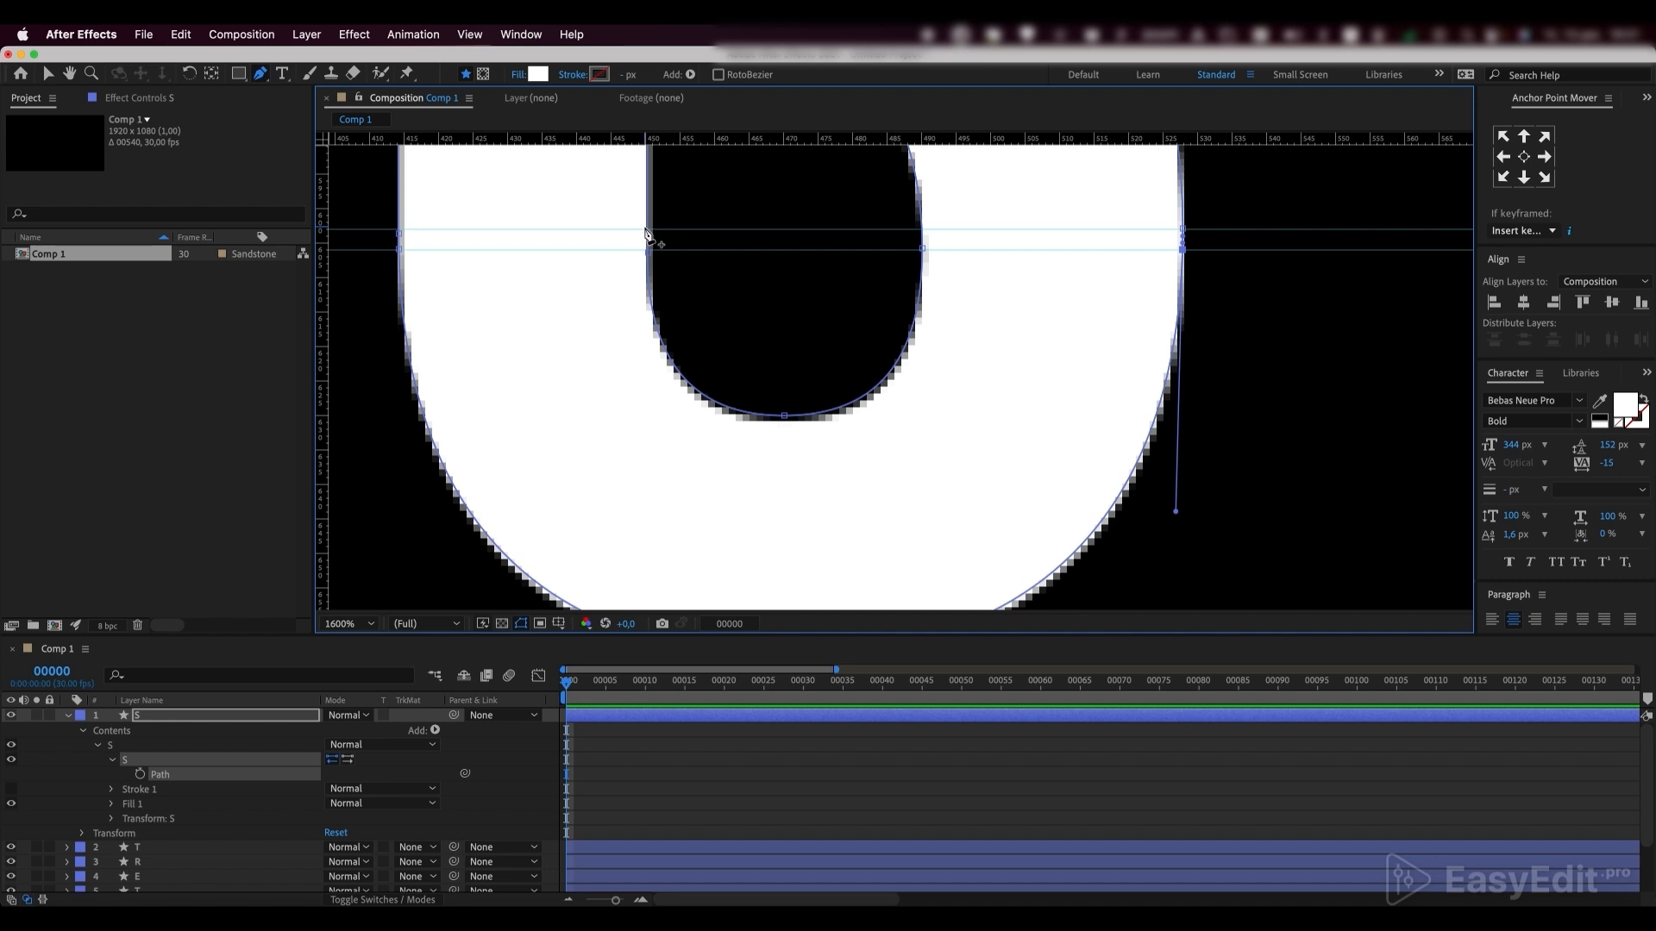
pyautogui.click(648, 231)
pyautogui.press(',')
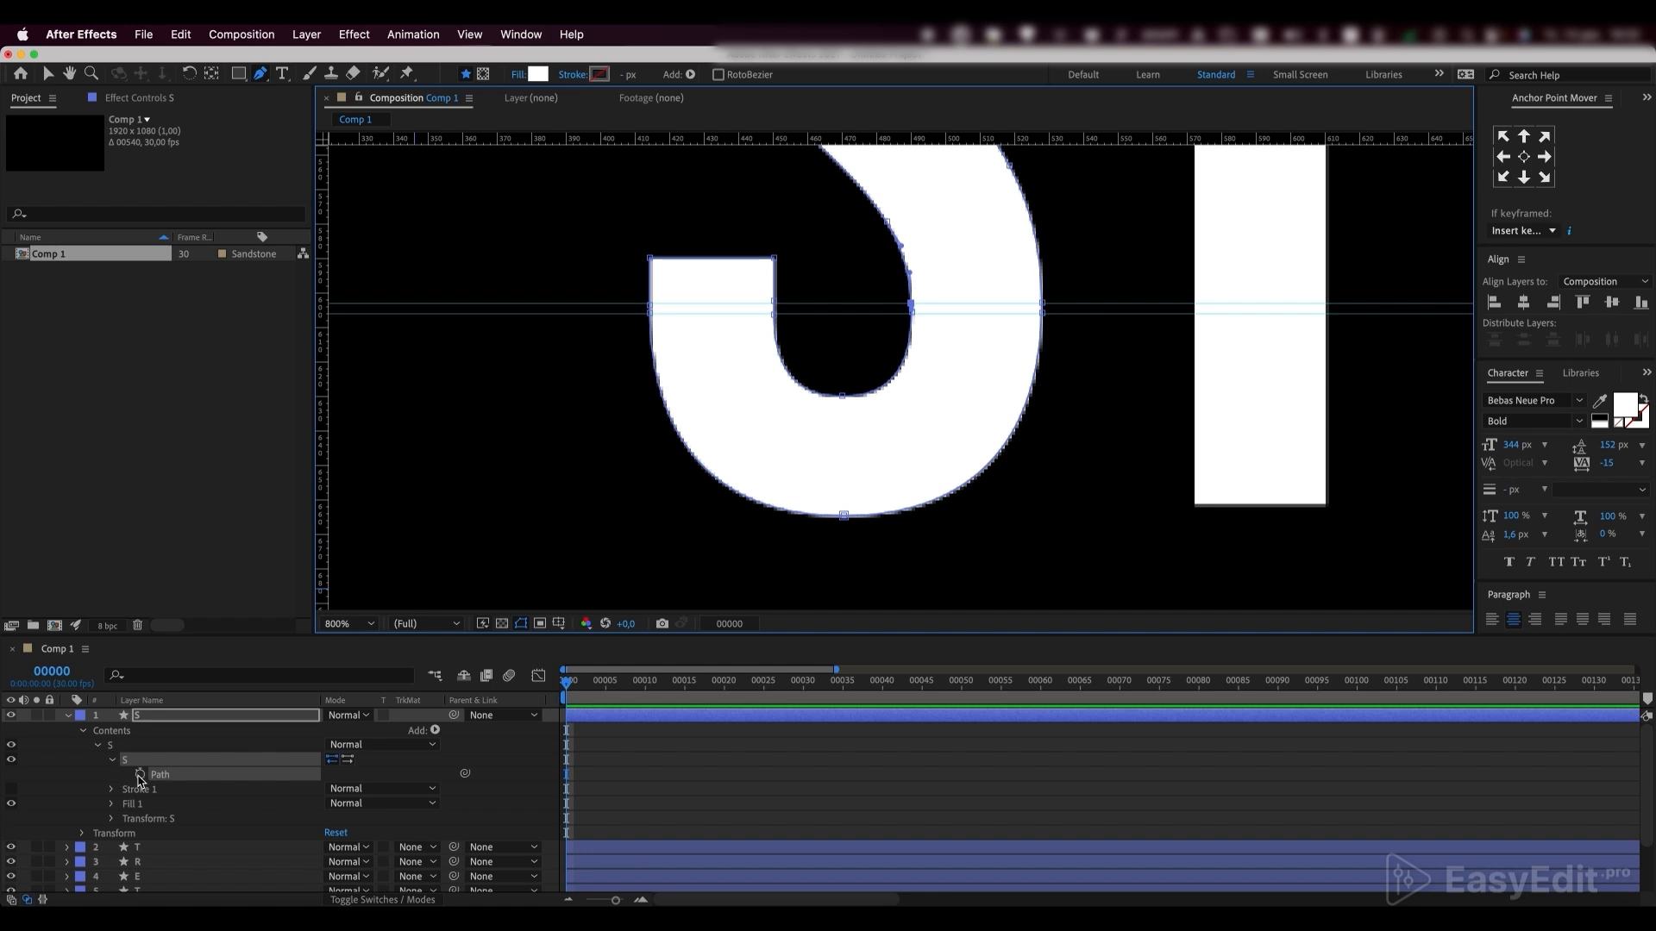
# Keyframe the S's Path at frame 0 and, at frame 50, select the path points forming its lower curve
pyautogui.click(139, 773)
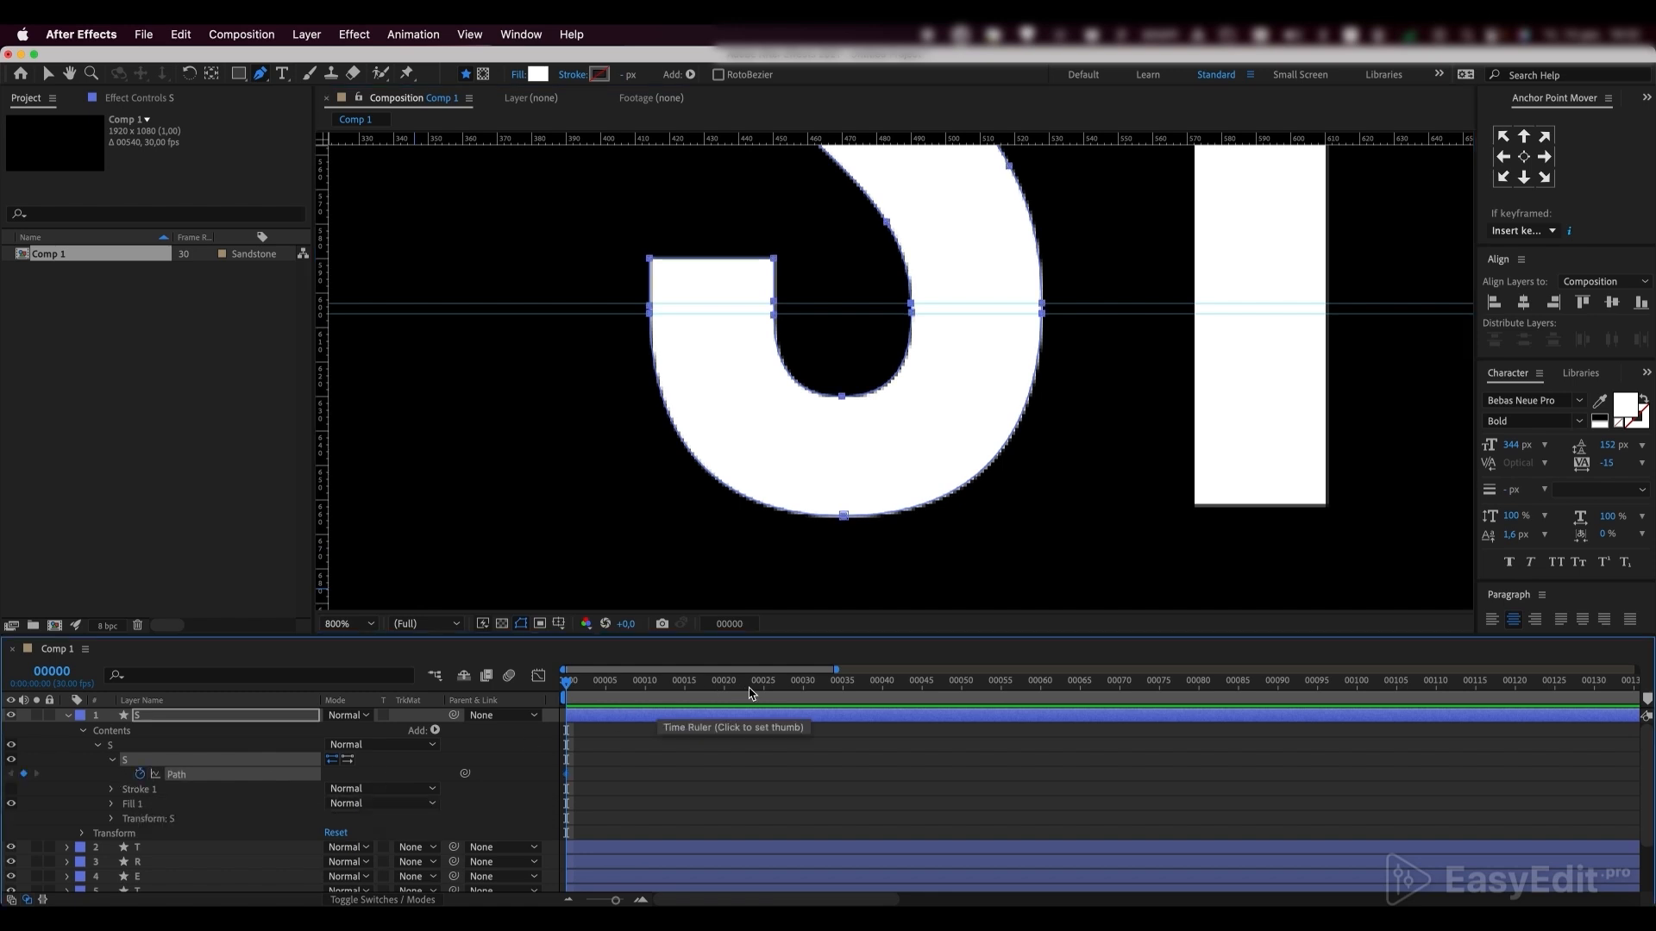
pyautogui.moveTo(748, 687); pyautogui.dragTo(962, 682)
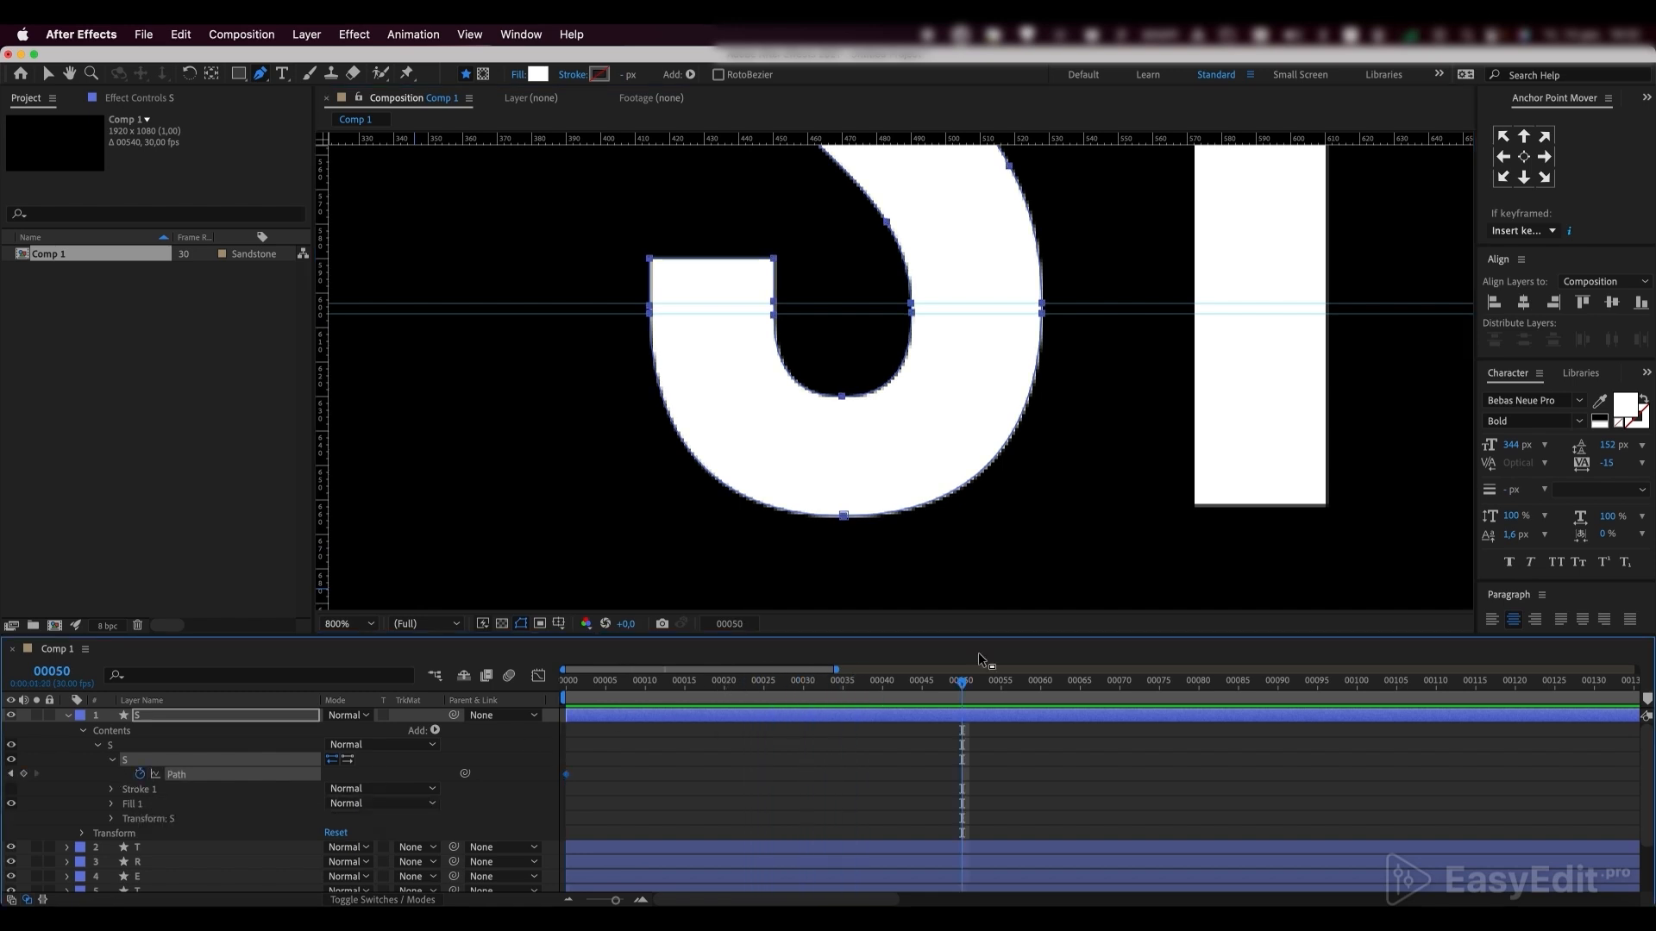
pyautogui.click(48, 75)
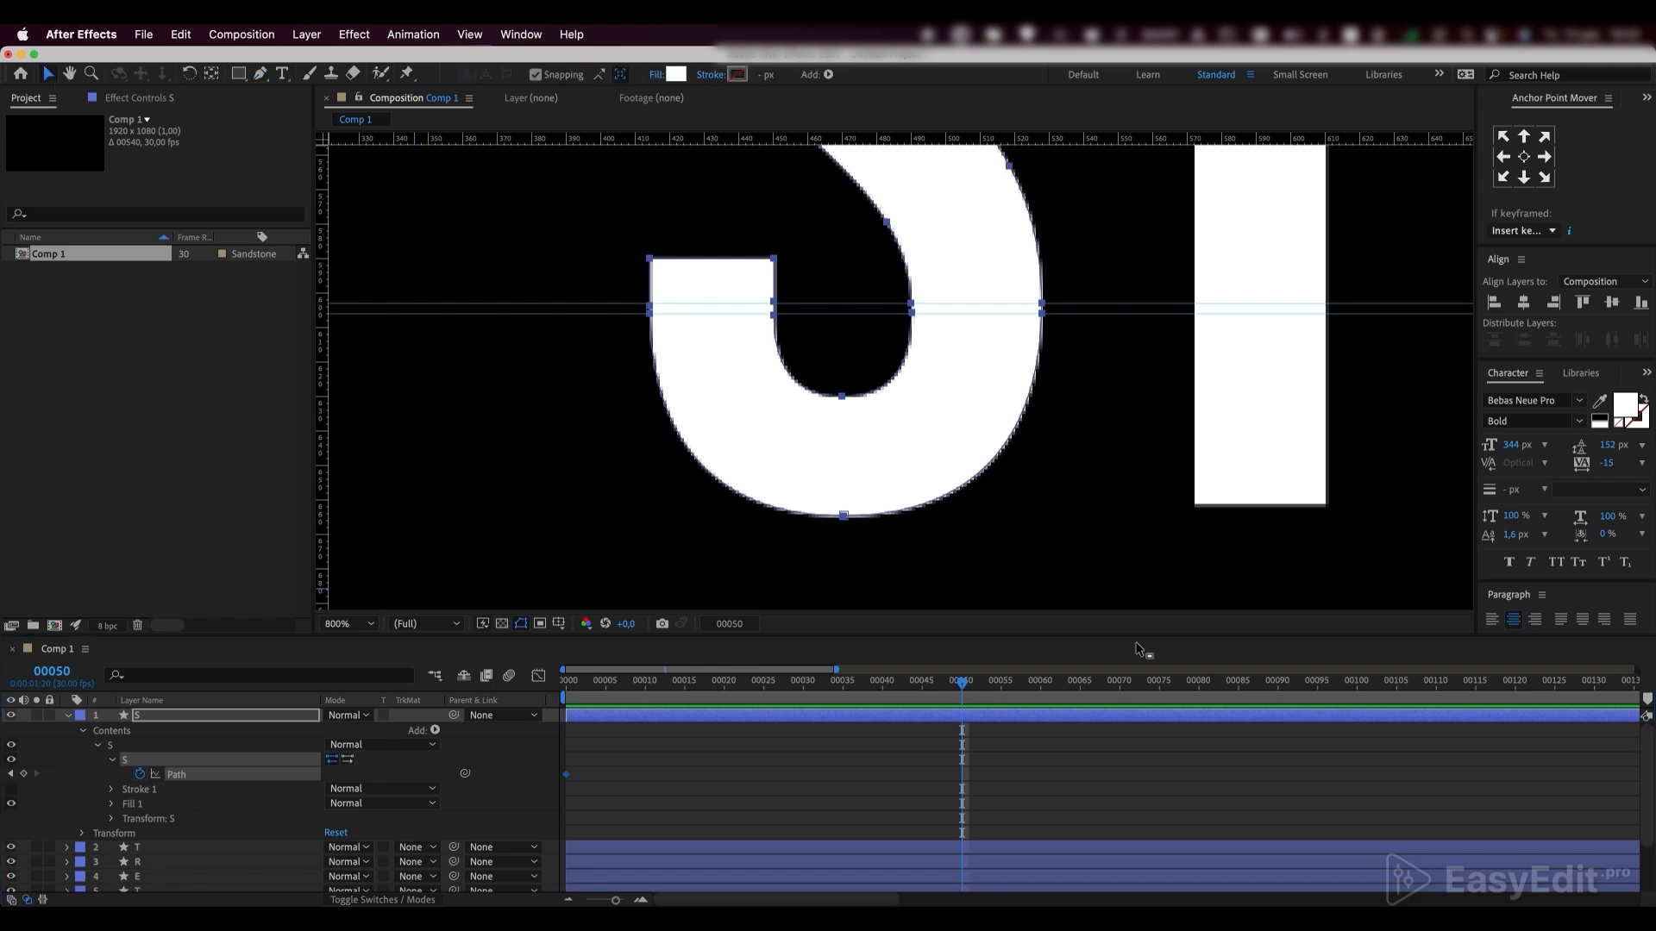
pyautogui.moveTo(1125, 579); pyautogui.dragTo(580, 311)
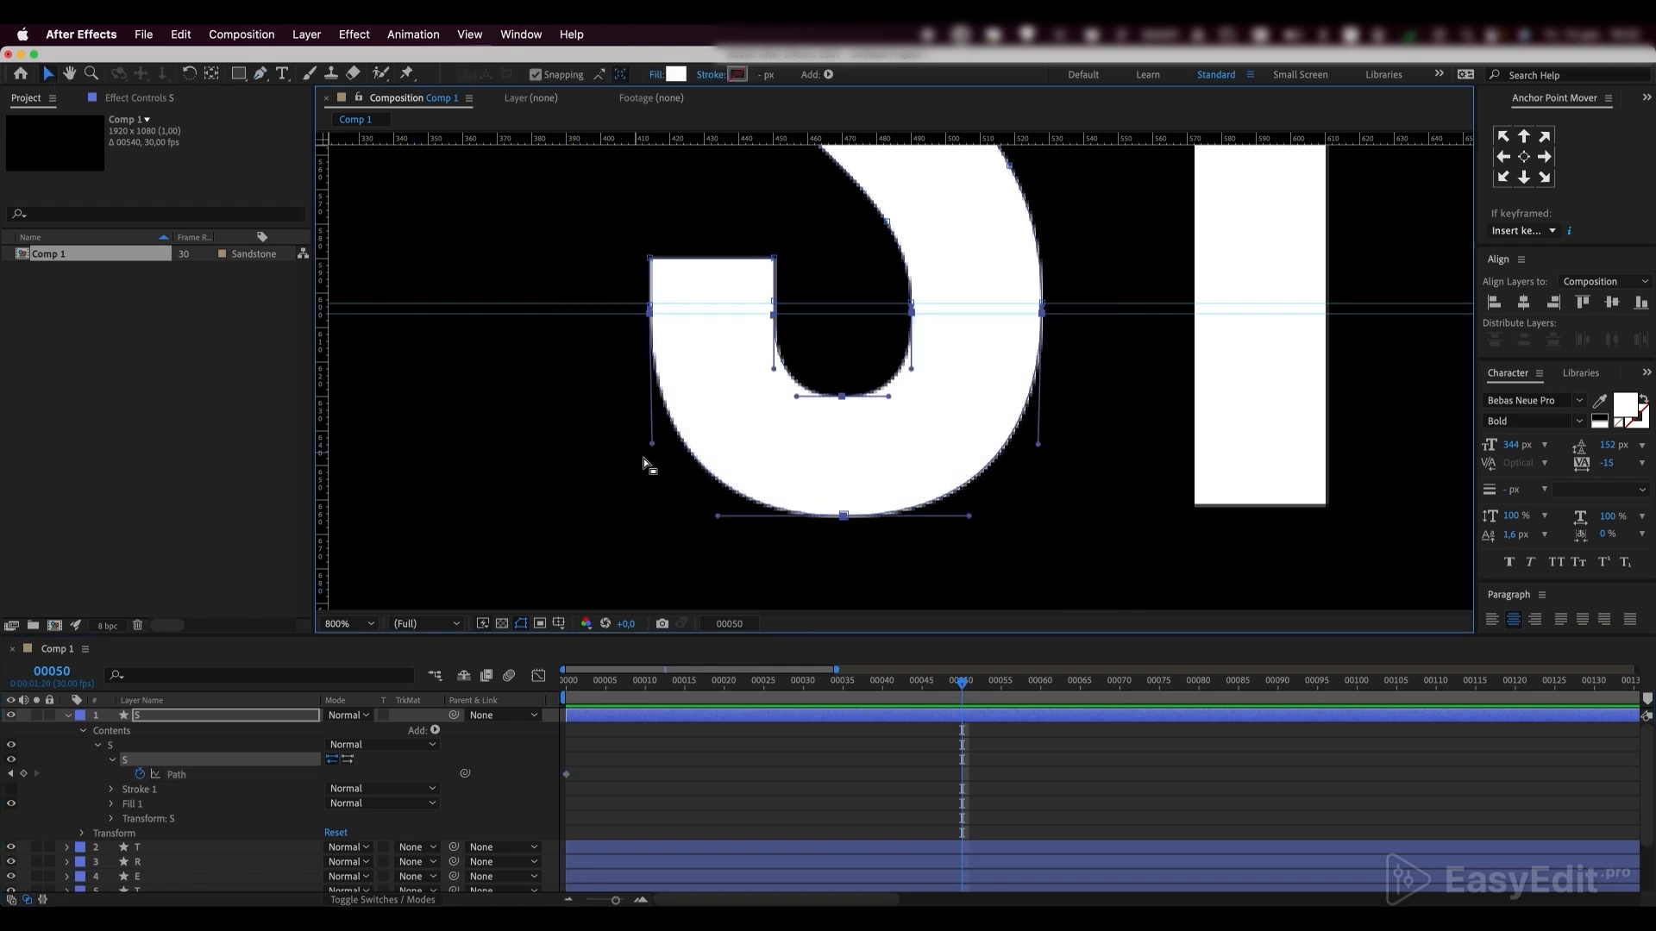
# Show the title/action safe margins over the composition
pyautogui.scroll(-1, 645, 466)
pyautogui.moveTo(722, 515); pyautogui.dragTo(565, 403)
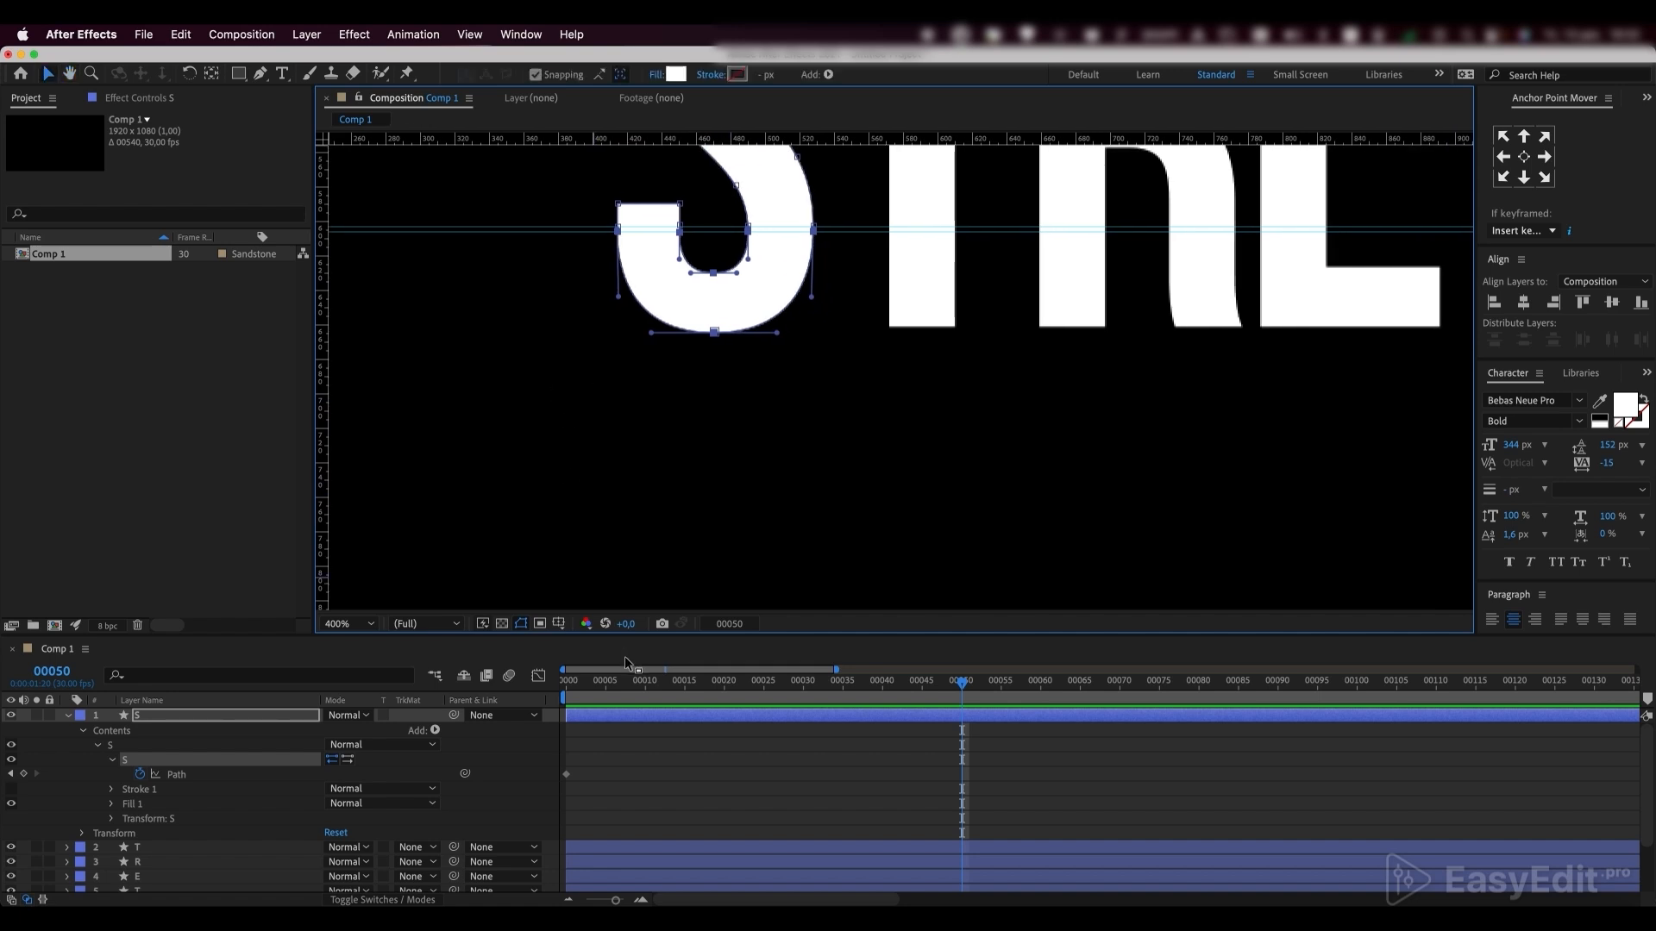
pyautogui.click(558, 624)
pyautogui.click(595, 644)
pyautogui.scroll(-1, 554, 473)
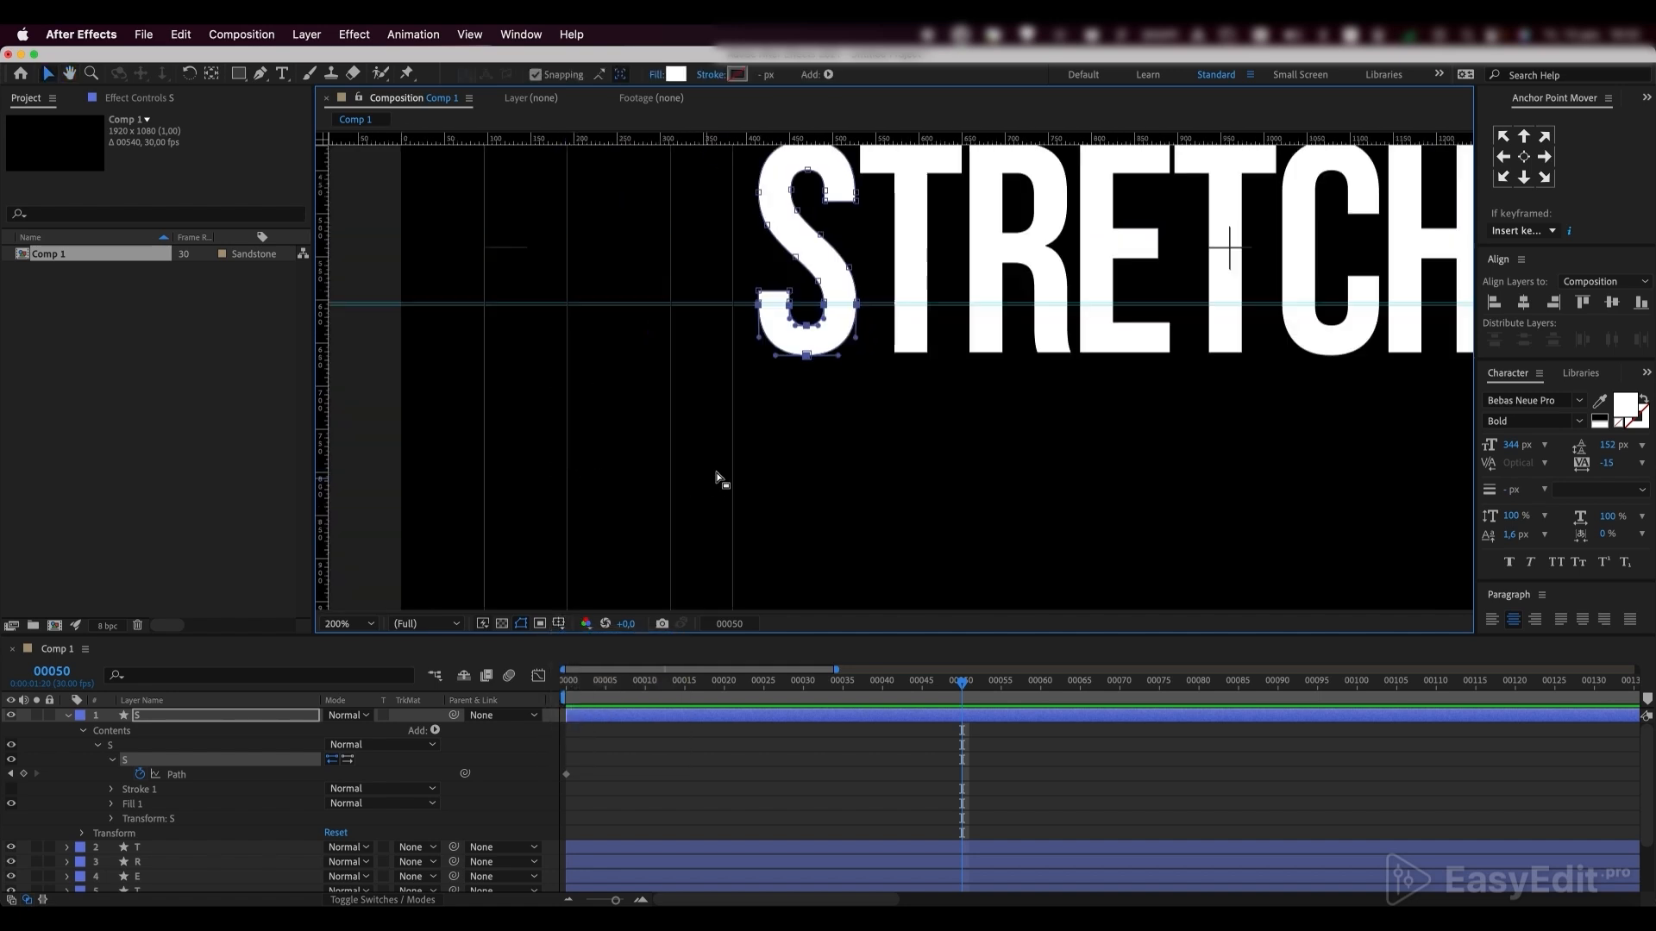
# Stretch the selected lower curve of the S straight down at frame 50, close to the inner safe margin's lower line
pyautogui.click(336, 623)
pyautogui.click(367, 341)
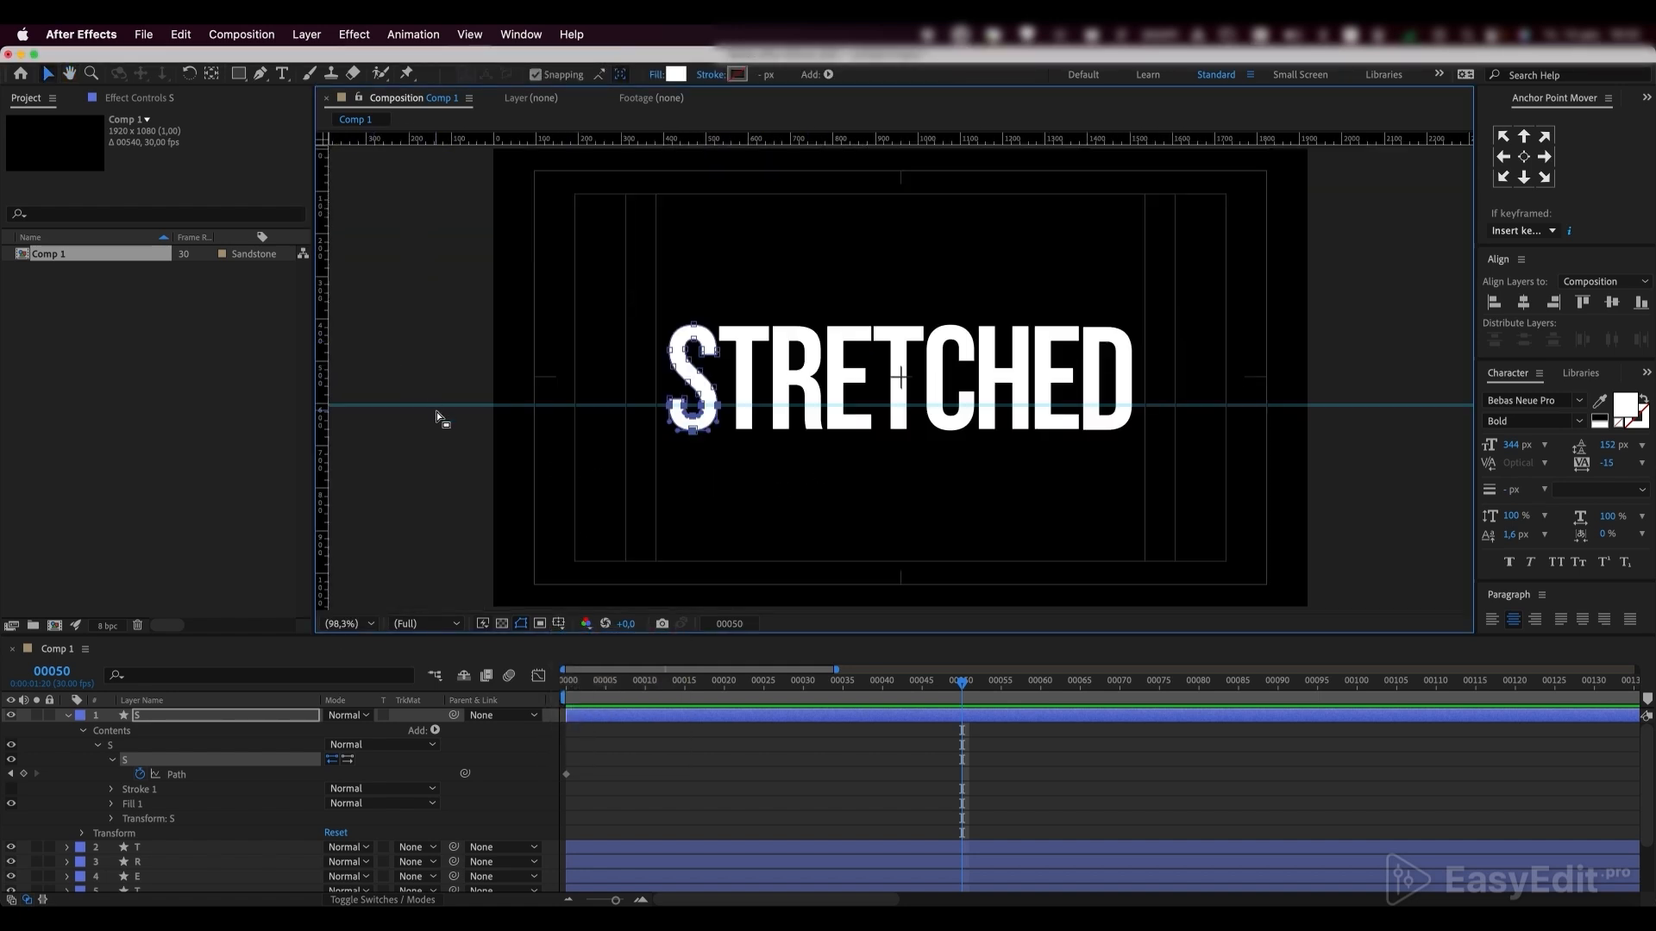
pyautogui.click(697, 436)
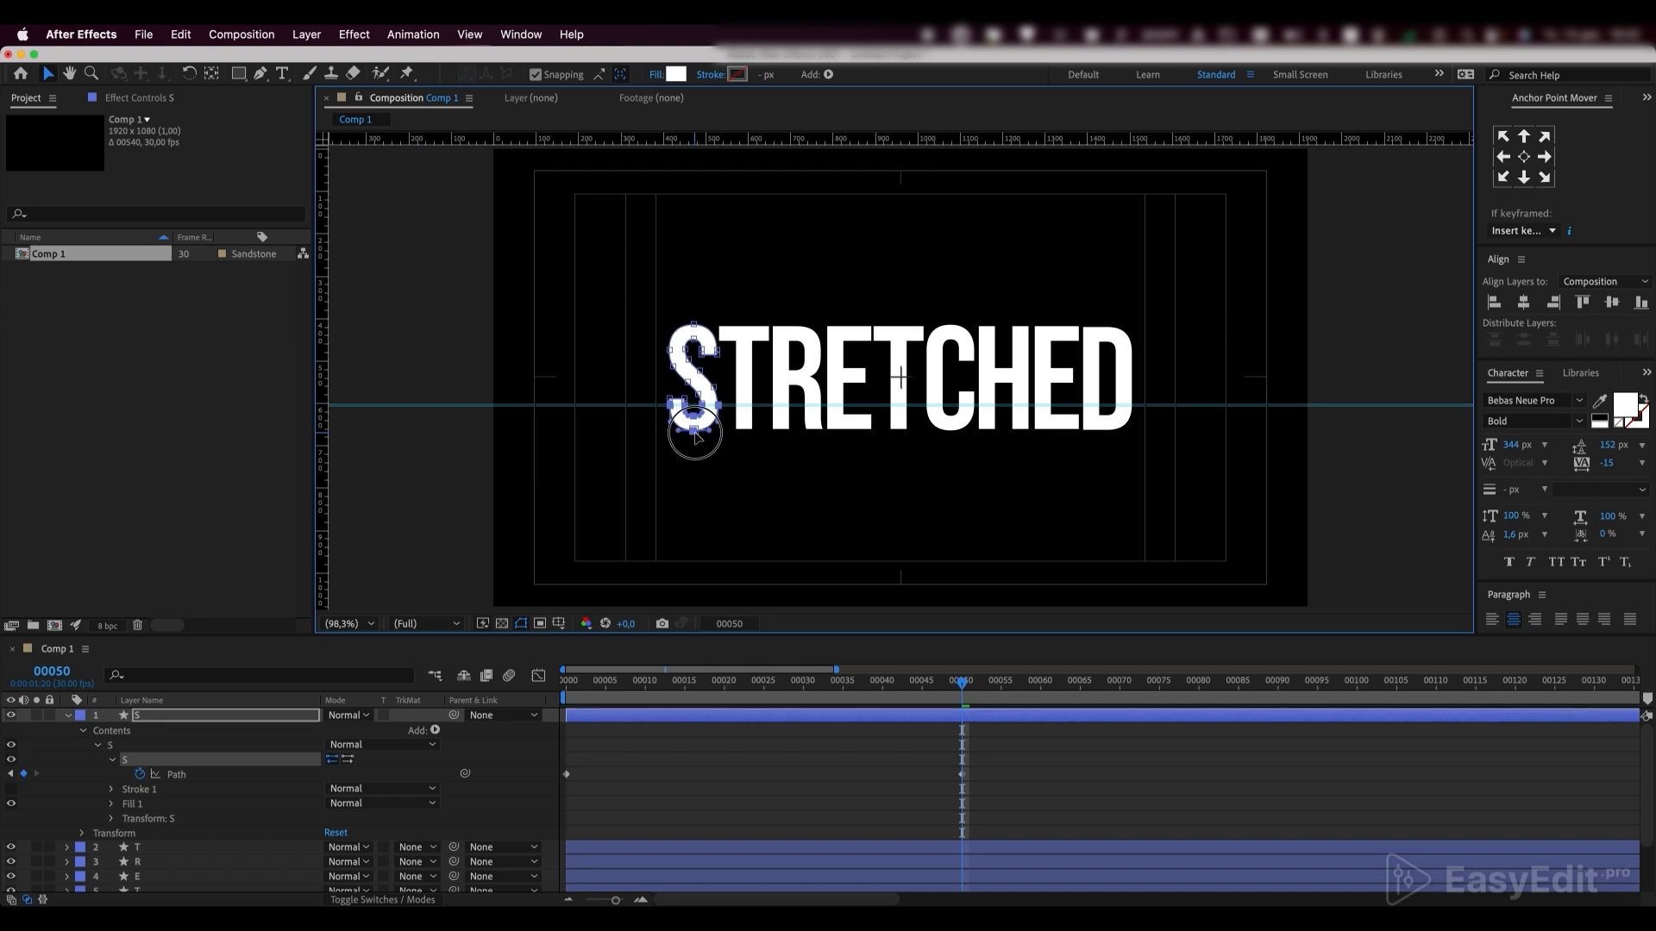
pyautogui.moveTo(697, 437); pyautogui.dragTo(697, 567)
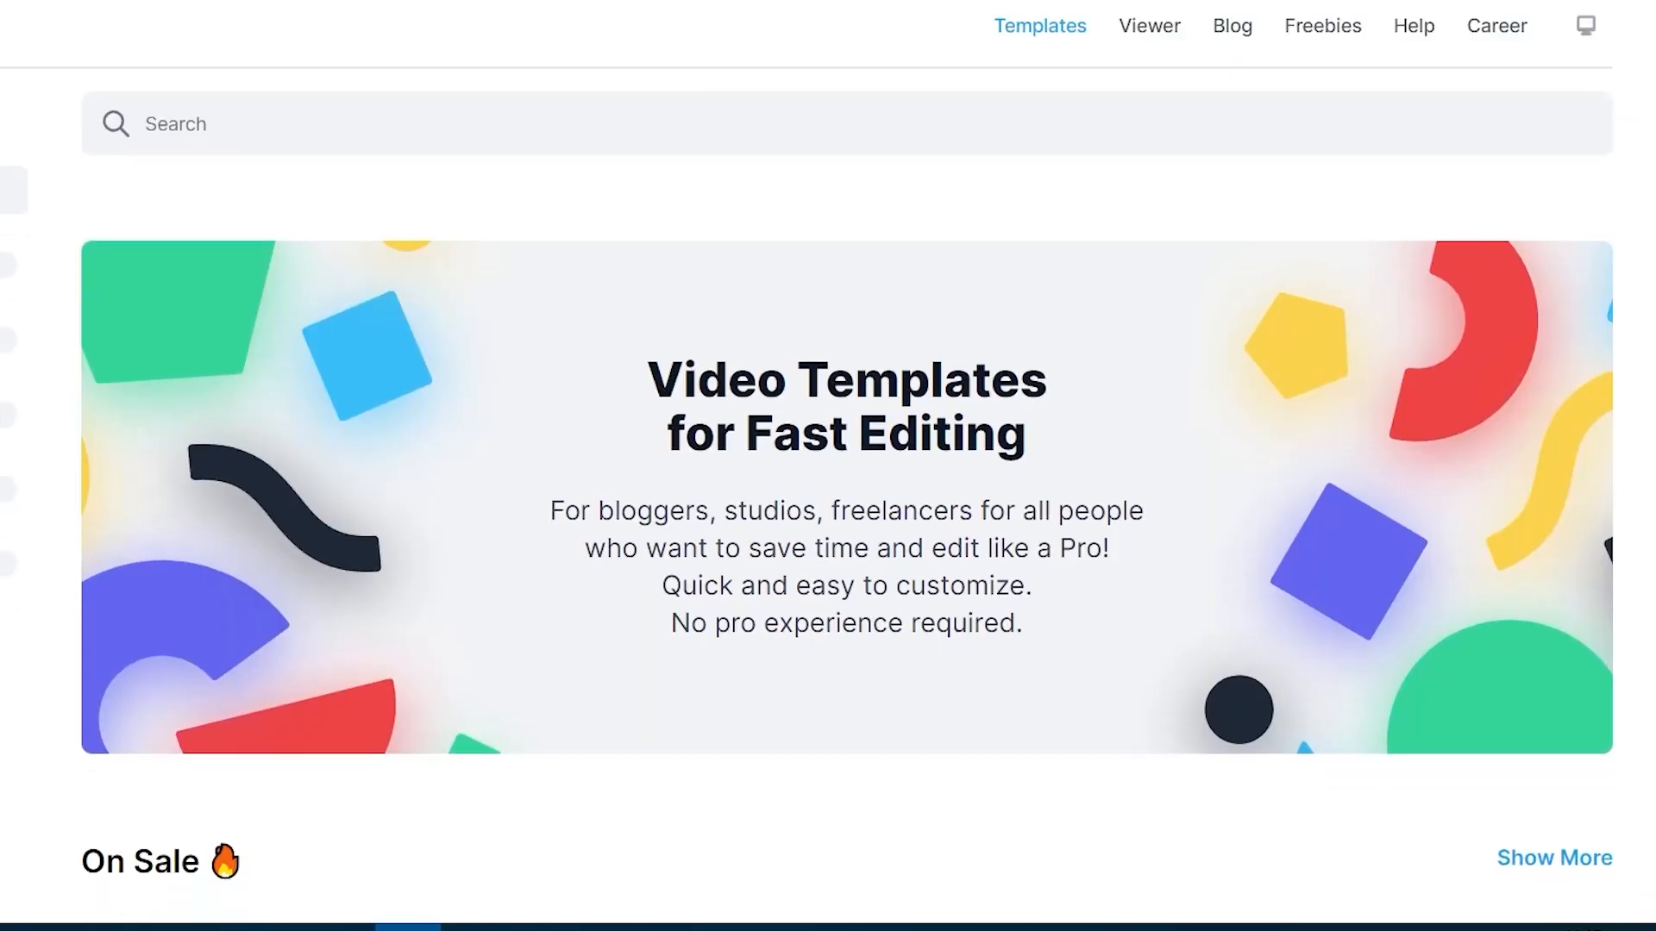
# Switch to the video template website, look through its offers and open the Titles Pro pack
pyautogui.scroll(-2, 828, 518)
pyautogui.scroll(-7, 828, 517)
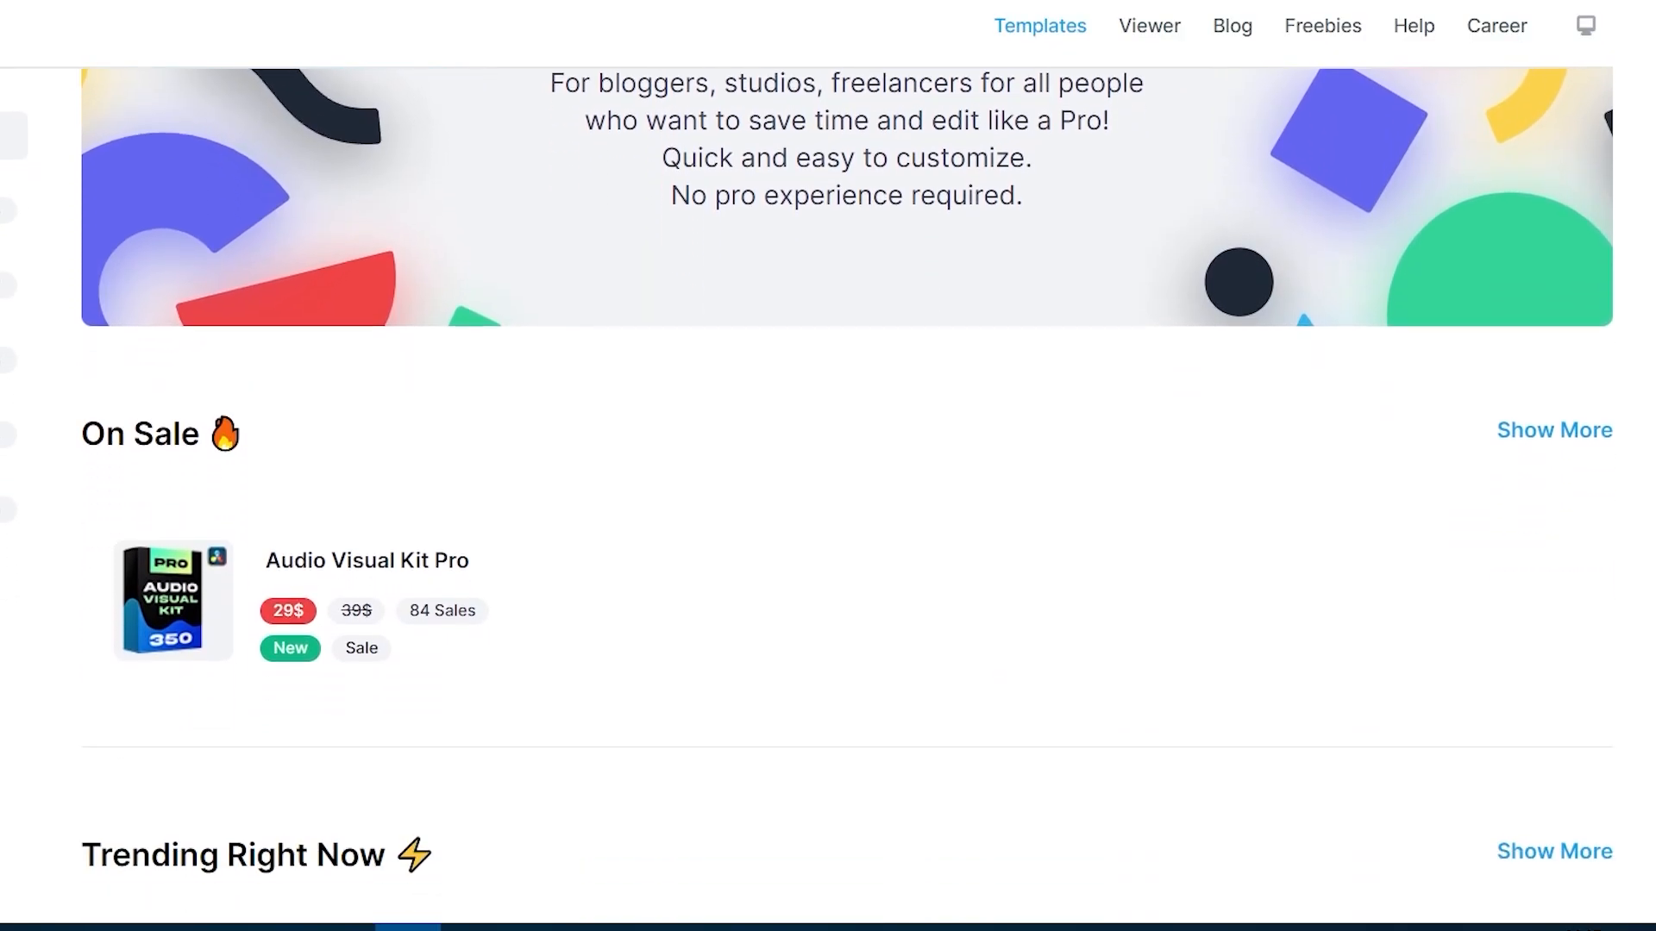
pyautogui.scroll(-8, 828, 518)
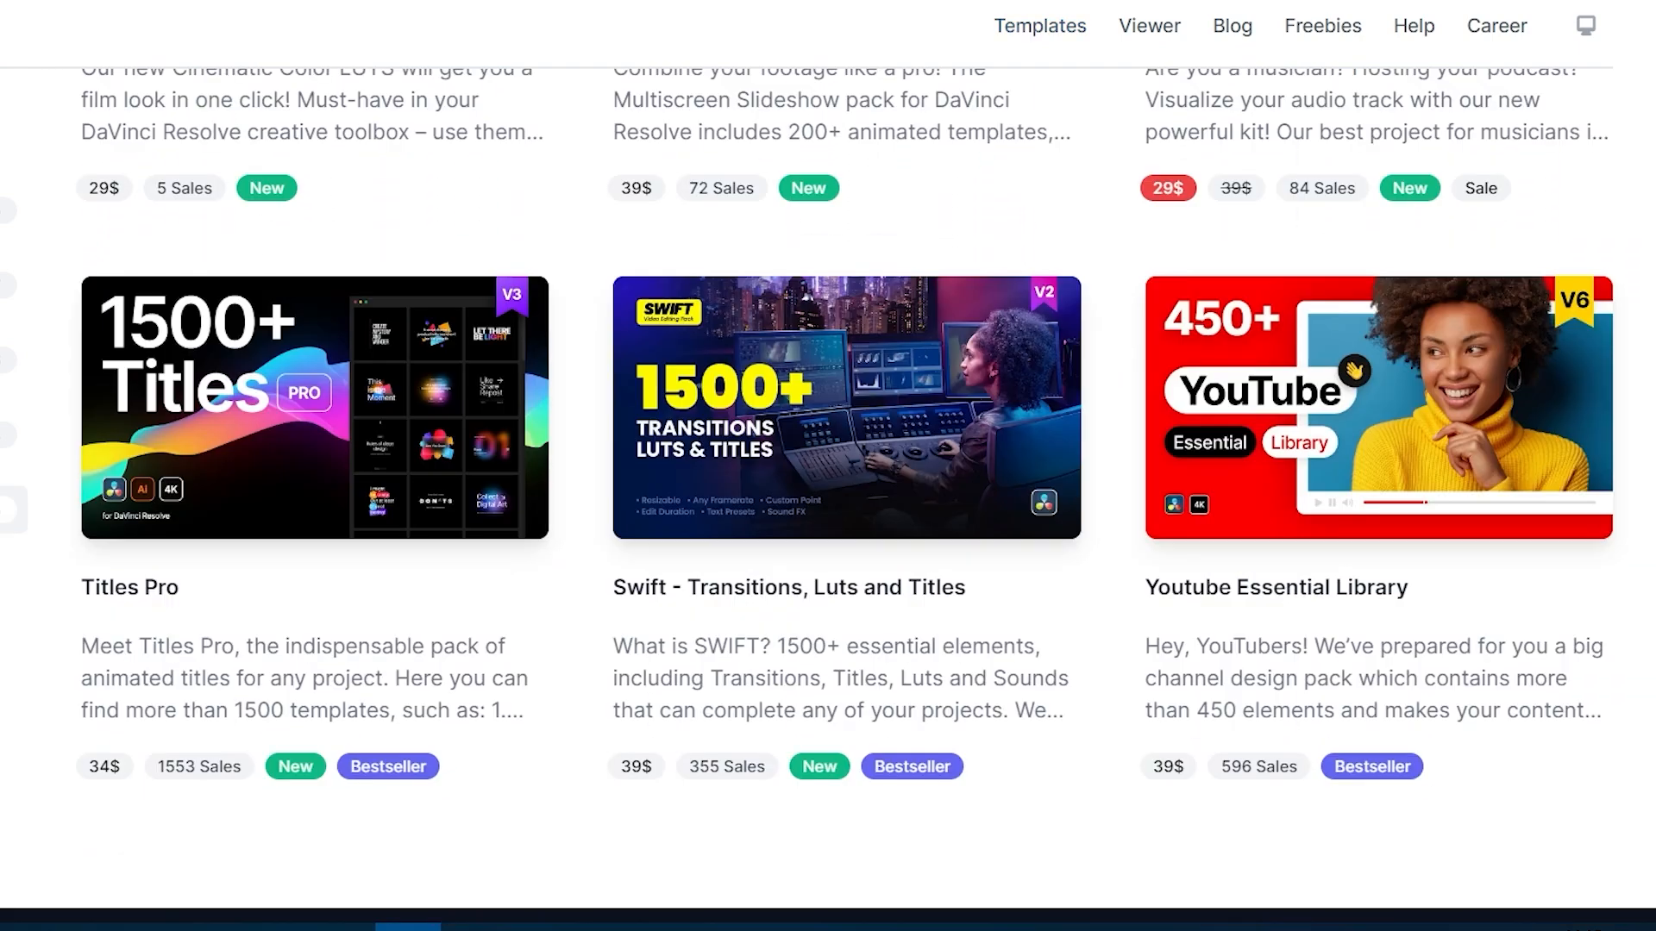
pyautogui.click(296, 481)
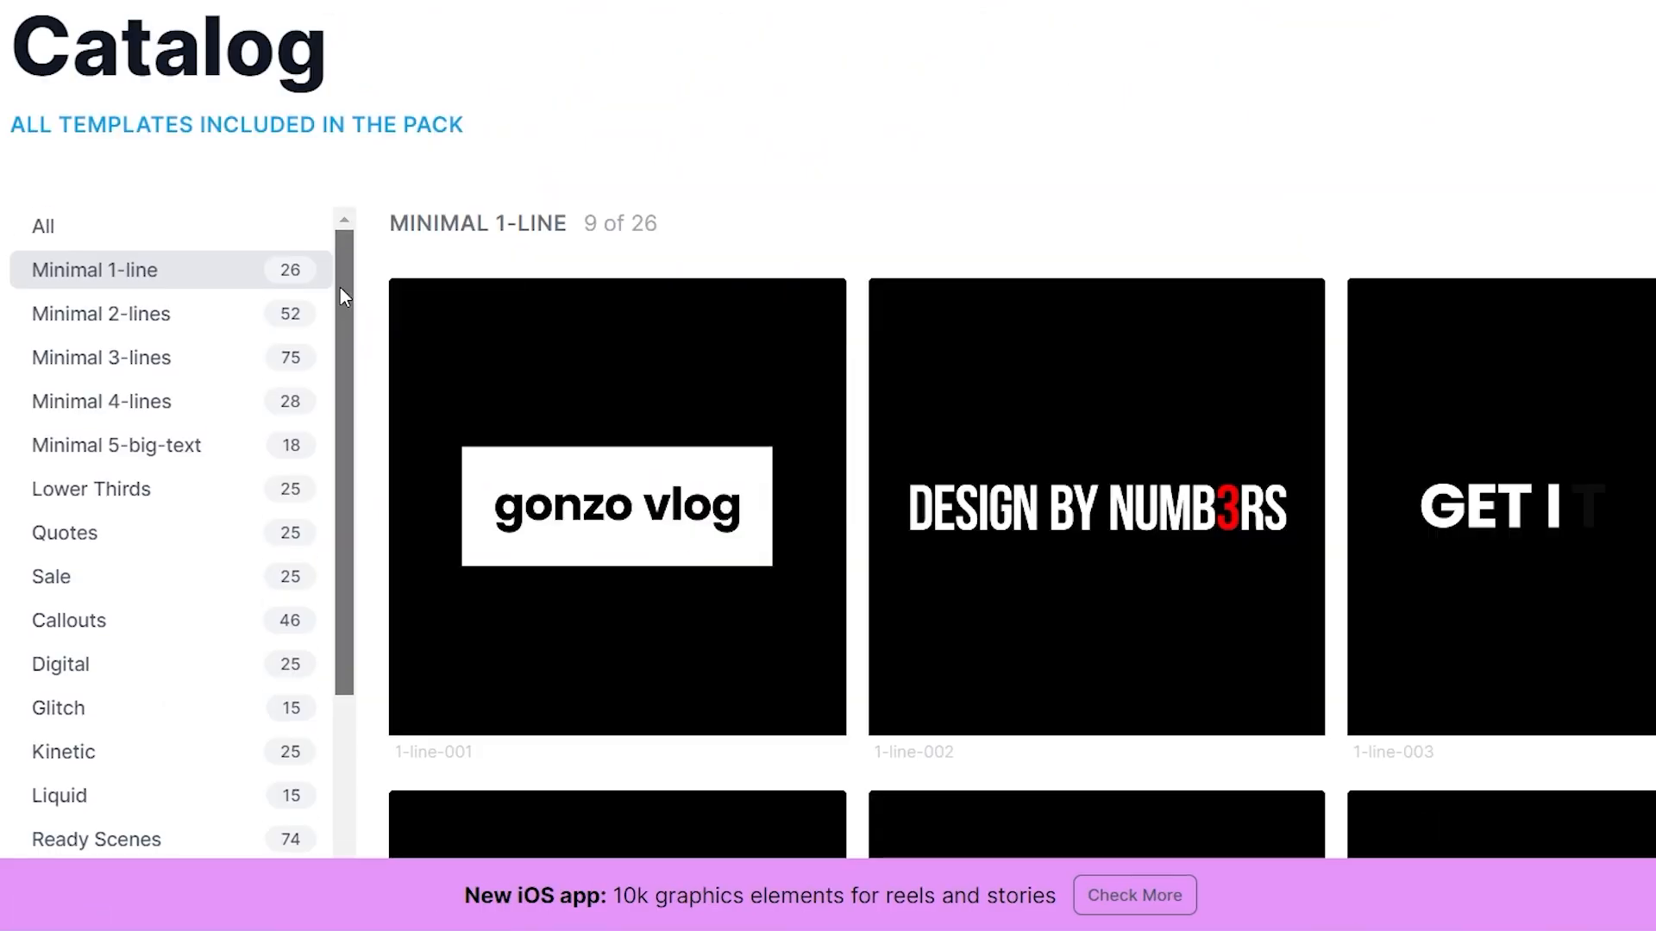
# Examine the Details and Cinematic categories in the Titles Pro template catalog
pyautogui.moveTo(340, 287); pyautogui.dragTo(322, 592)
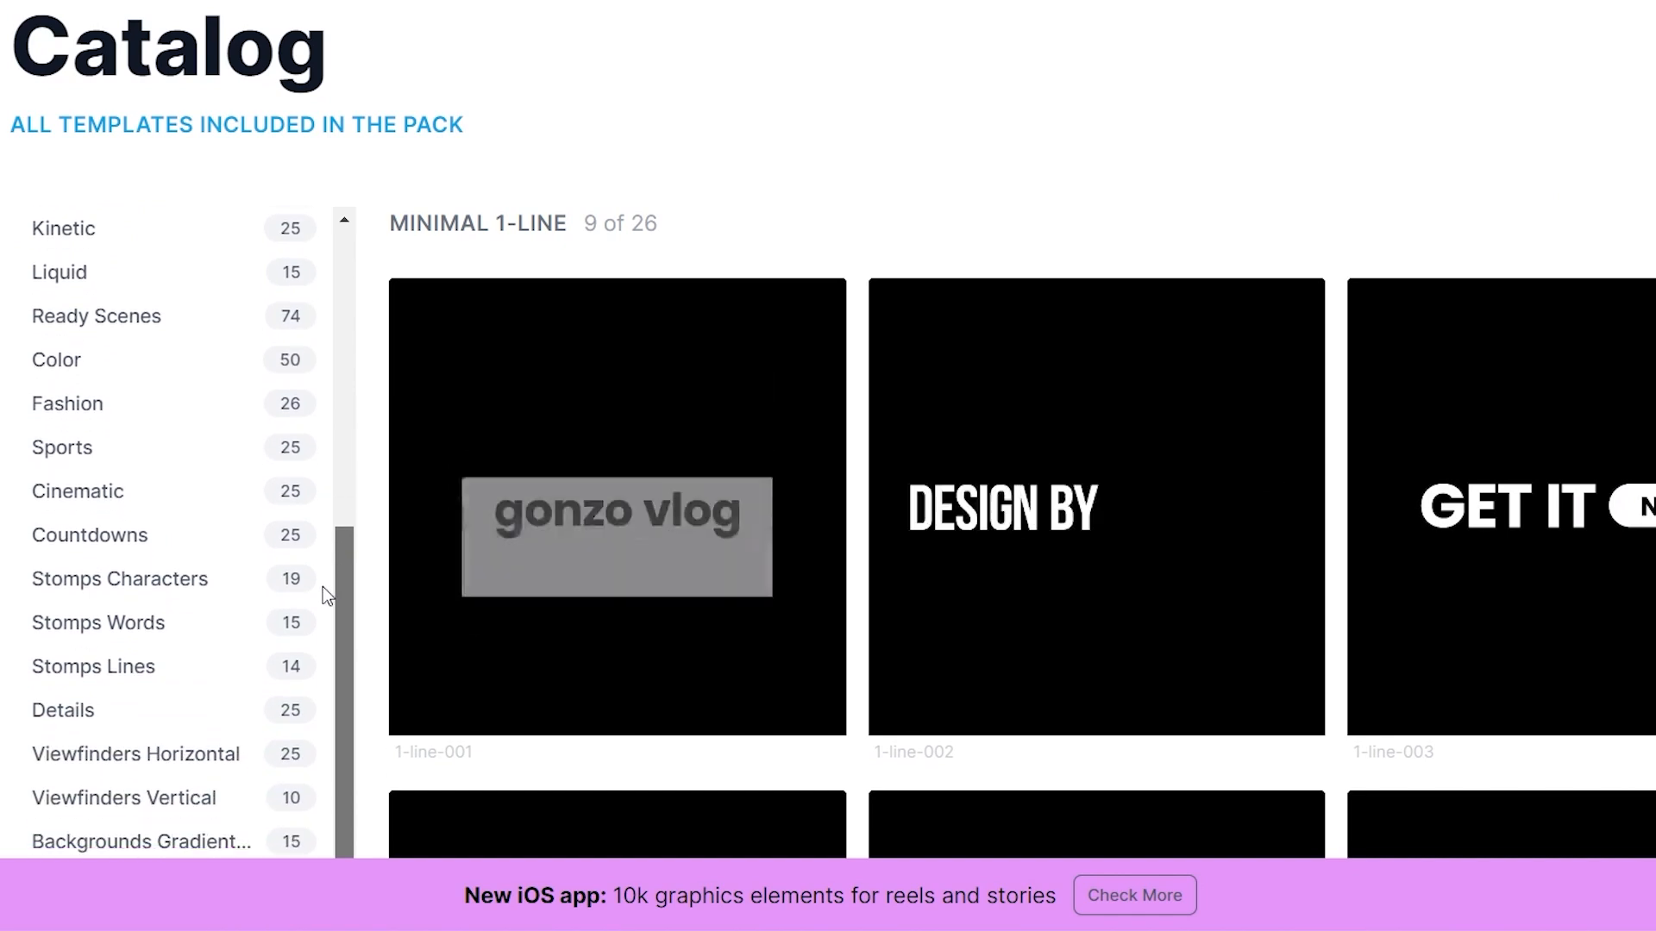
pyautogui.click(229, 698)
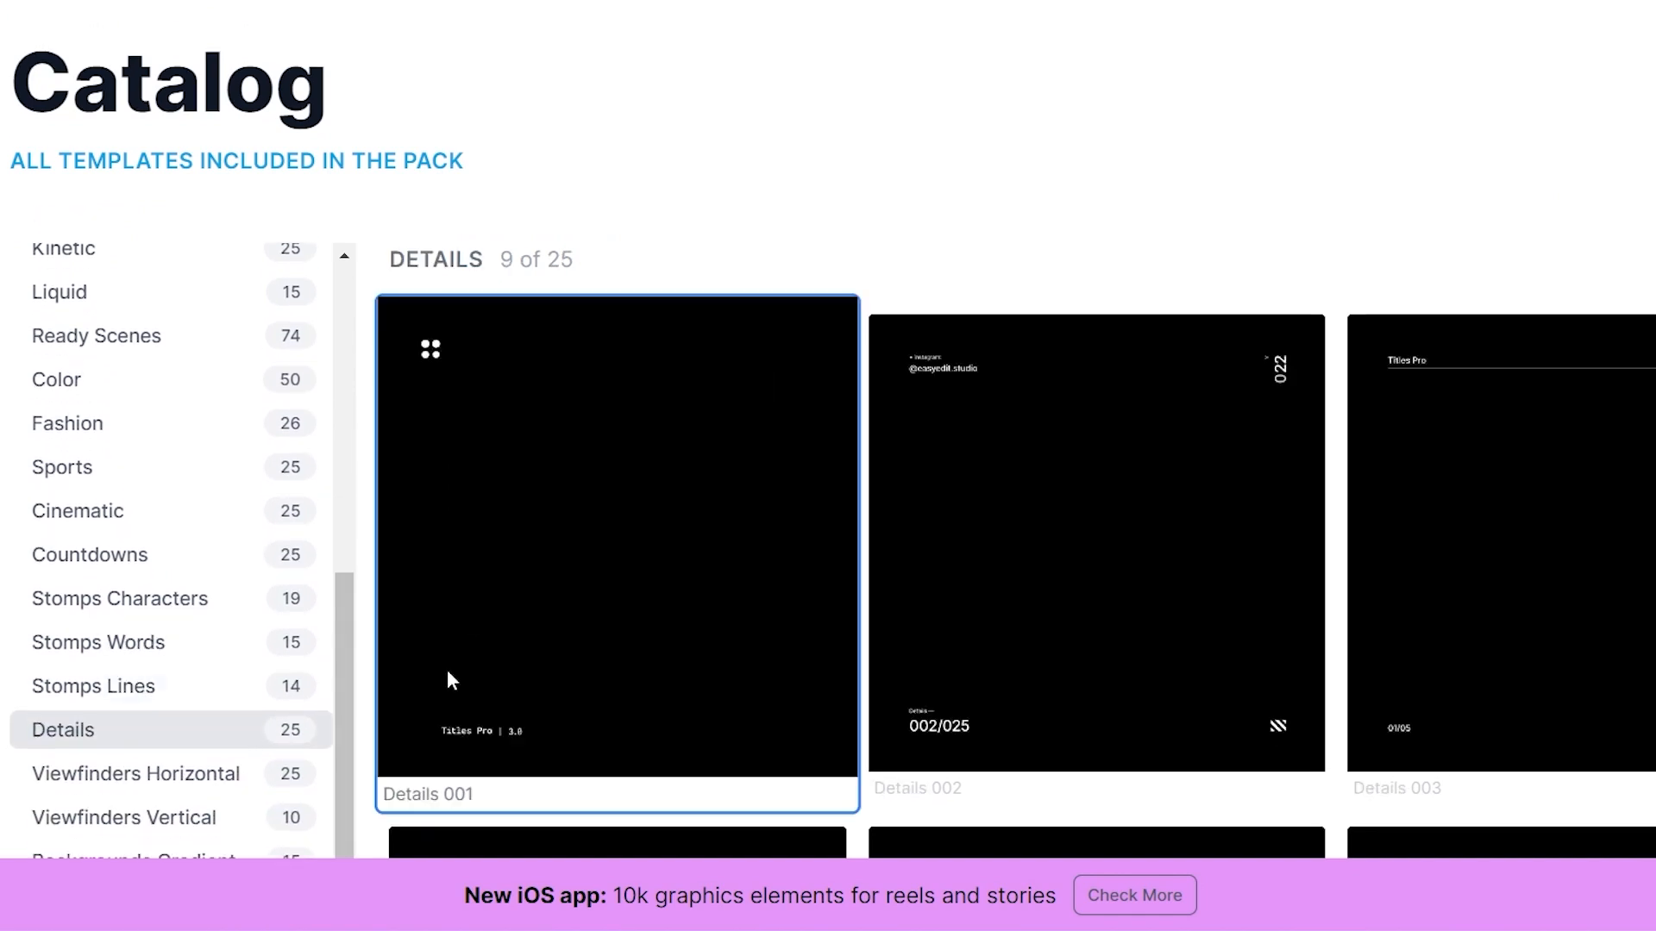
pyautogui.click(189, 516)
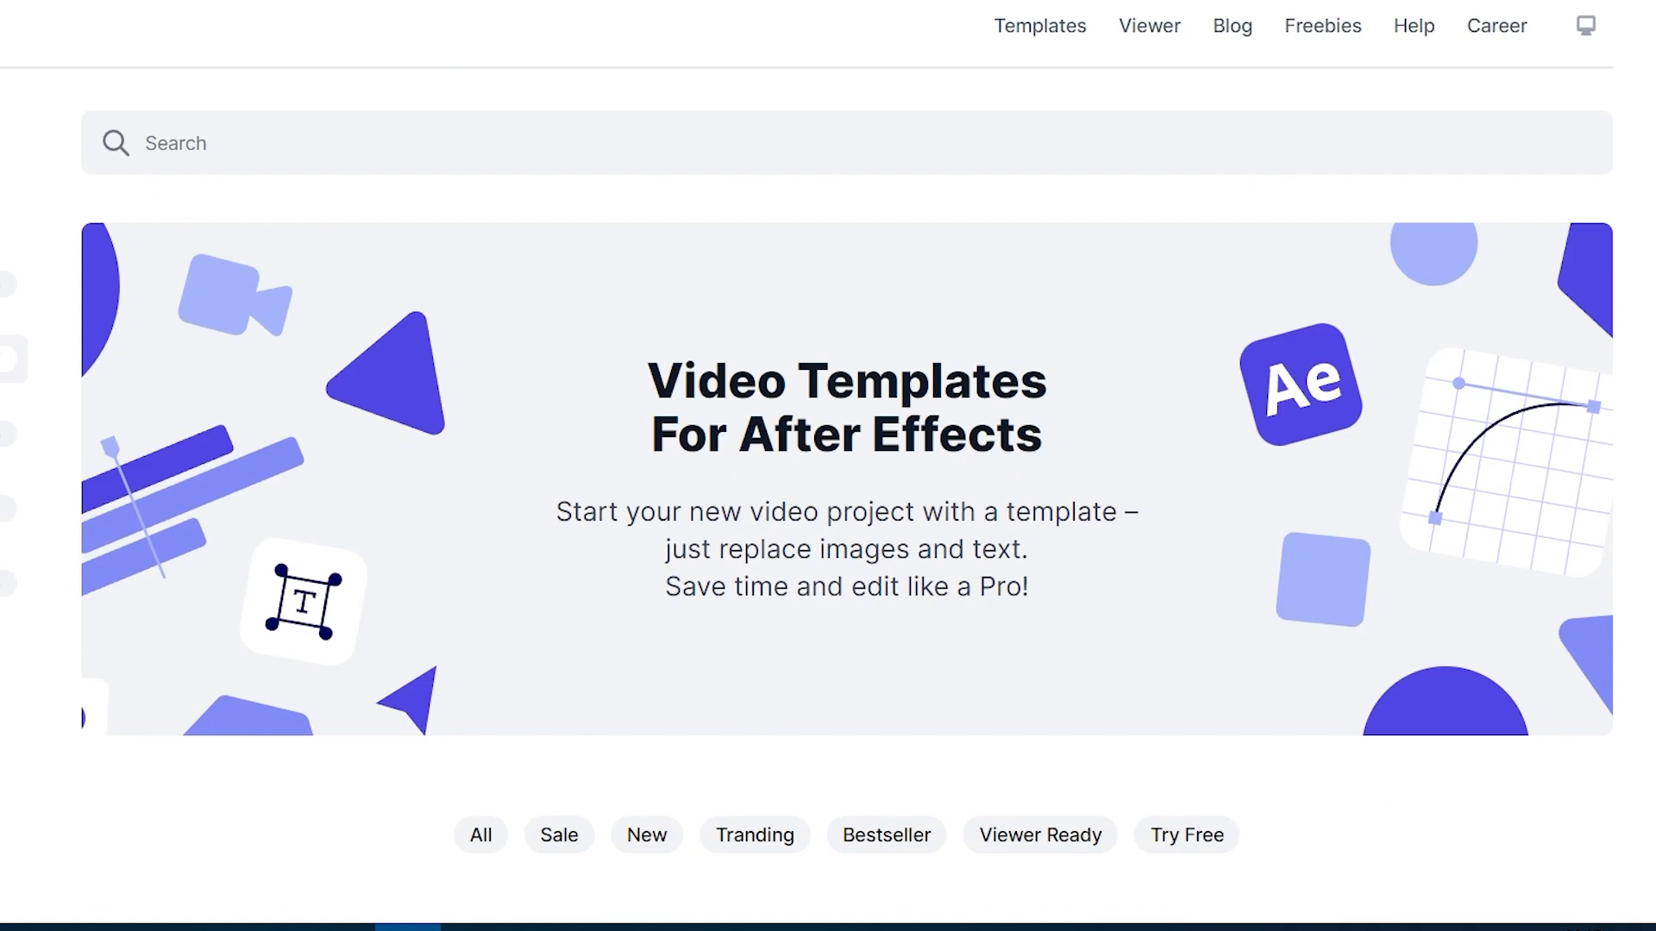
# Look through the listed video templates for After Effects
pyautogui.scroll(-5, 827, 483)
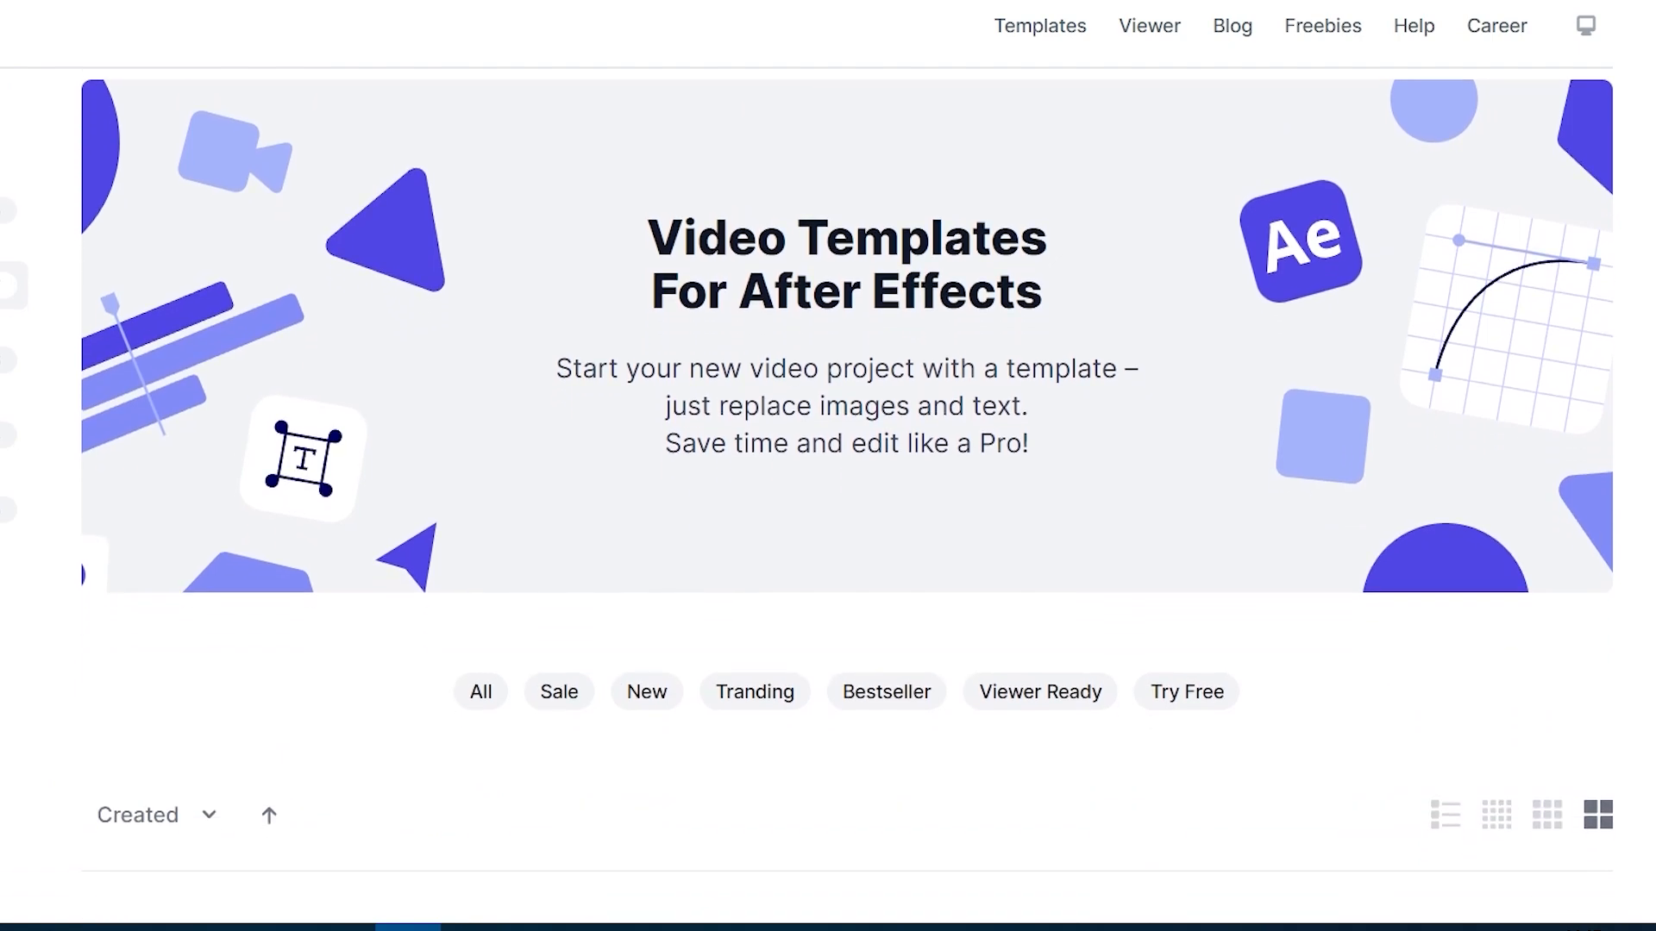
pyautogui.scroll(-7, 828, 483)
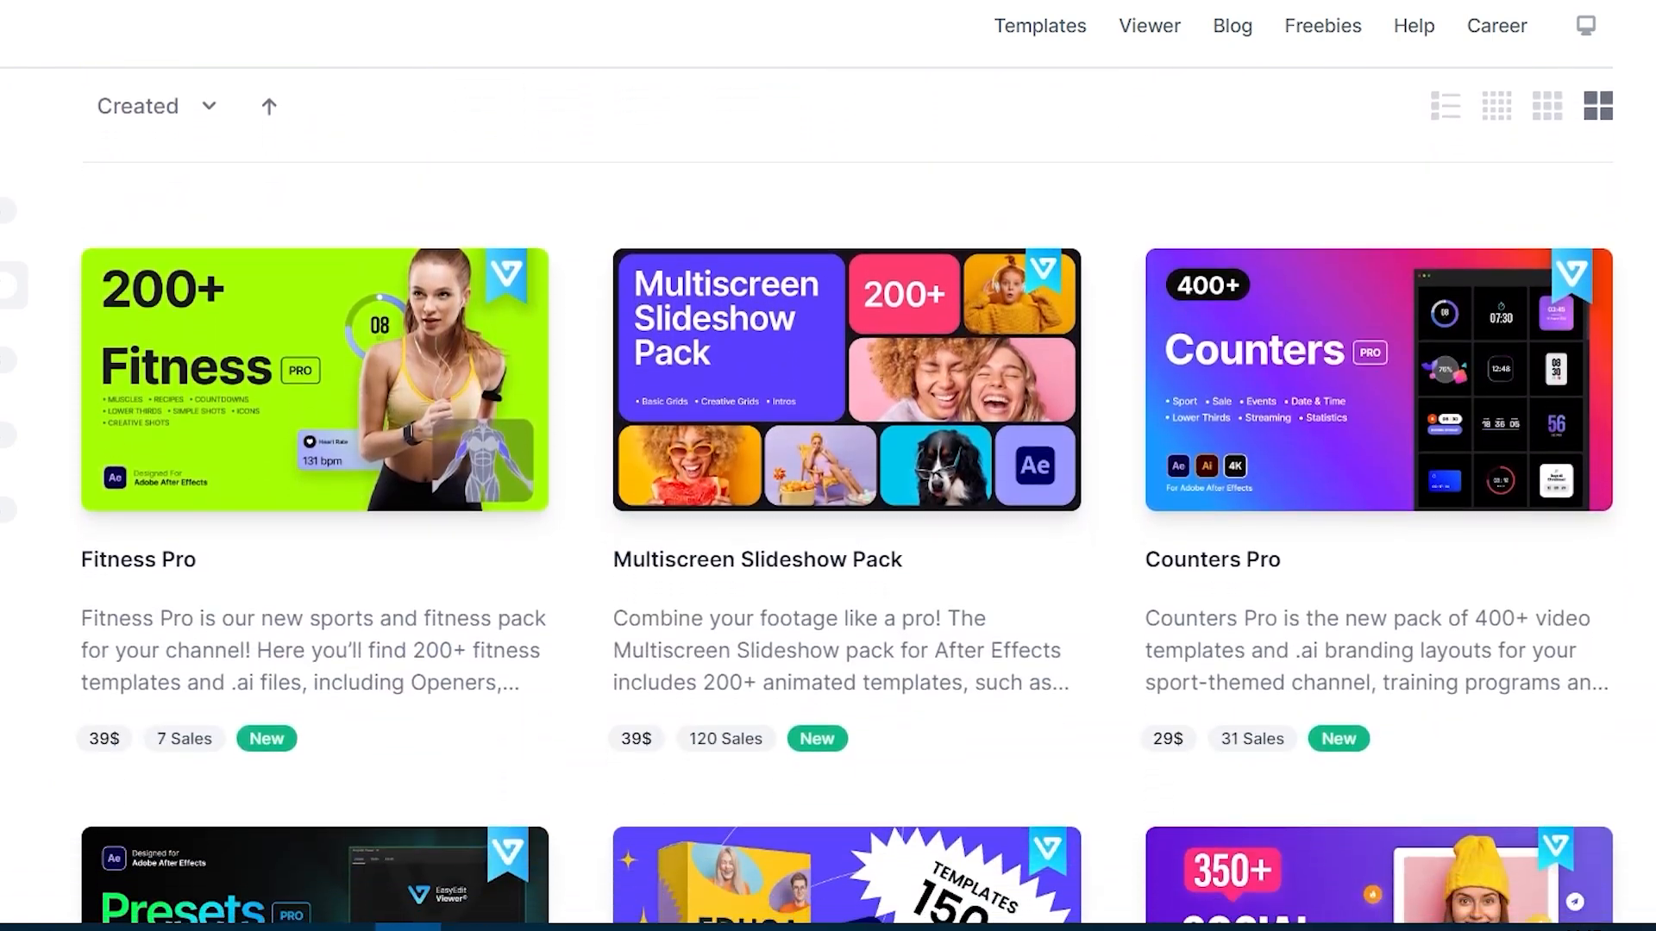
pyautogui.scroll(-6, 828, 483)
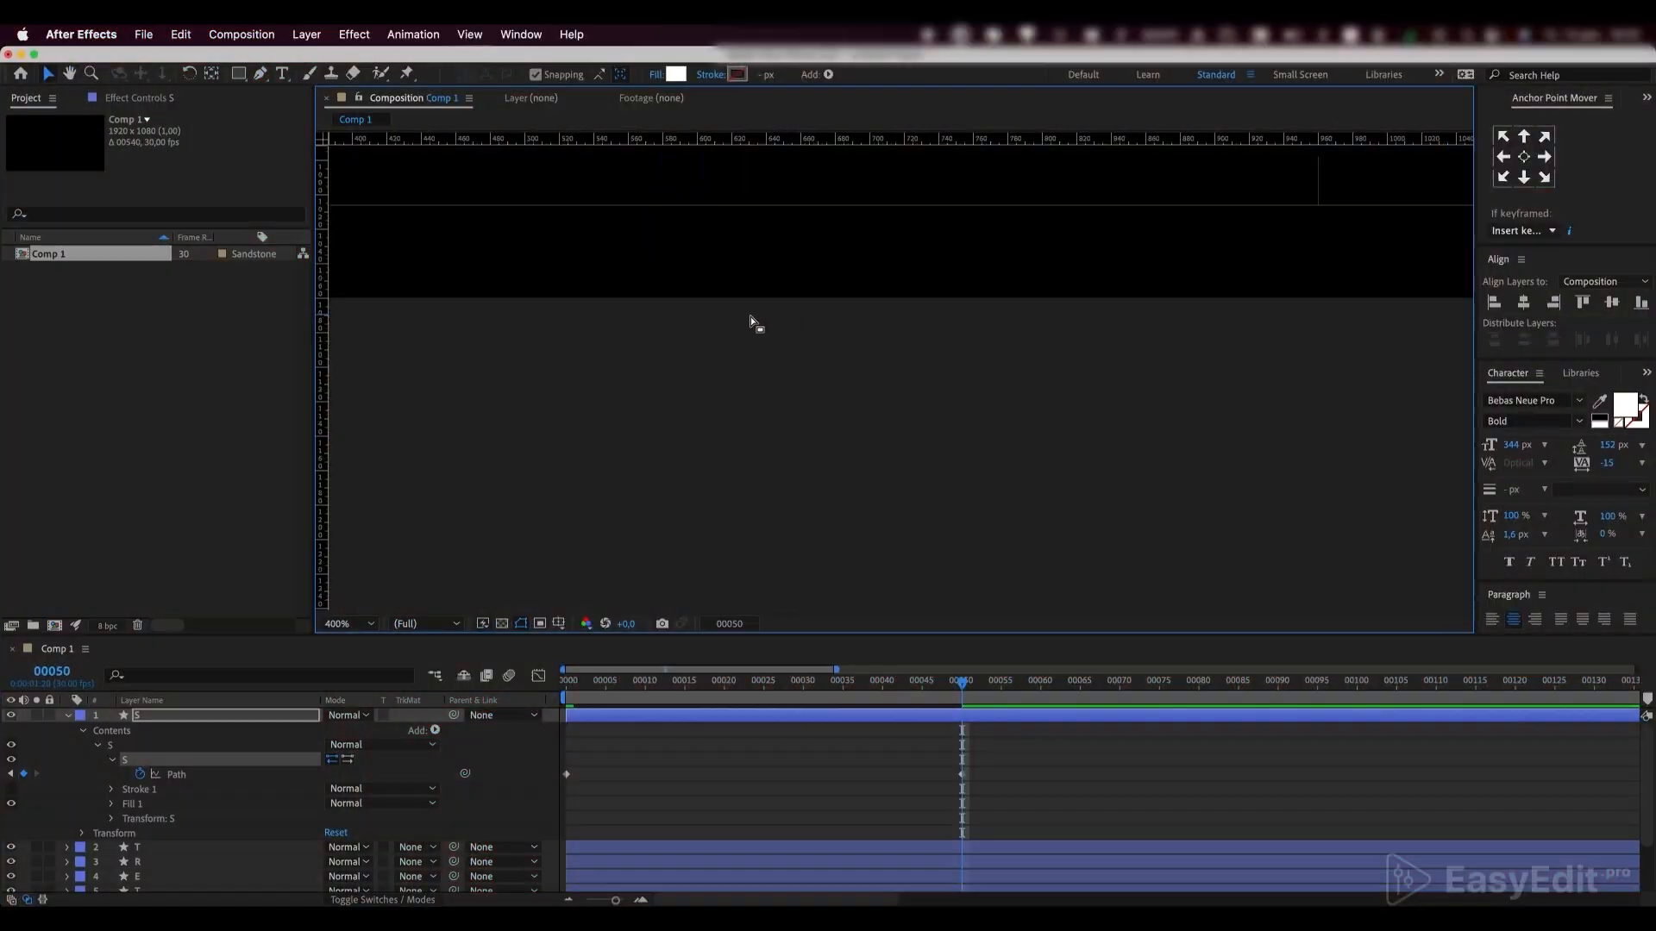
# Back in After Effects, move the stretched lower curve of the S up slightly to align its bottom with the inner safe margin line
pyautogui.scroll(3, 754, 325)
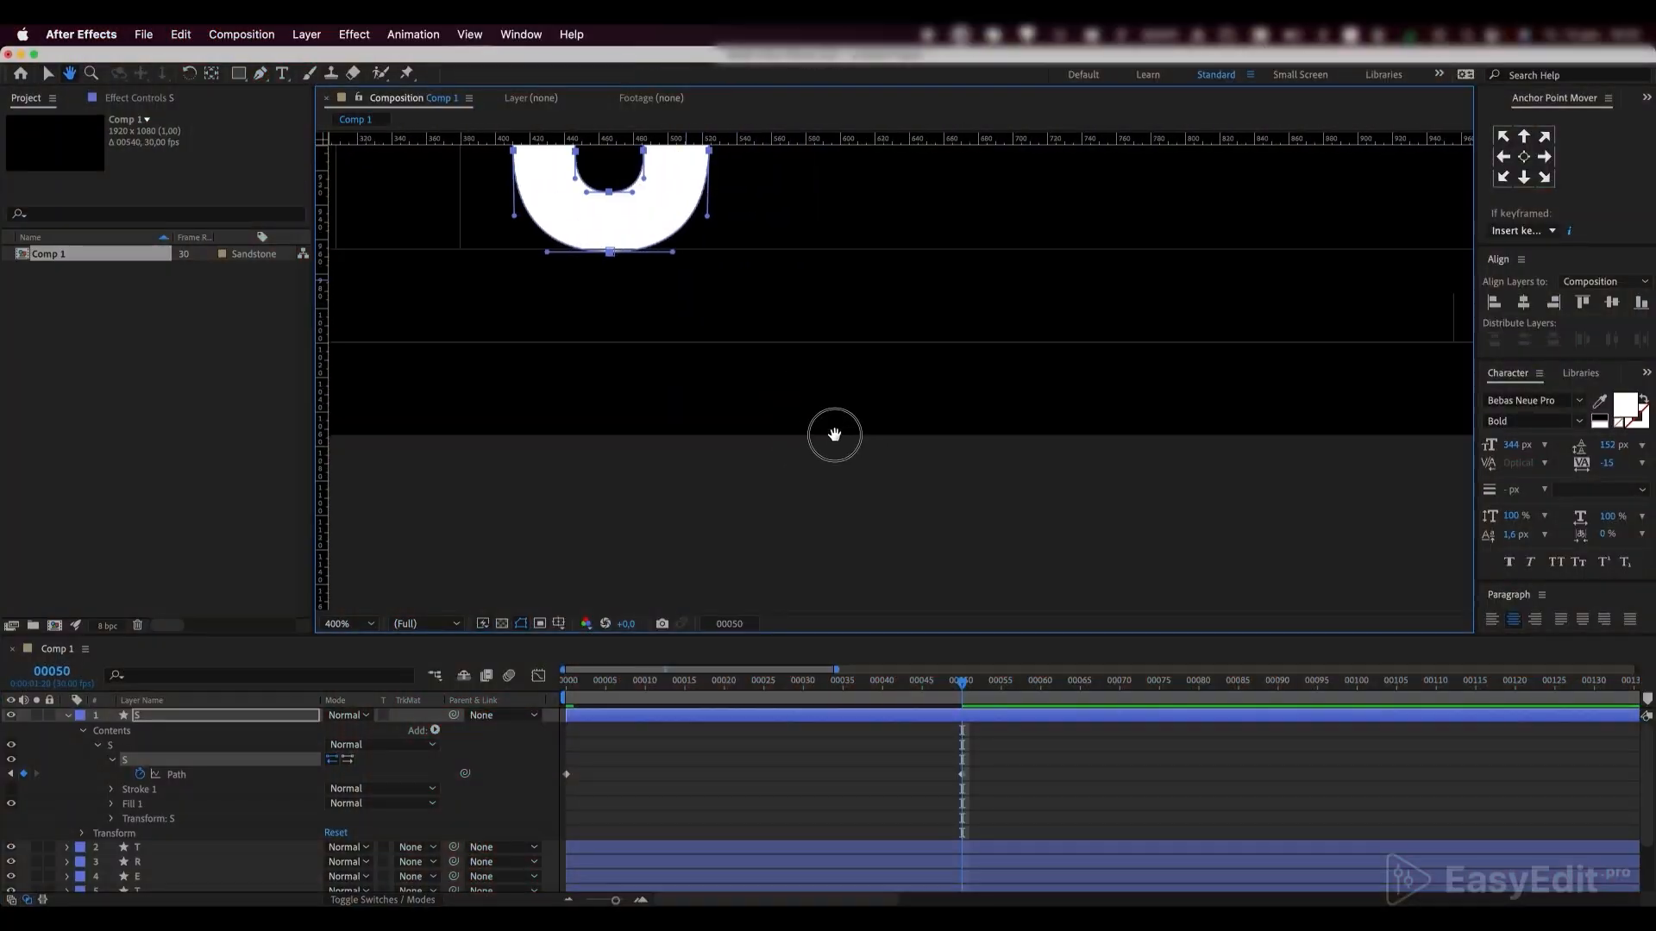
pyautogui.scroll(-3, 831, 432)
pyautogui.scroll(4, 1104, 569)
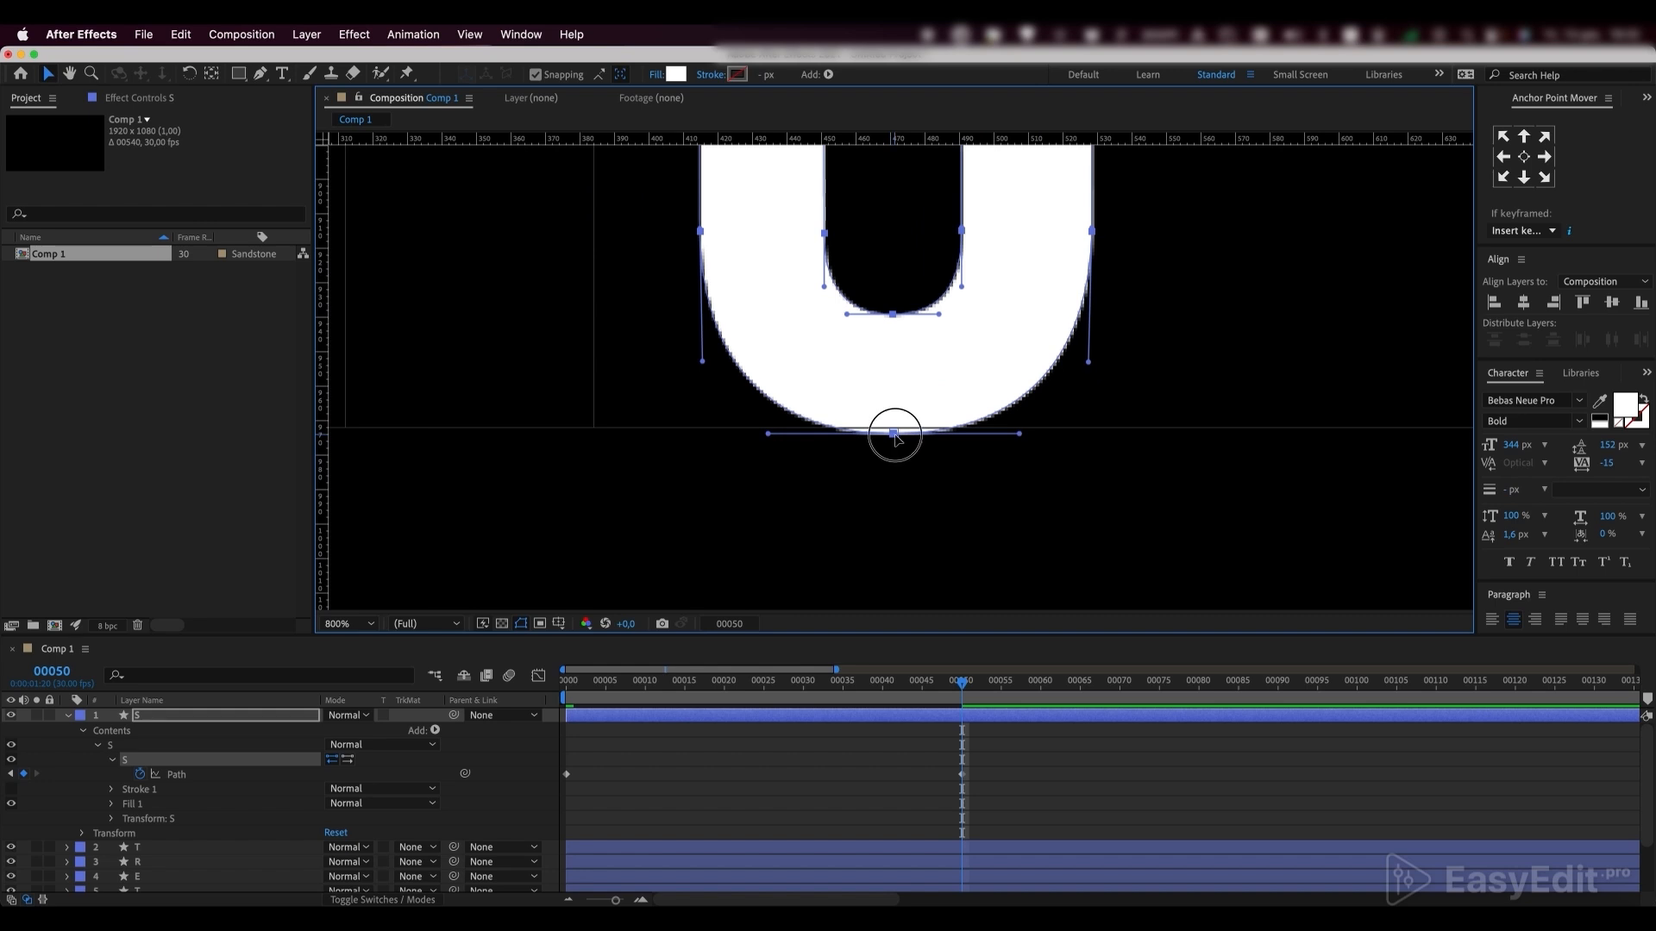
pyautogui.moveTo(897, 440); pyautogui.dragTo(897, 432)
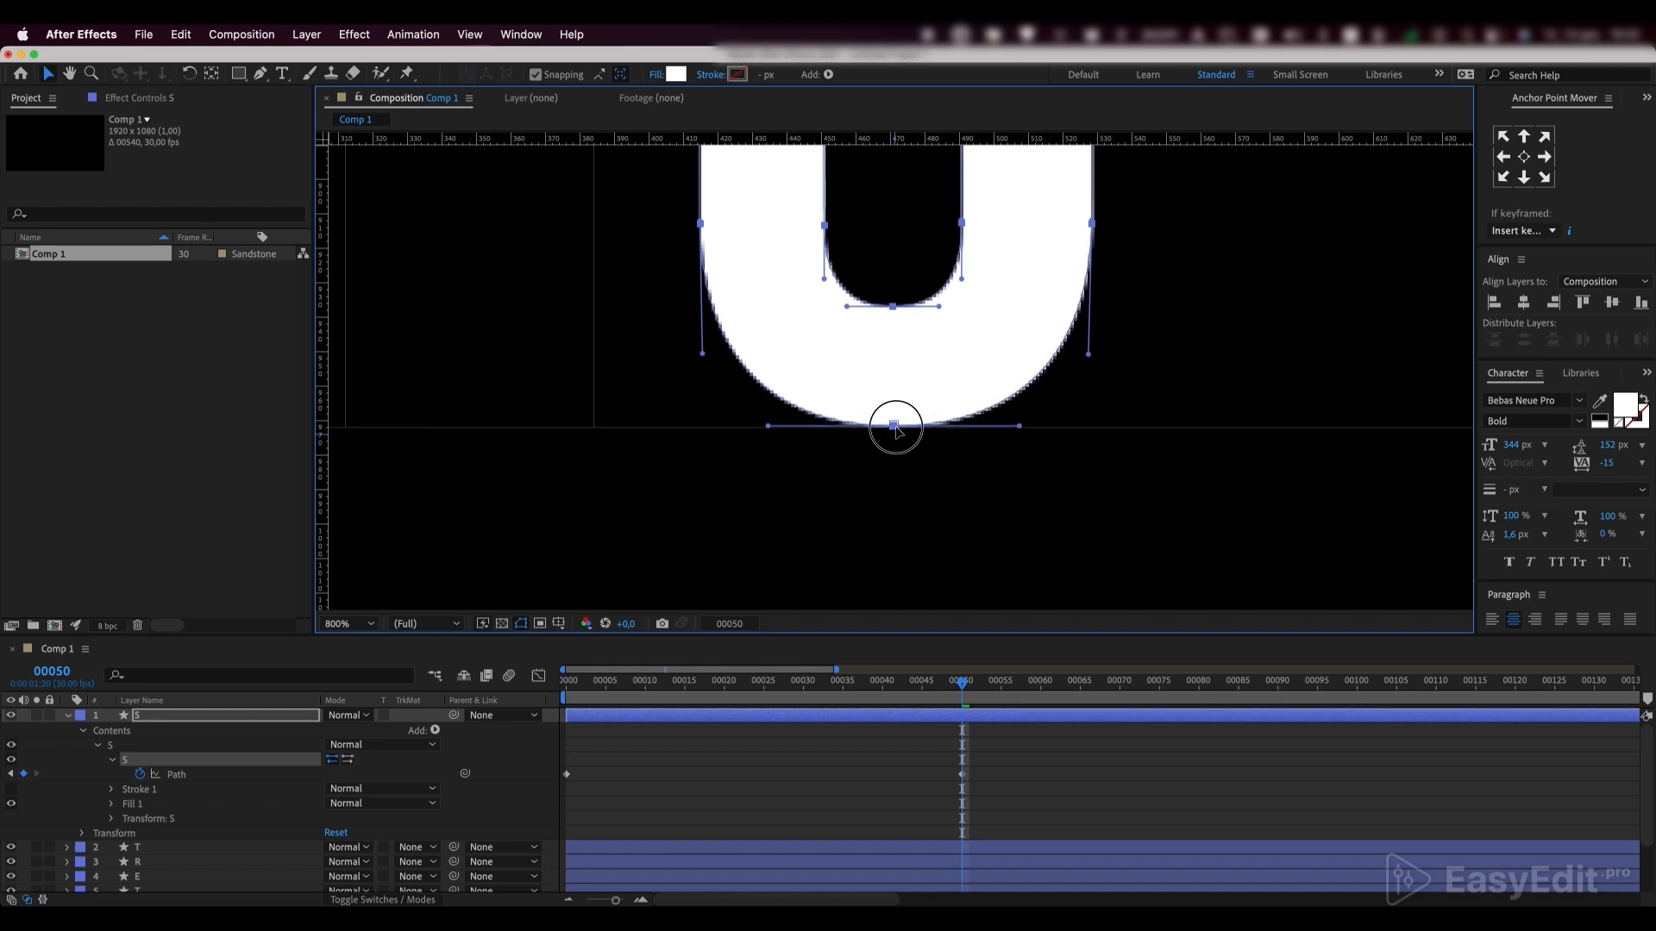
# Place two horizontal guides across the inner and outer side points of the S's upper curve and activate the Pen tool
pyautogui.scroll(-4, 920, 369)
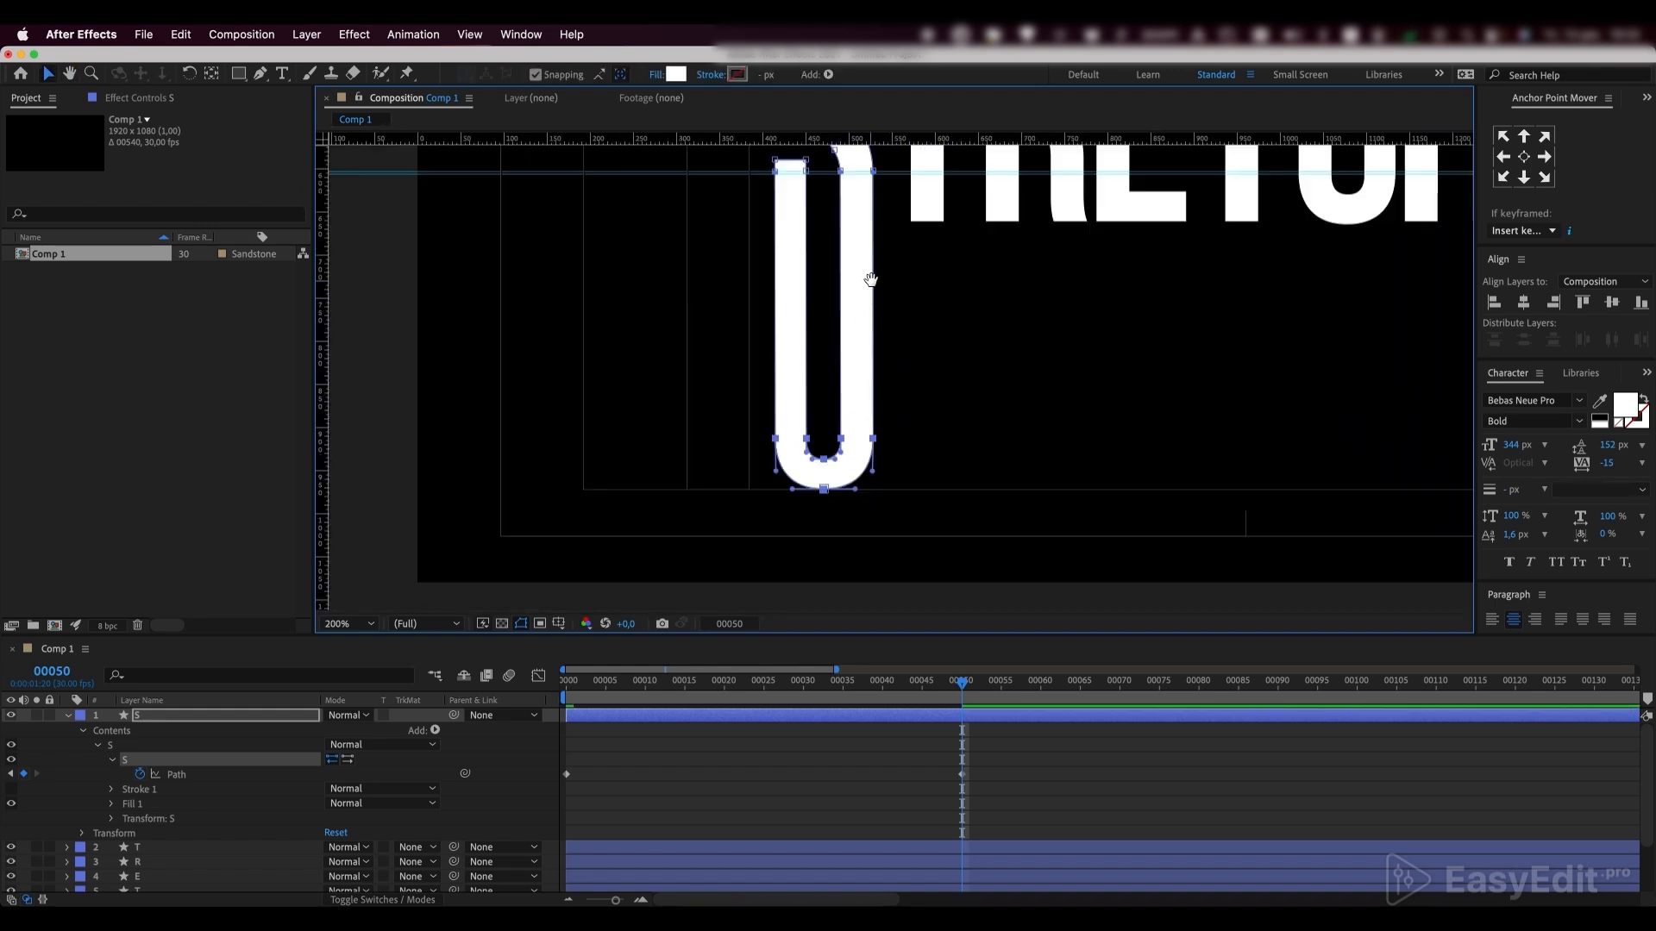
pyautogui.moveTo(870, 279); pyautogui.dragTo(850, 414)
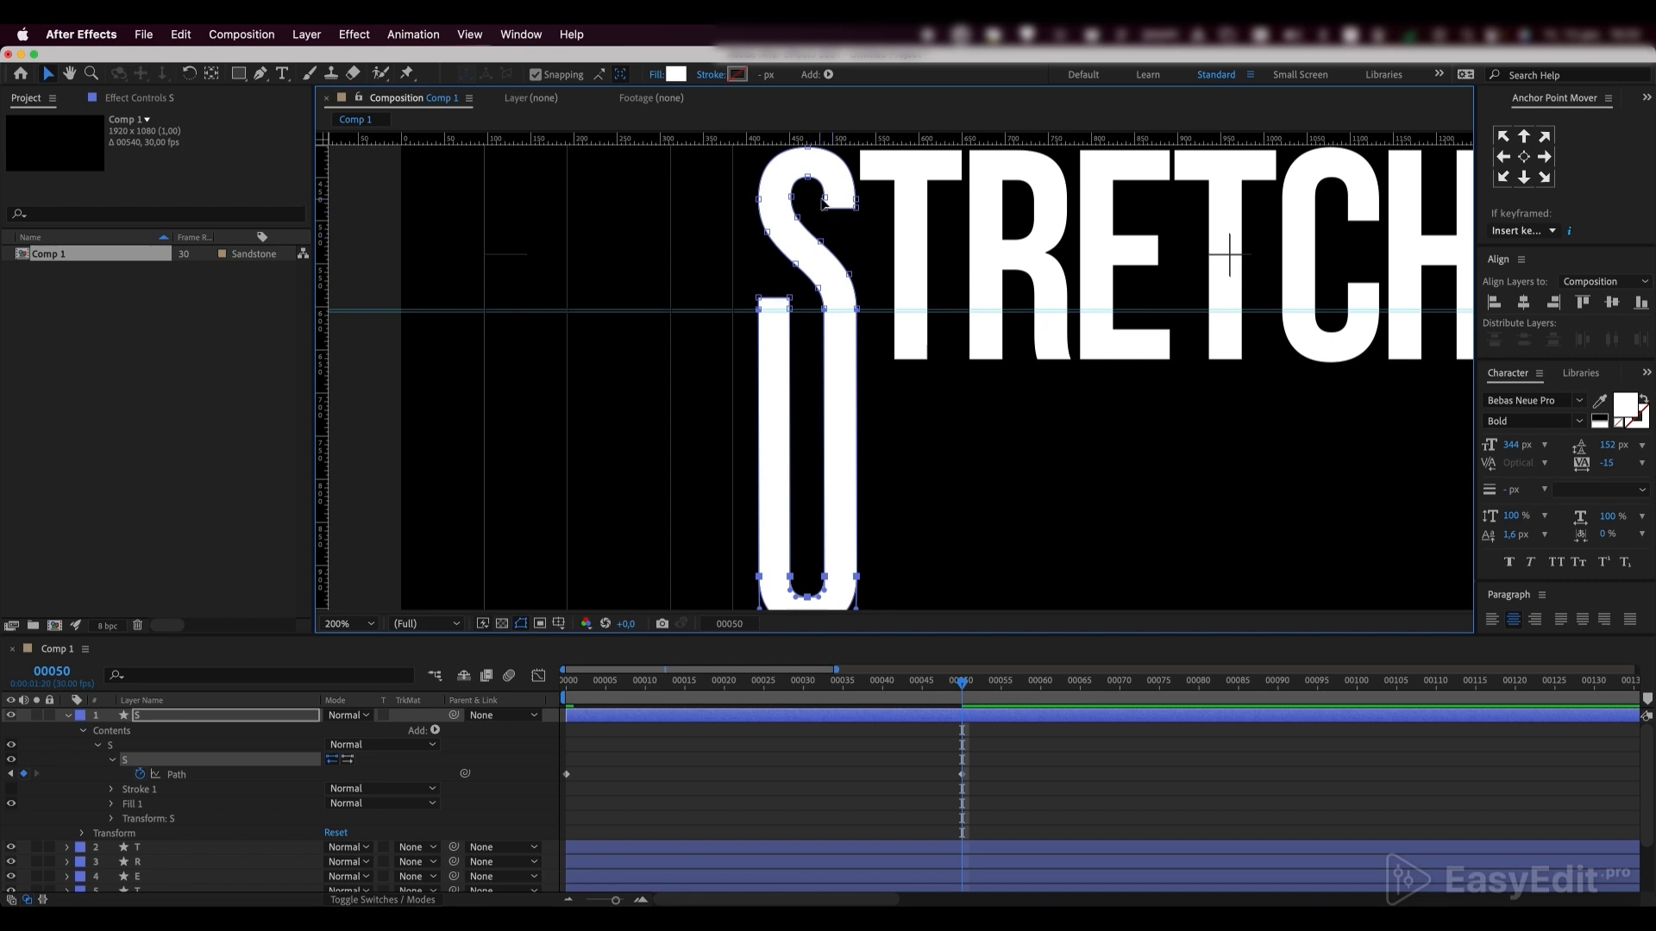
pyautogui.scroll(4, 834, 204)
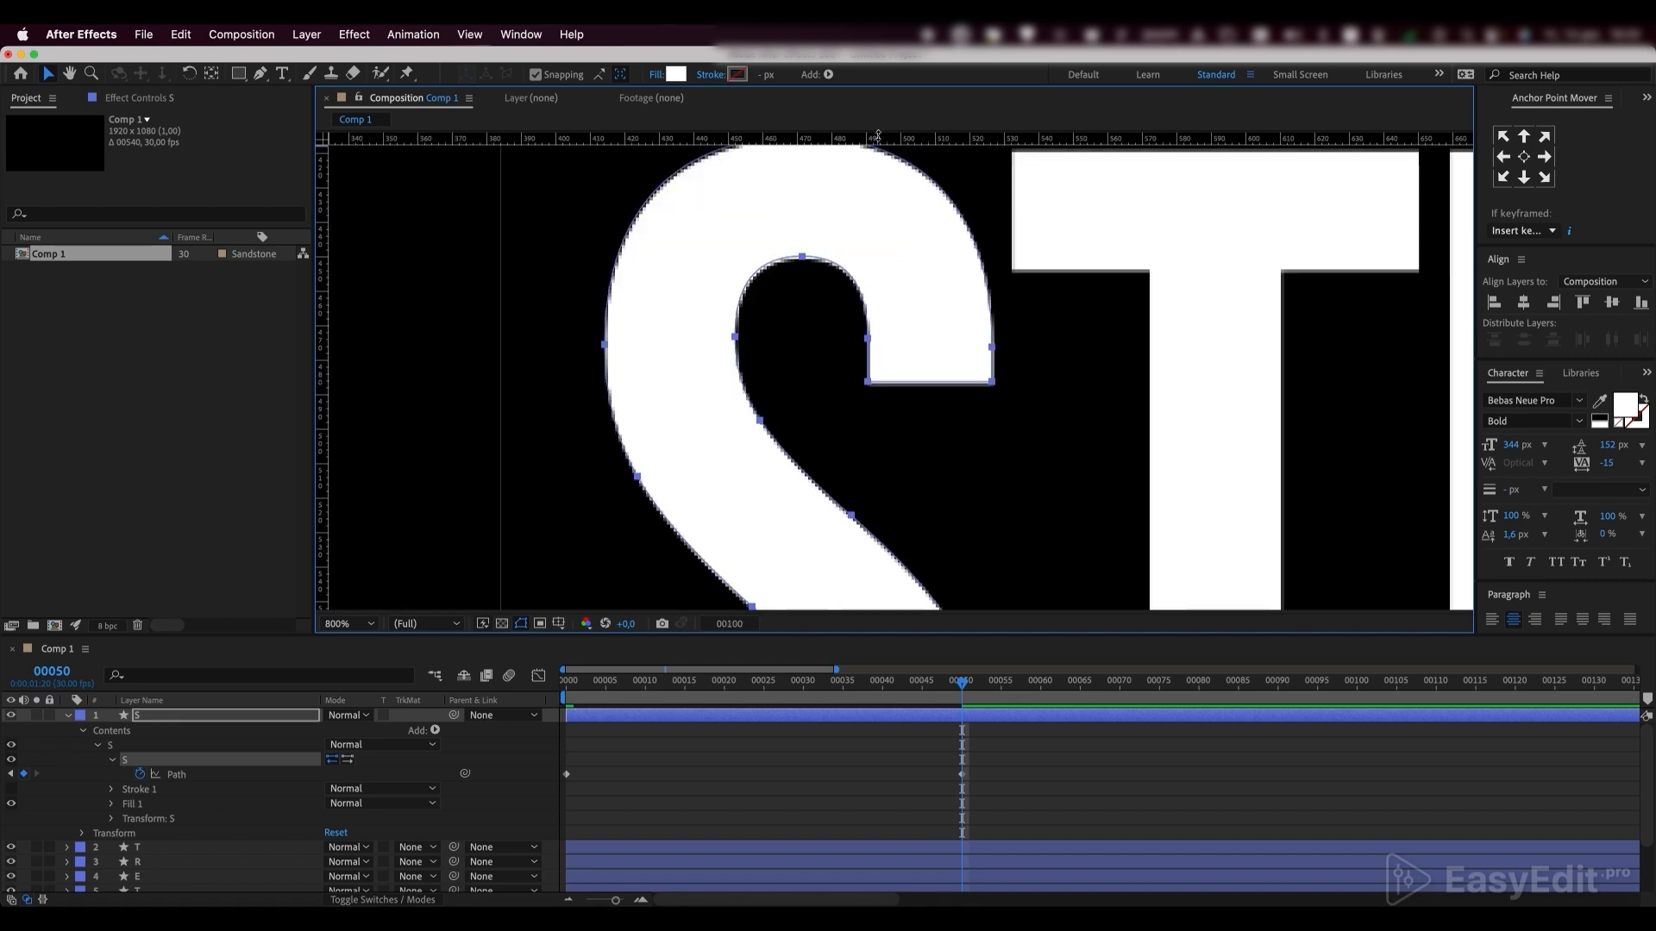
pyautogui.moveTo(872, 259); pyautogui.dragTo(870, 348)
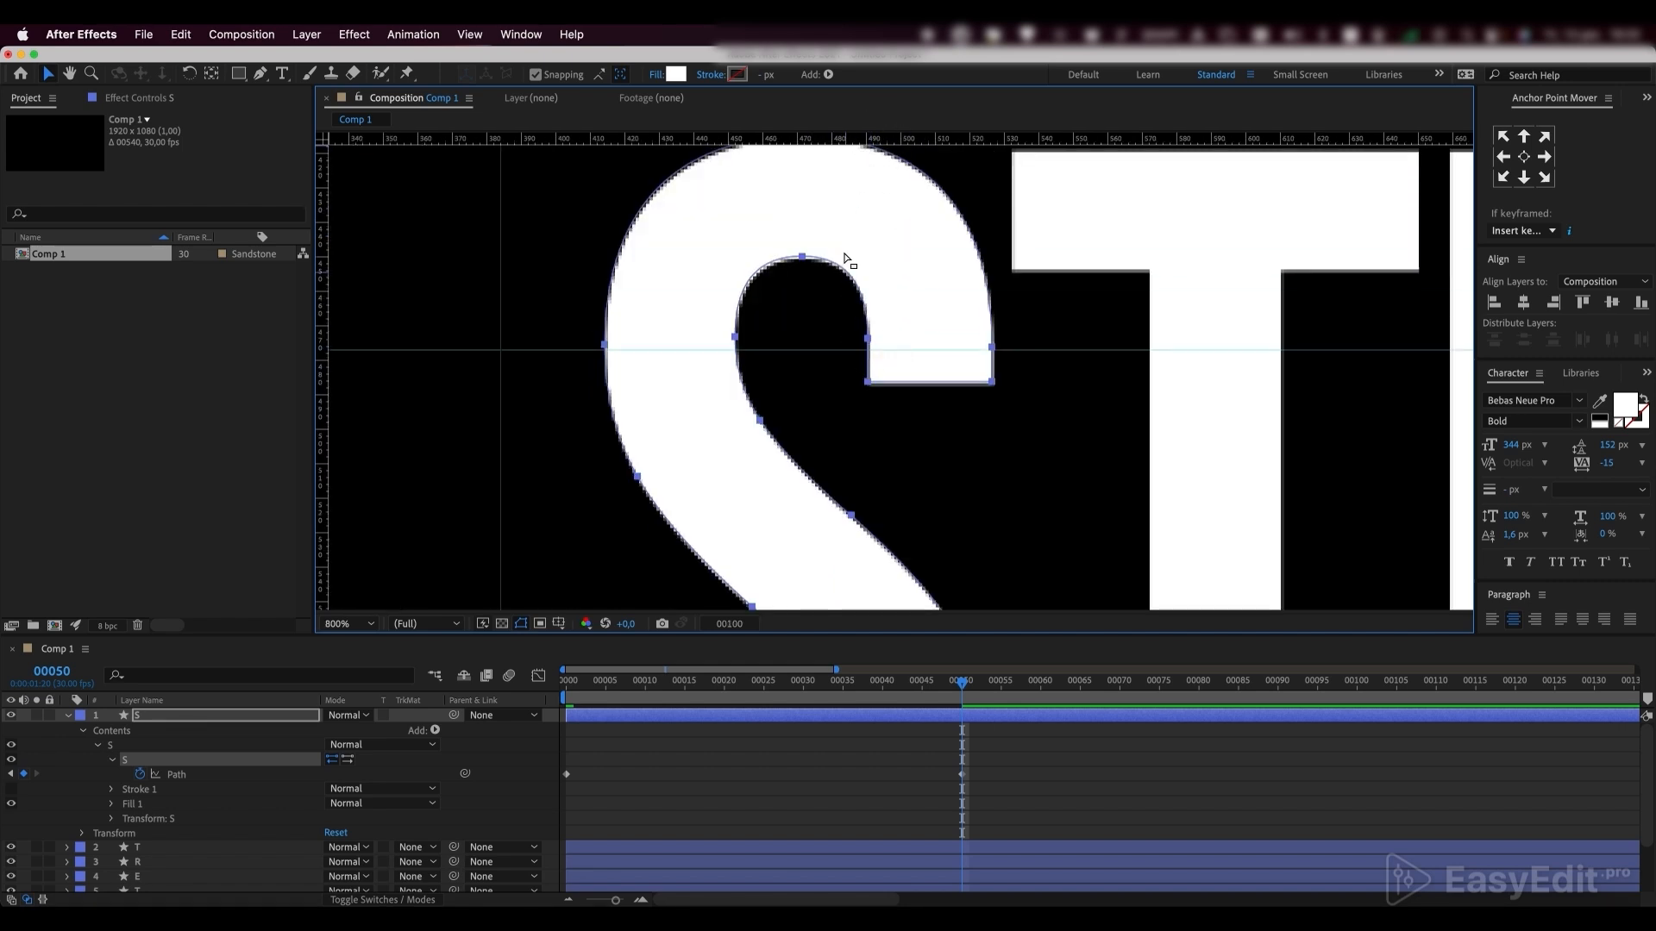
pyautogui.moveTo(849, 136); pyautogui.dragTo(835, 341)
pyautogui.scroll(1, 572, 310)
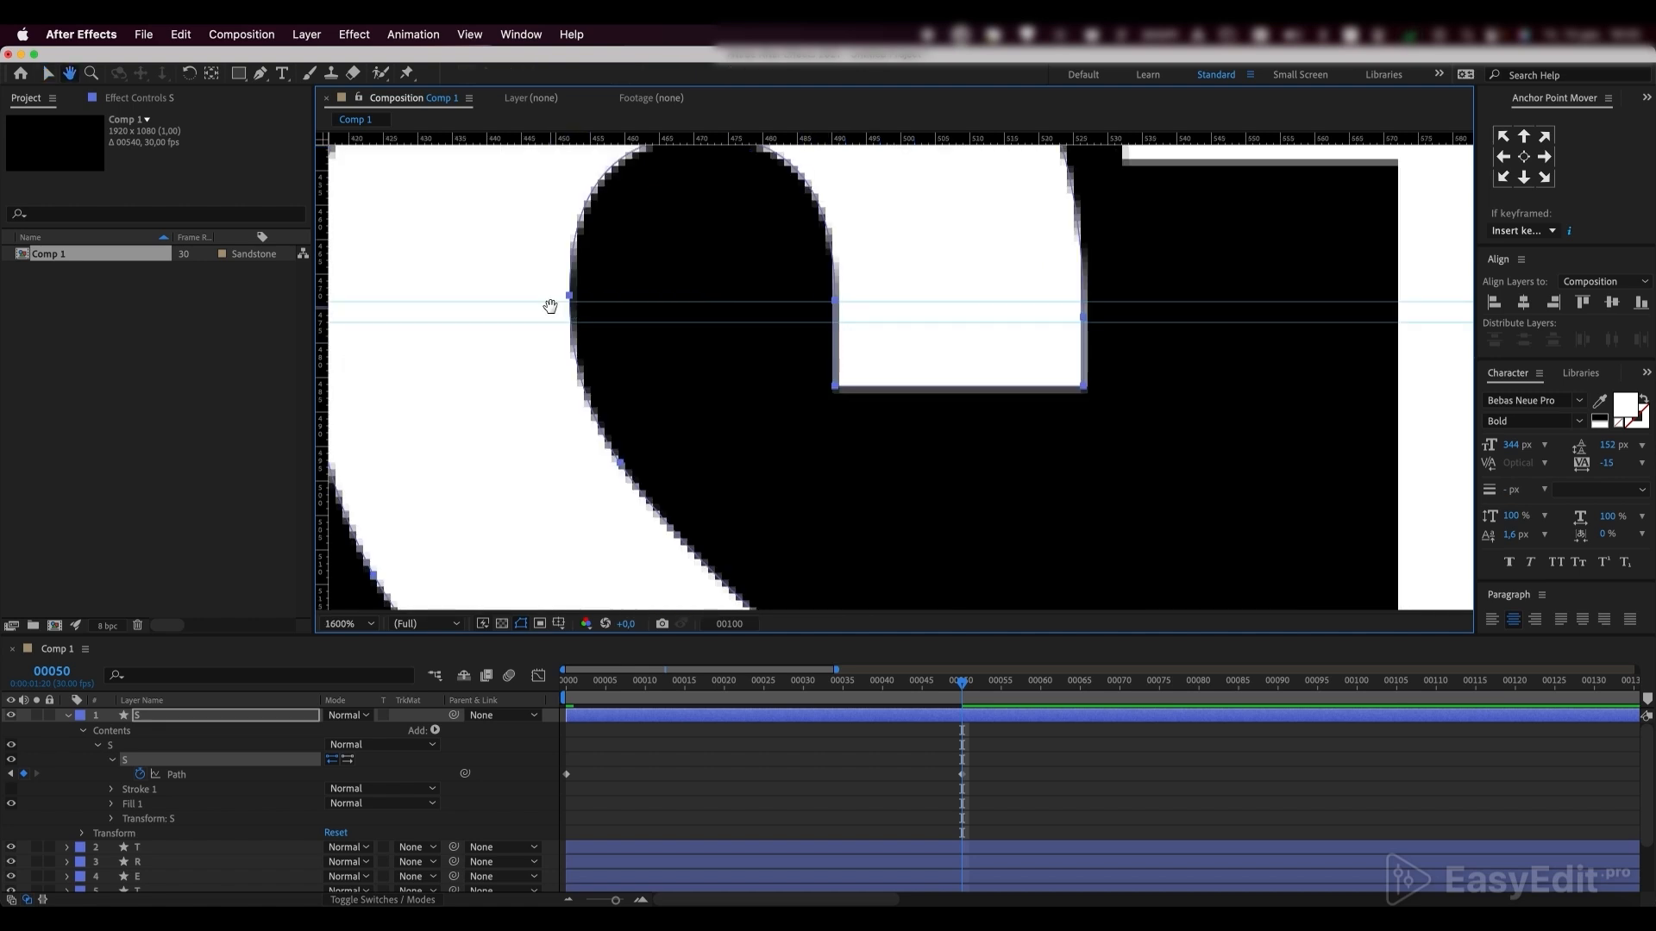
pyautogui.moveTo(552, 307); pyautogui.dragTo(872, 305)
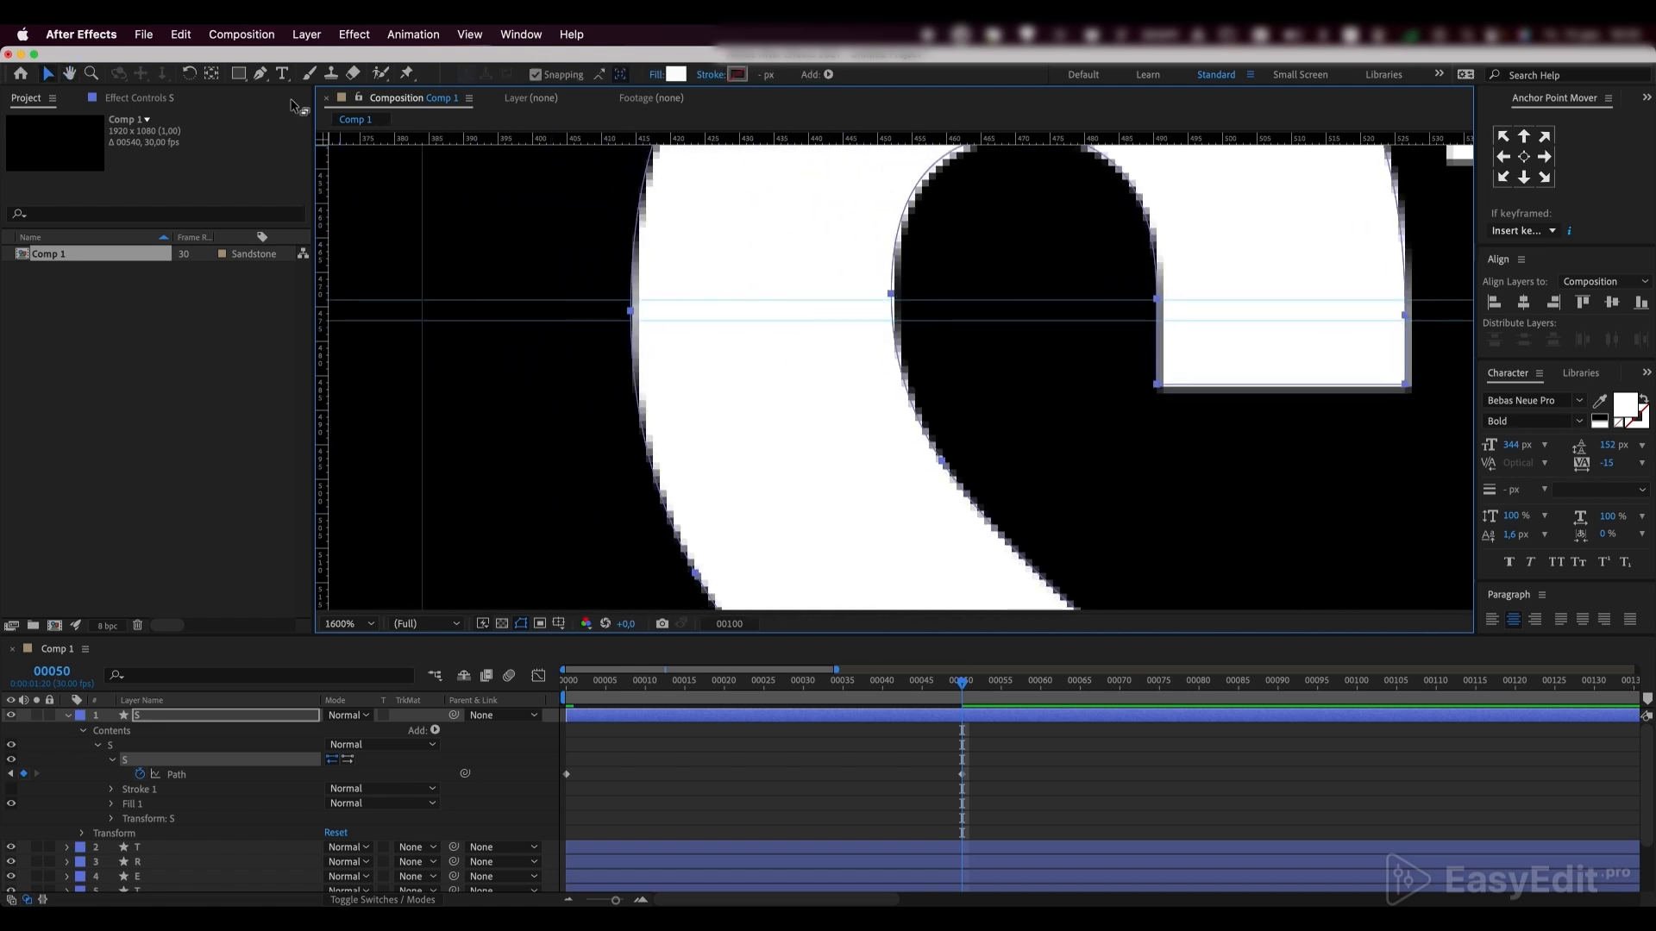
pyautogui.press('g')
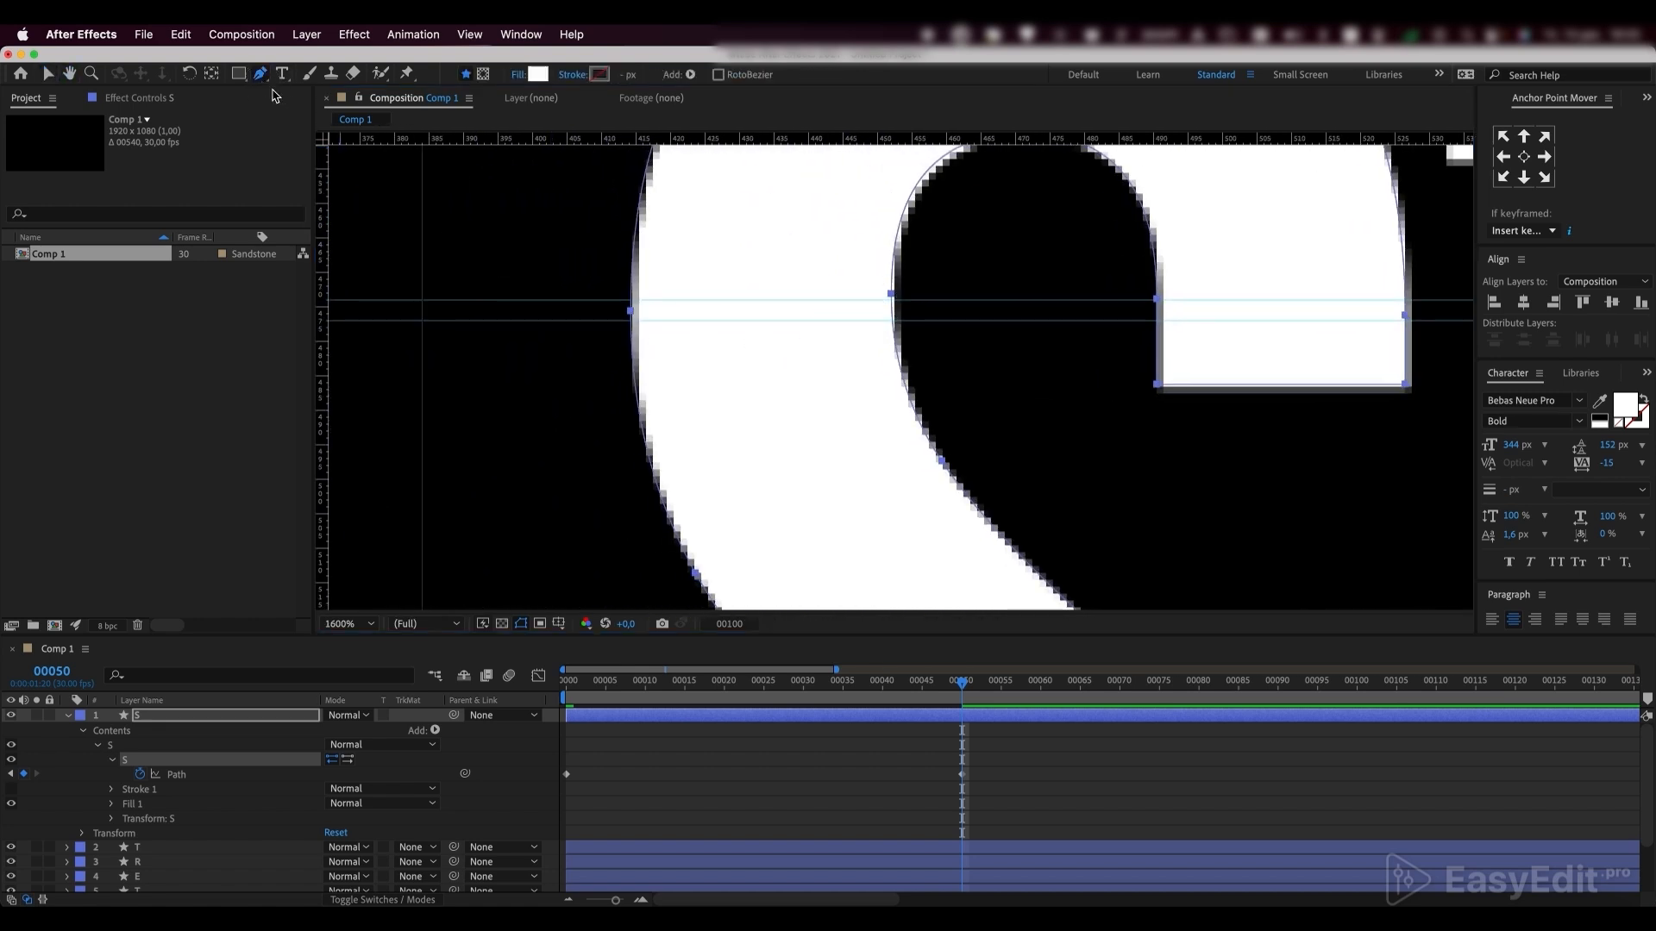
# Add four path points to the S's upper curve, on both outer and both inner edges where the two guides cross them
pyautogui.click(631, 301)
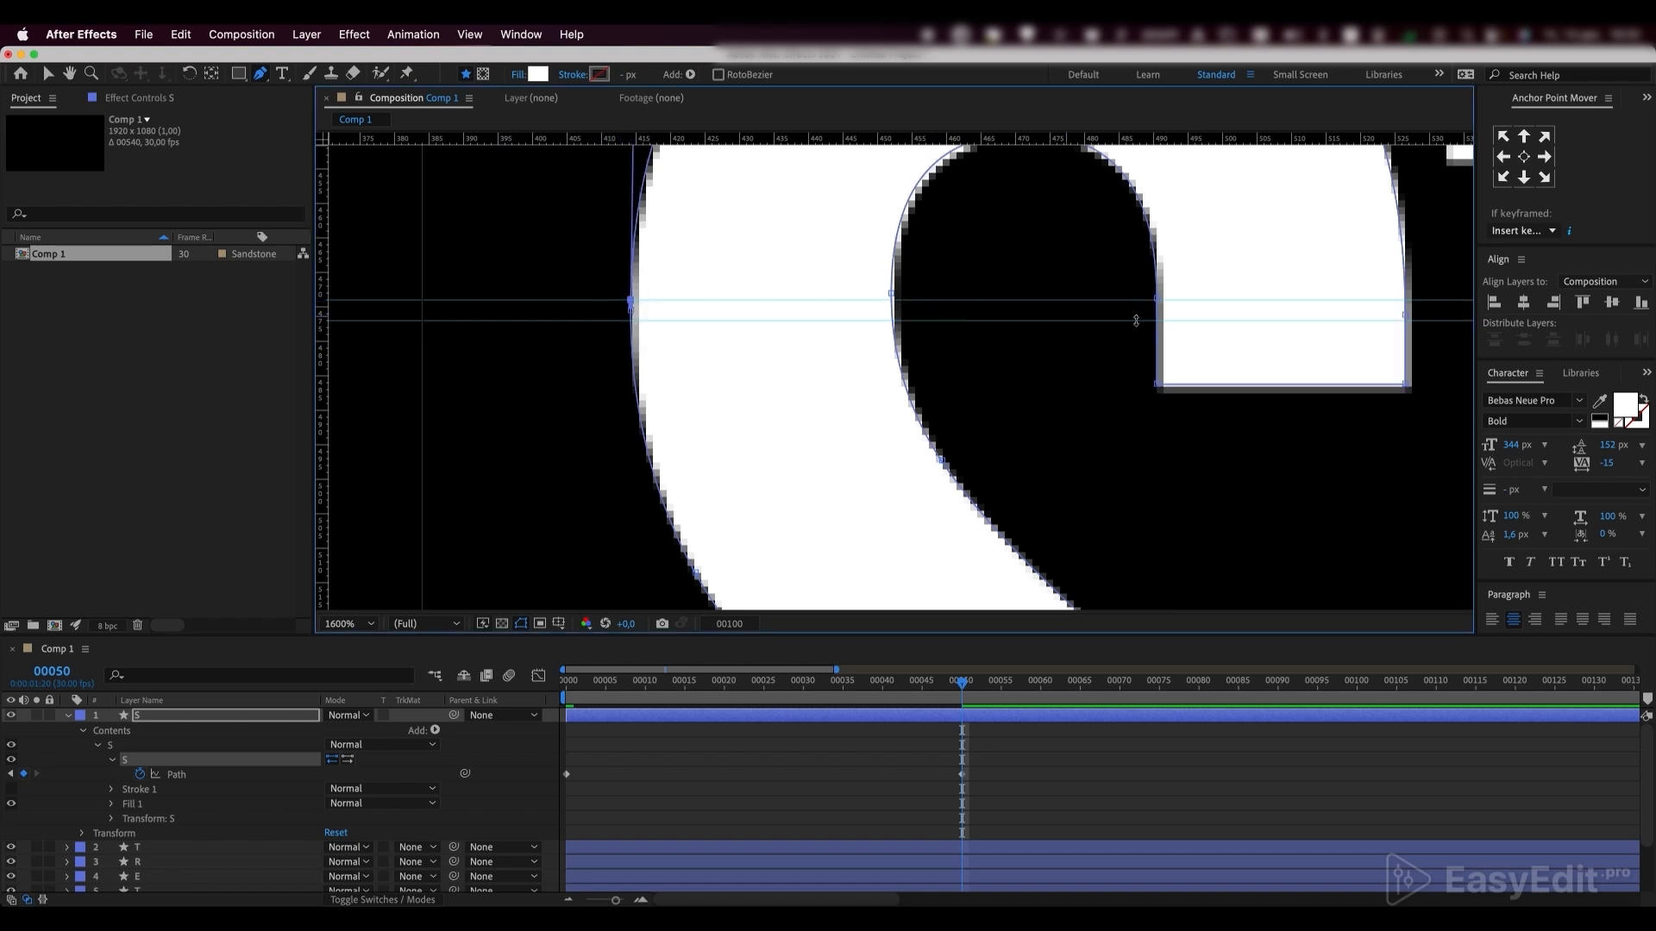
pyautogui.click(1404, 301)
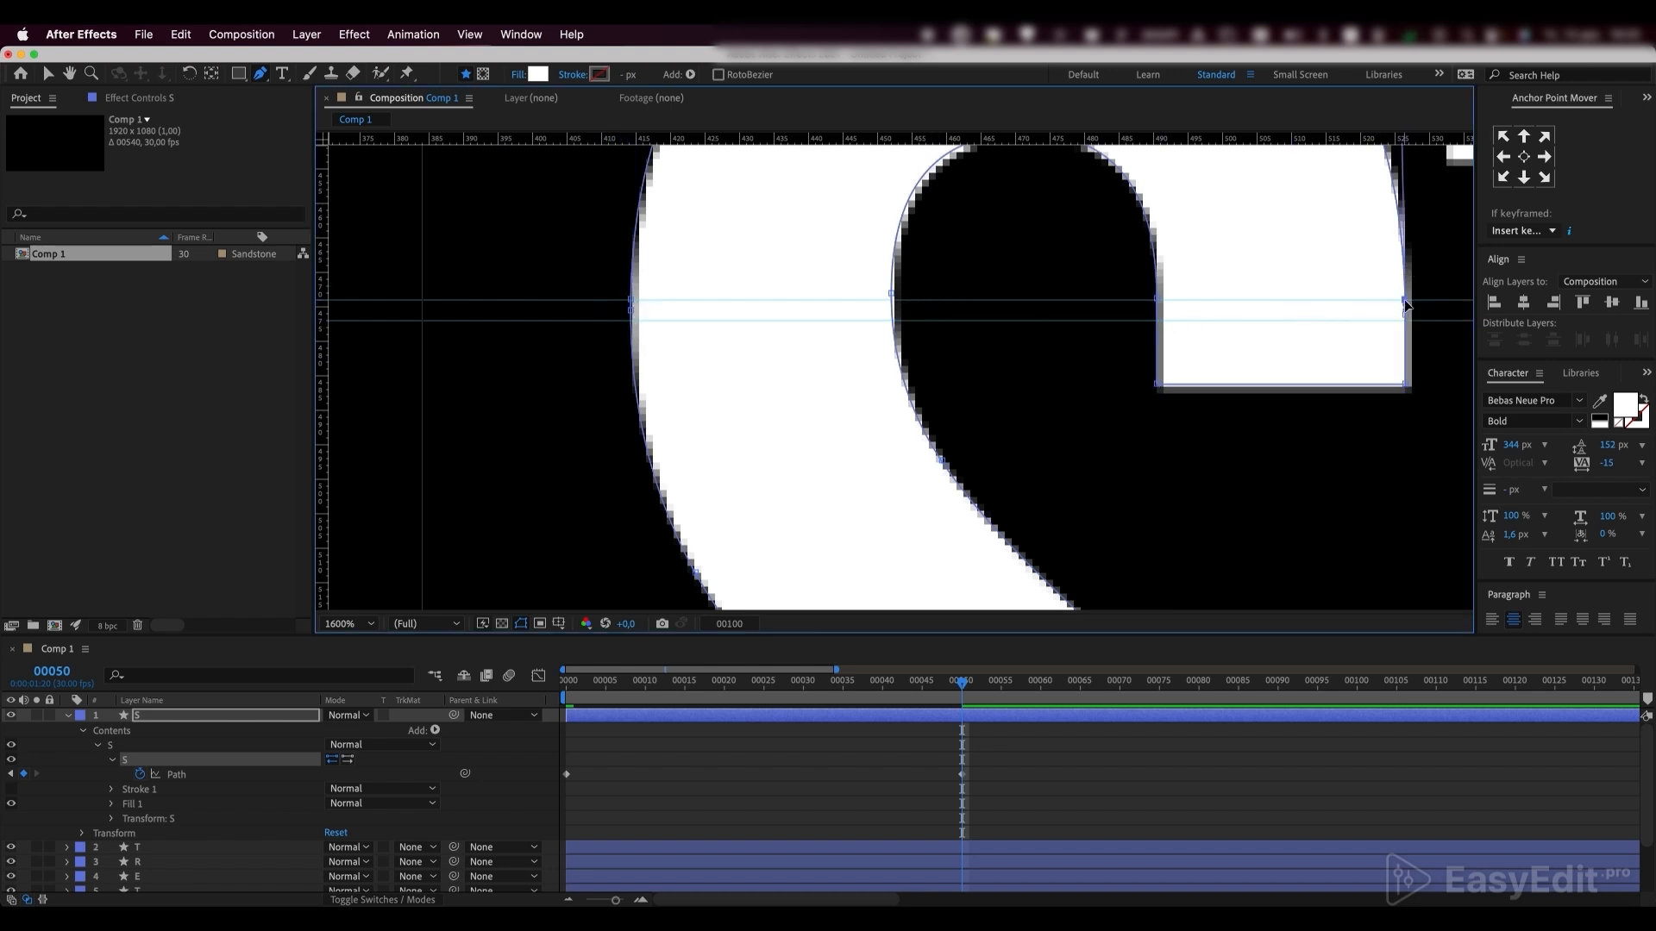
pyautogui.click(1157, 322)
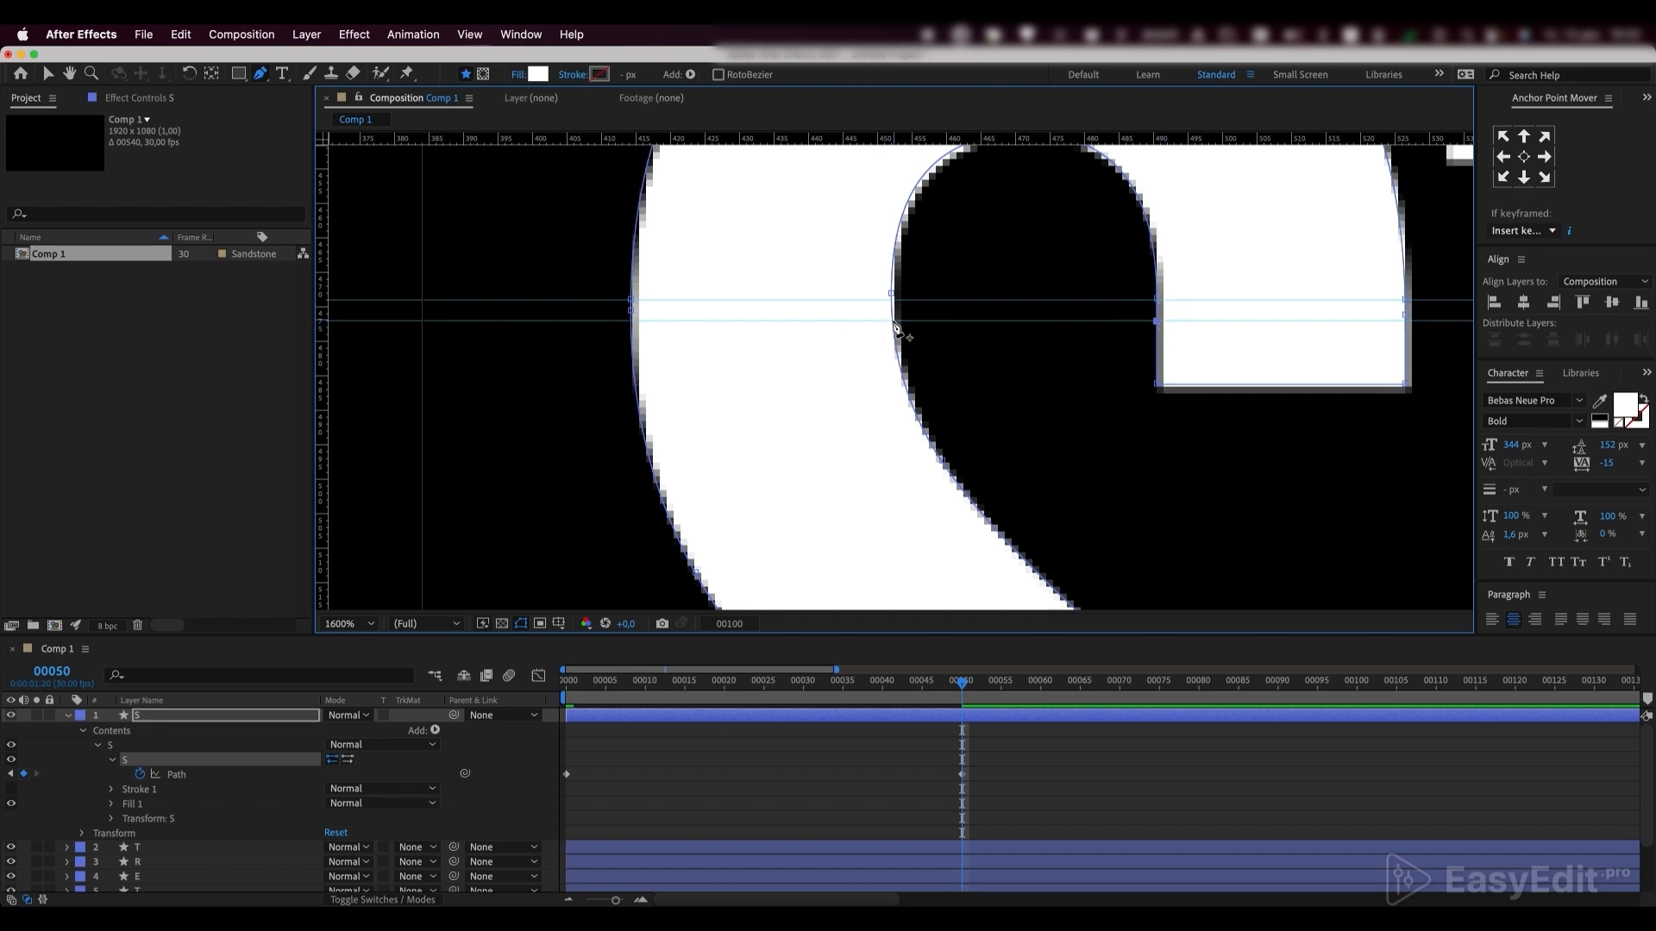
pyautogui.click(895, 324)
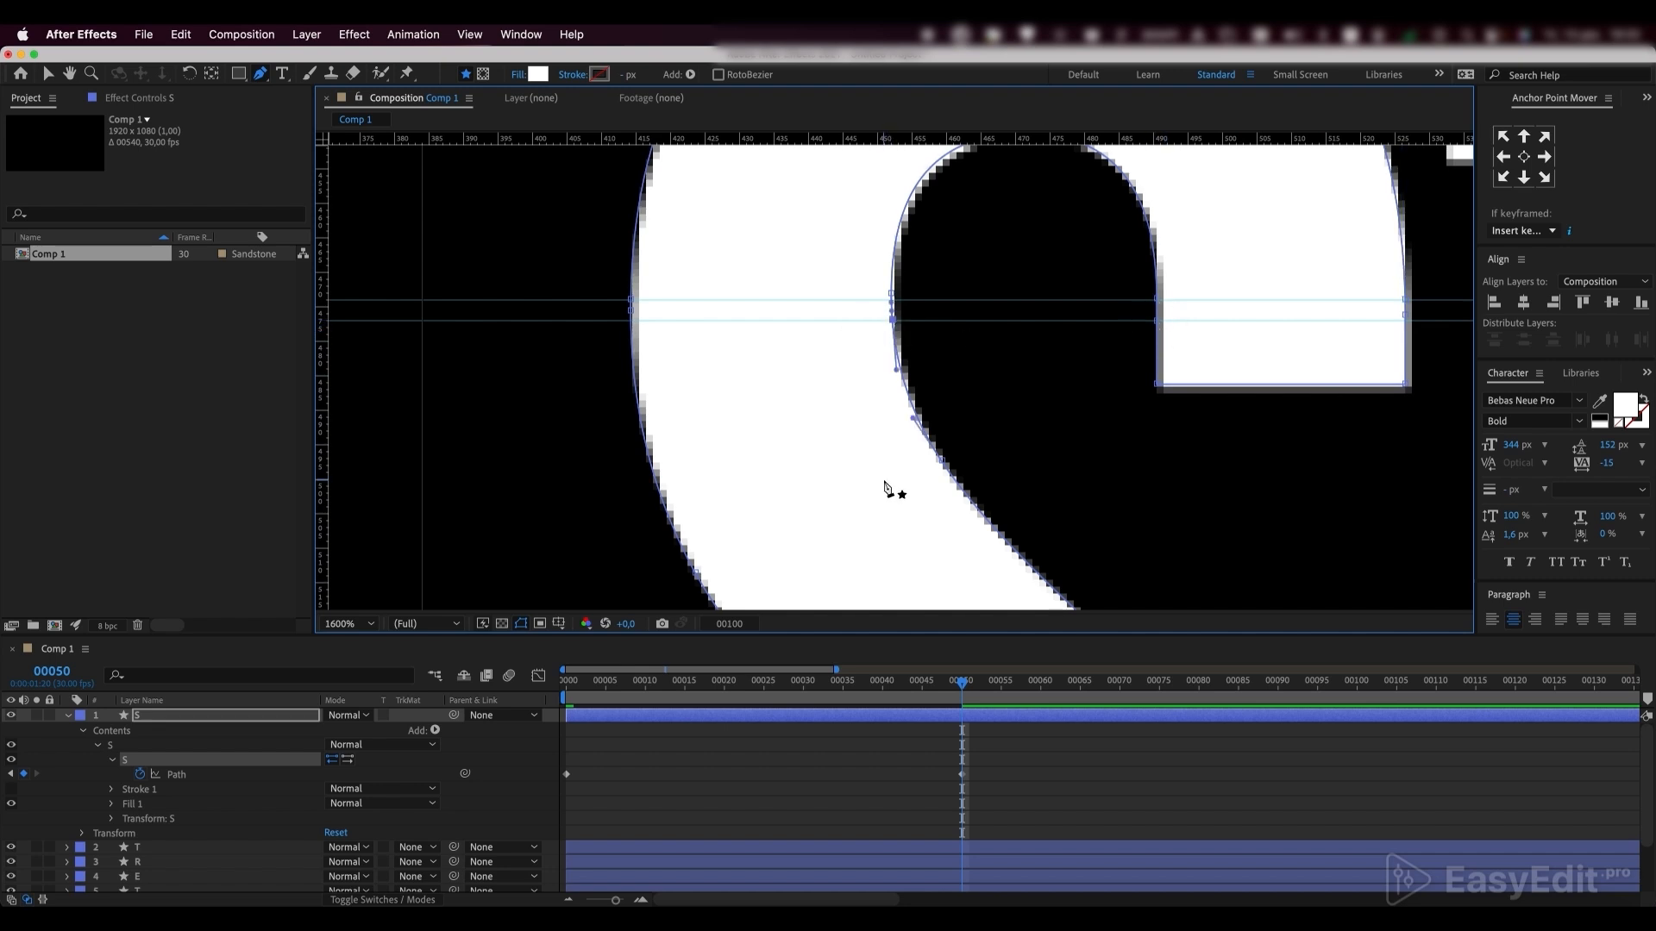
# Move the points of the S's upper curve straight up to the inner safe margin line and fit the composition in the view
pyautogui.press(',')
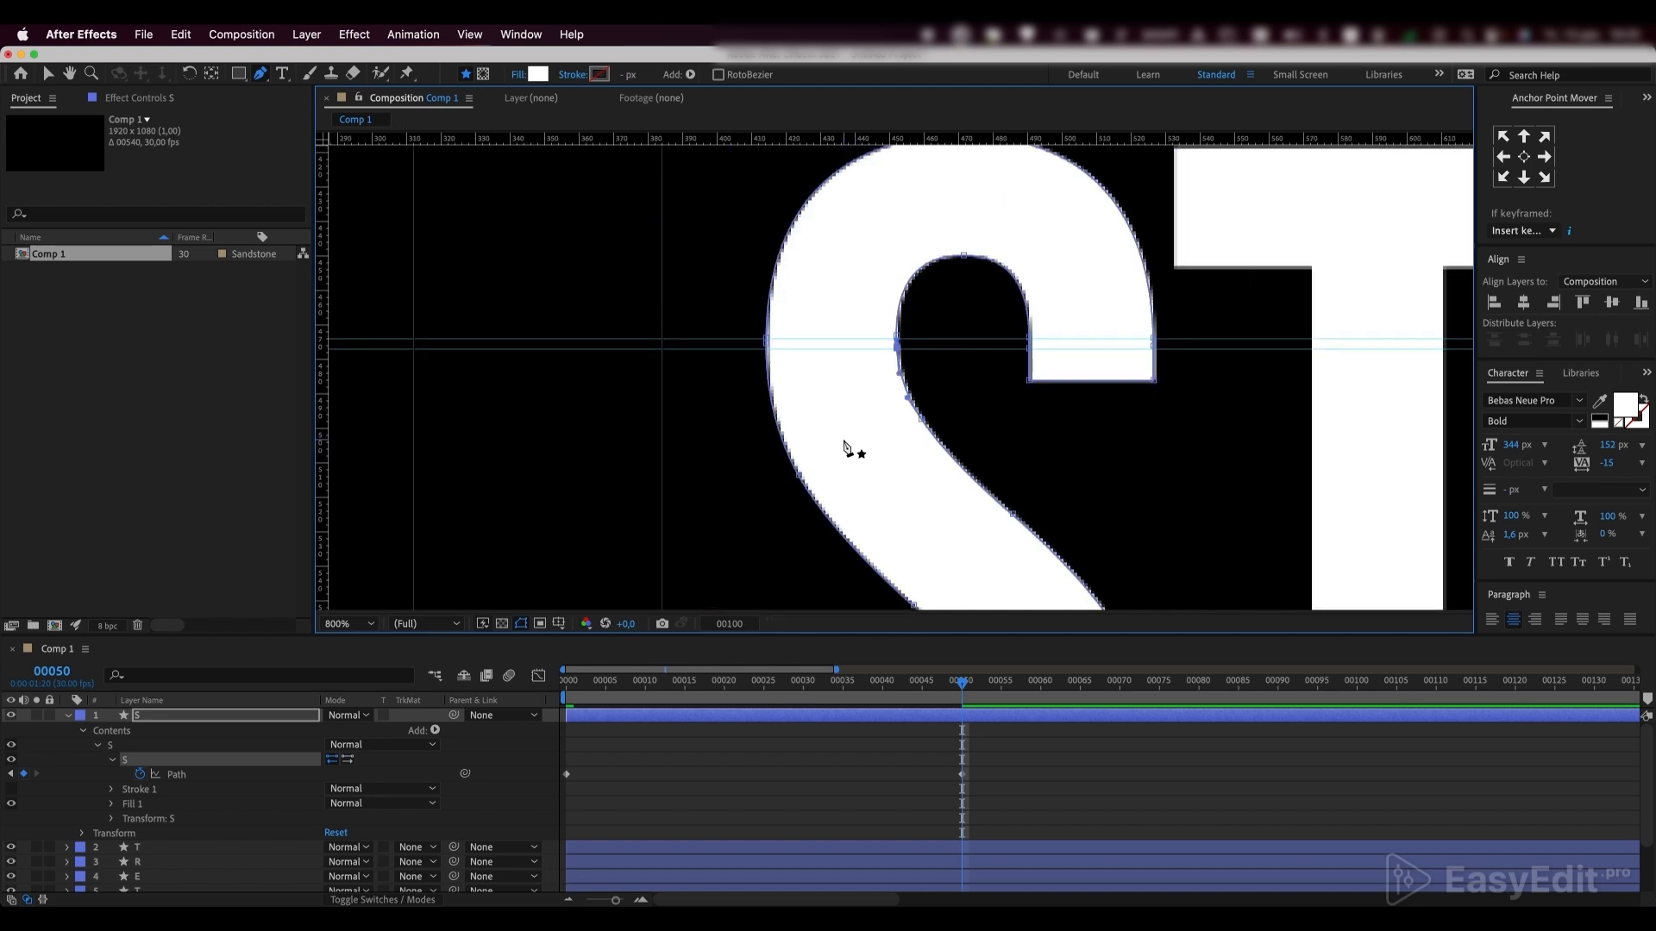
pyautogui.moveTo(613, 244); pyautogui.dragTo(541, 333)
pyautogui.click(49, 76)
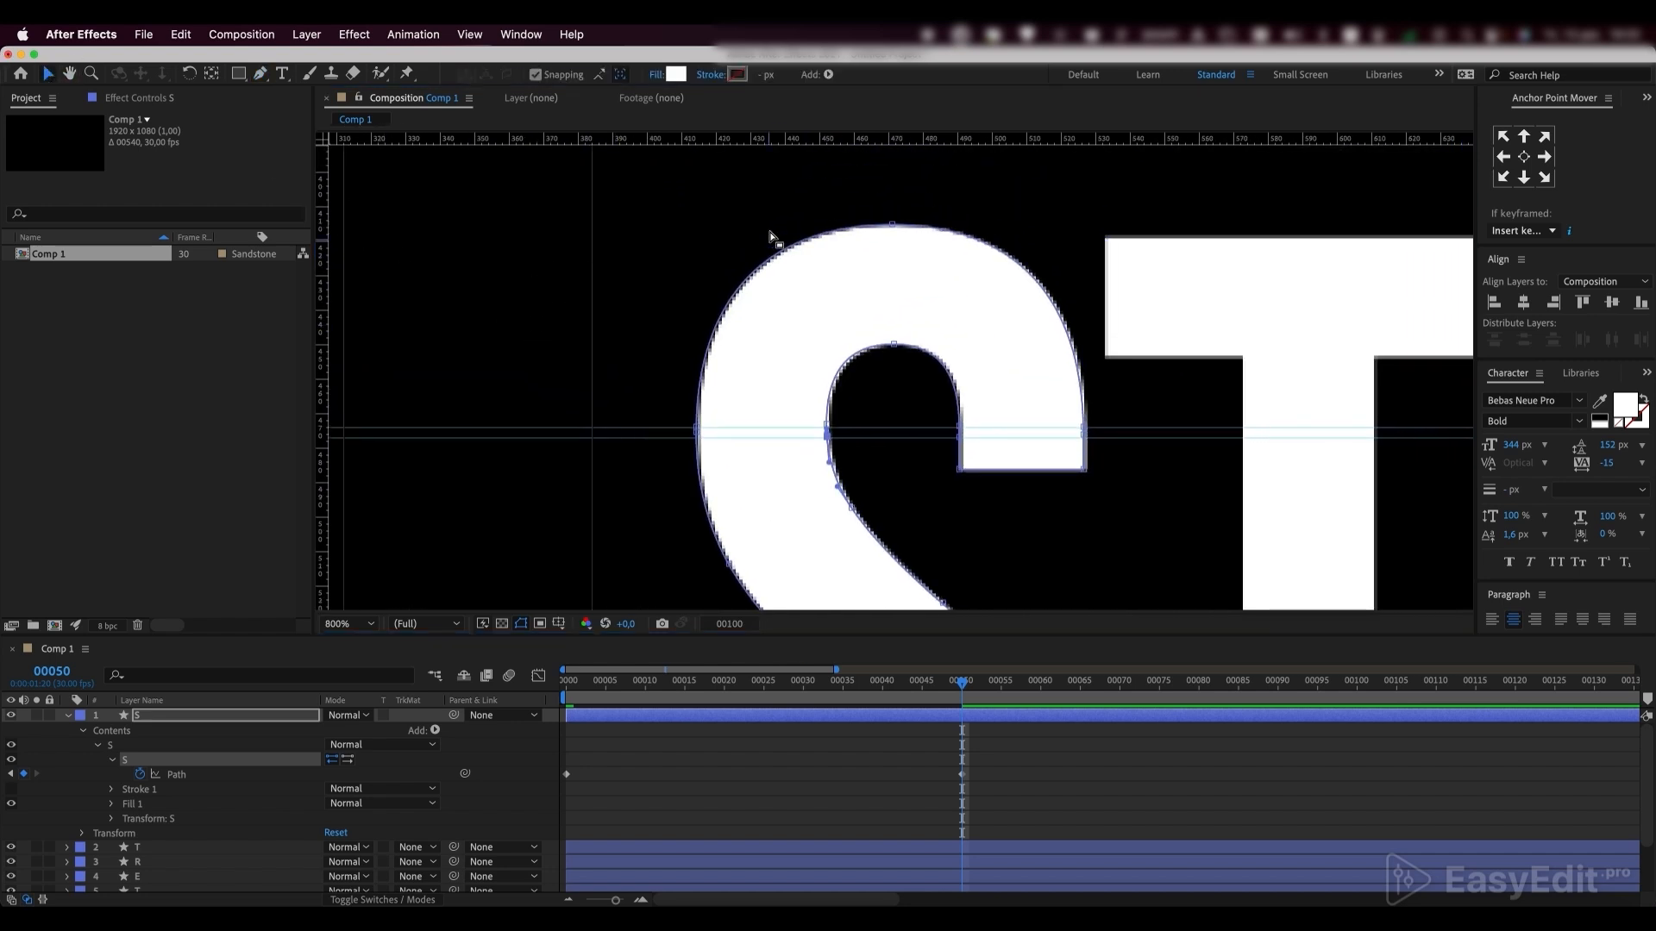
pyautogui.moveTo(623, 181); pyautogui.dragTo(1092, 440)
pyautogui.press(',')
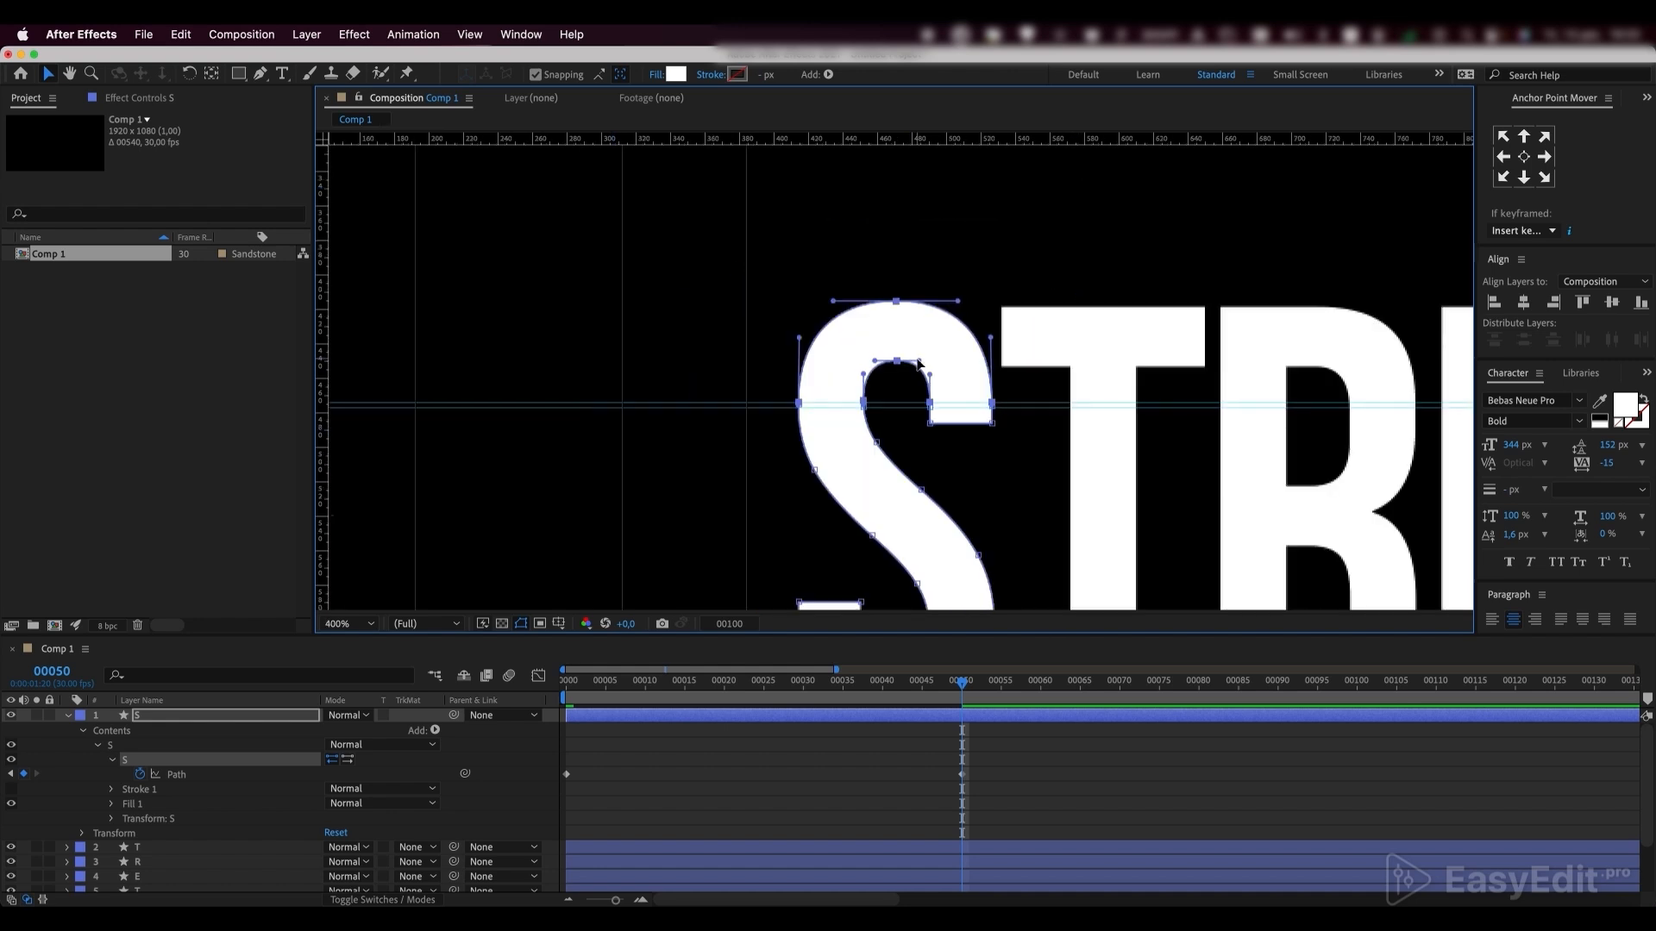
pyautogui.press('h')
pyautogui.moveTo(919, 218)
pyautogui.mouseDown()
pyautogui.moveTo(922, 439)
pyautogui.moveTo(901, 450)
pyautogui.moveTo(902, 175)
pyautogui.moveTo(904, 190)
pyautogui.mouseUp()
pyautogui.press(',')
pyautogui.press(',')
pyautogui.press(',')
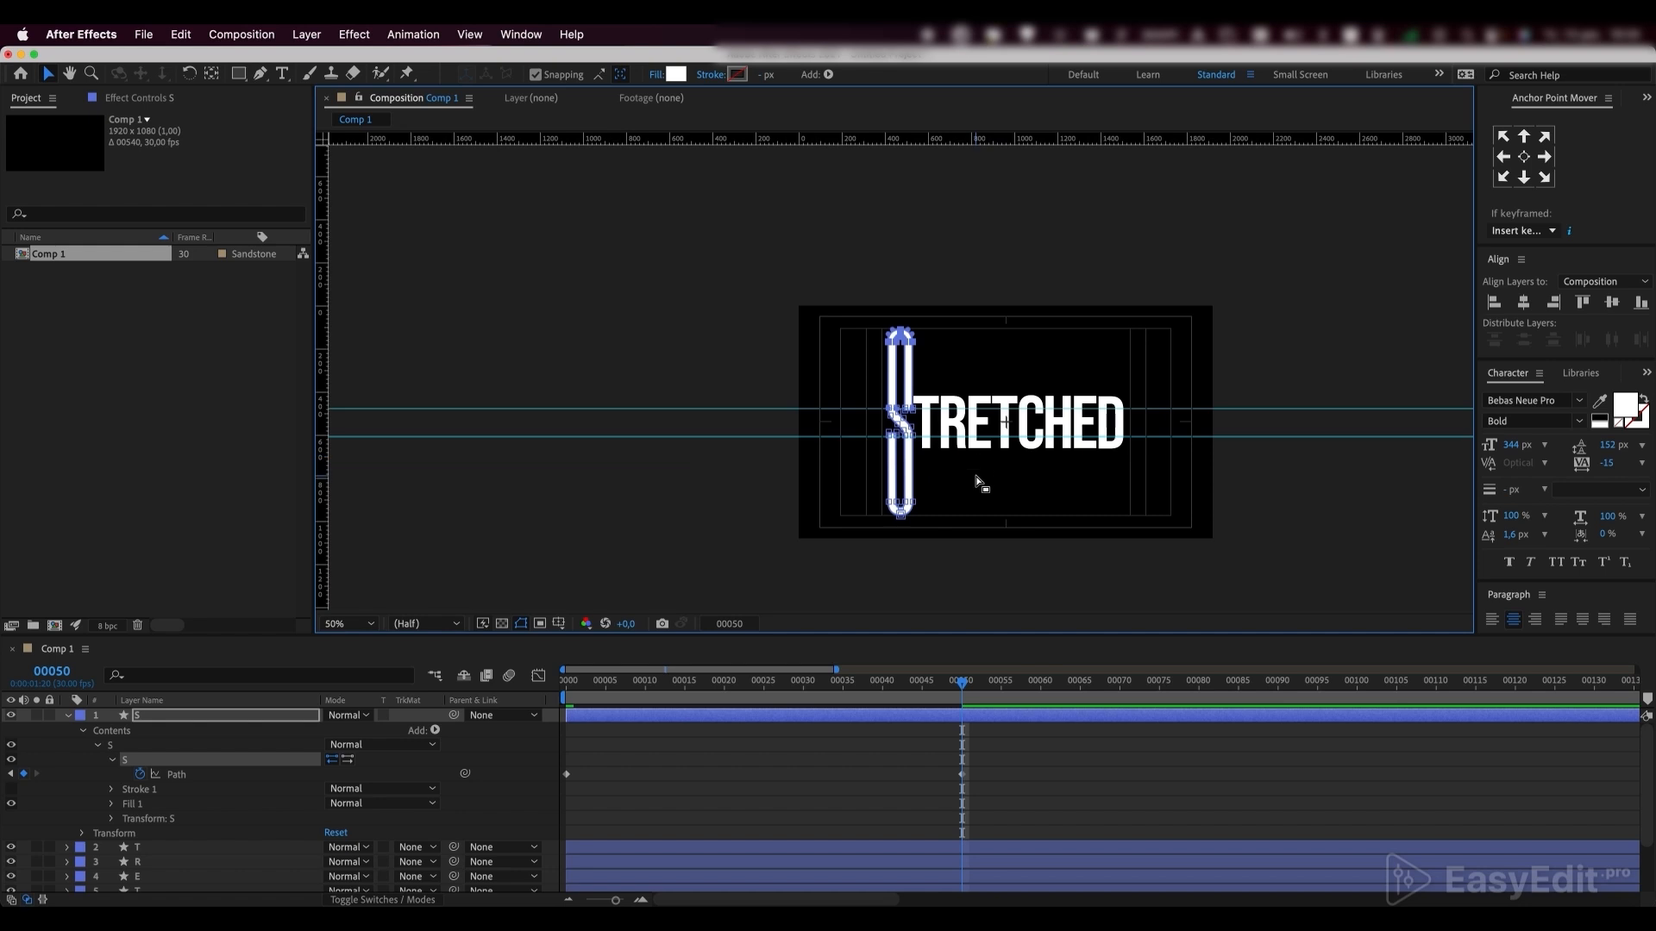
pyautogui.click(349, 624)
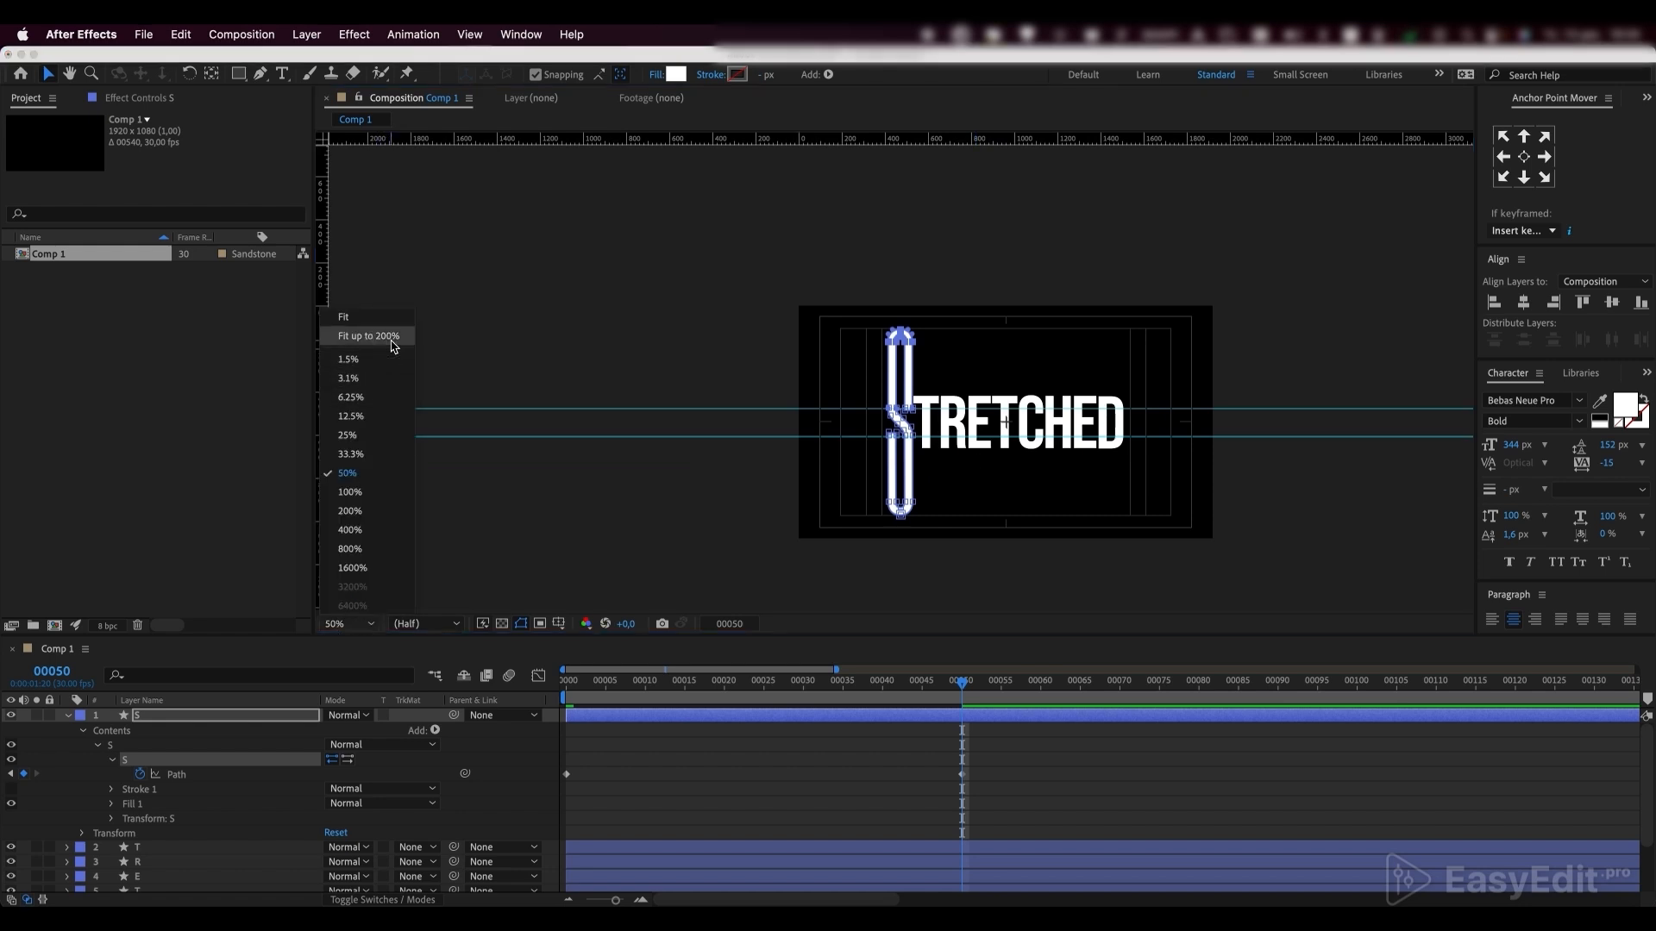
pyautogui.click(393, 340)
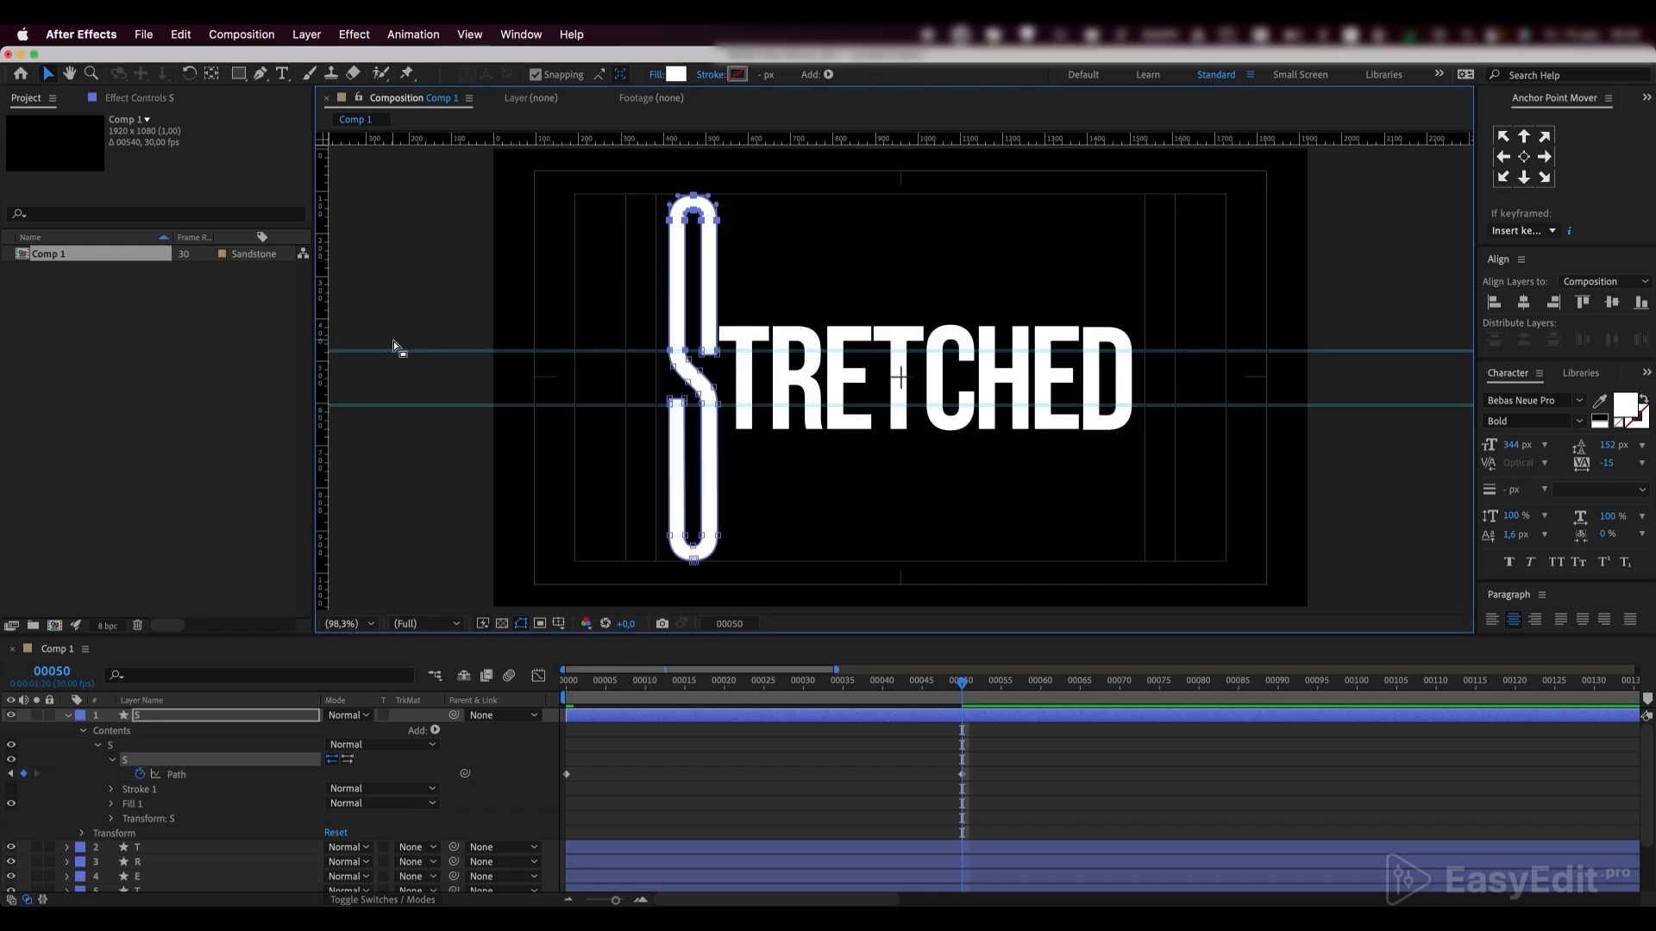
# Copy the S's Path keyframe from frame 0 to frame 100 and return to the first frame
pyautogui.click(567, 774)
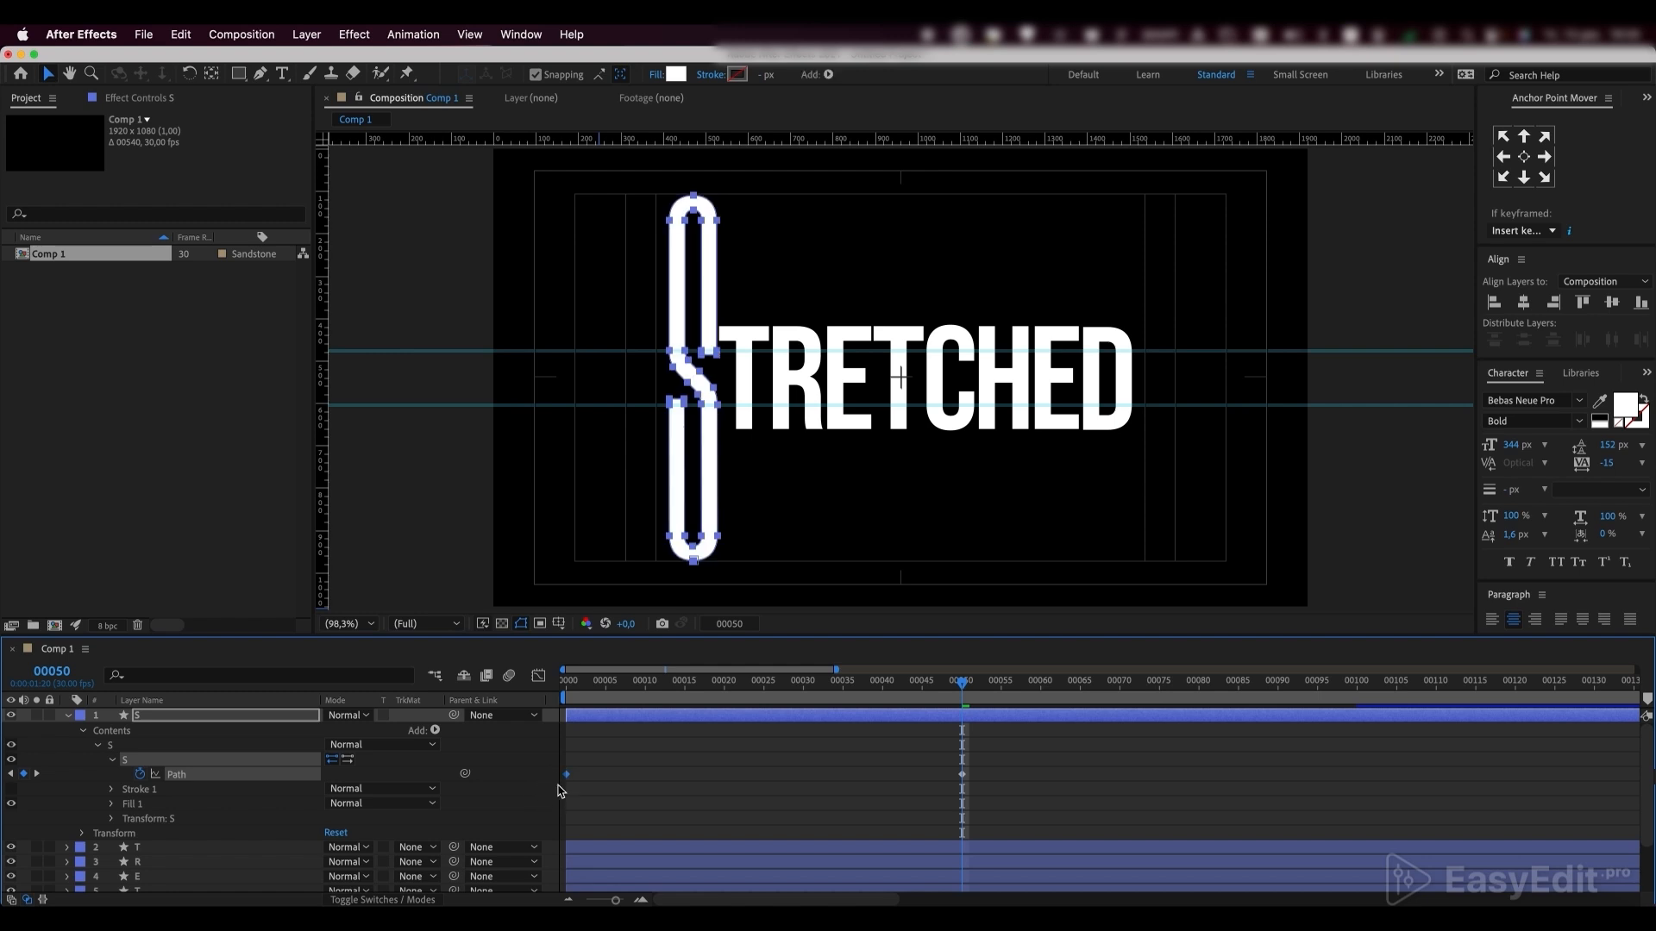
pyautogui.click(1358, 695)
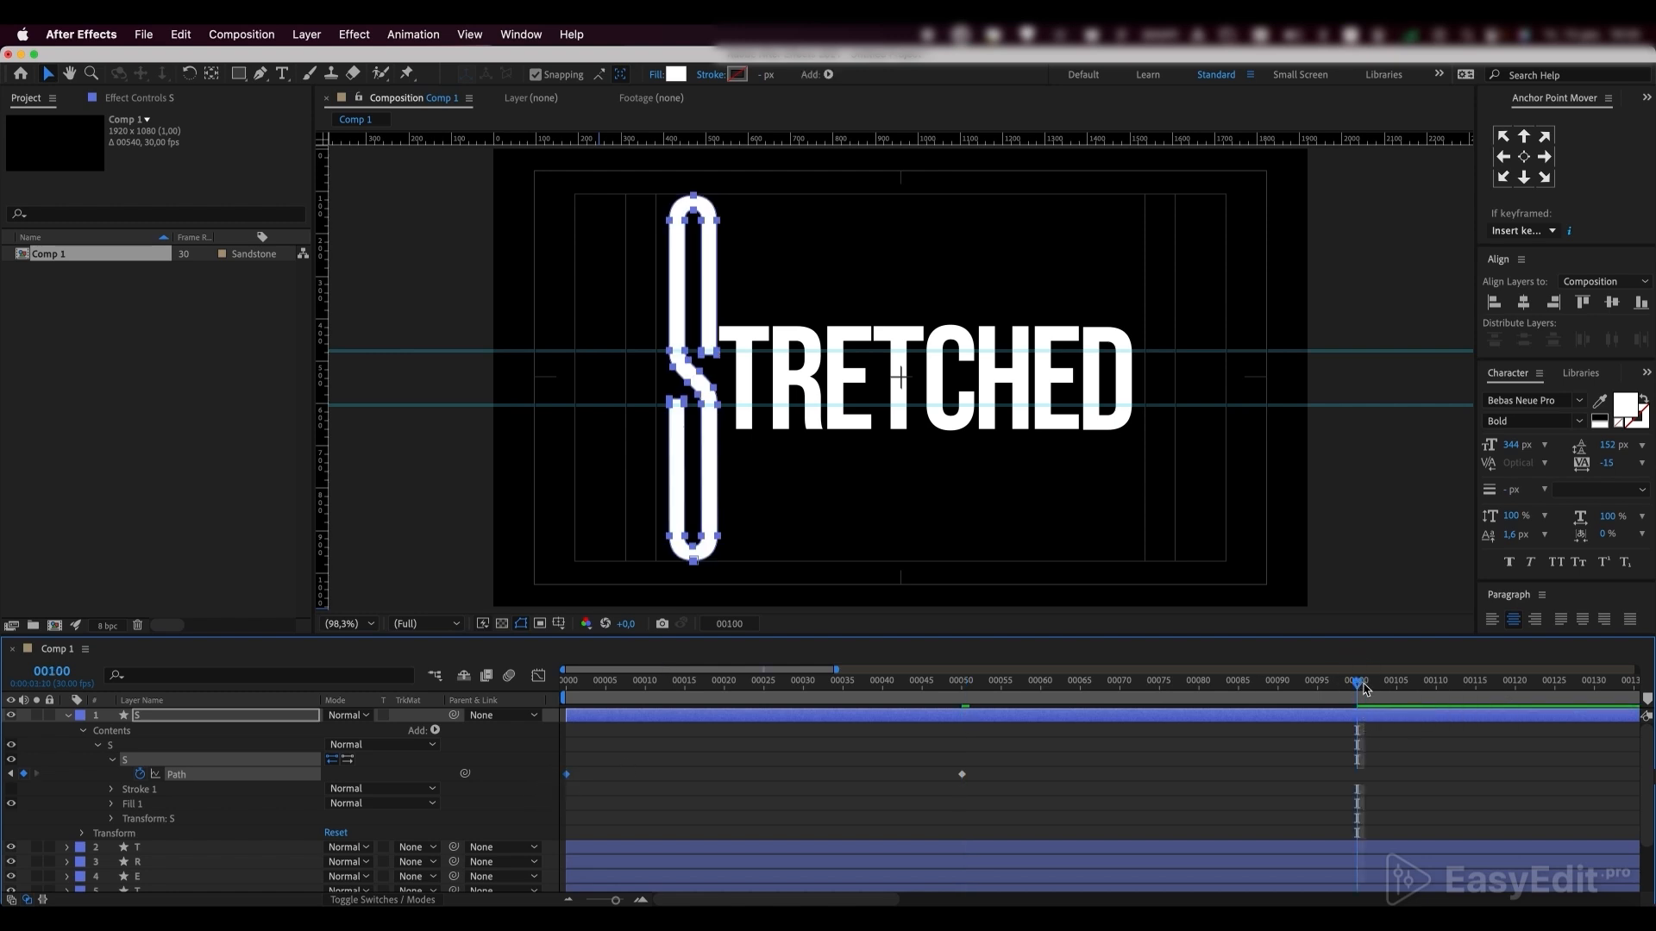
pyautogui.press('super+v')
pyautogui.moveTo(1361, 687); pyautogui.dragTo(568, 687)
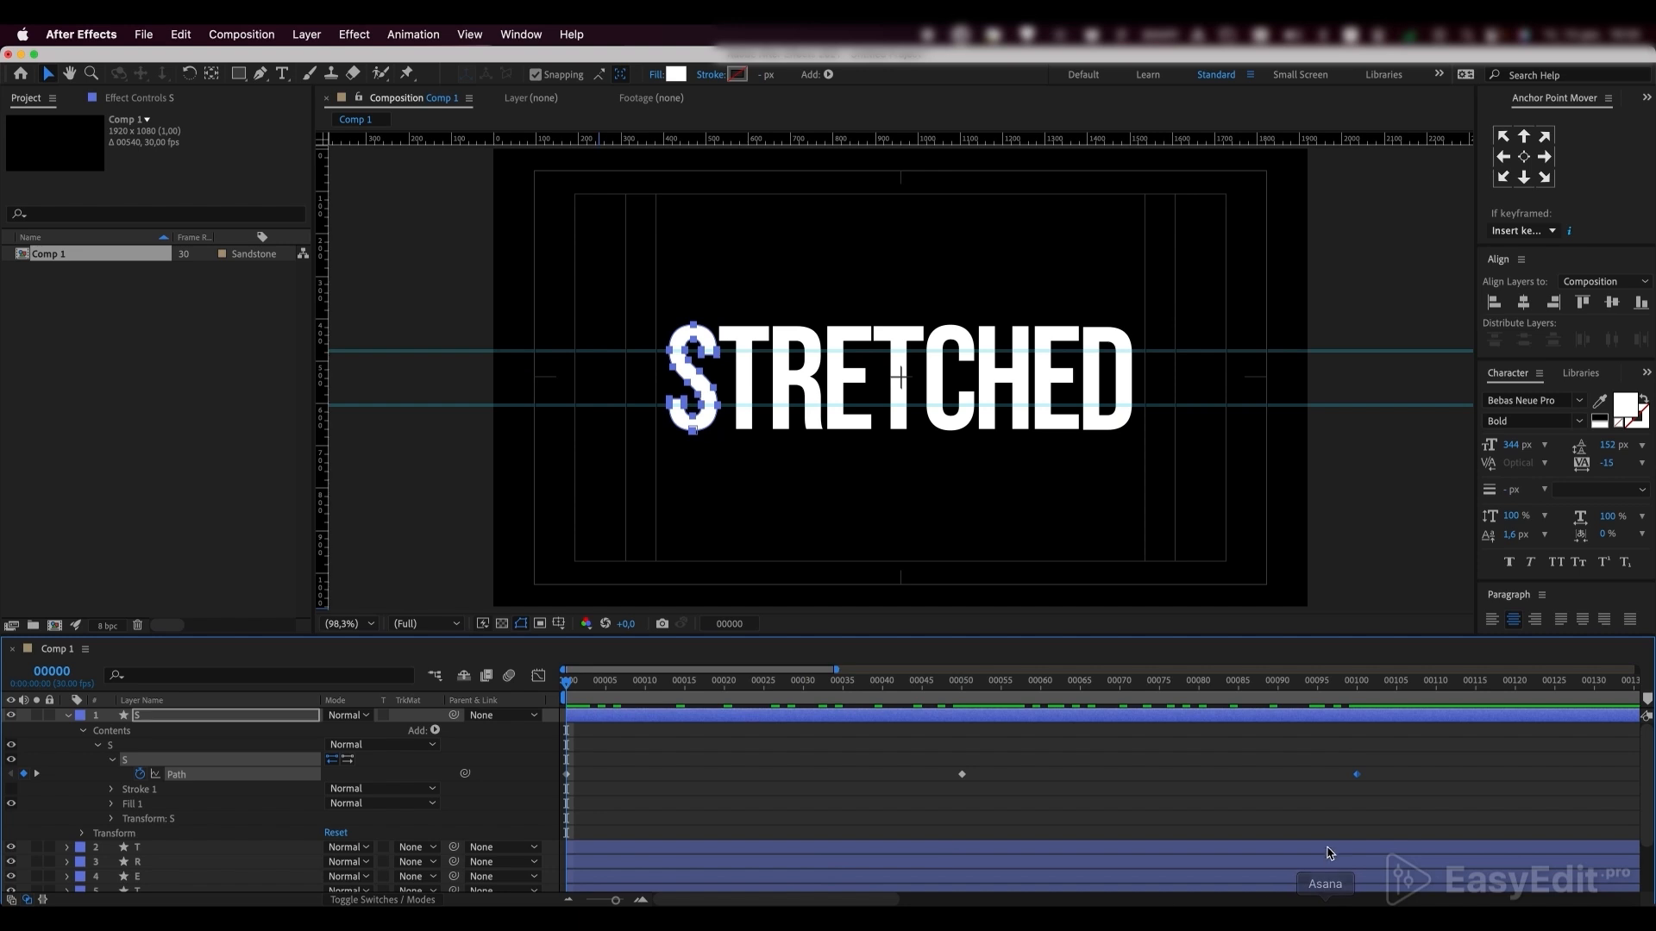
# Apply Easy Ease to the three S Path keyframes and extend their influence in the speed graph into sharp peaks midway between them
pyautogui.moveTo(1379, 763); pyautogui.dragTo(470, 806)
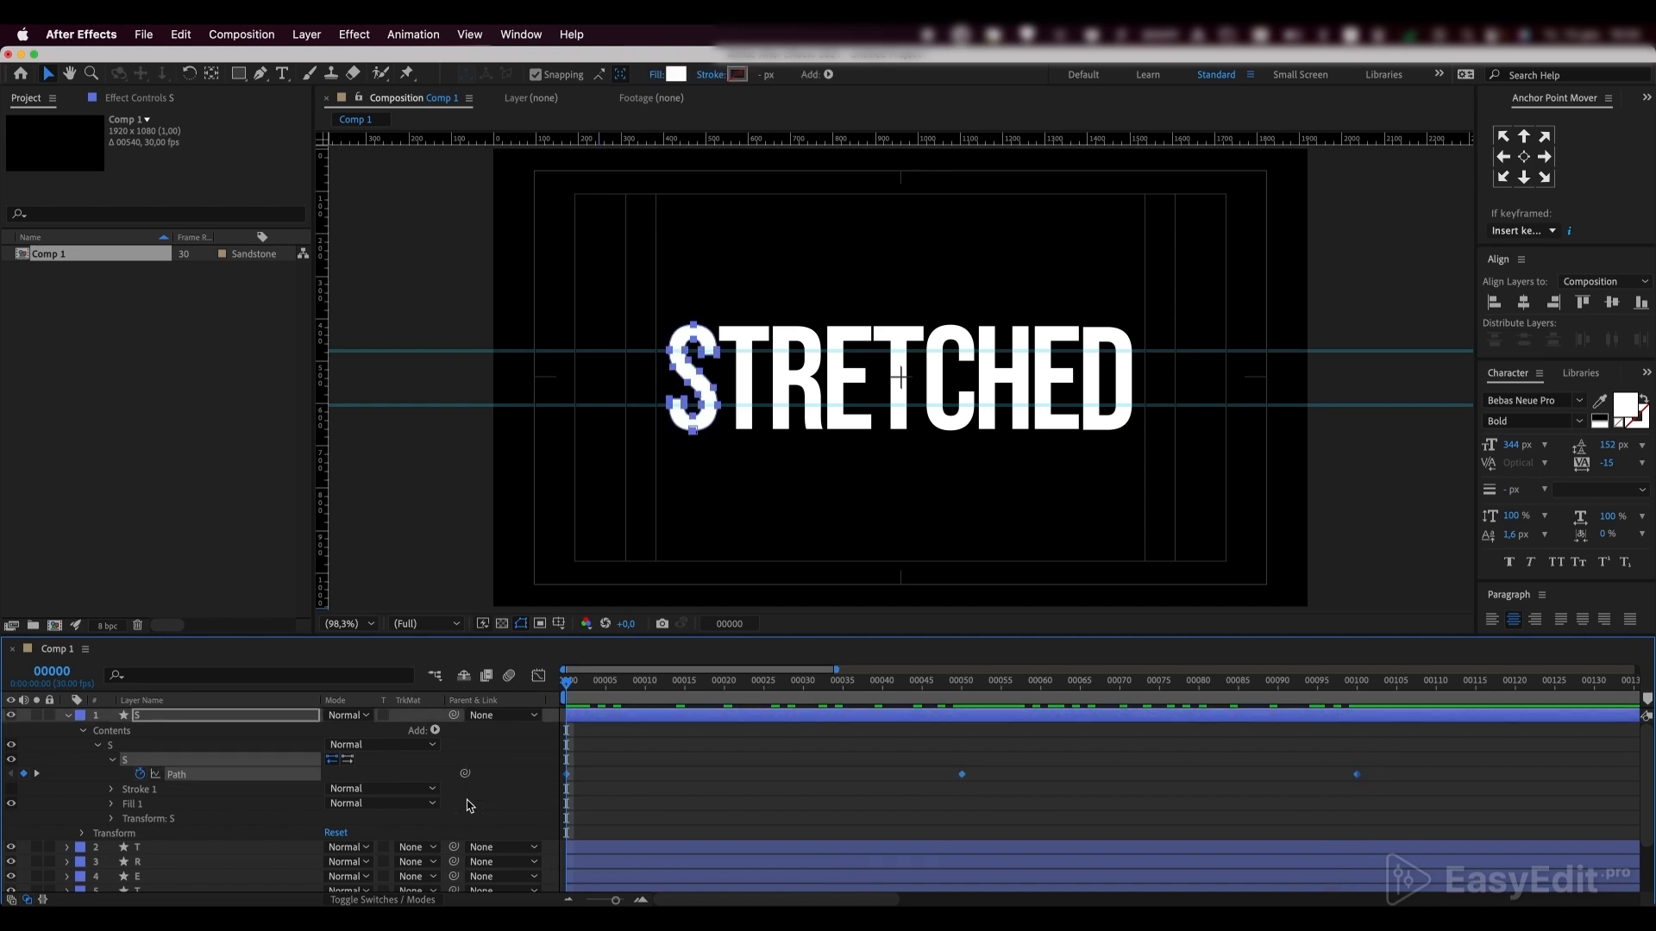
pyautogui.press('F9')
pyautogui.click(540, 674)
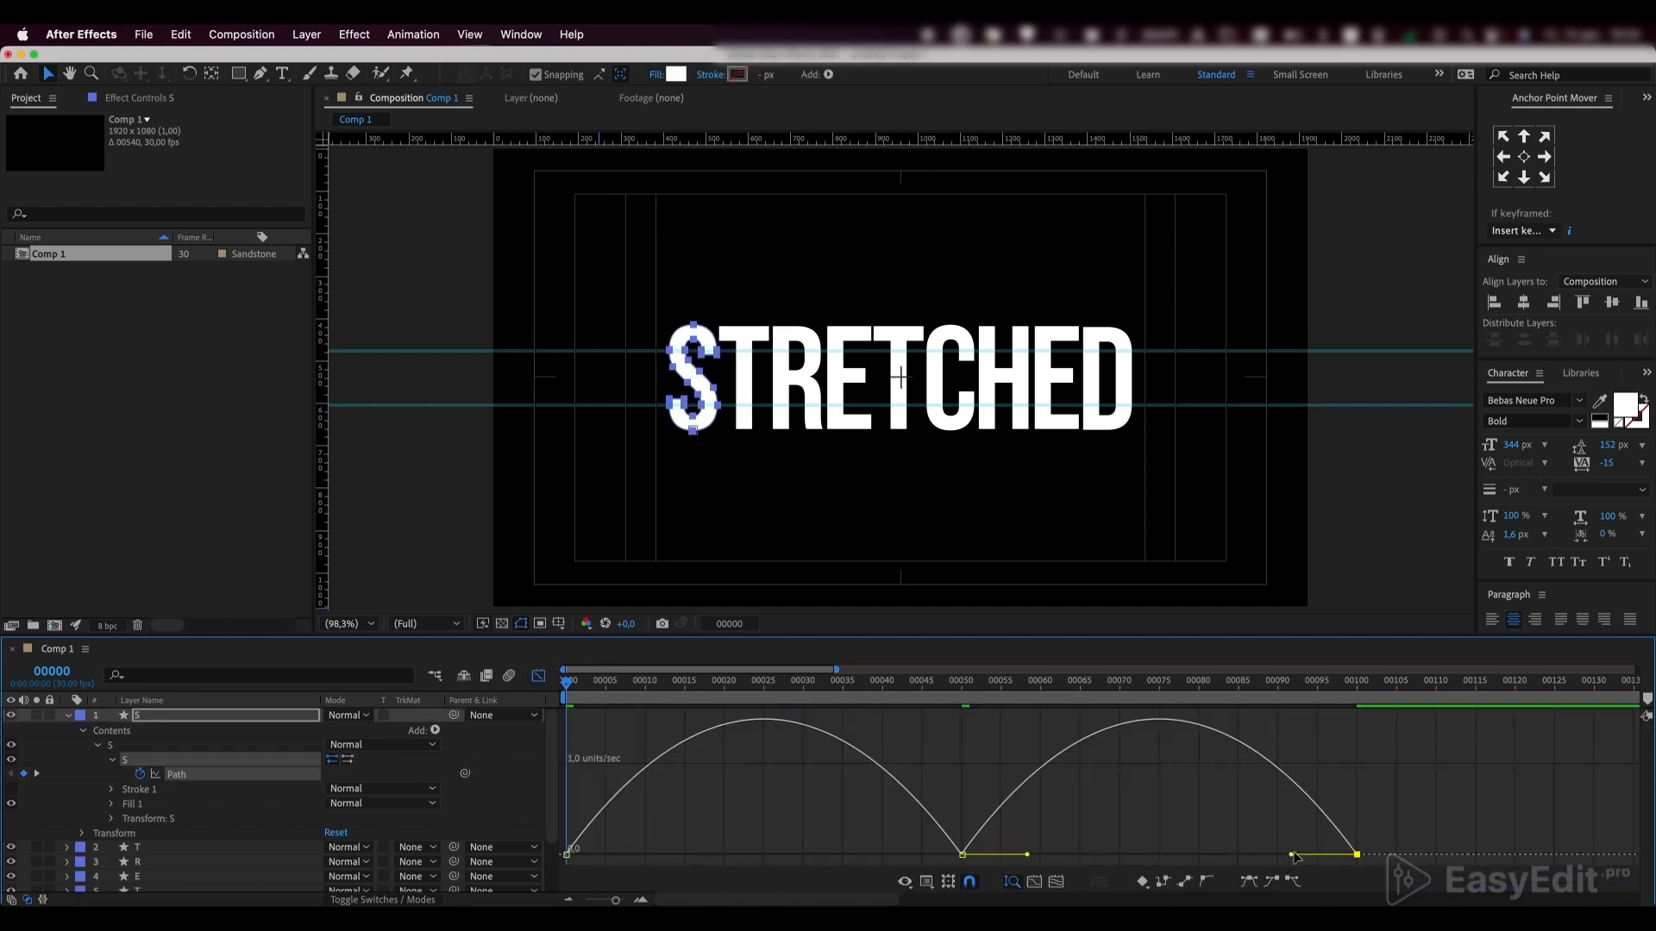
pyautogui.moveTo(1378, 828); pyautogui.dragTo(530, 884)
pyautogui.moveTo(1291, 856); pyautogui.dragTo(1160, 862)
# Preview the stretch animation, close the graph editor, and play back the animation of the whole word
pyautogui.press('space')
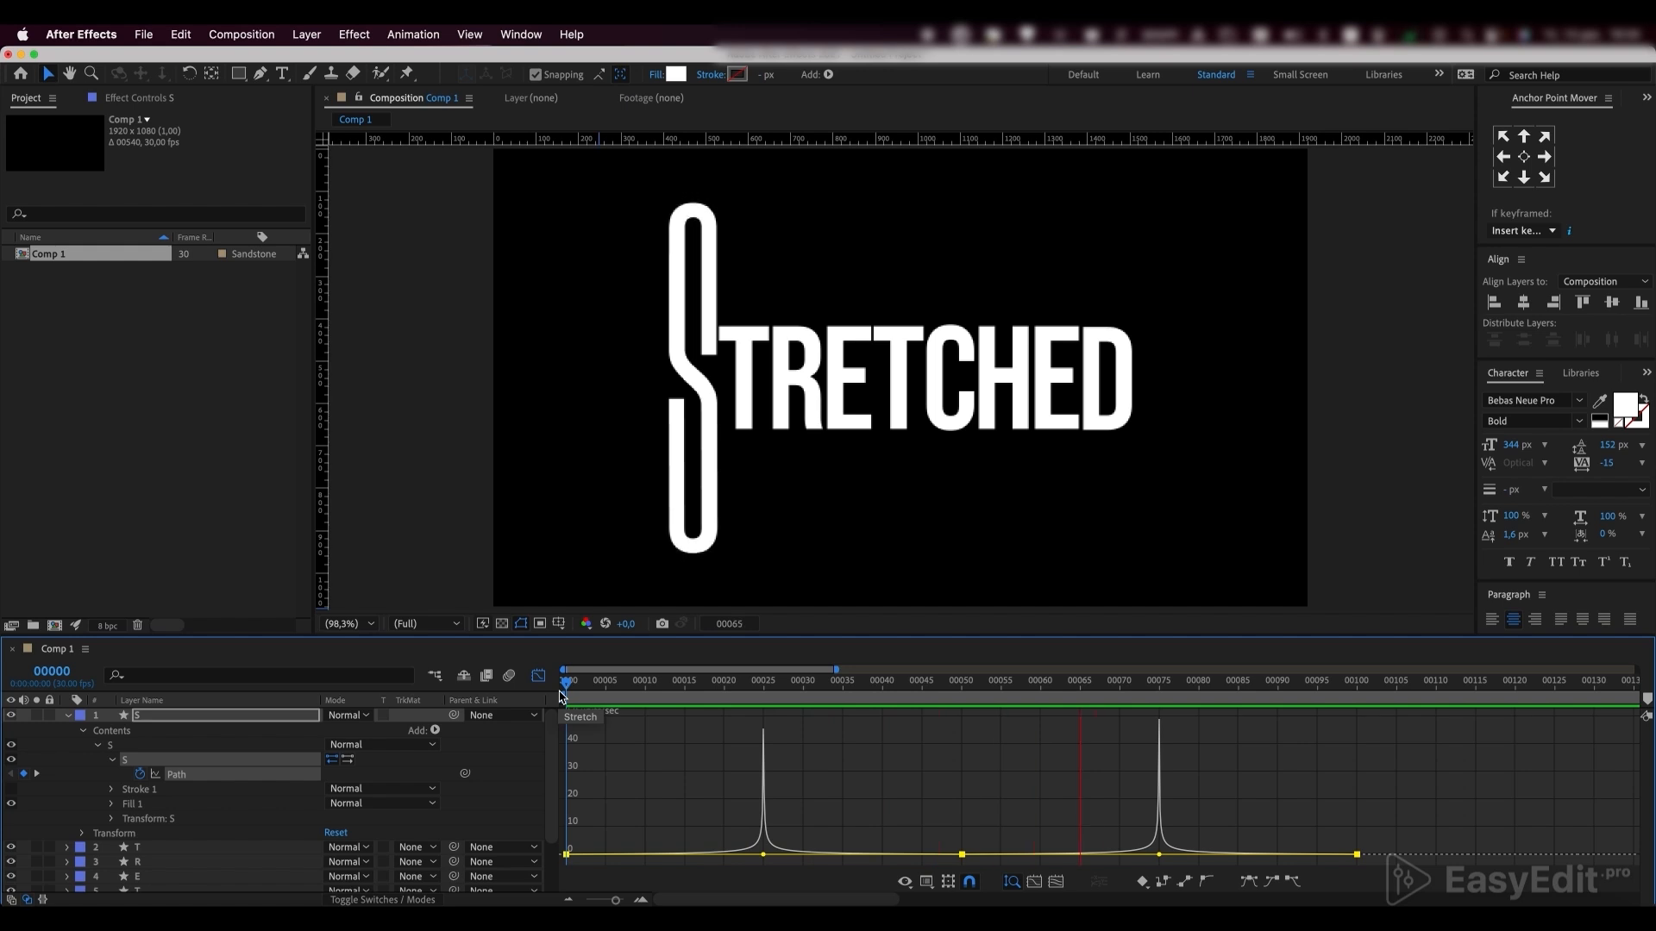
pyautogui.click(538, 675)
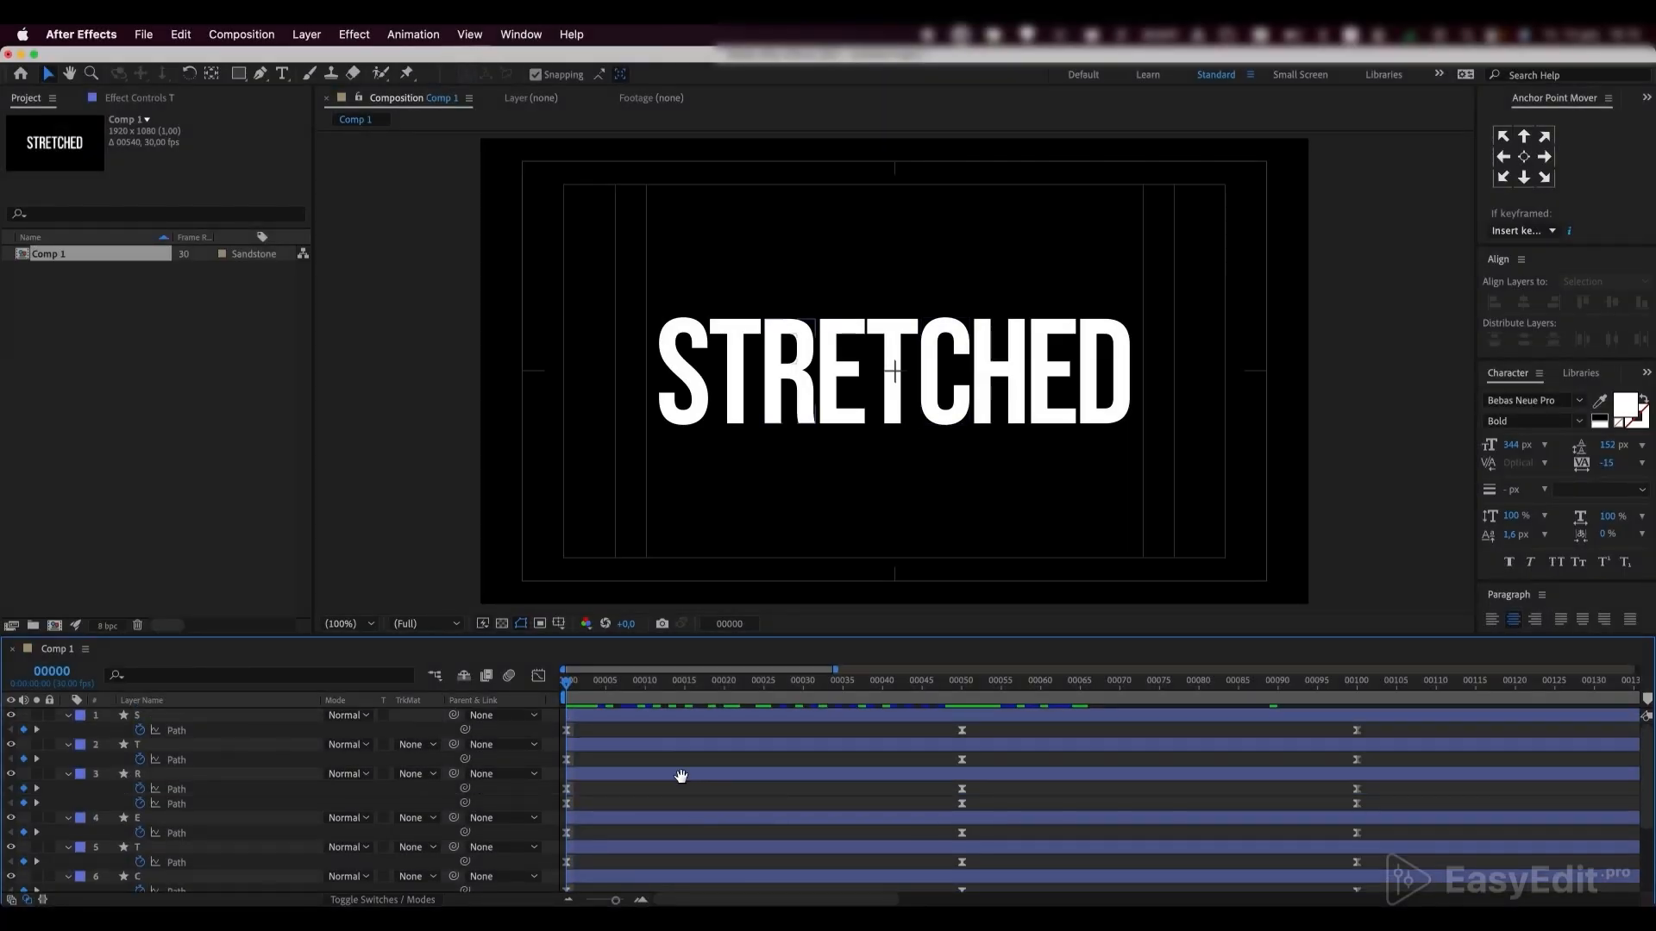
pyautogui.press('space')
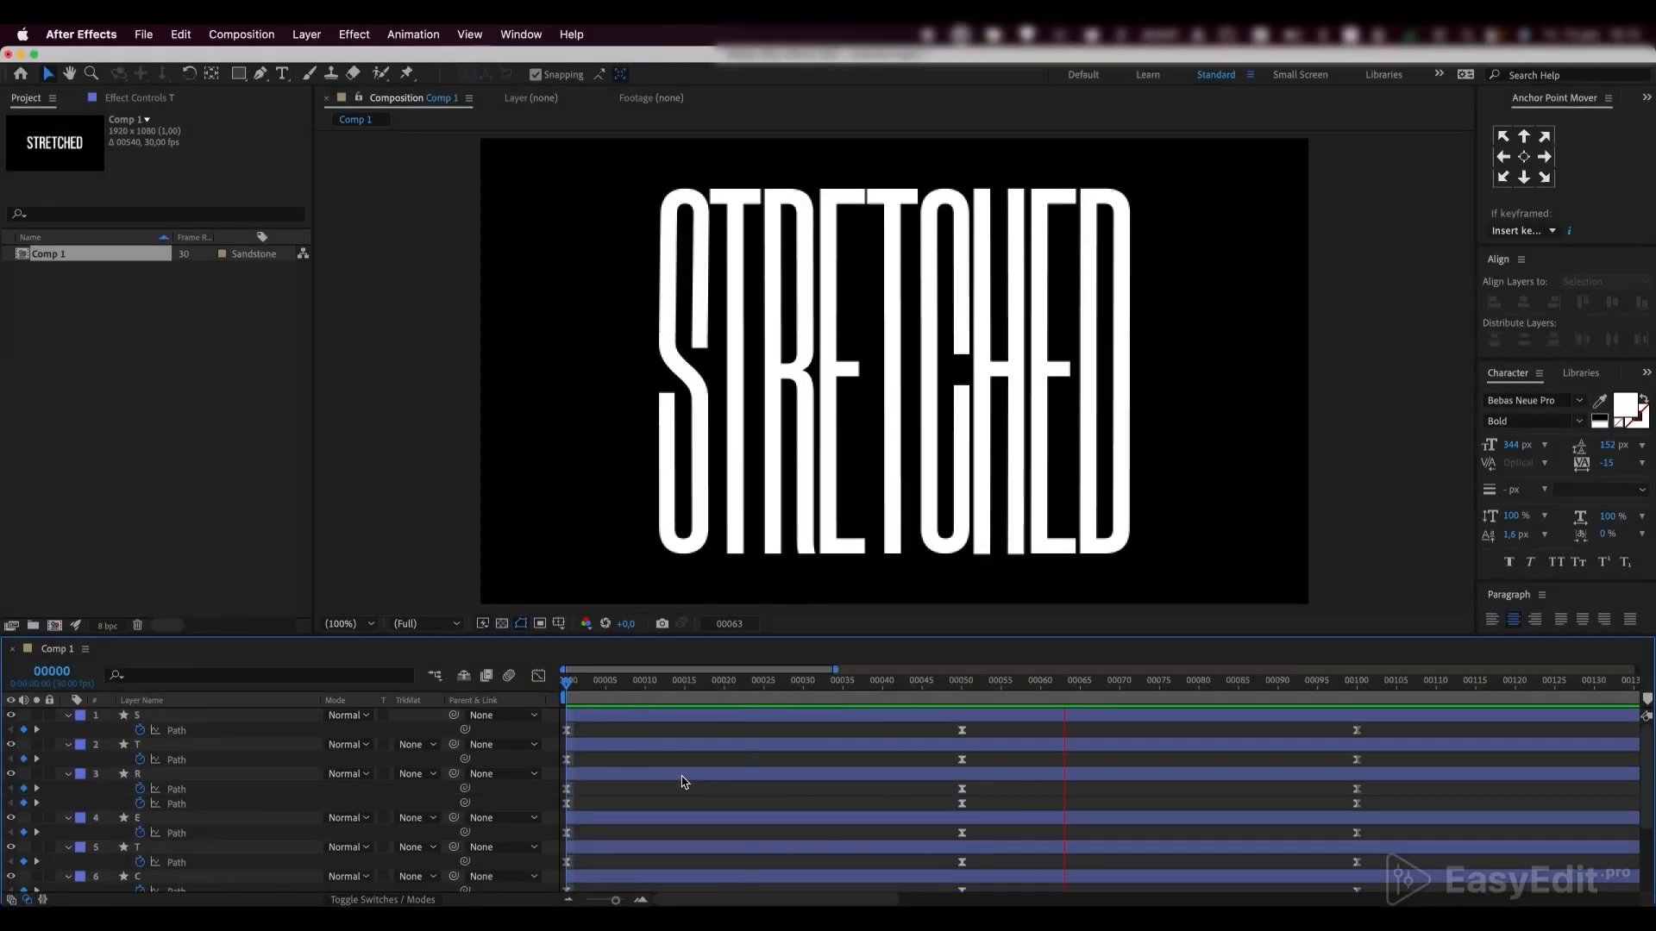
pyautogui.press('space')
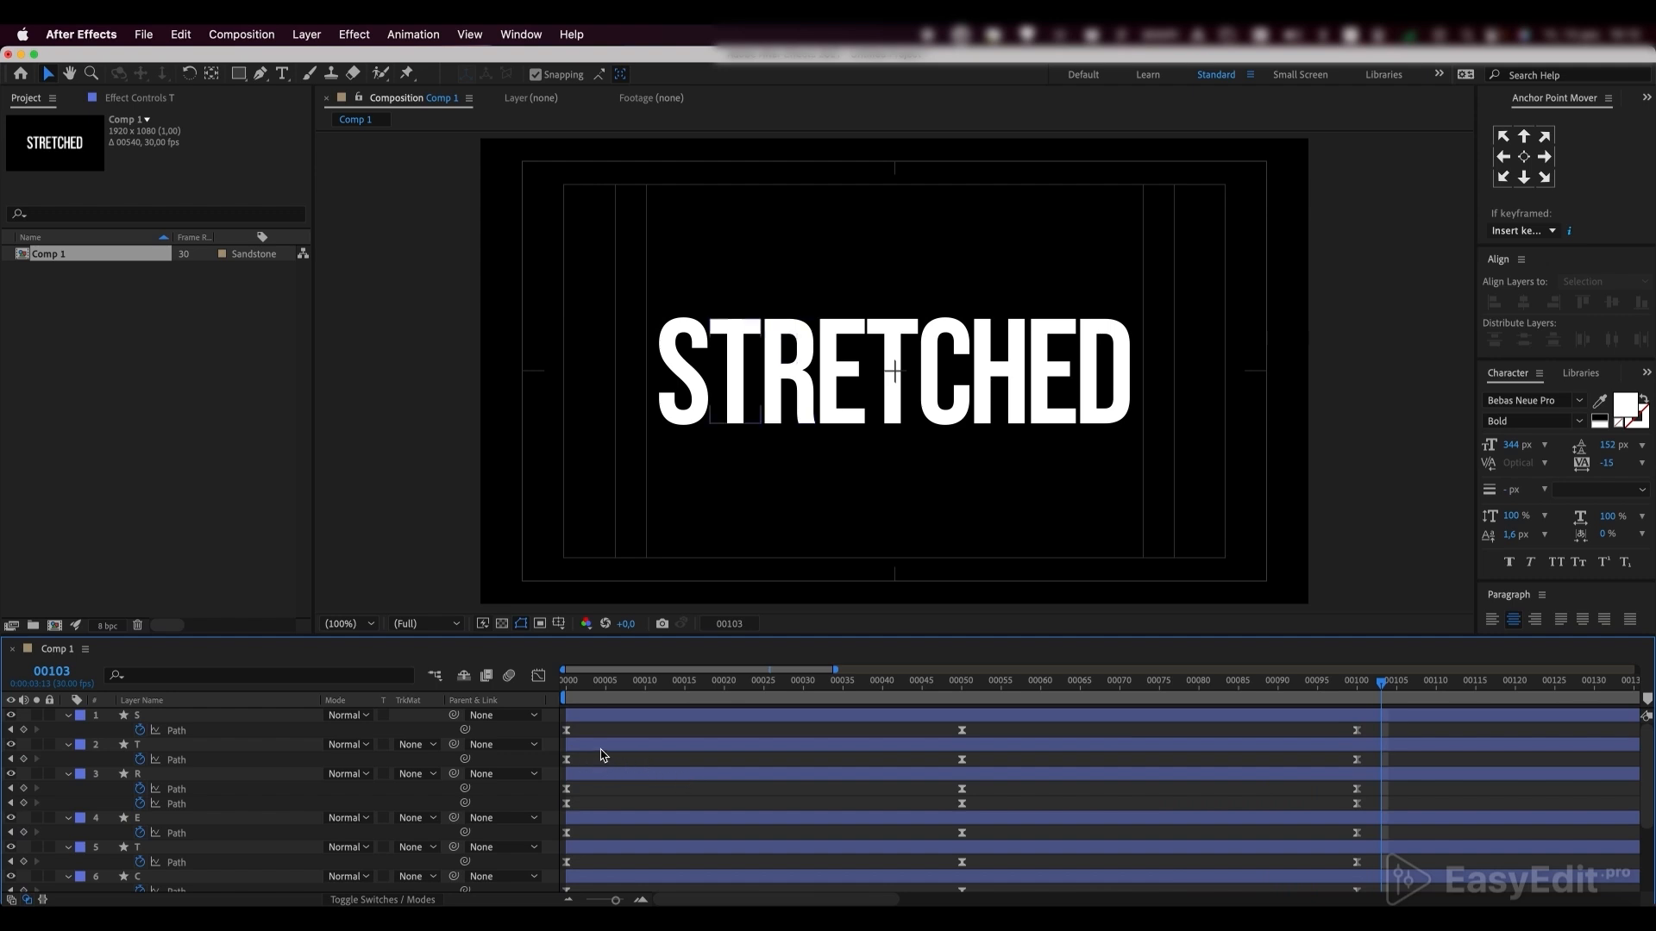
# Shift the Path keyframes of the first T to start at frame 5 and both R Path keyframe sets to frame 10
pyautogui.click(201, 758)
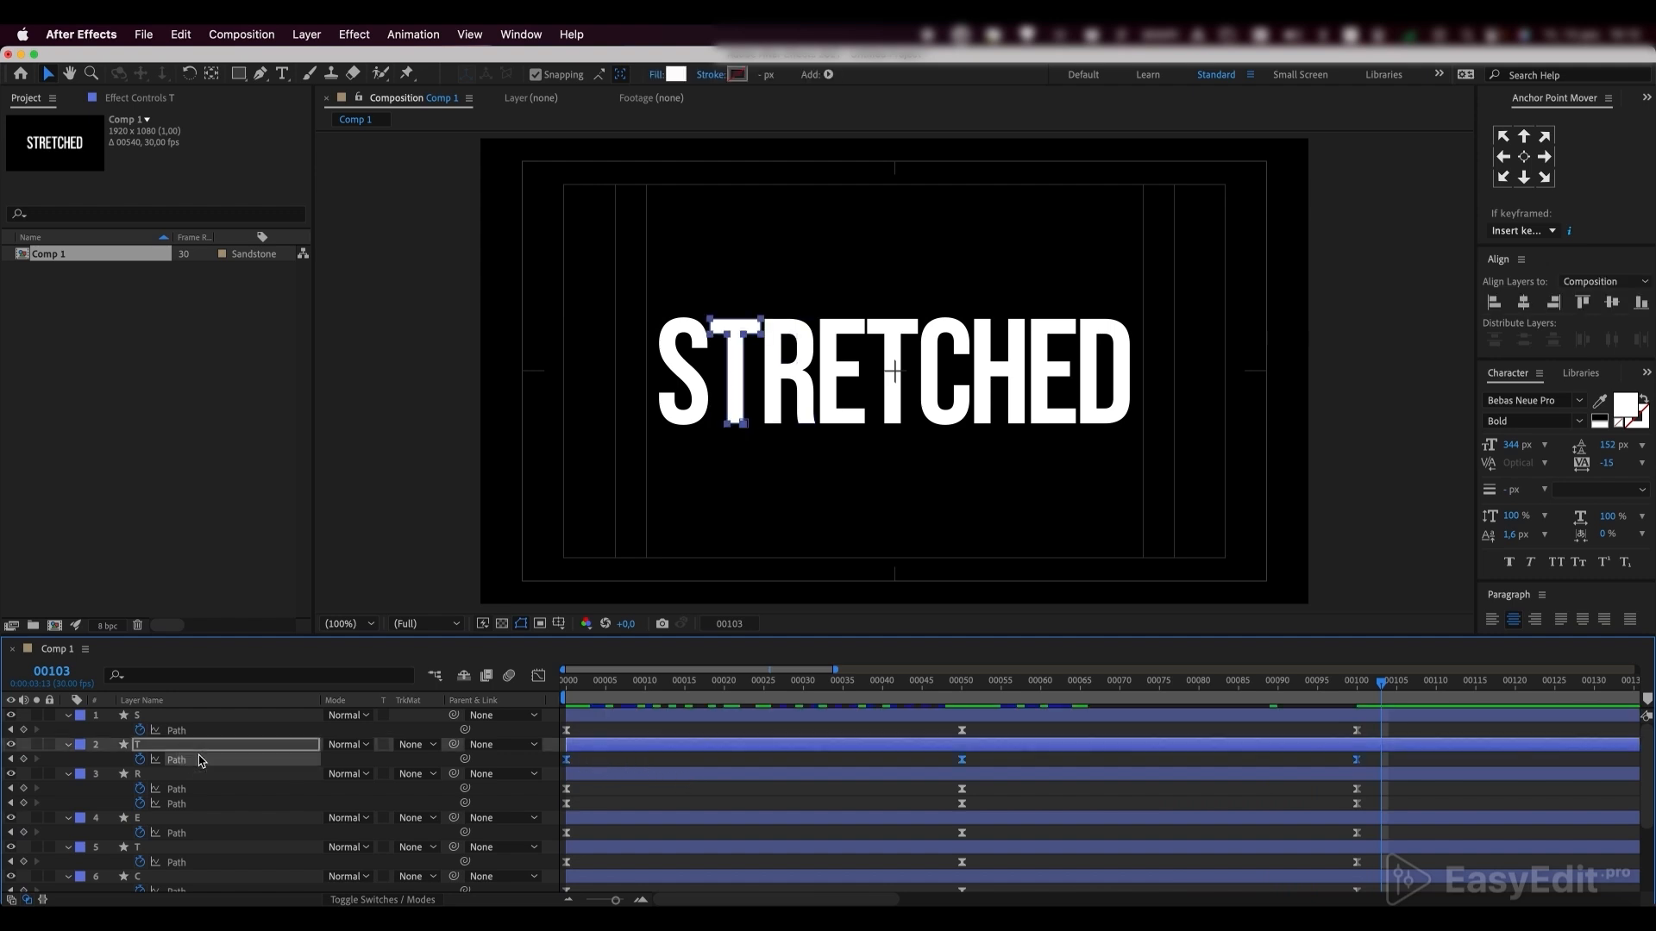
pyautogui.click(606, 686)
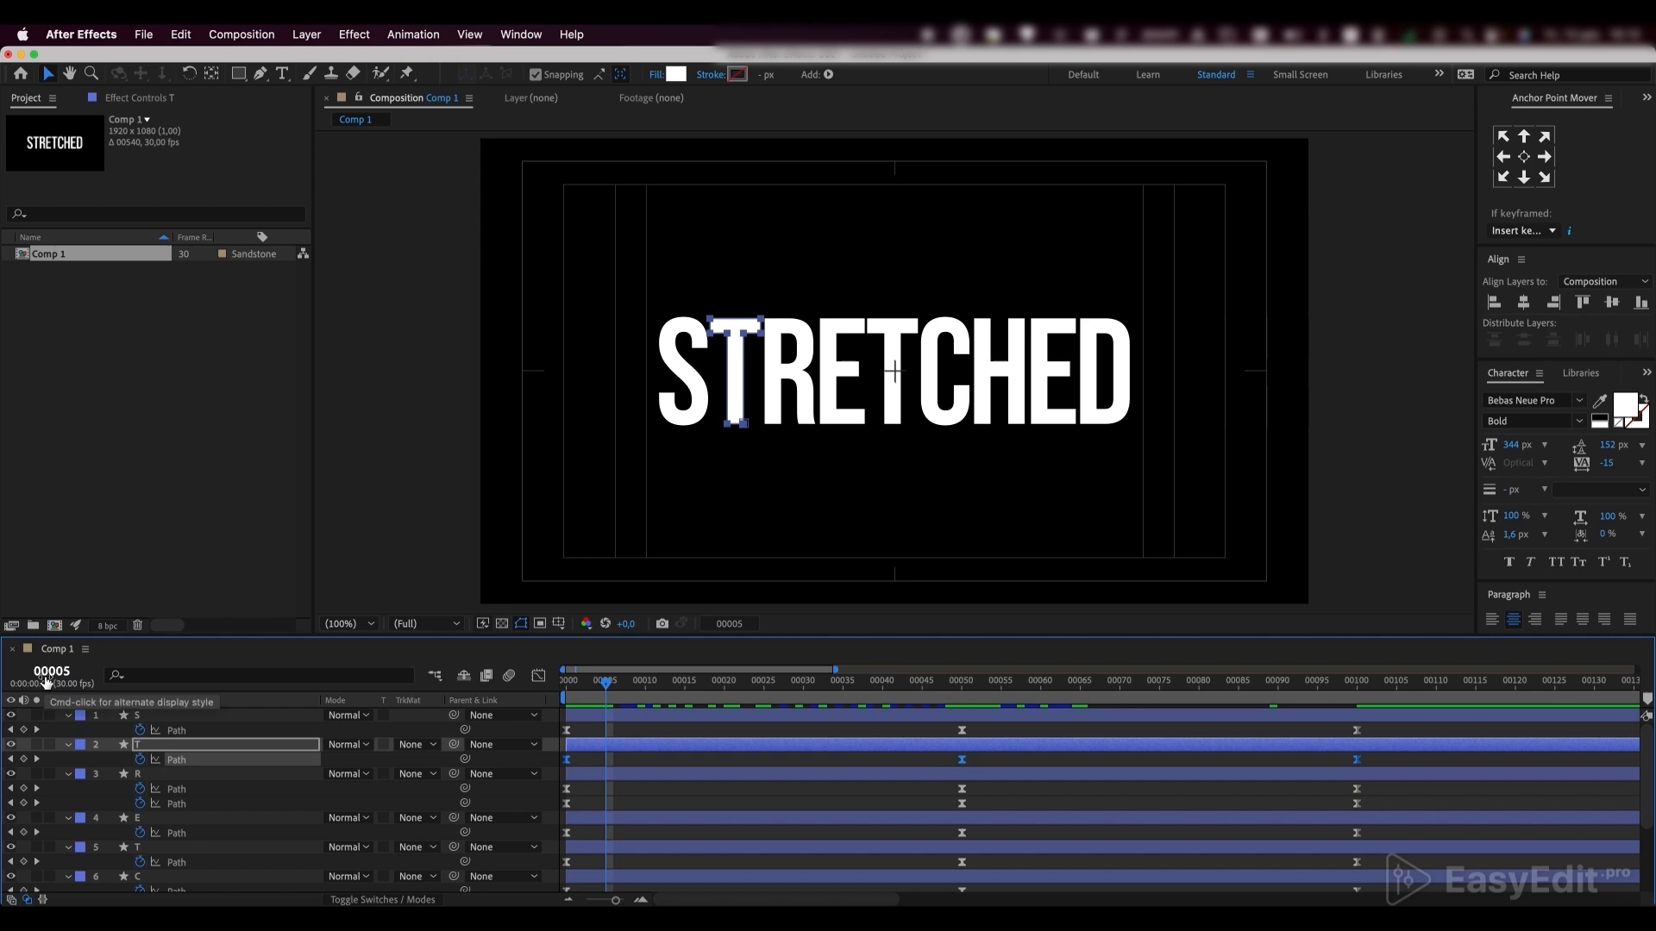
pyautogui.moveTo(566, 761); pyautogui.dragTo(686, 836)
pyautogui.click(645, 686)
pyautogui.click(211, 789)
pyautogui.keyDown('shift'); pyautogui.click(219, 805); pyautogui.keyUp('shift')
# Shift the Path keyframes of the first E to start at frame 15, the second T at frame 20 and the C at frame 25
pyautogui.click(684, 687)
pyautogui.click(212, 834)
pyautogui.click(724, 687)
pyautogui.click(211, 863)
pyautogui.moveTo(566, 863); pyautogui.dragTo(724, 863)
pyautogui.click(212, 834)
pyautogui.moveTo(567, 833); pyautogui.dragTo(765, 836)
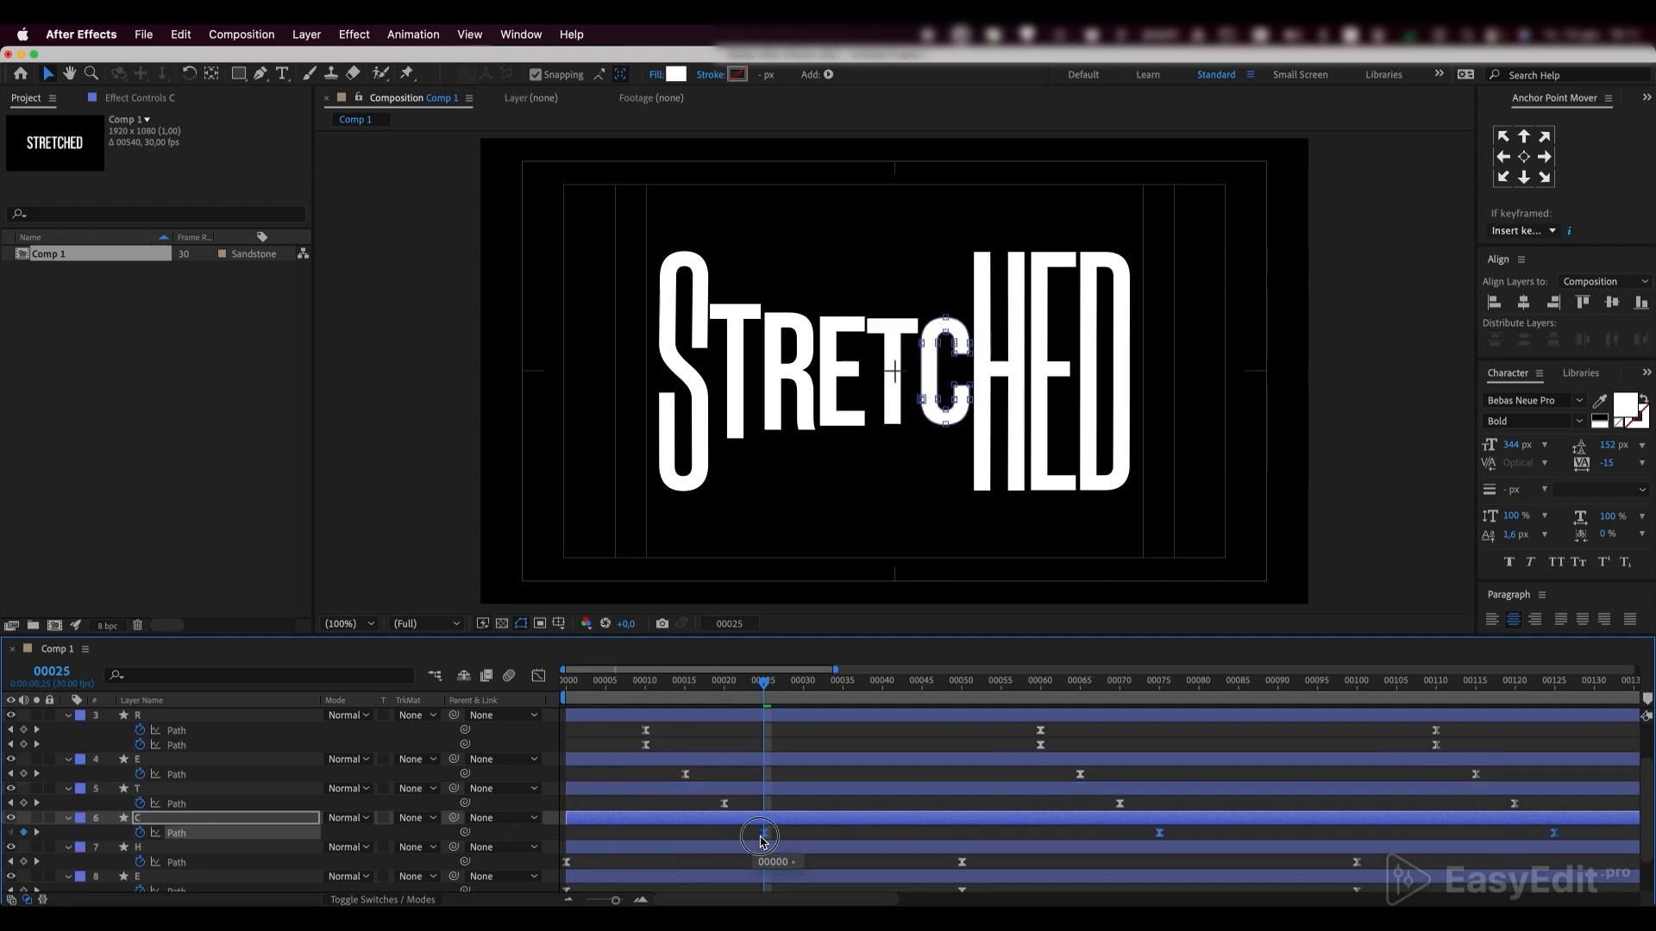
# Shift the Path keyframes of the H to start at frame 30, the second E at frame 35 and the D at frame 40
pyautogui.click(803, 686)
pyautogui.click(211, 862)
pyautogui.click(843, 685)
pyautogui.moveTo(567, 863); pyautogui.dragTo(883, 870)
pyautogui.click(211, 841)
pyautogui.click(882, 686)
pyautogui.click(176, 870)
pyautogui.keyDown('shift'); pyautogui.click(176, 884); pyautogui.keyUp('shift')
# Preview the staggered letter animation from the first frame
pyautogui.scroll(4, 690, 791)
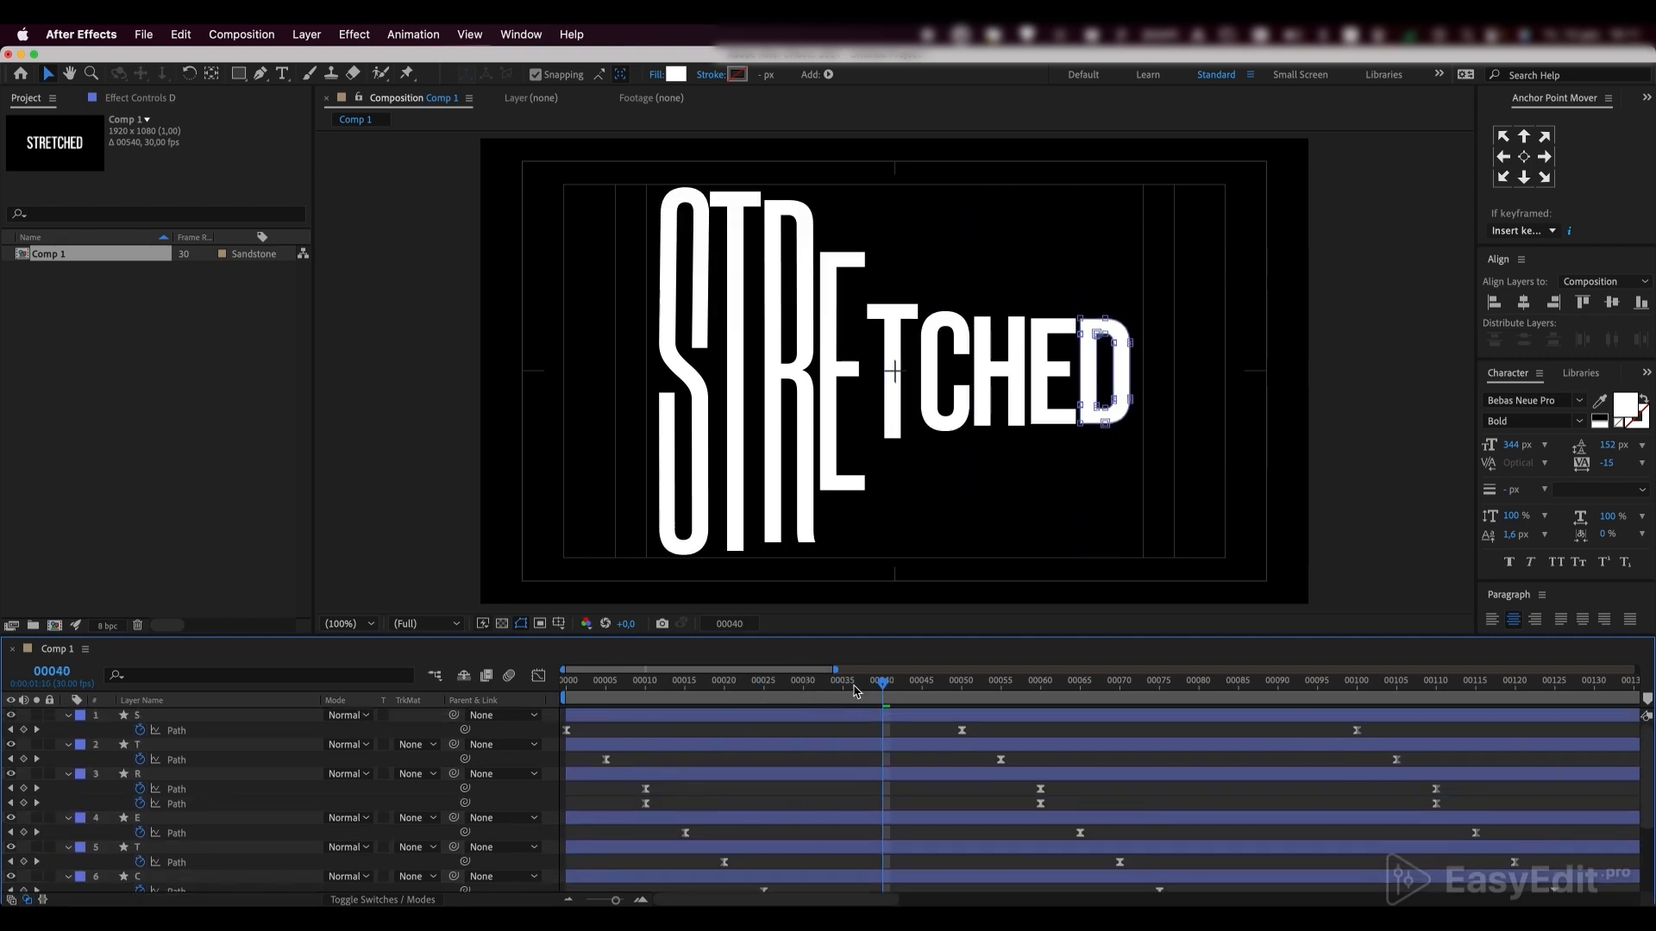
pyautogui.press('Home')
pyautogui.press('space')
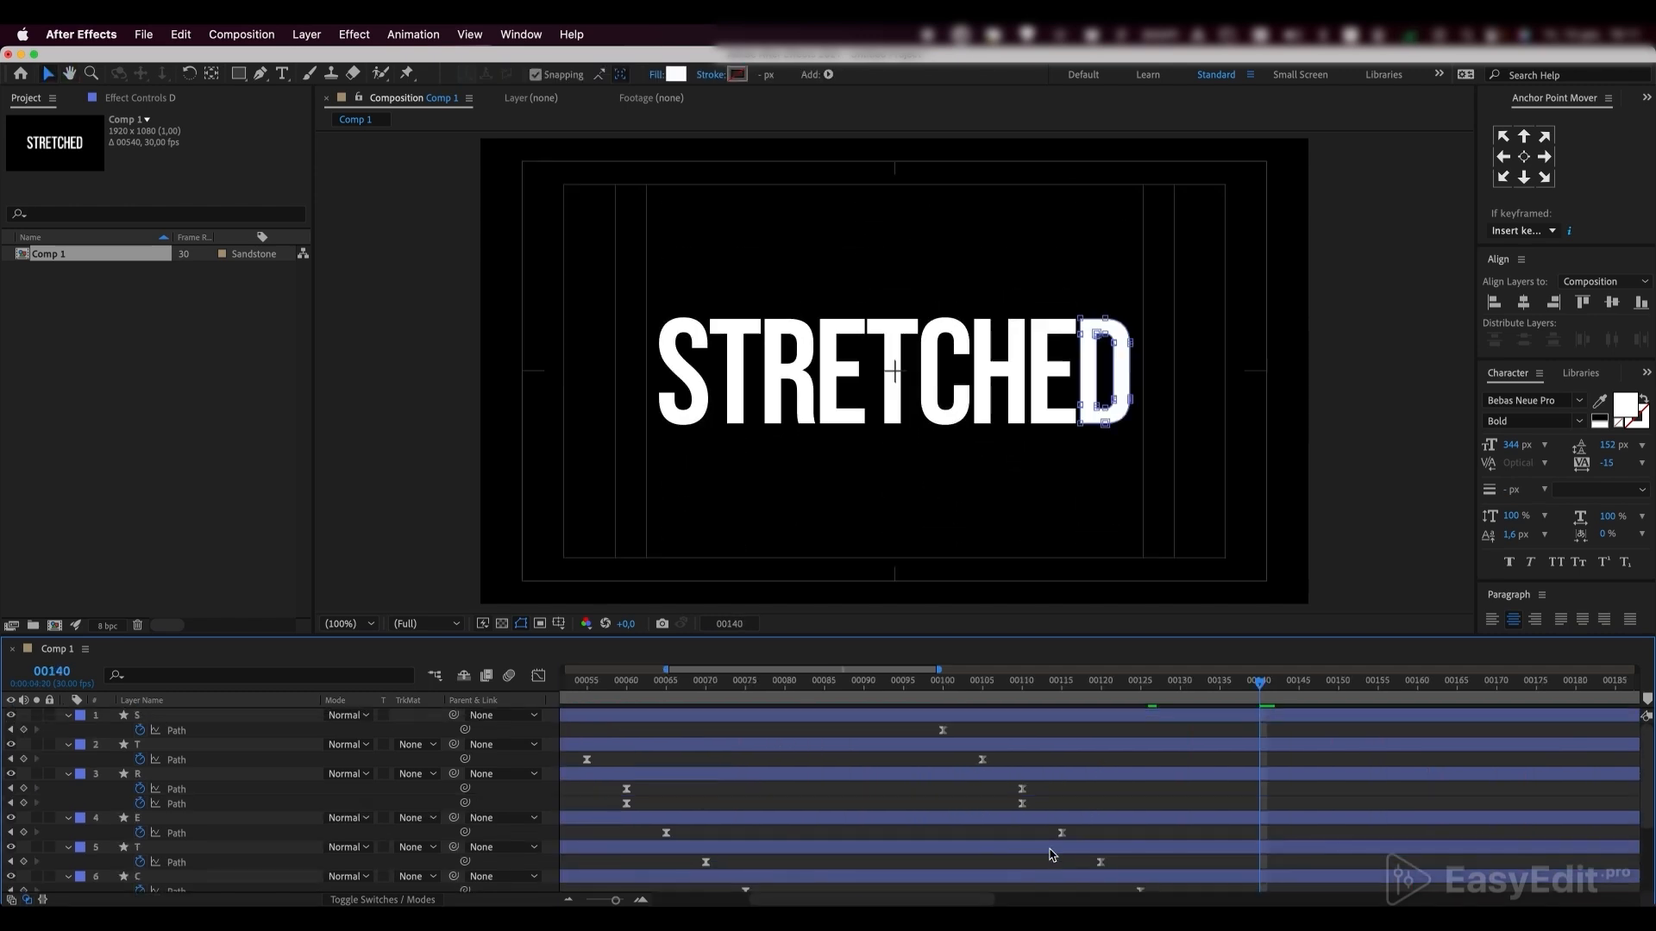
# Cut all letter layers at frame 140 and remove everything after that frame
pyautogui.hscroll(-1, 1036, 731)
pyautogui.keyDown('shift'); pyautogui.click(1040, 717); pyautogui.keyUp('shift')
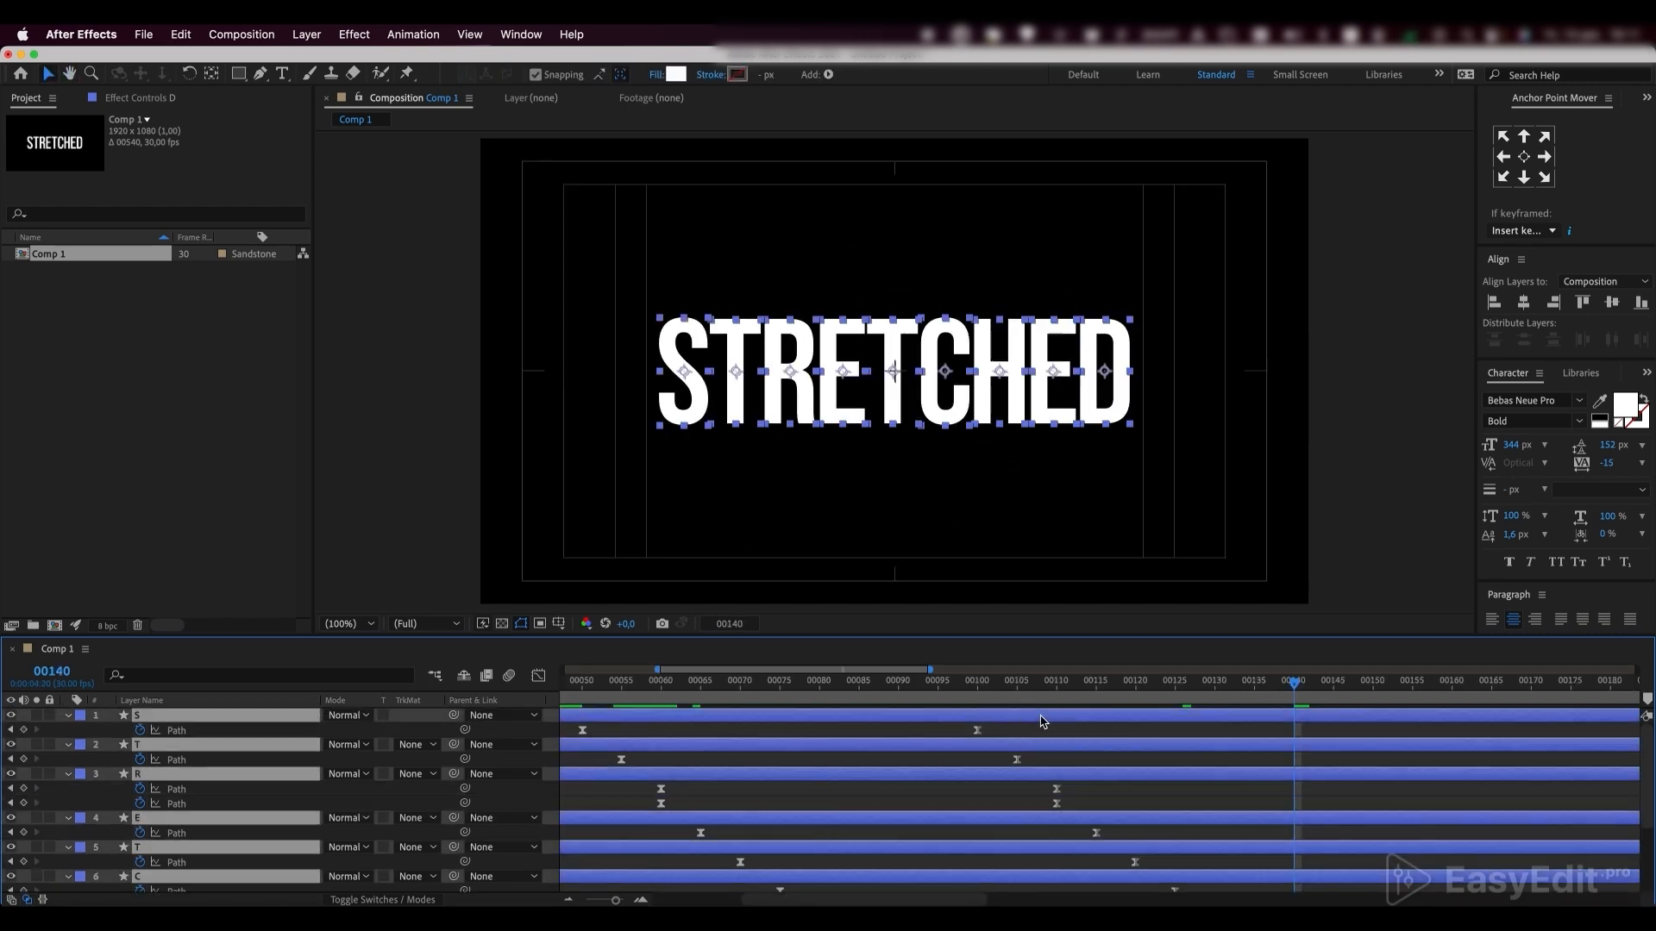
pyautogui.press('u')
pyautogui.hotkey('alt', ']')
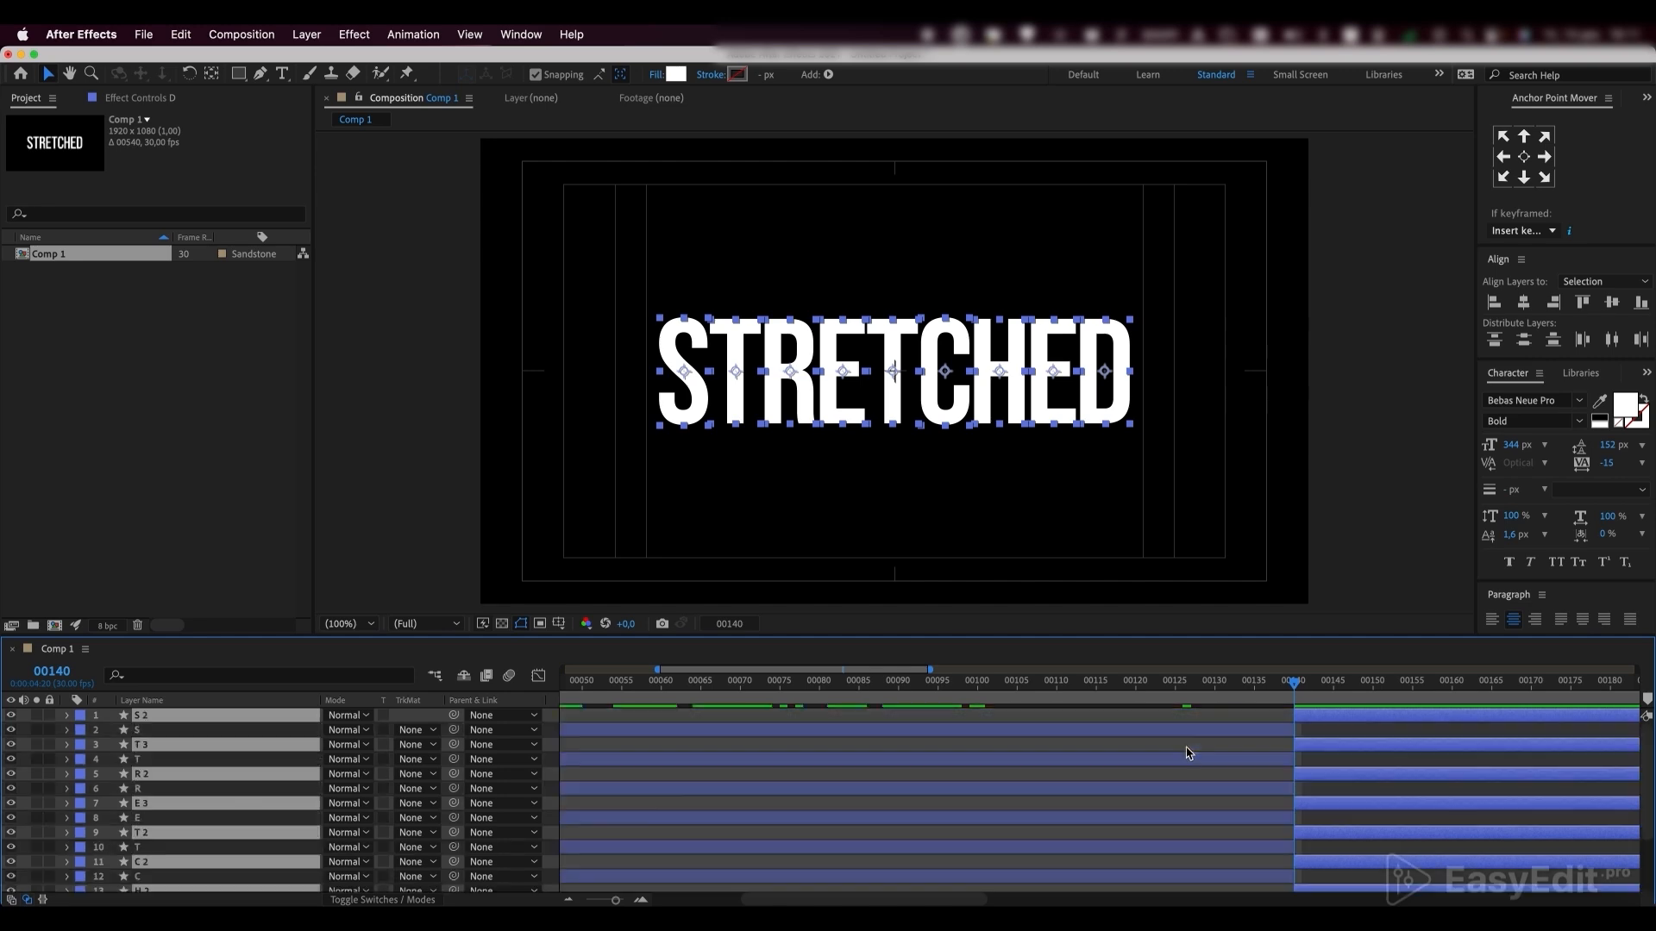
pyautogui.press('super+shift+a')
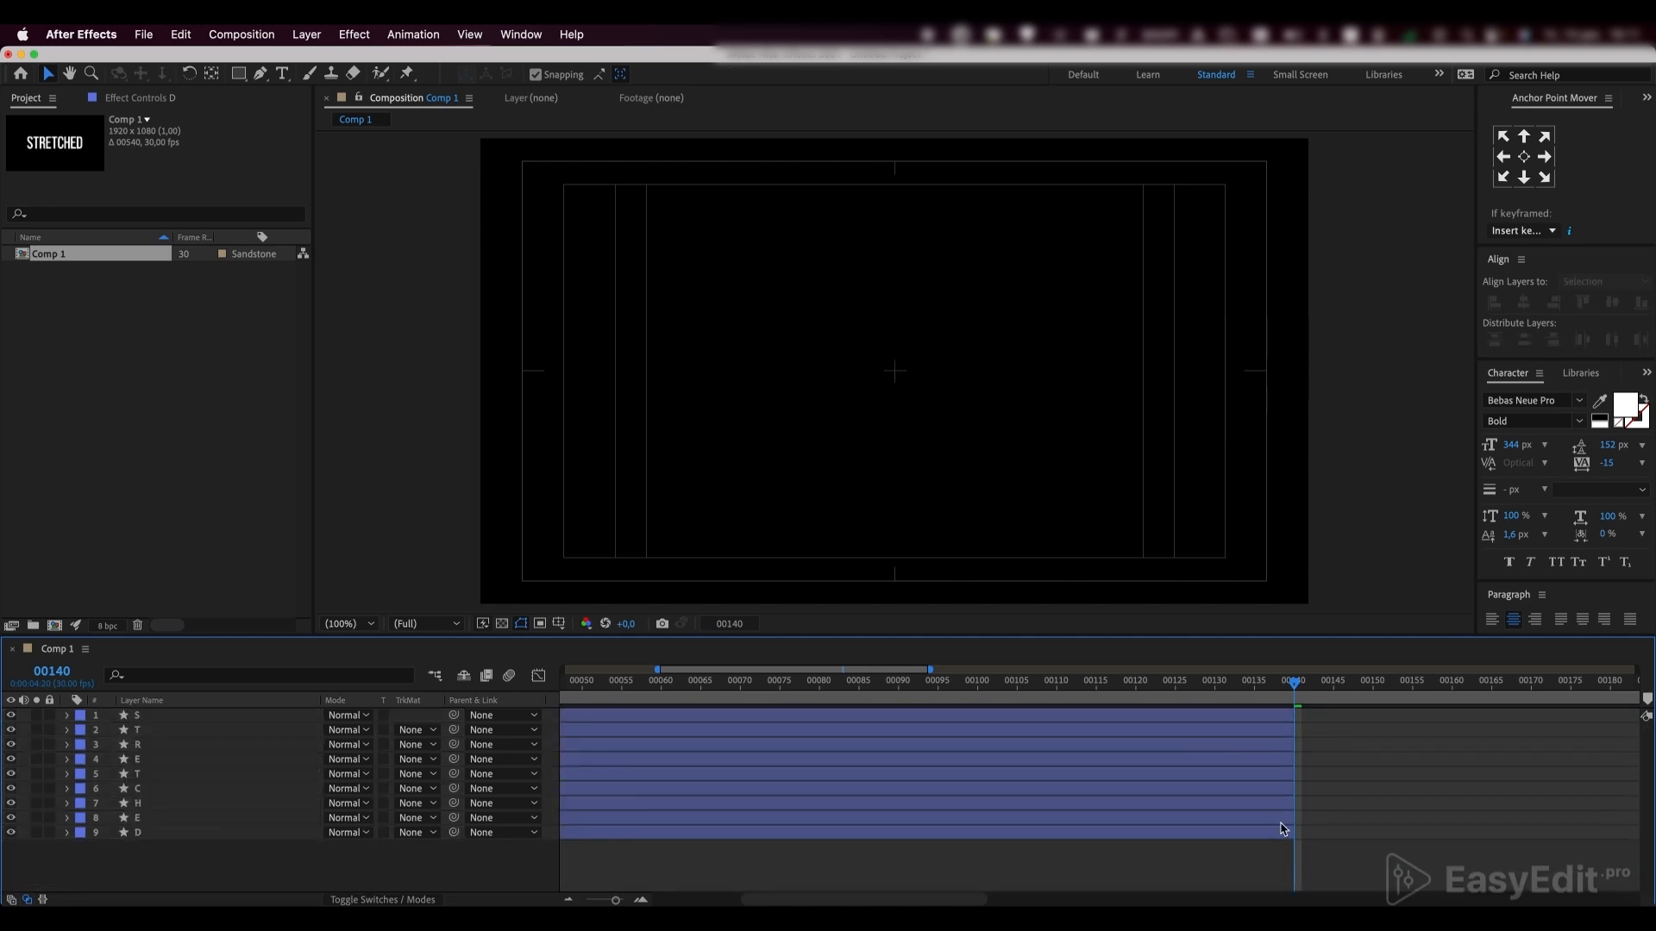
# Pre-compose all nine letter layers into a new composition named Text, with its duration adjusted to the layers' time span
pyautogui.press('super+a')
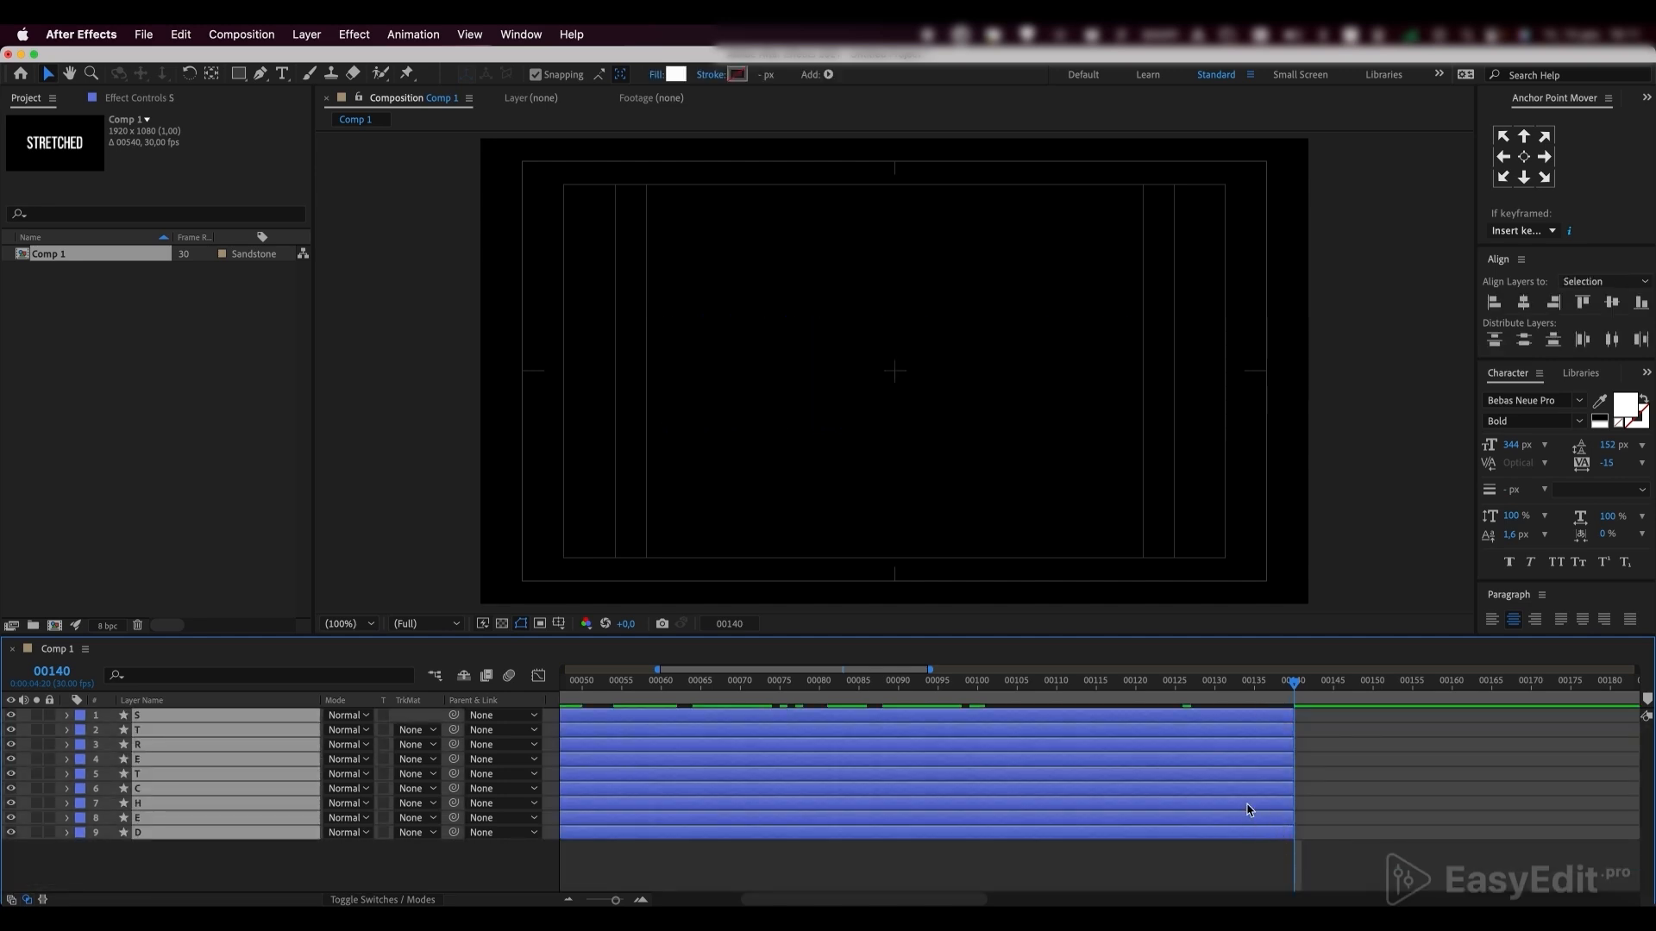
pyautogui.rightClick(1245, 837)
pyautogui.click(1264, 808)
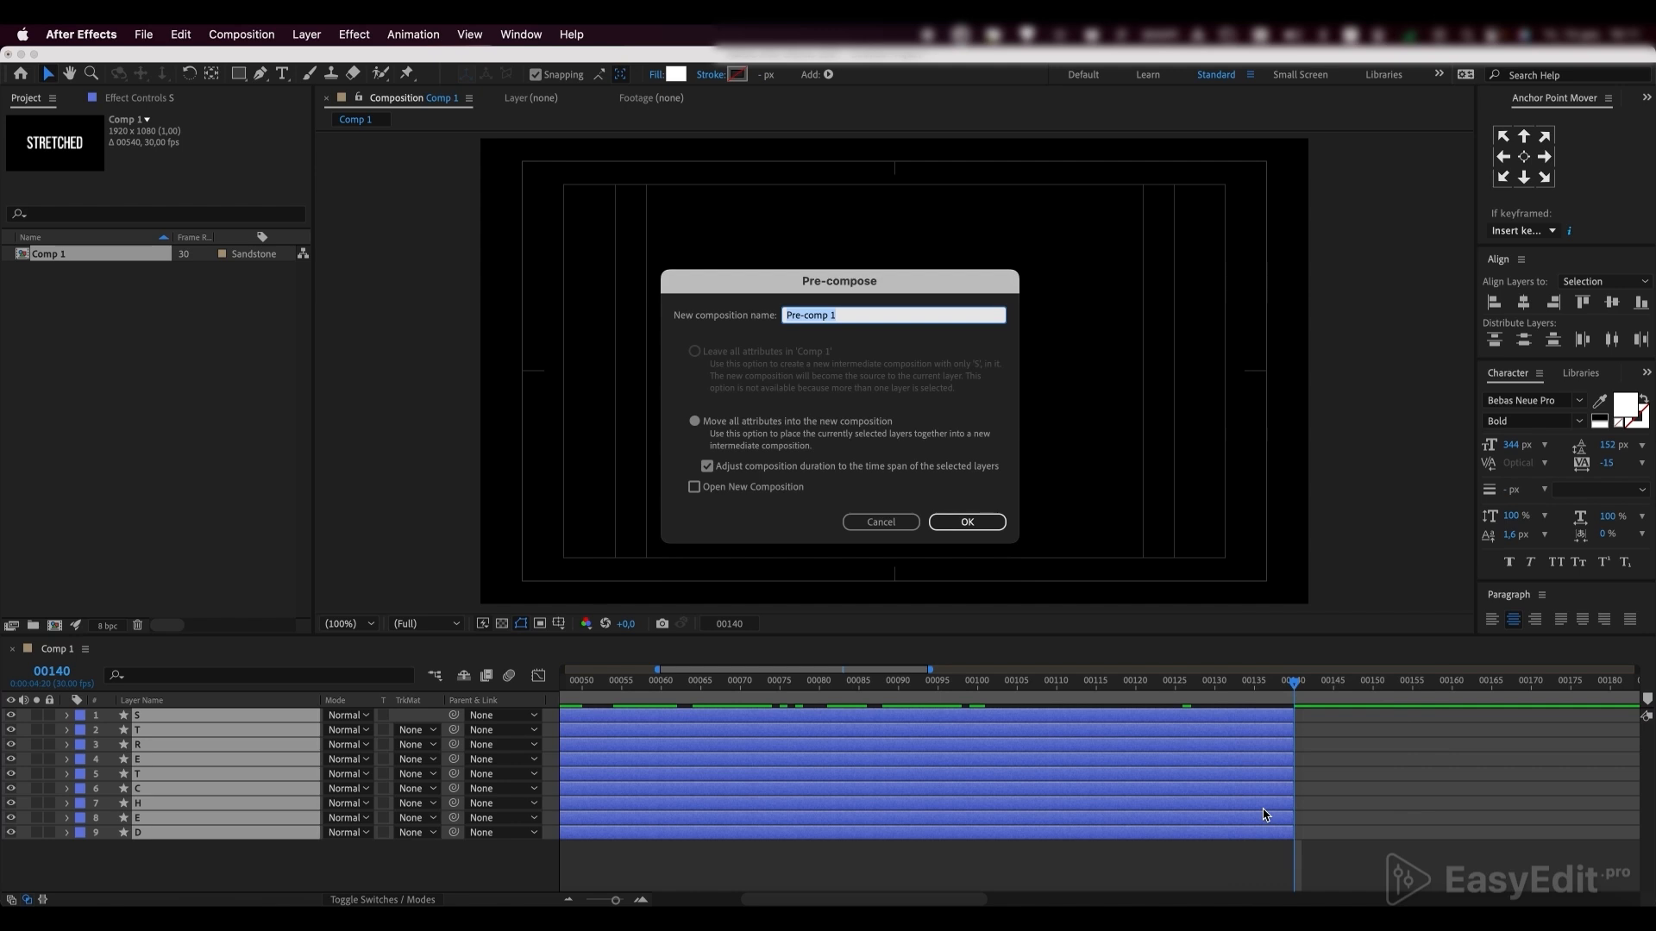
pyautogui.write('Text')
pyautogui.press('Return')
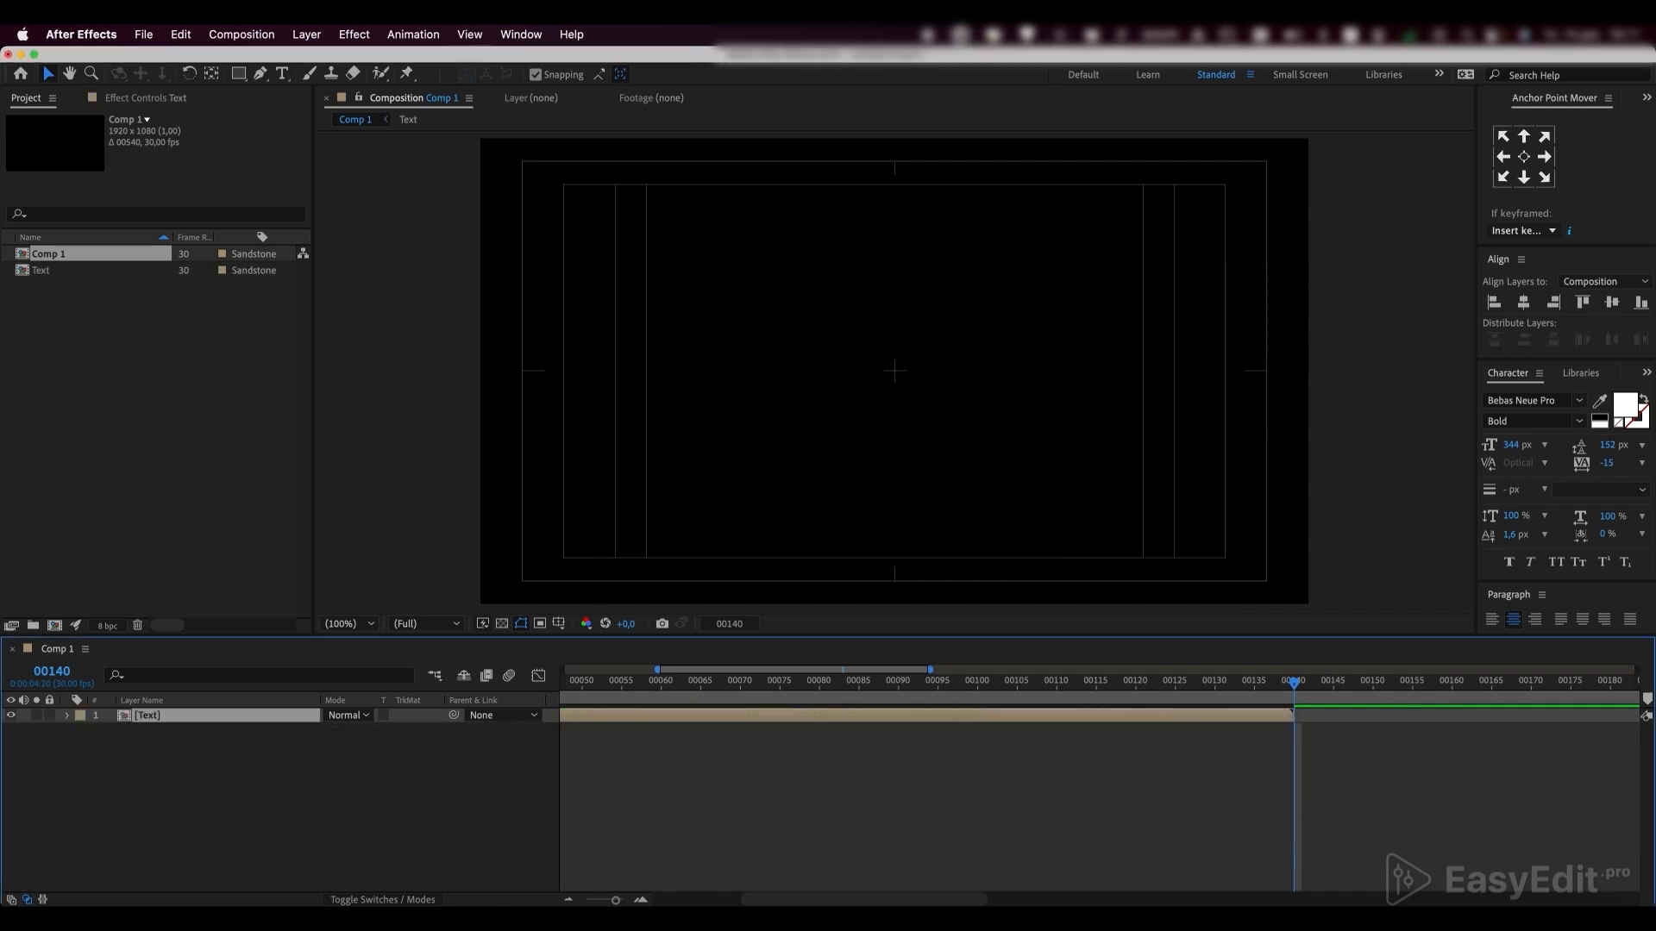
# Enable time remapping on the Text layer and extend the layer to the end of the composition
pyautogui.moveTo(1268, 697); pyautogui.dragTo(1204, 817)
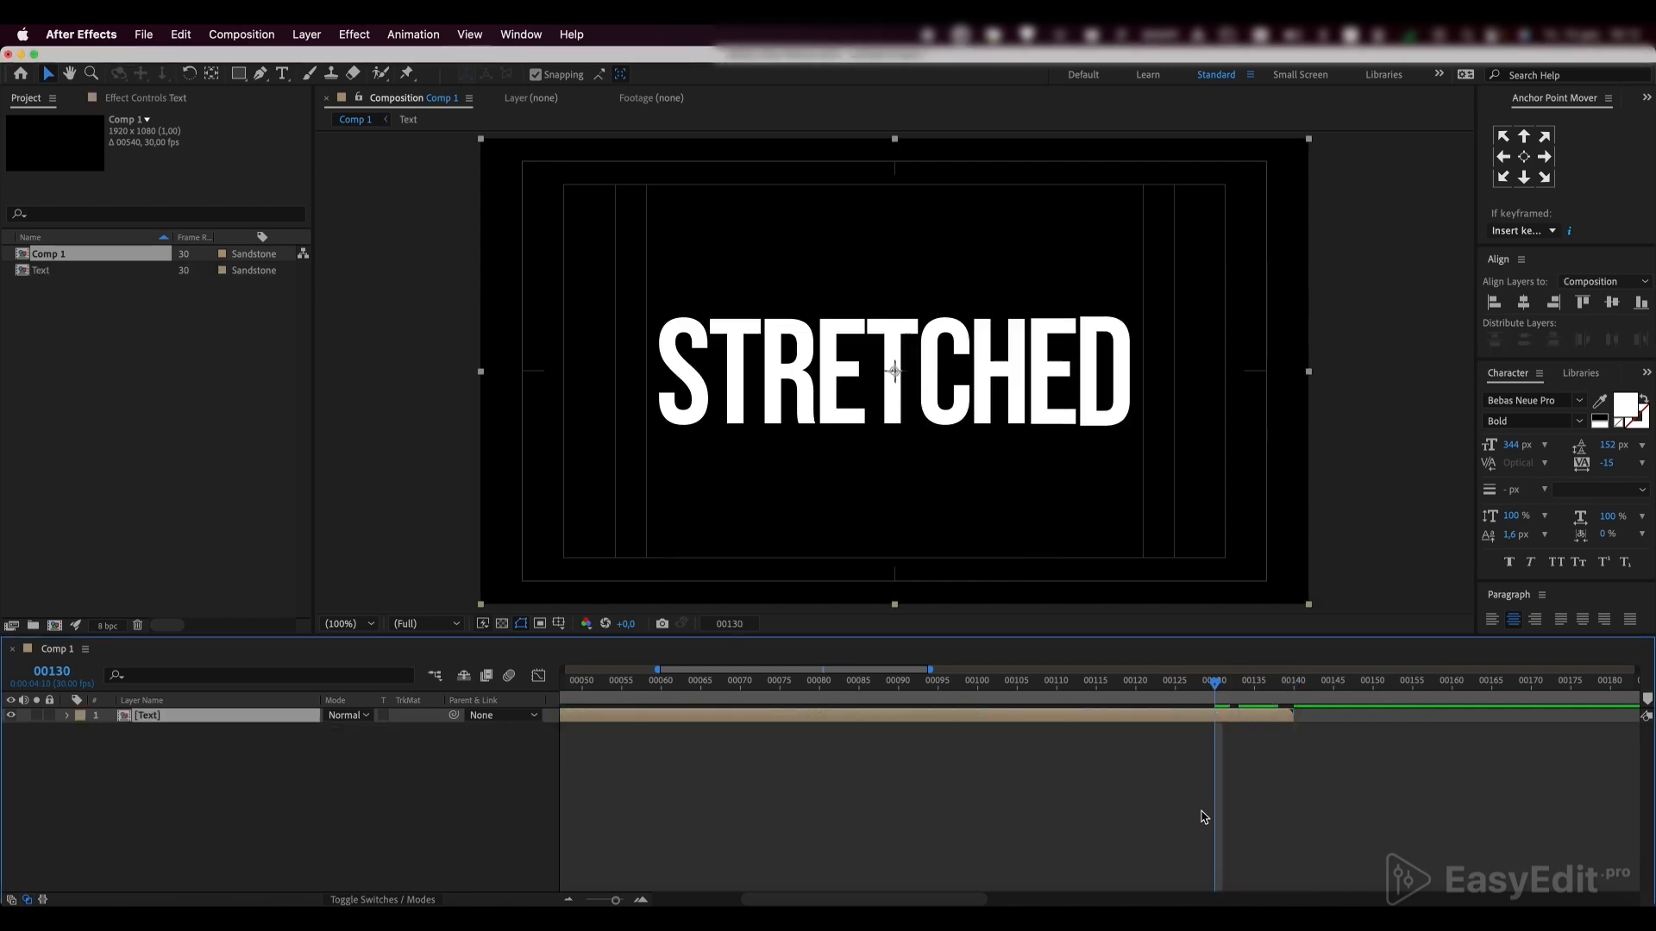
pyautogui.rightClick(257, 719)
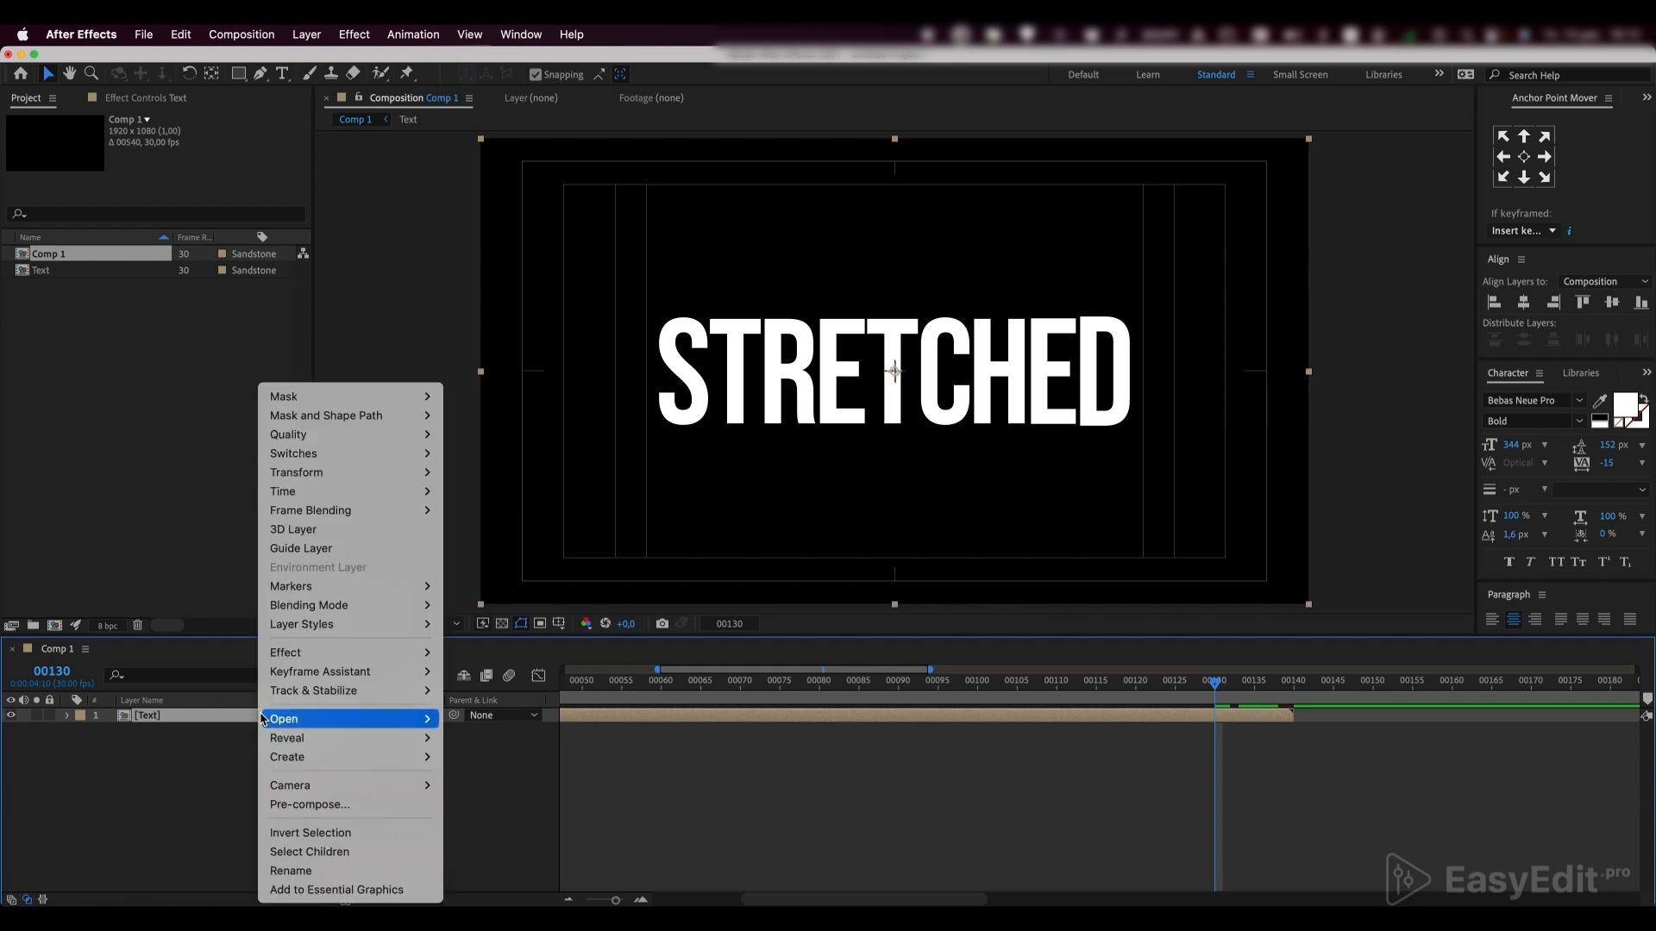
pyautogui.moveTo(382, 495)
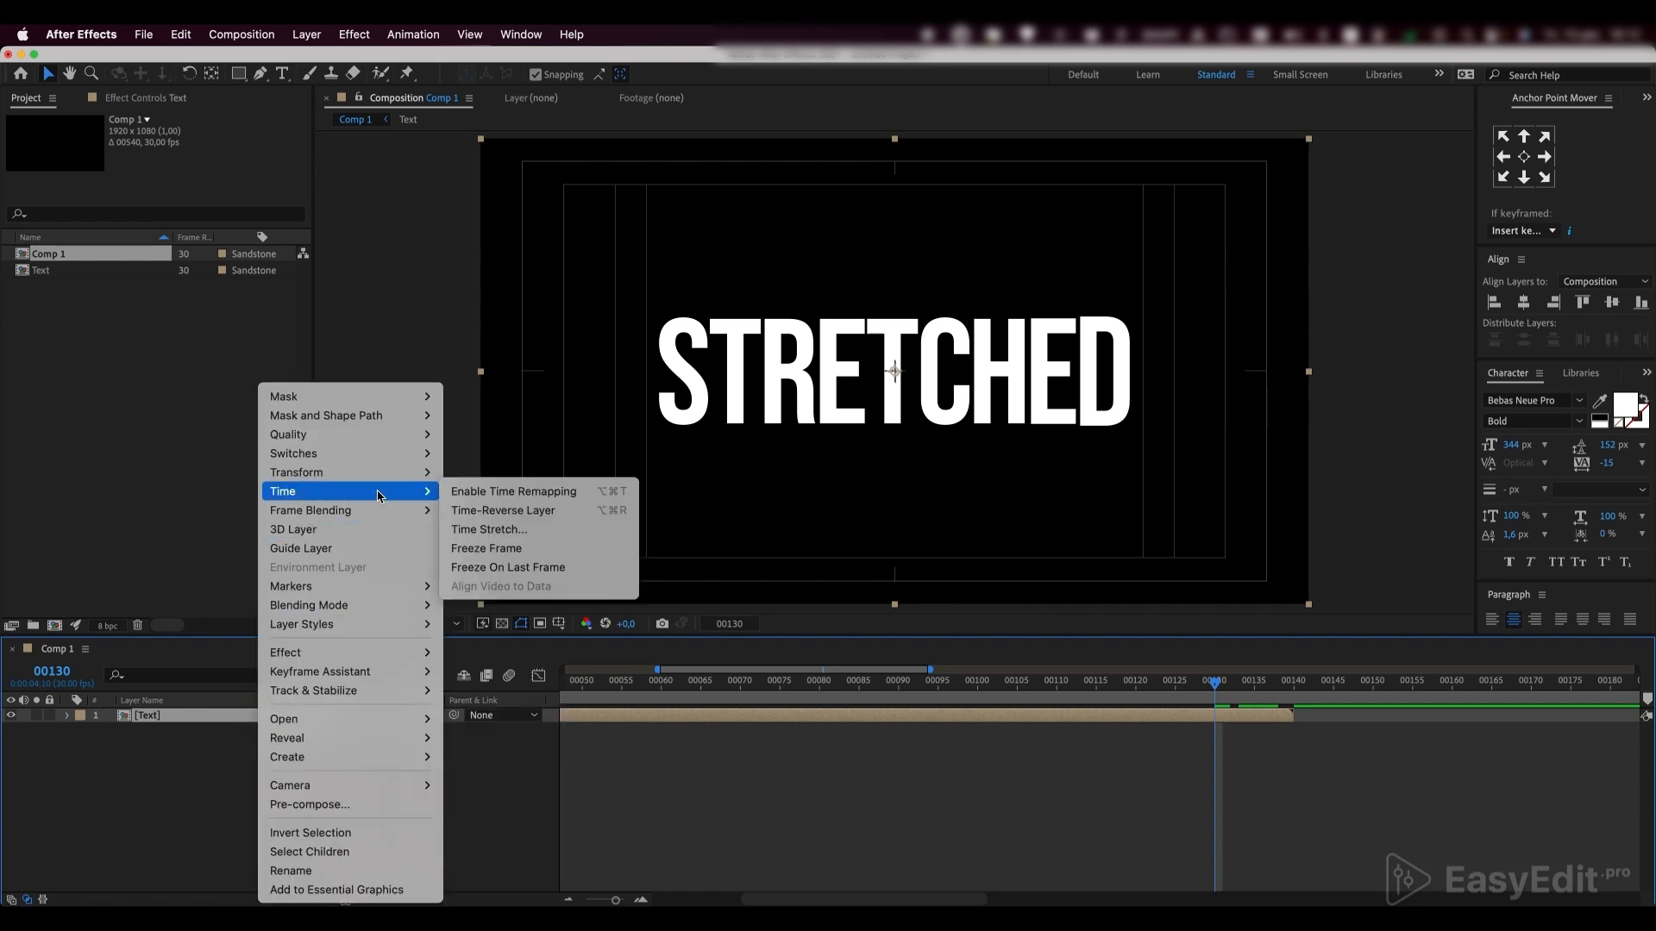
pyautogui.click(508, 493)
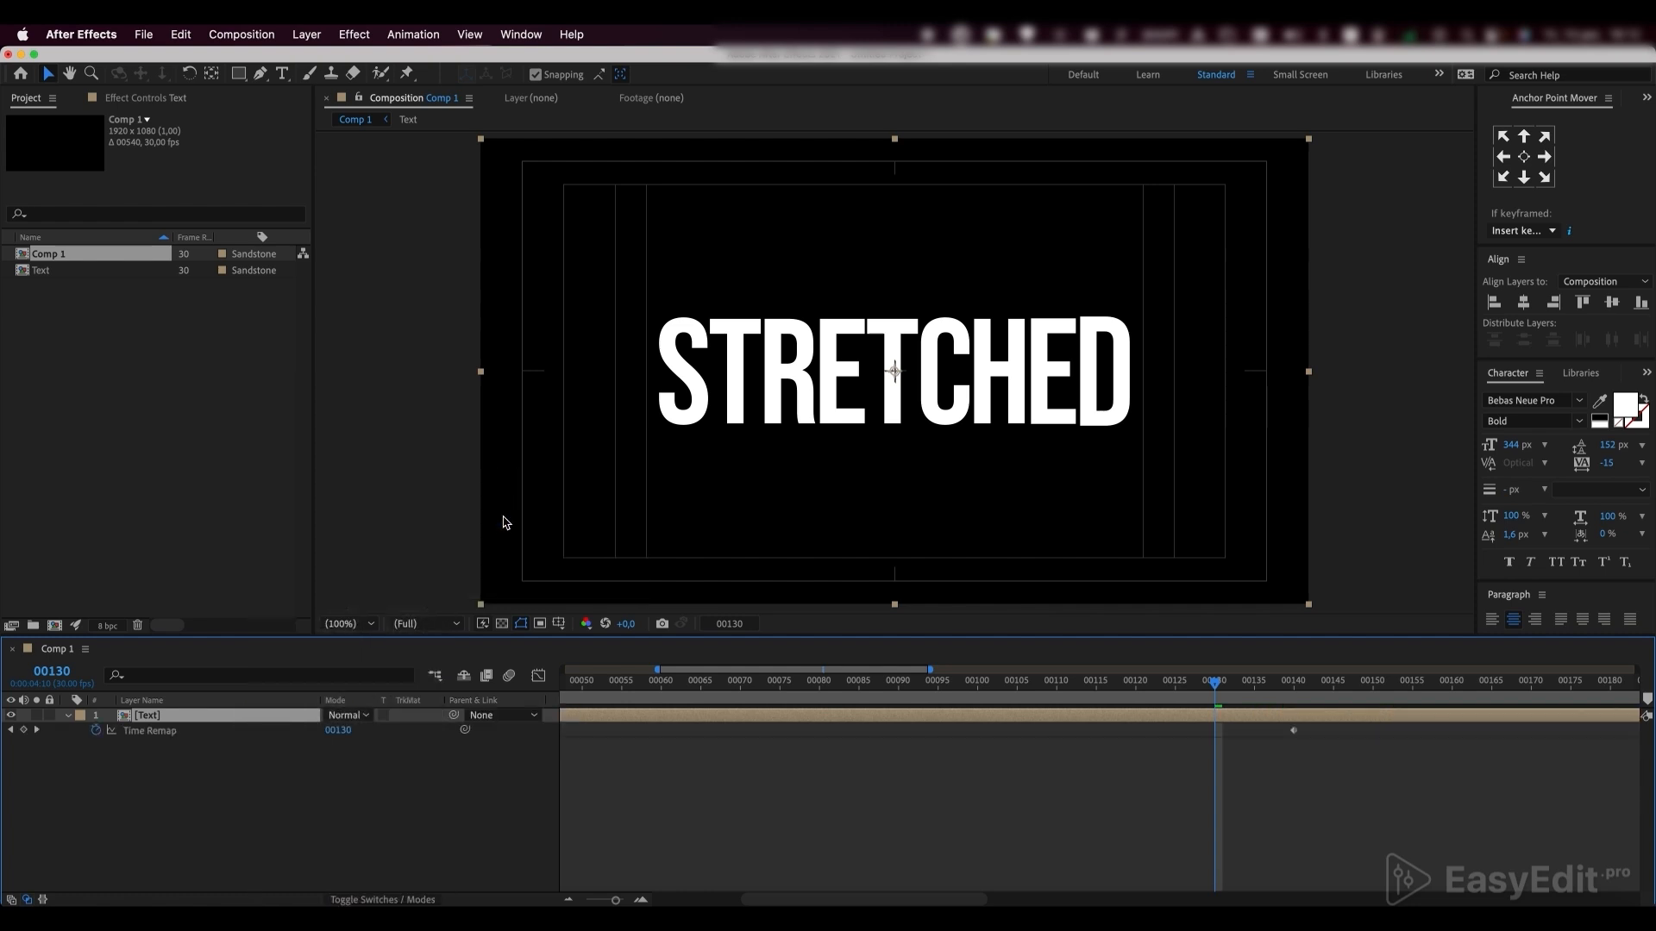
# Add the expression loopOut() to the Text layer's Time Remap property and preview the looping animation
pyautogui.keyDown('alt'); pyautogui.click(97, 731); pyautogui.keyUp('alt')
pyautogui.write('loop')
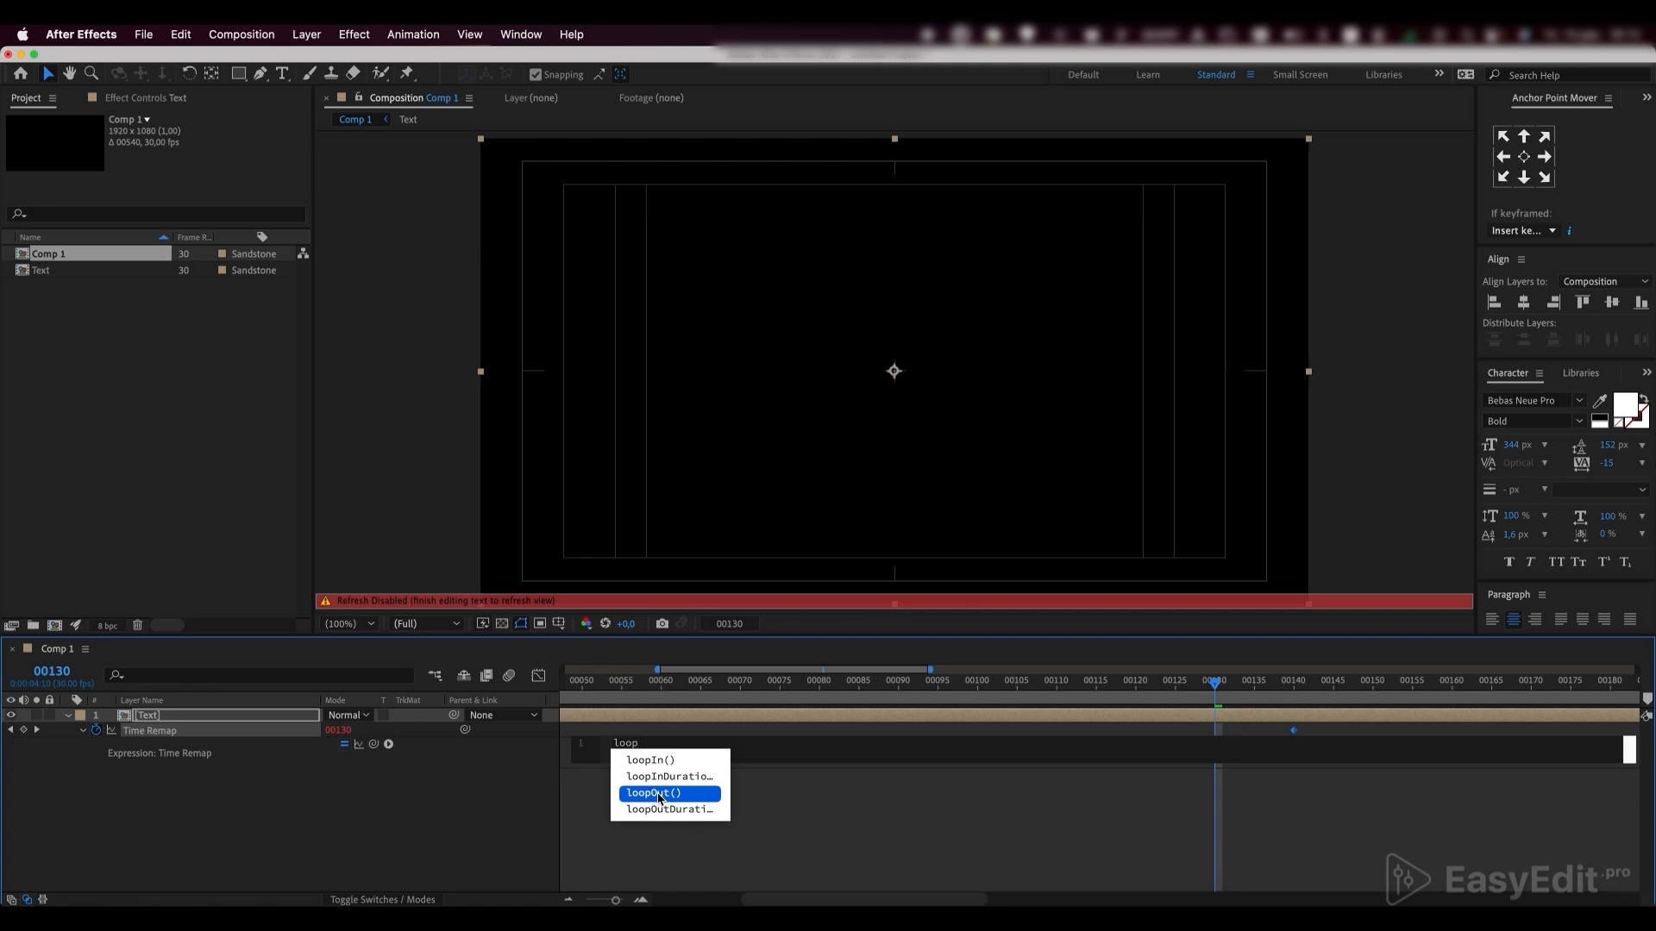
pyautogui.doubleClick(658, 797)
pyautogui.click(720, 851)
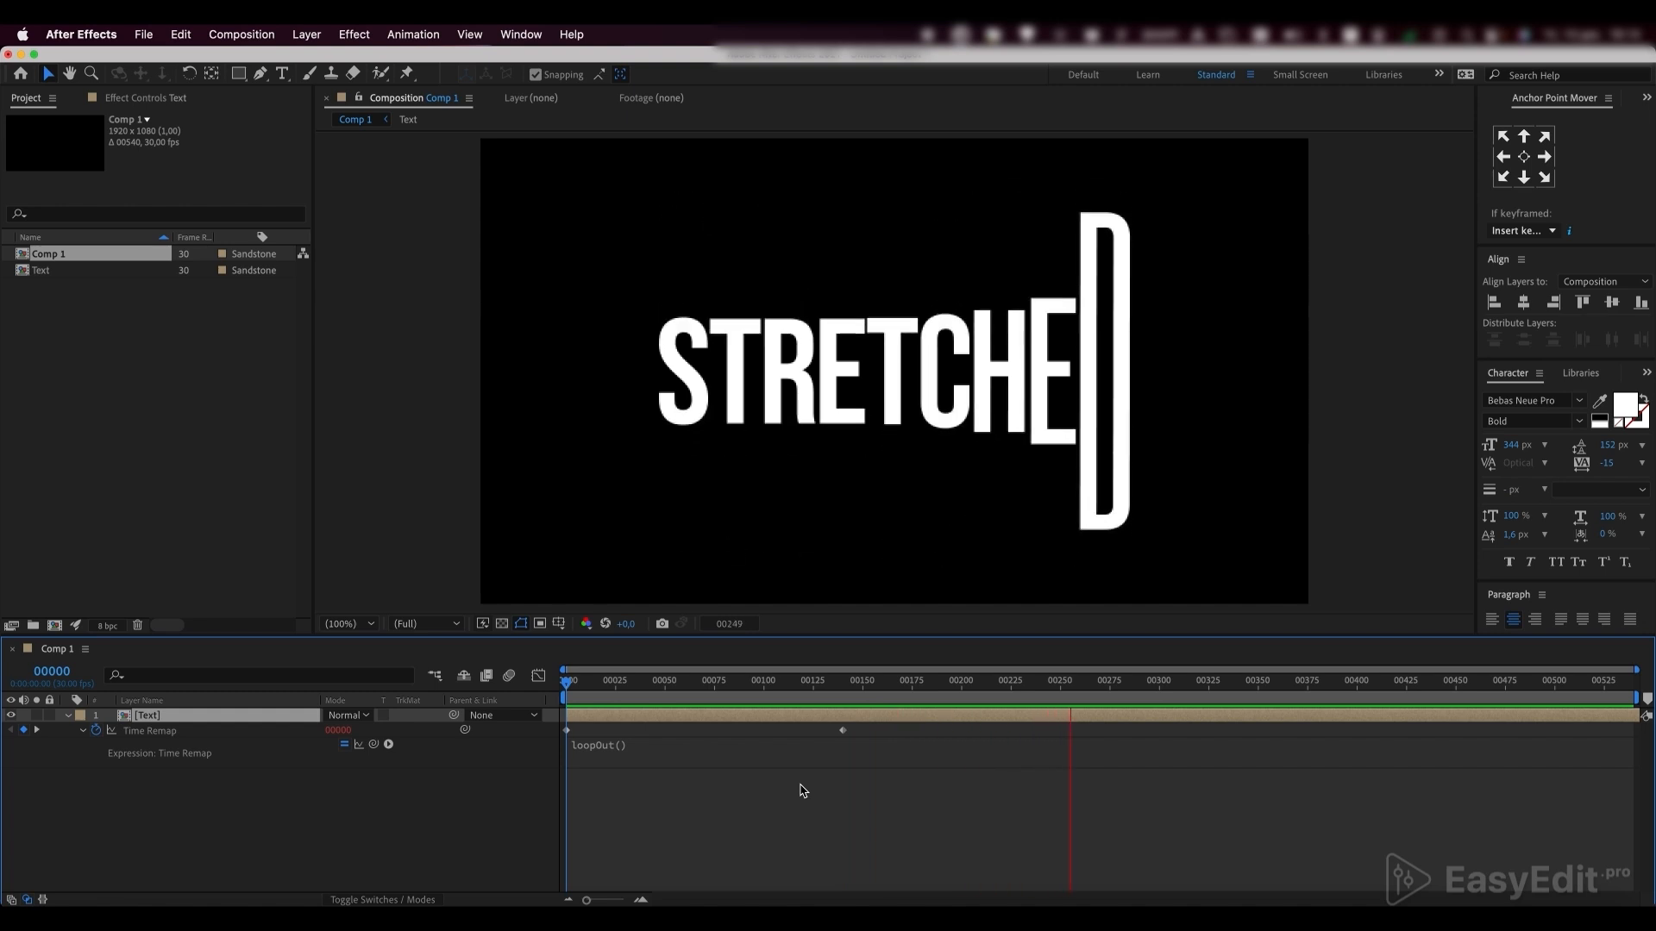
# Create a black solid named Bg at composition size and place it beneath the Text layer
pyautogui.rightClick(258, 670)
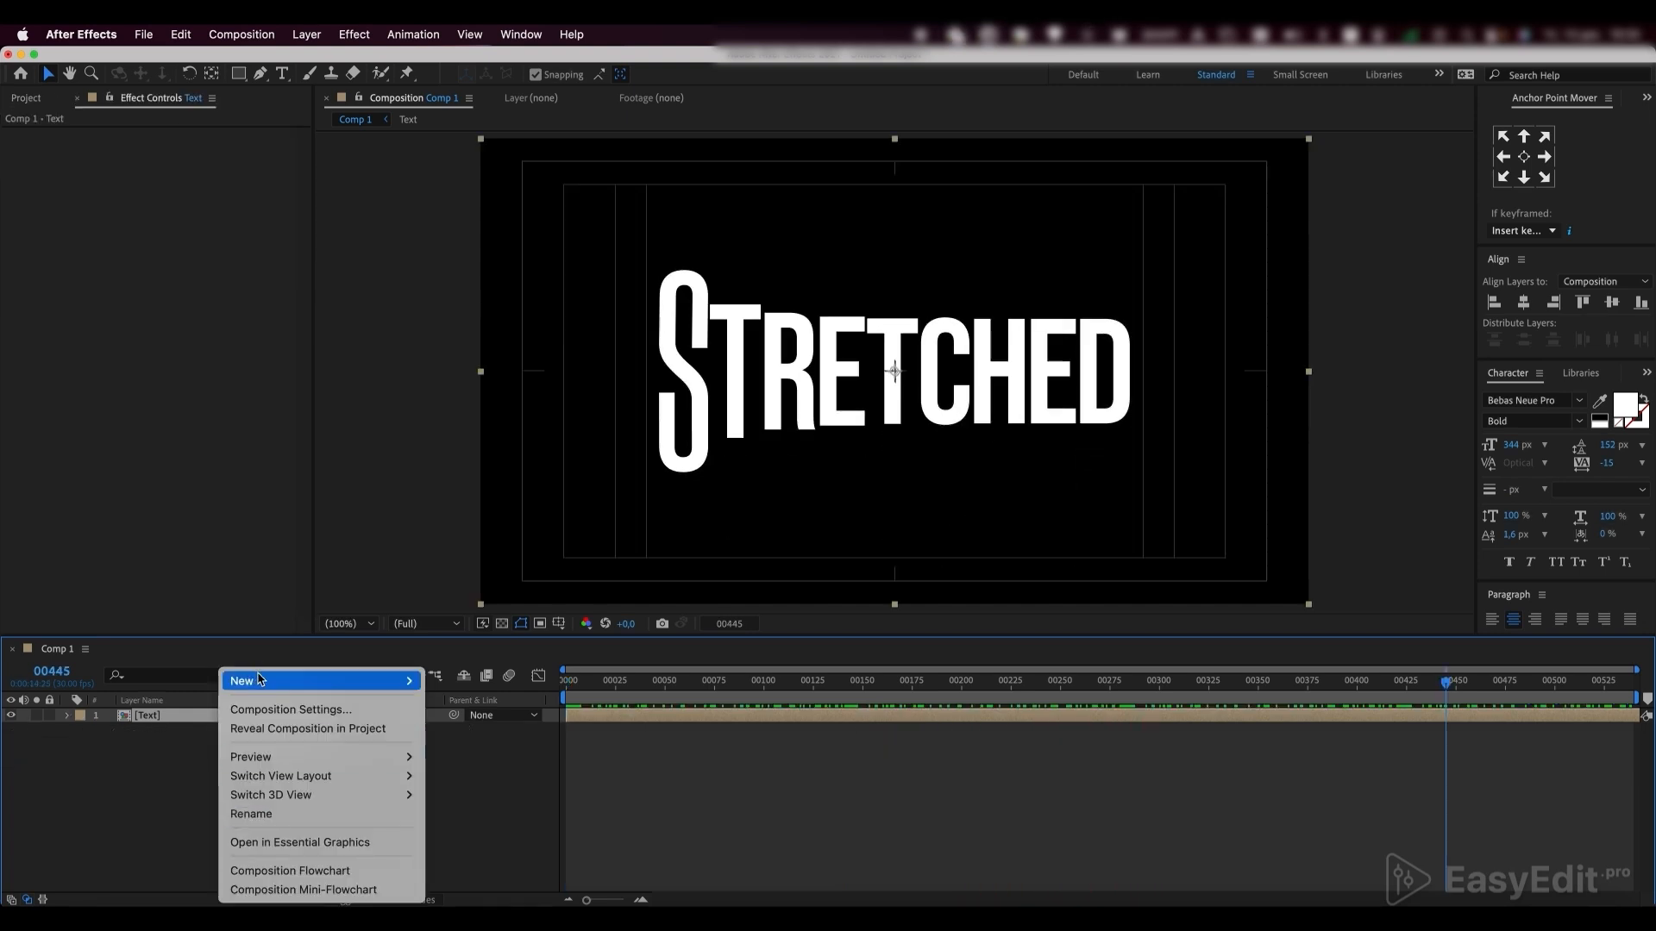
pyautogui.moveTo(259, 680)
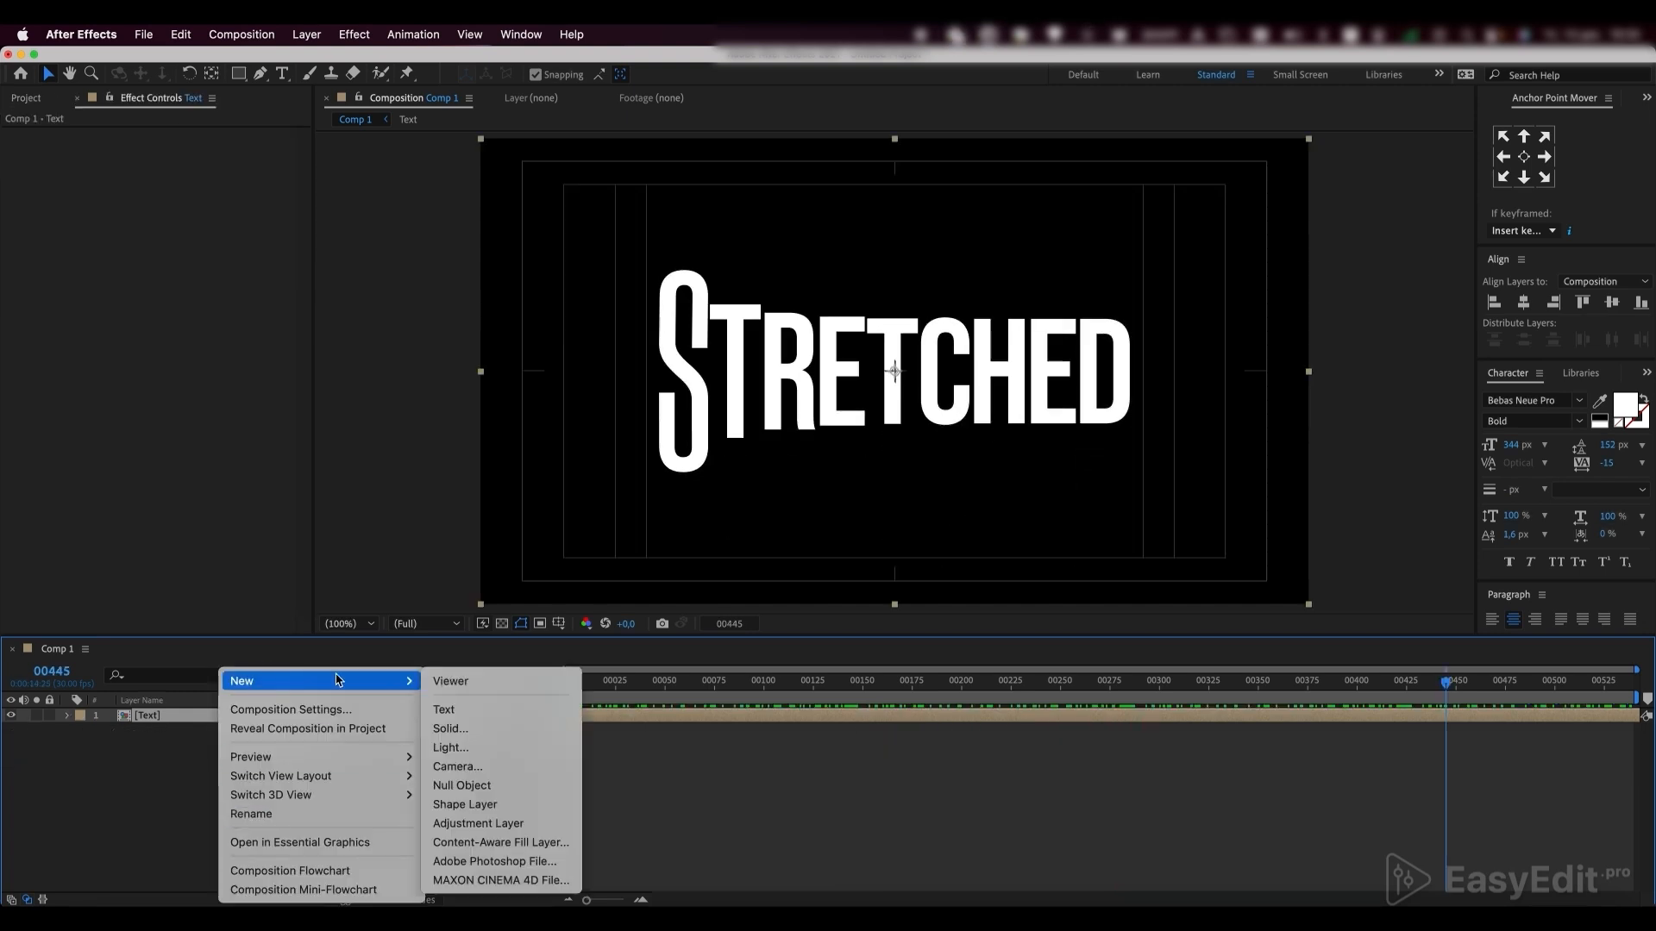
pyautogui.click(450, 728)
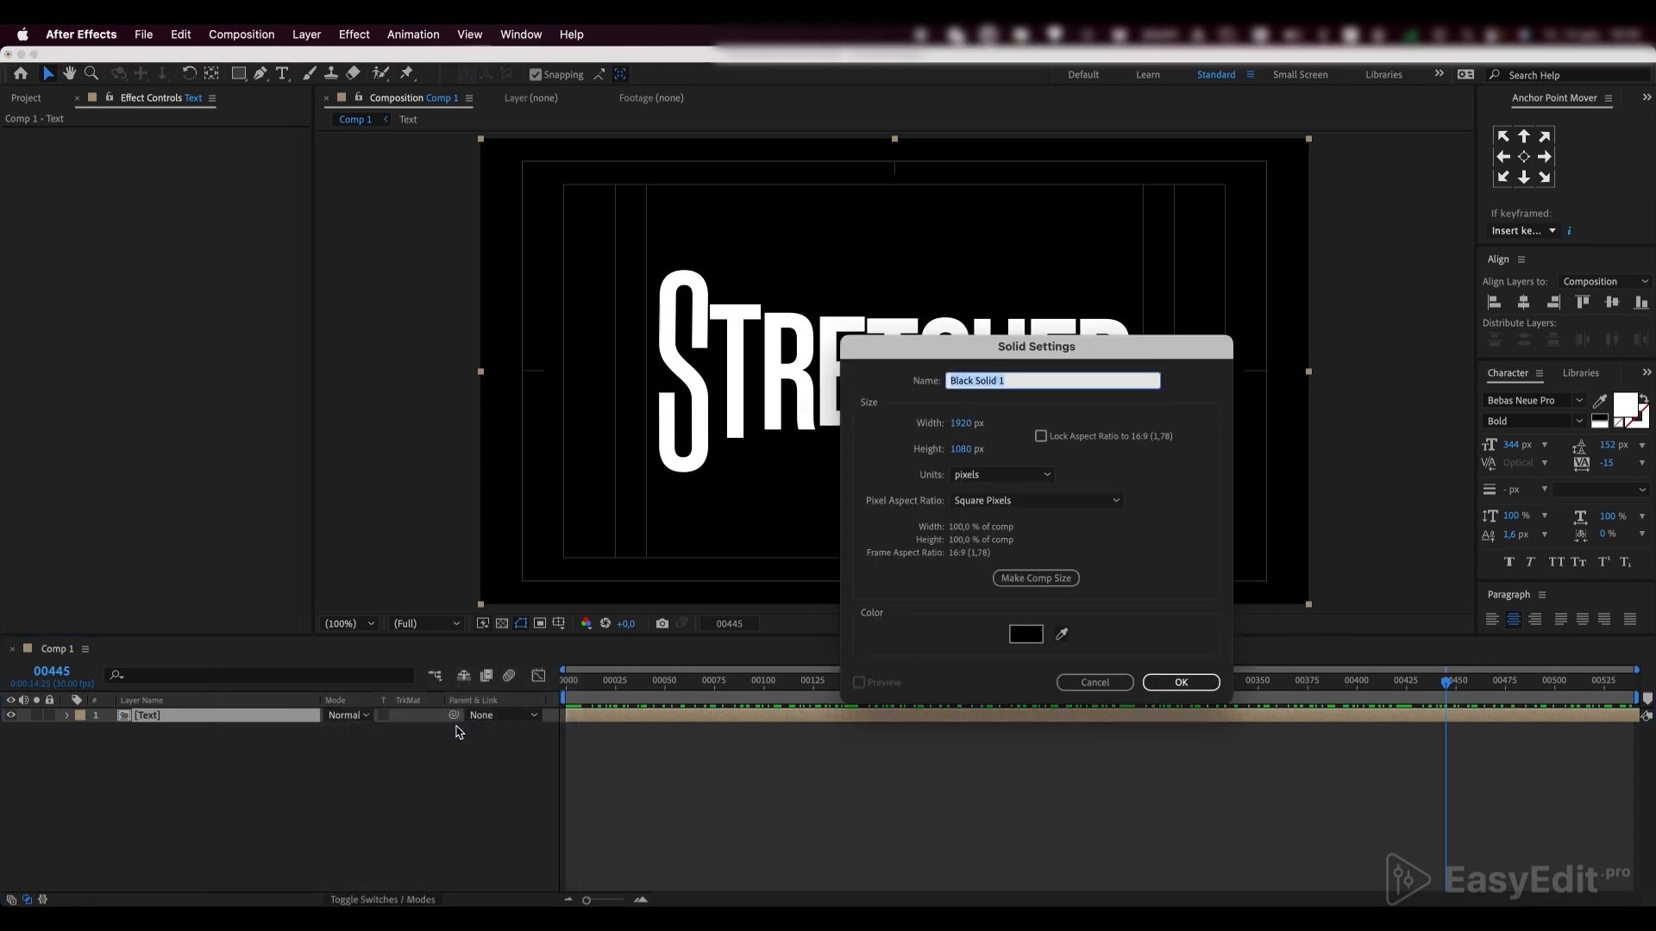
pyautogui.write('Bg')
pyautogui.click(1178, 682)
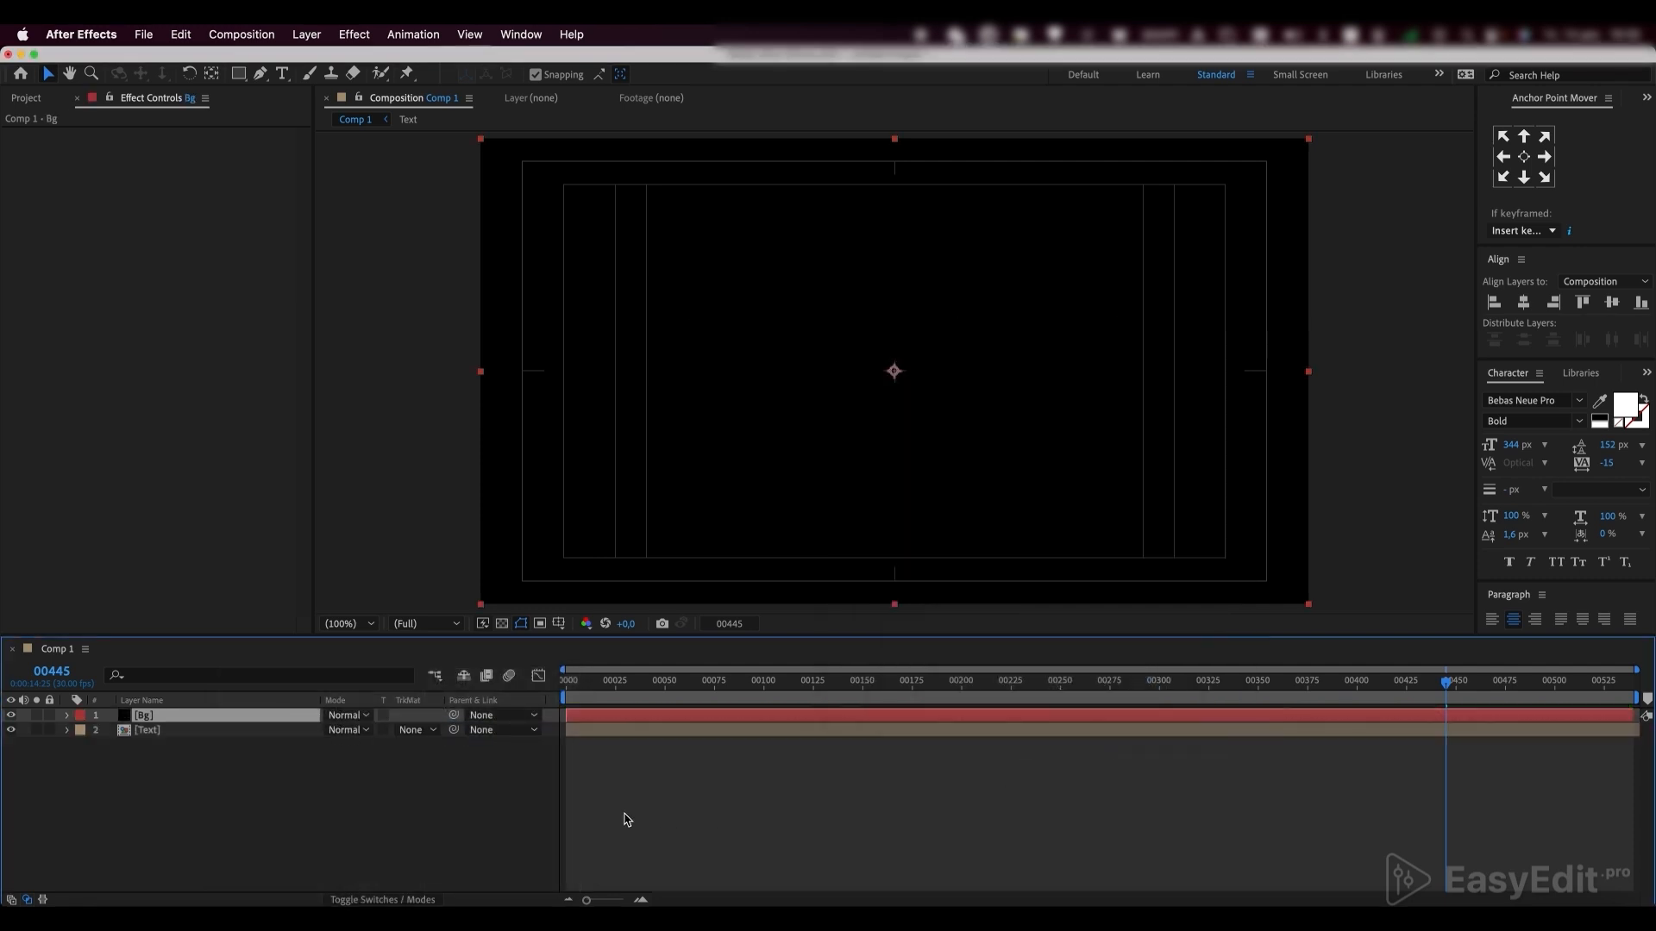
pyautogui.moveTo(163, 716); pyautogui.dragTo(165, 747)
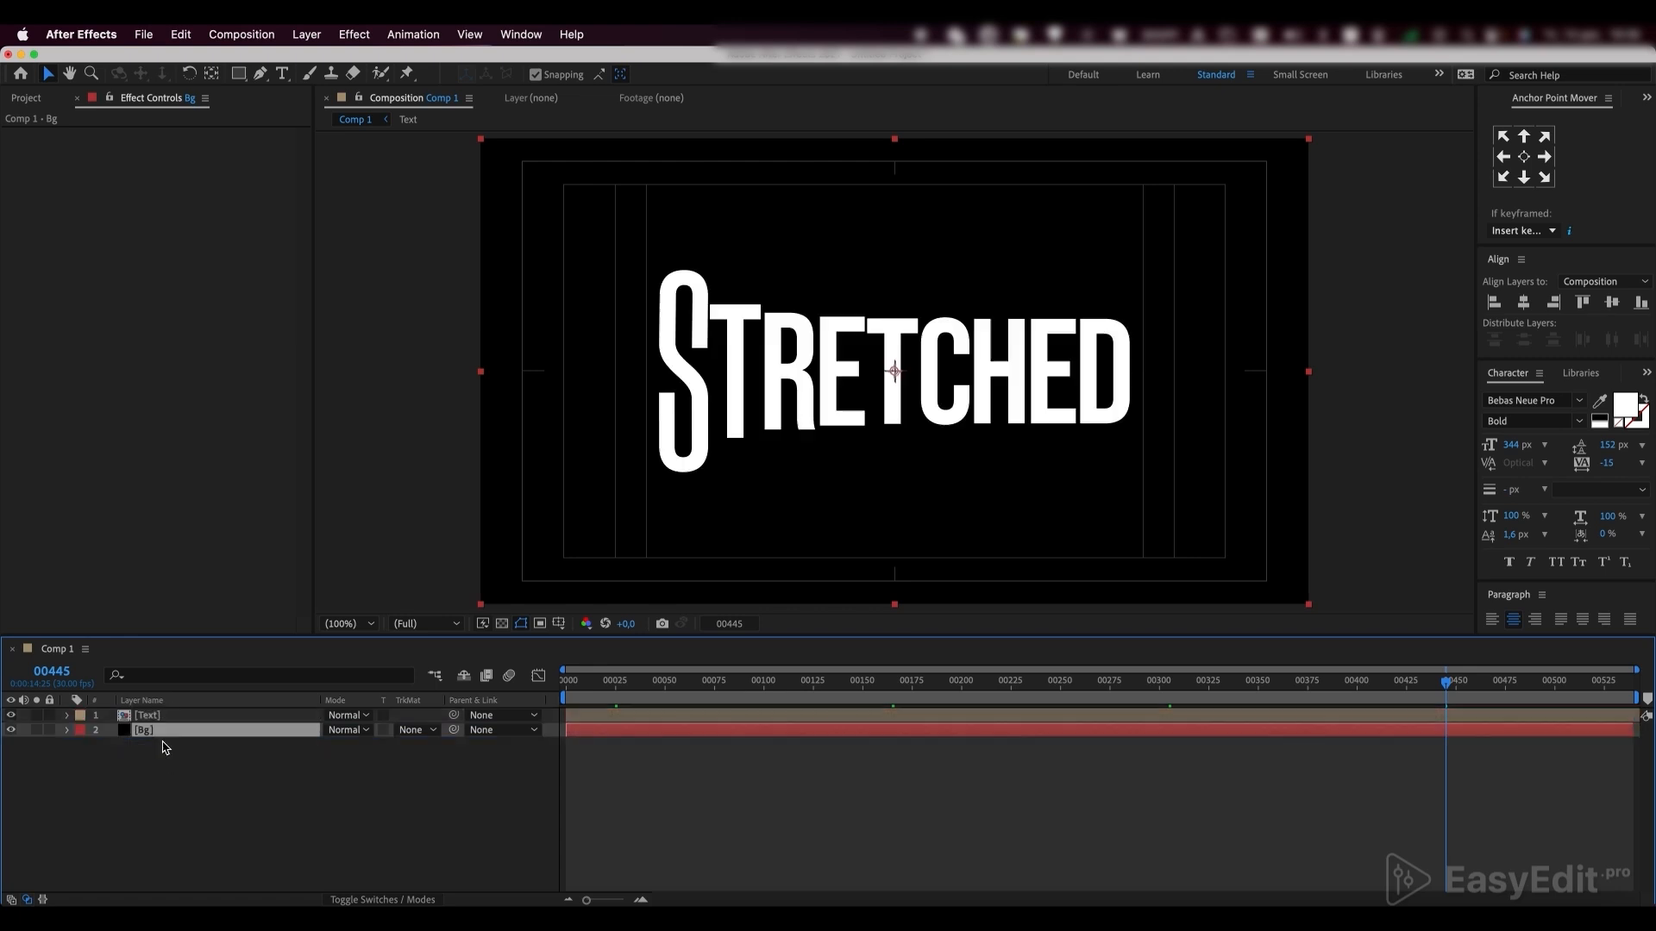
# Add an adjustment layer above the Text layer and rename it Distort
pyautogui.click(188, 802)
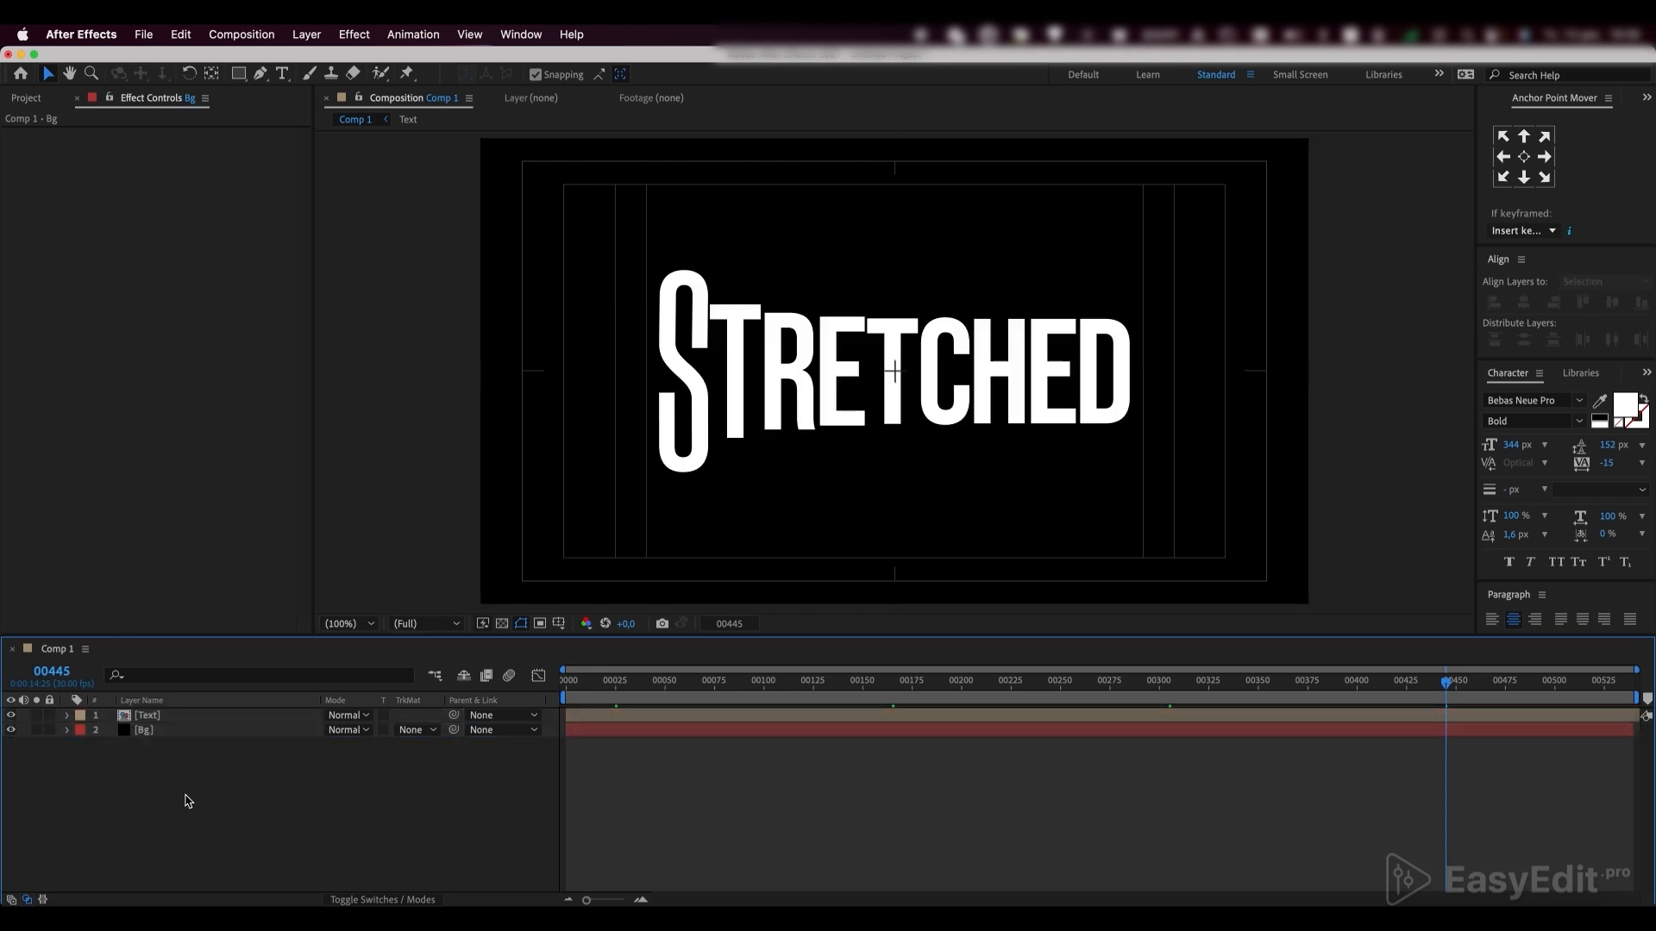
pyautogui.rightClick(188, 801)
pyautogui.moveTo(215, 694)
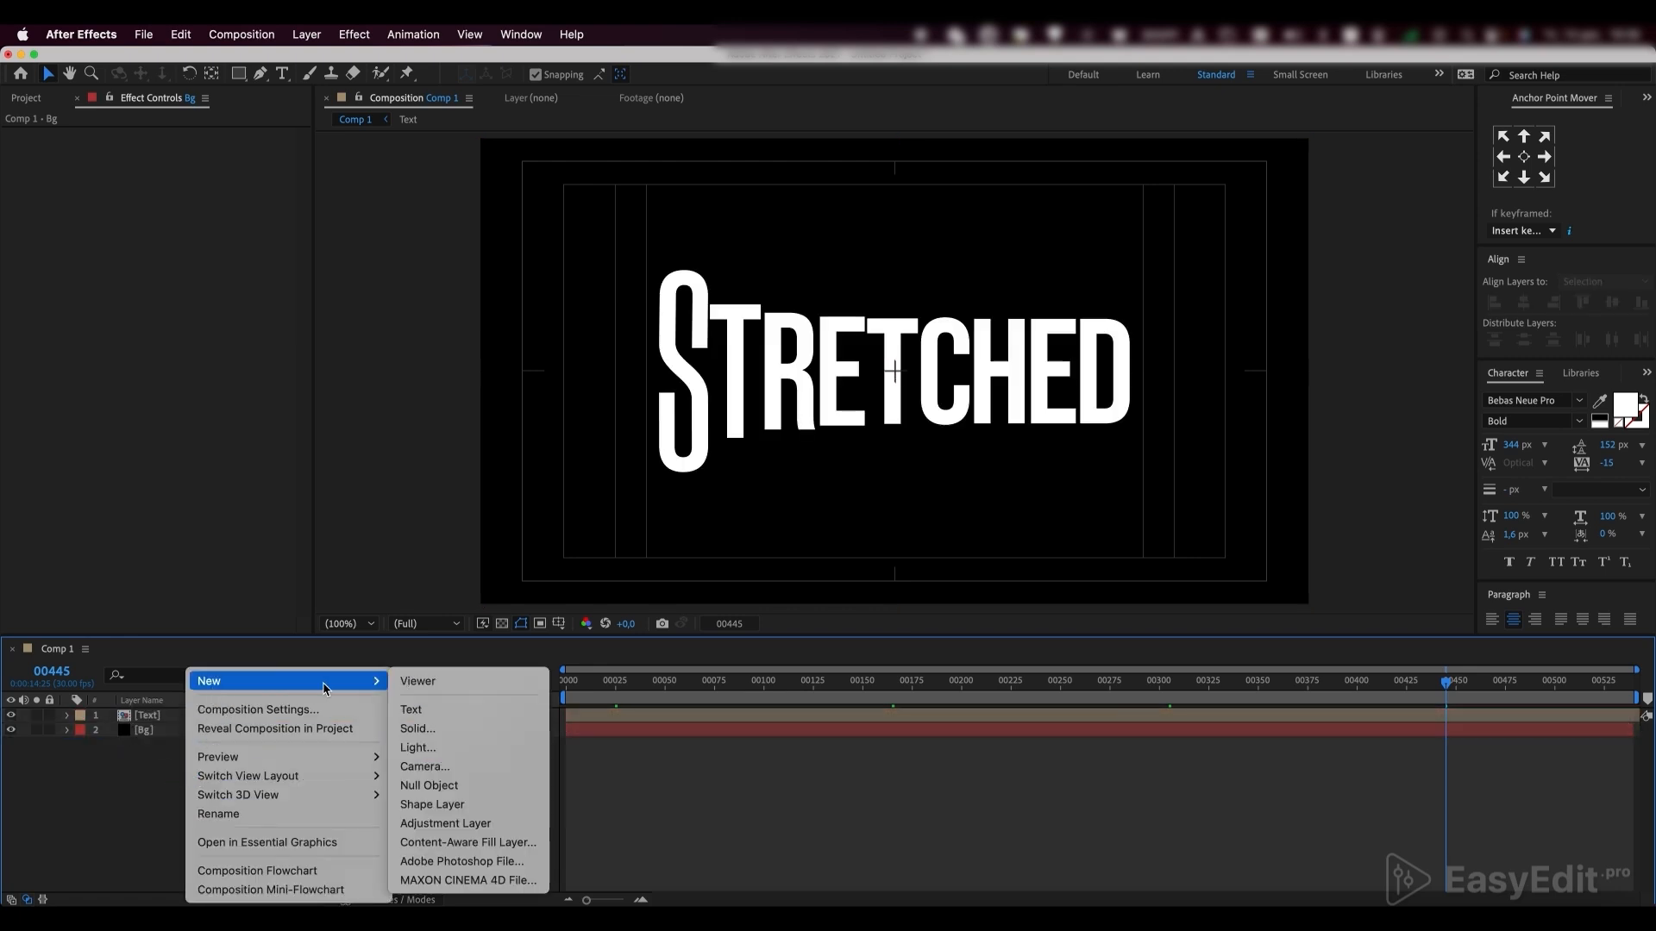
pyautogui.click(437, 830)
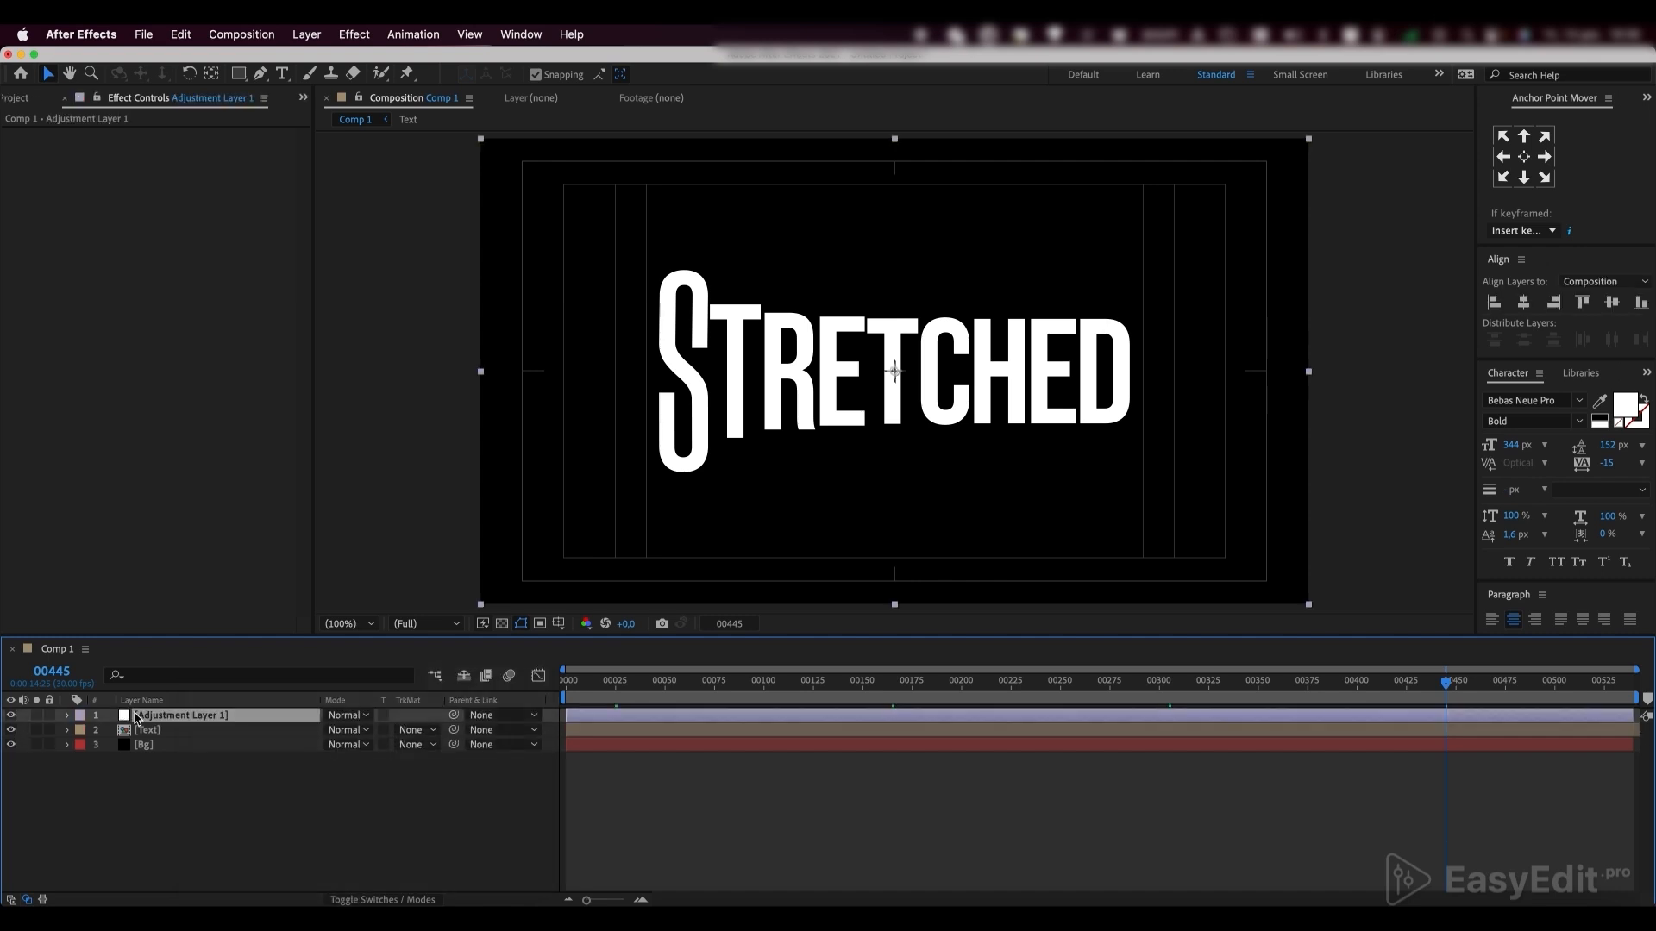
pyautogui.press('Return')
pyautogui.write('Distor')
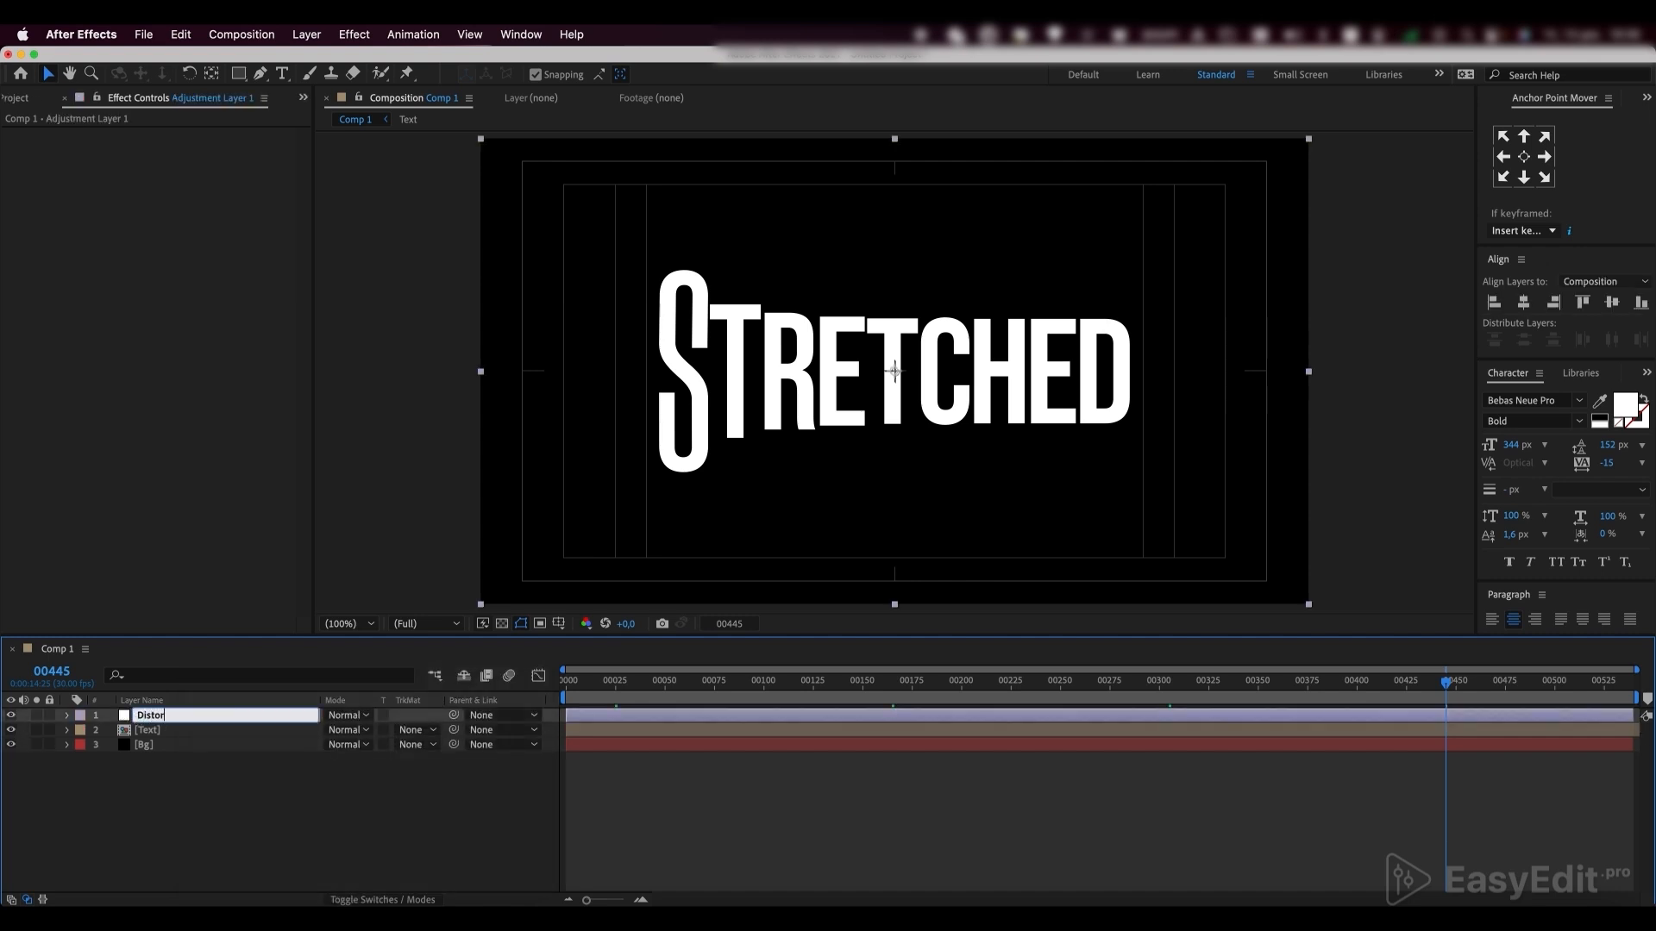
pyautogui.write('t')
pyautogui.press('Return')
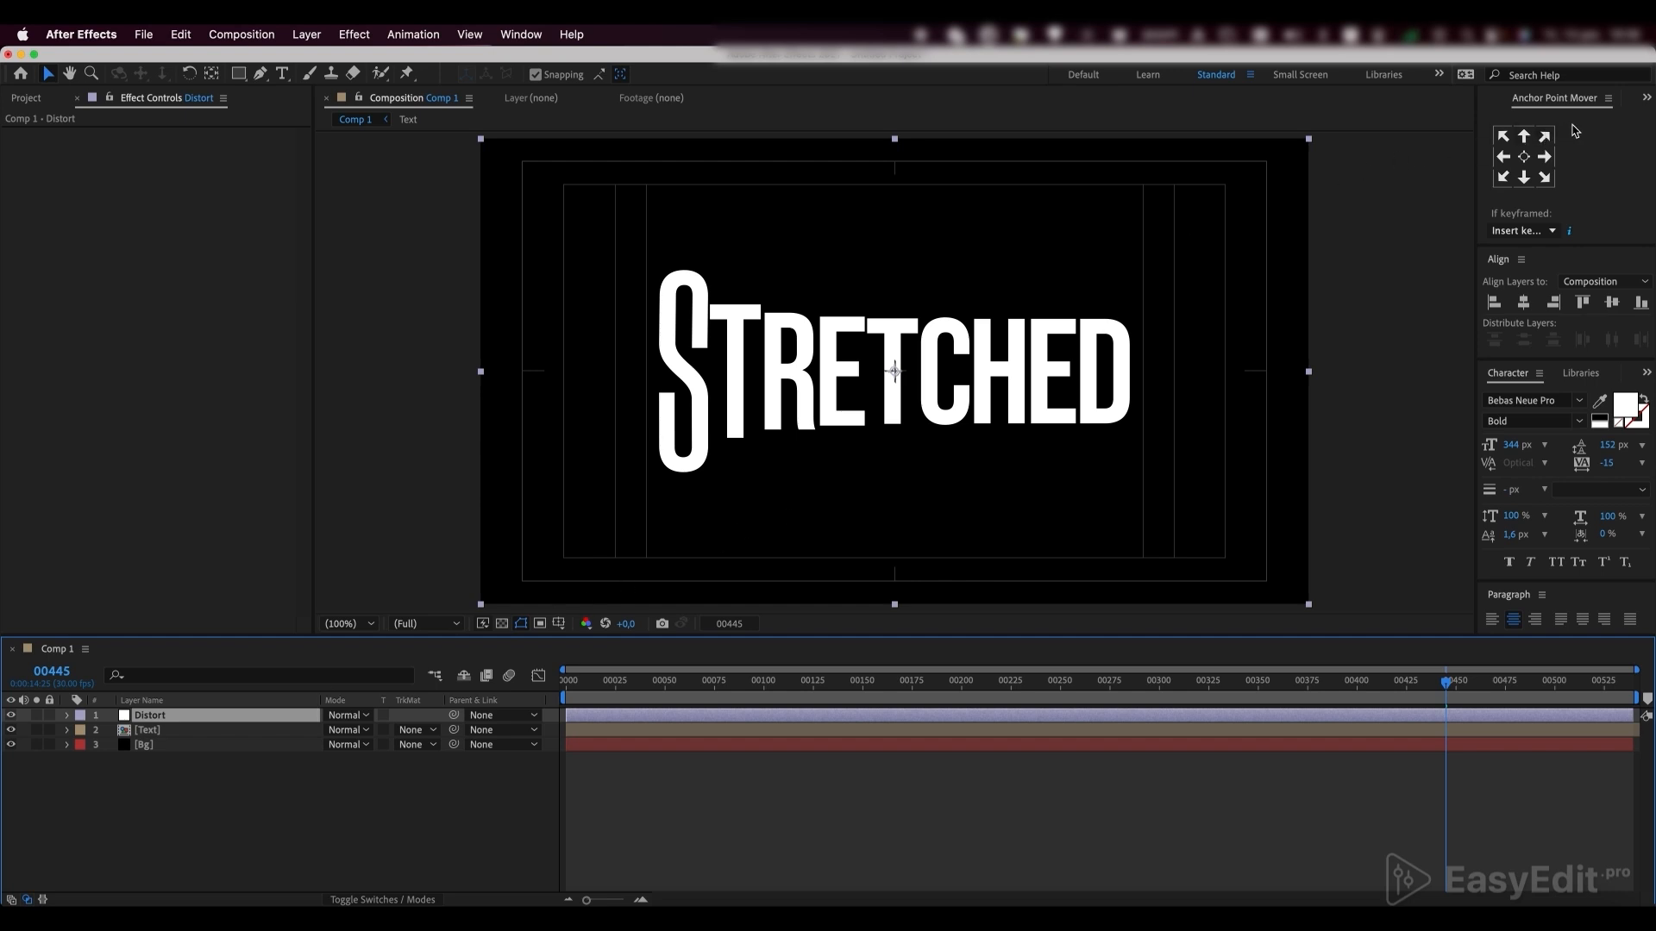
# Find the Displacement Map effect among the effects and presets and apply it to the Distort layer
pyautogui.click(1647, 100)
pyautogui.click(1589, 140)
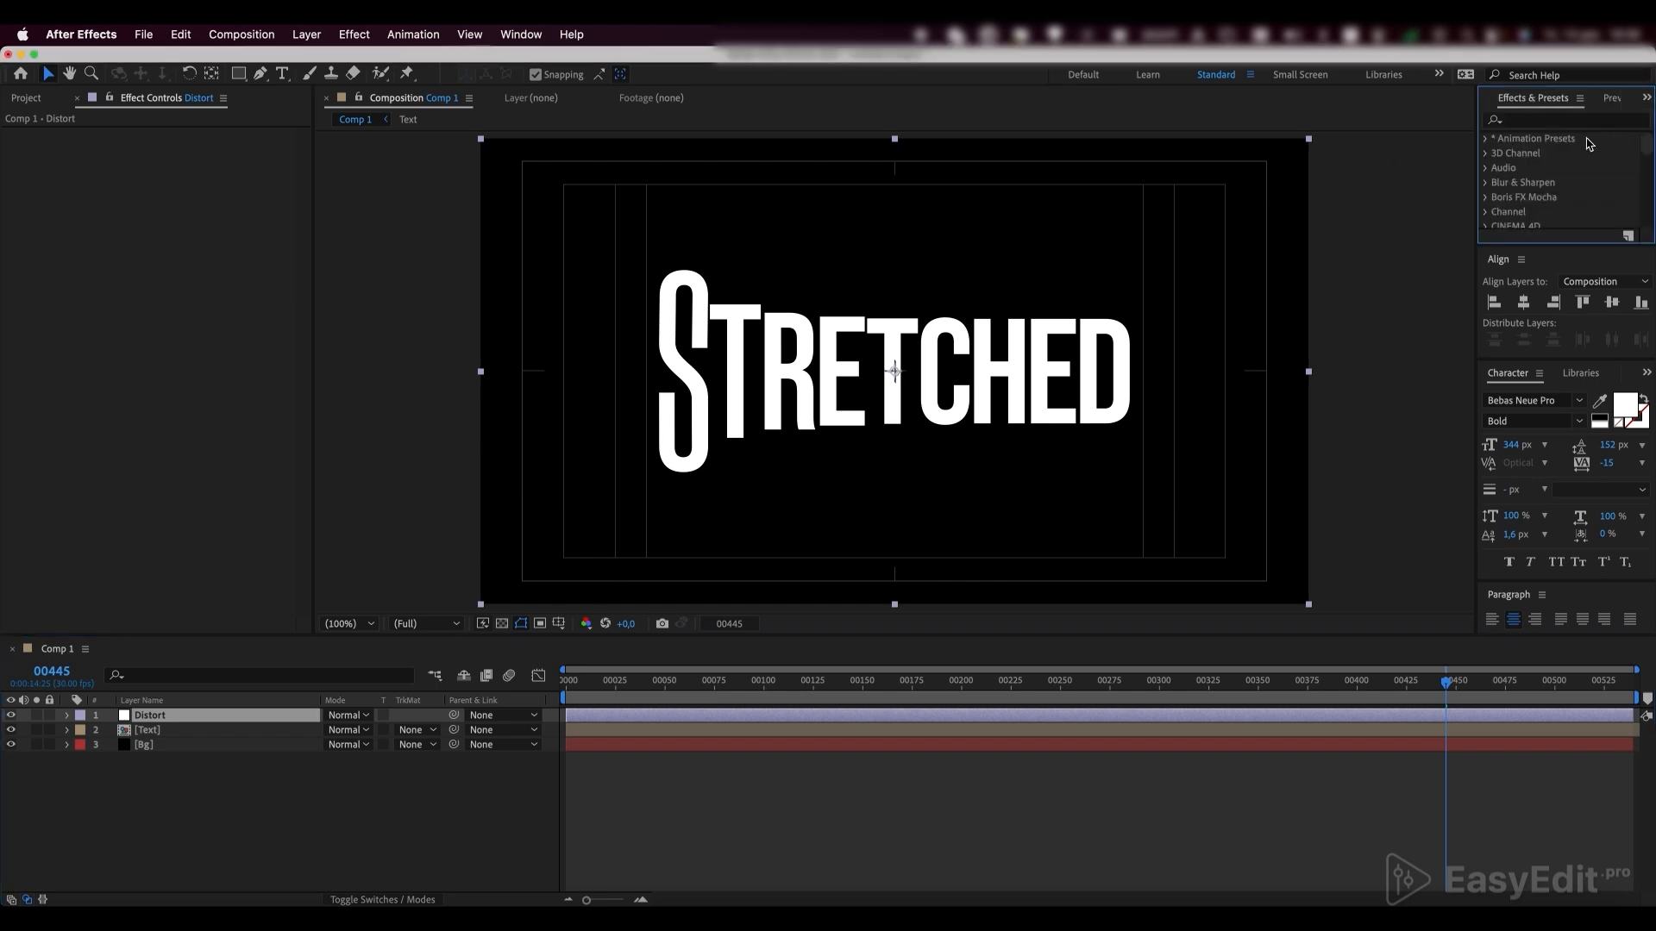
pyautogui.click(1533, 123)
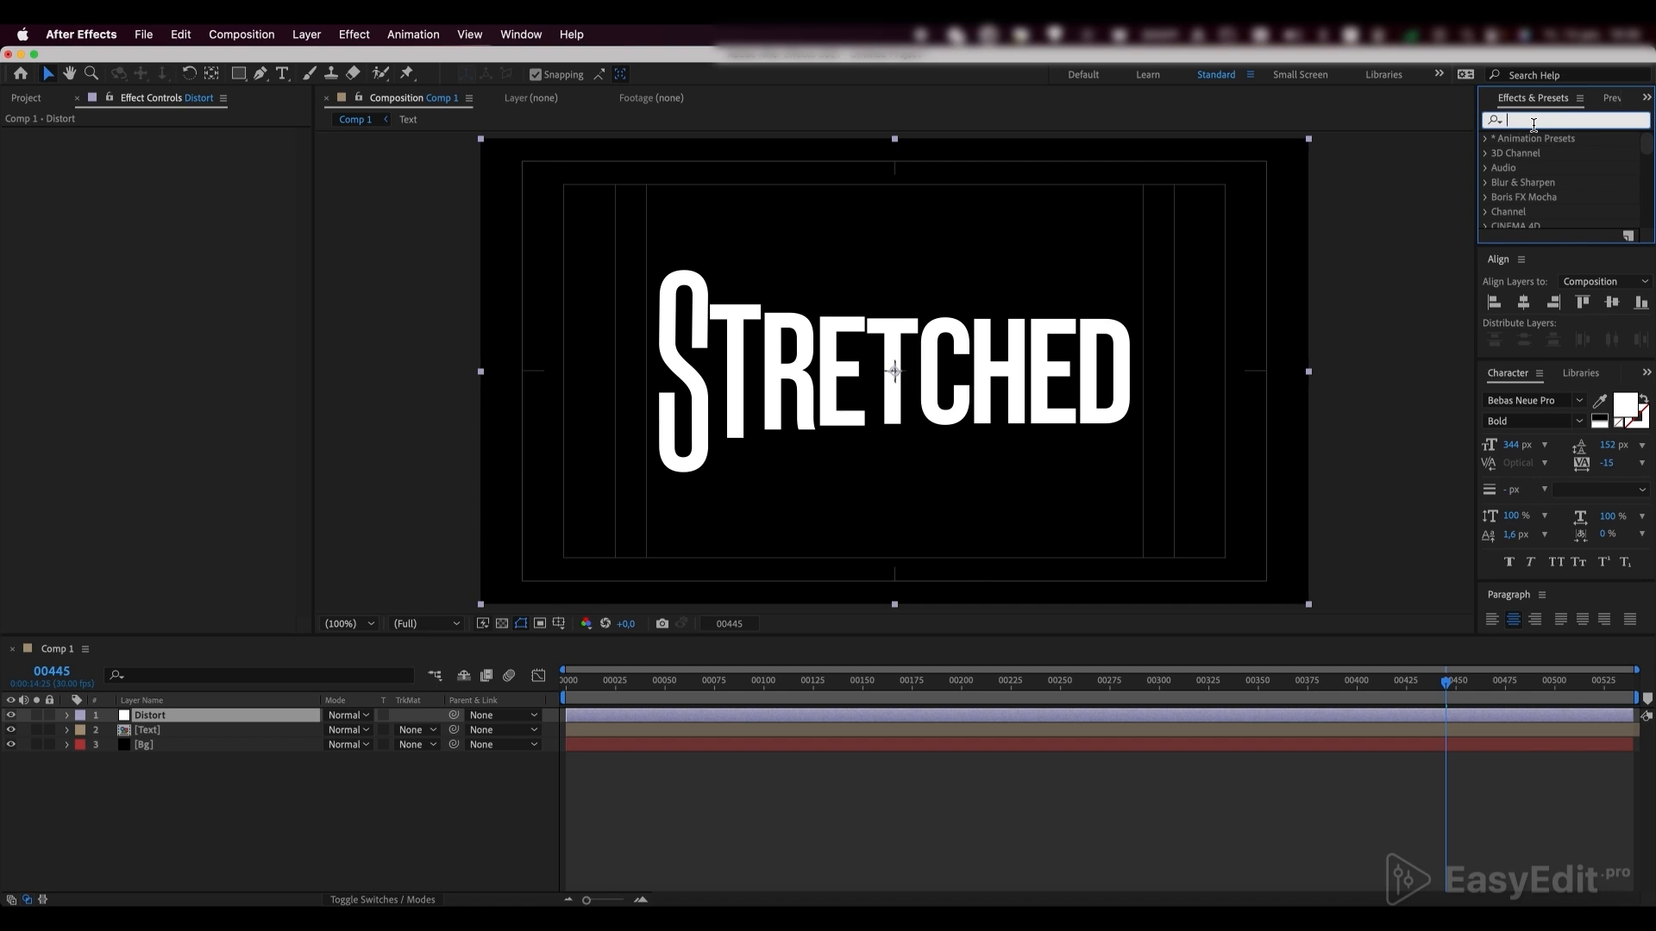
pyautogui.write('displas')
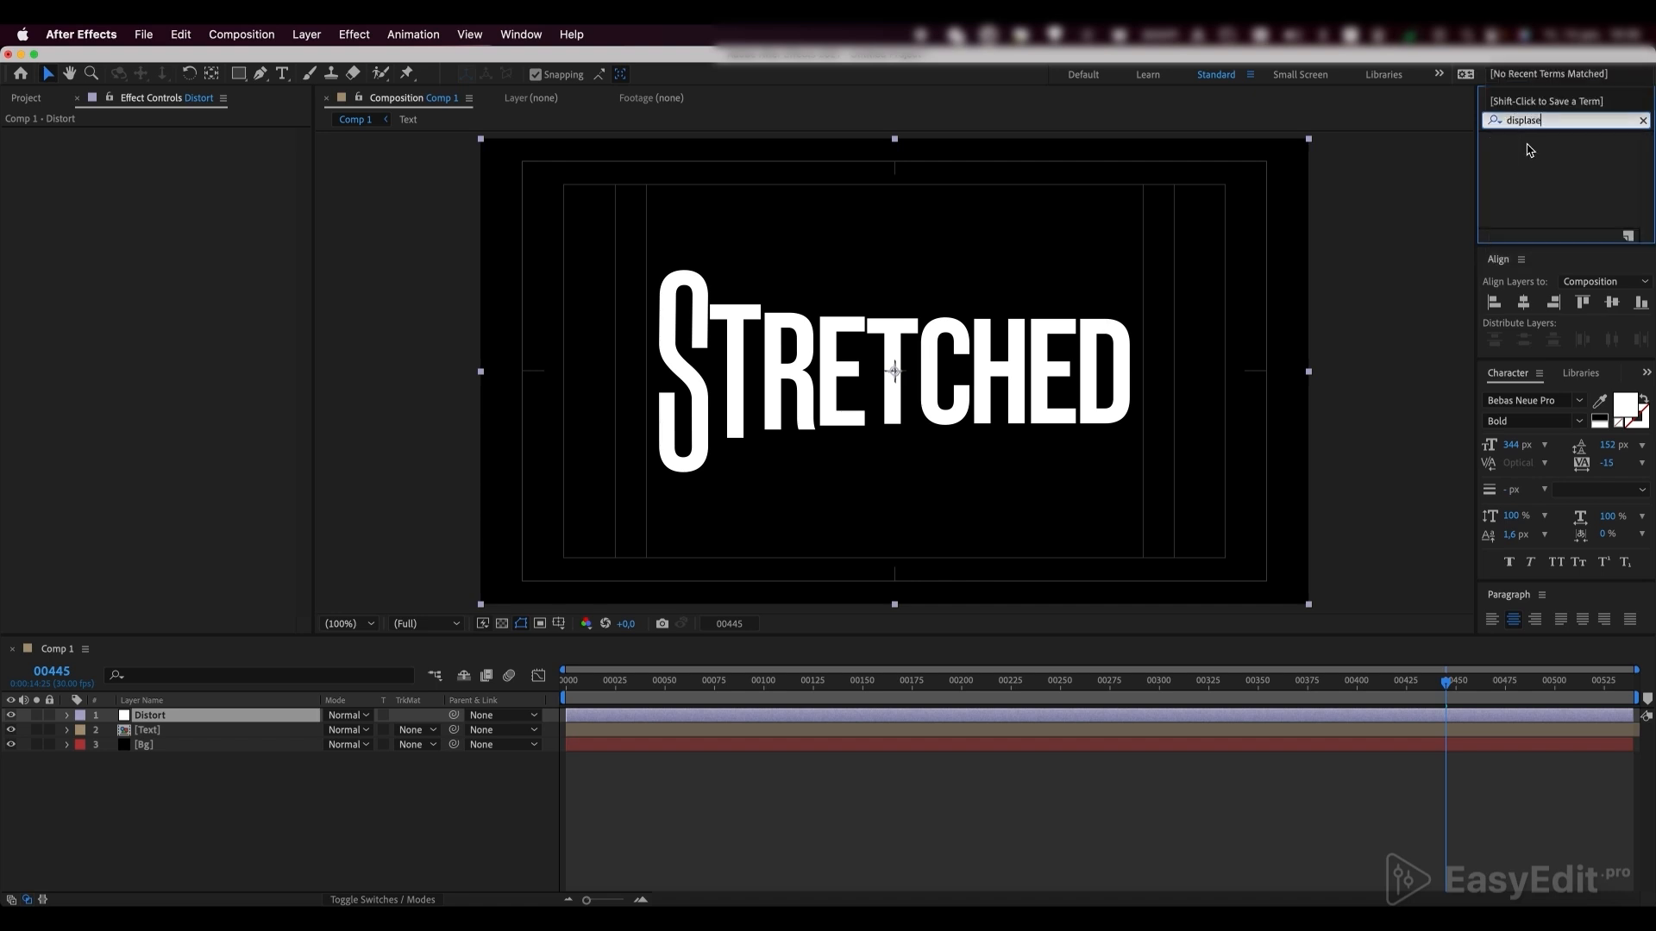
pyautogui.write('e')
pyautogui.press('BackSpace')
pyautogui.press('BackSpace')
pyautogui.write('ce')
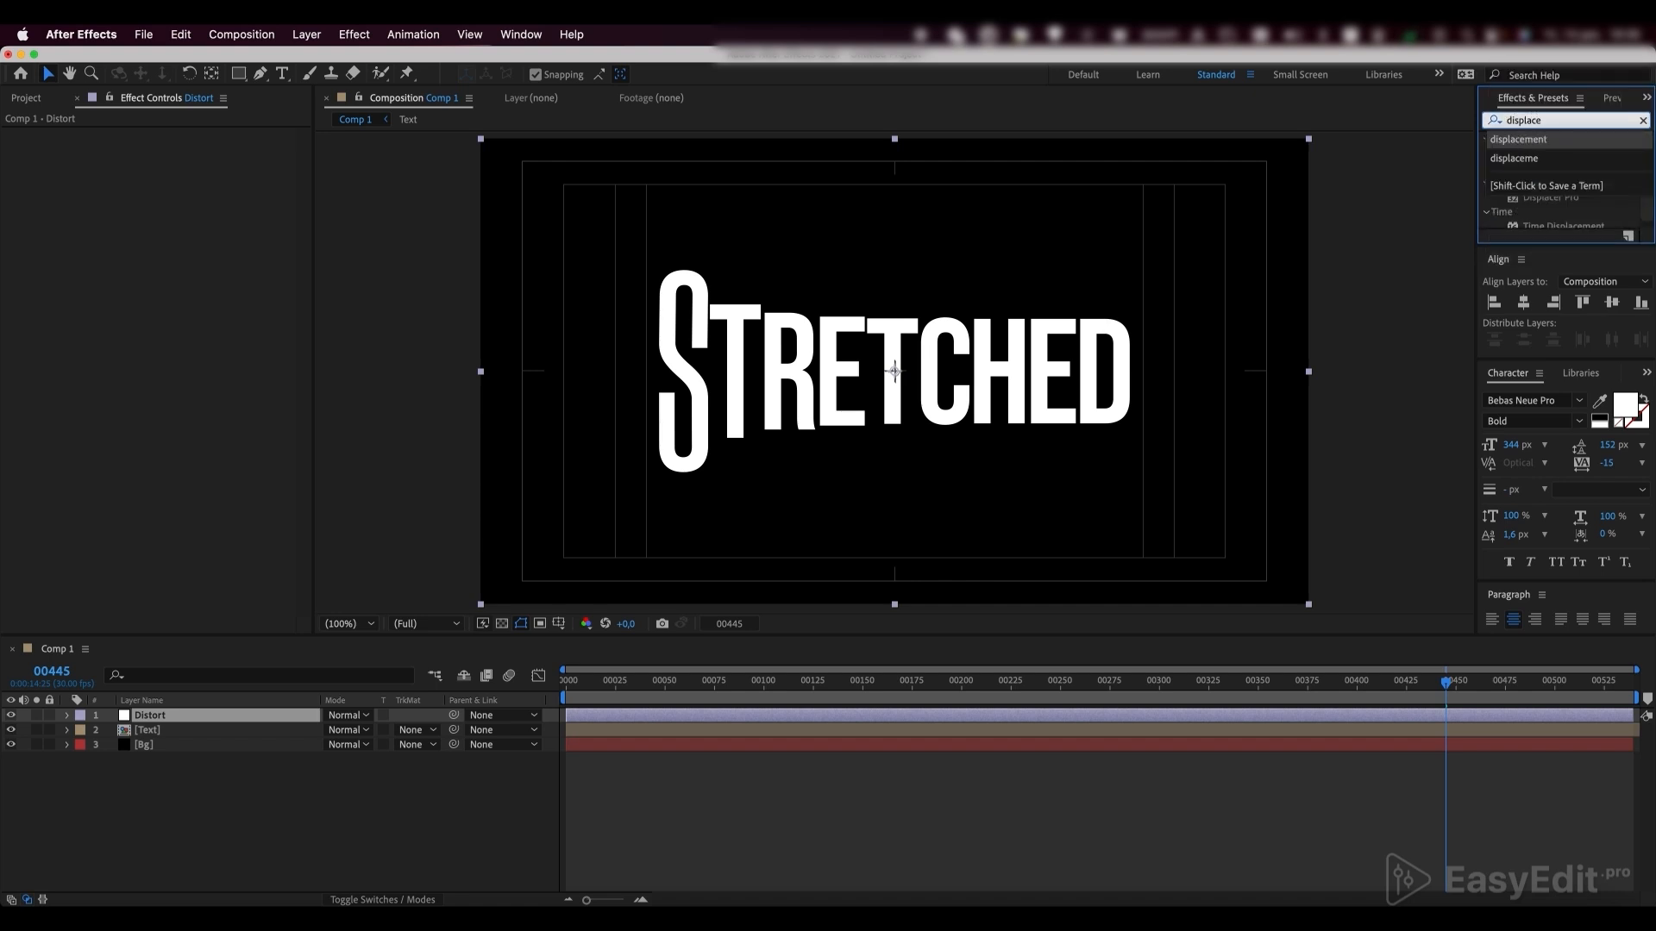
pyautogui.click(1518, 139)
pyautogui.click(1555, 156)
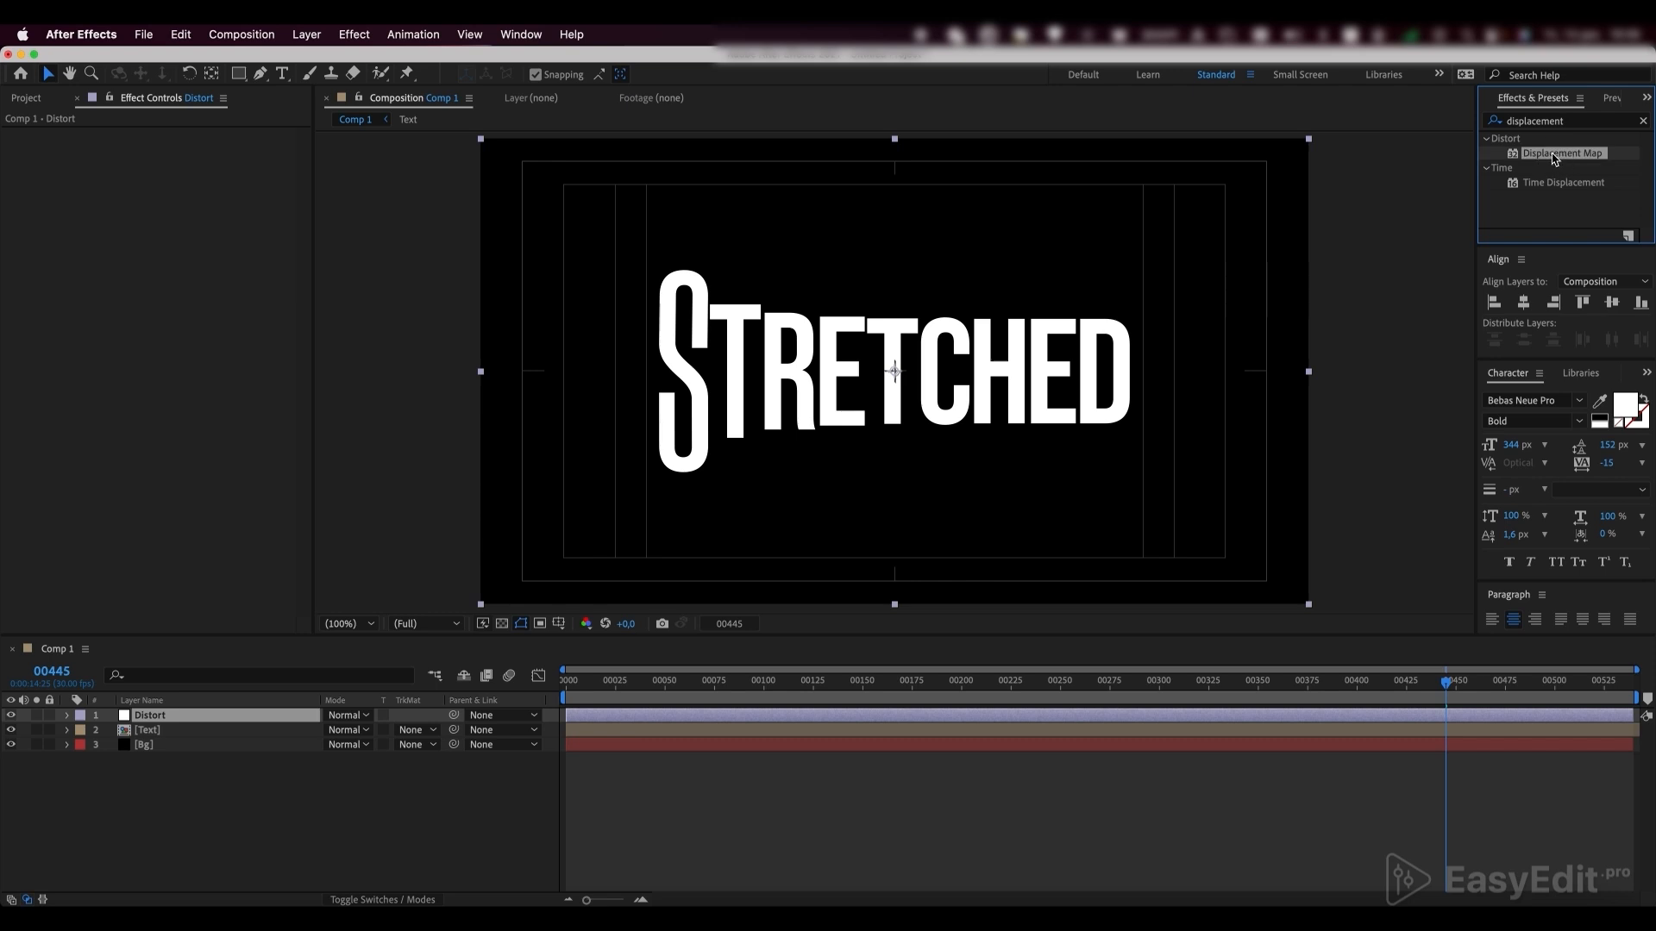
pyautogui.moveTo(1555, 156); pyautogui.dragTo(213, 718)
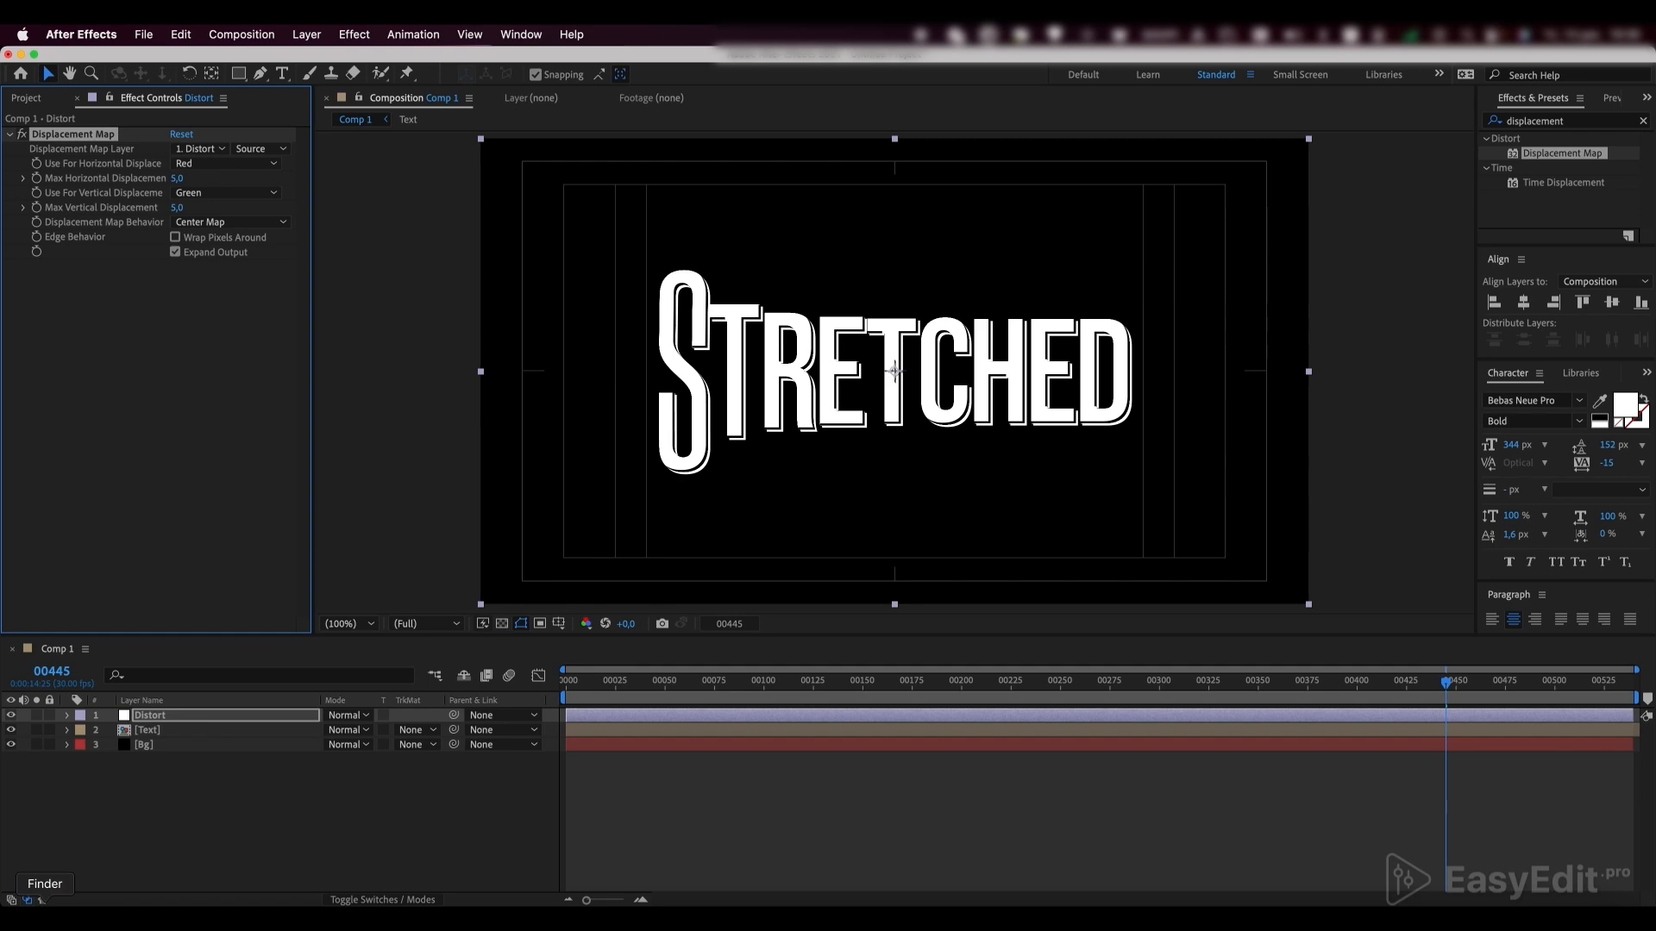
# Preview TV_NOISE.mp4 from the Txtrs folder in Finder, add it between the Distort and Text layers, and check where the clip ends
pyautogui.click(50, 917)
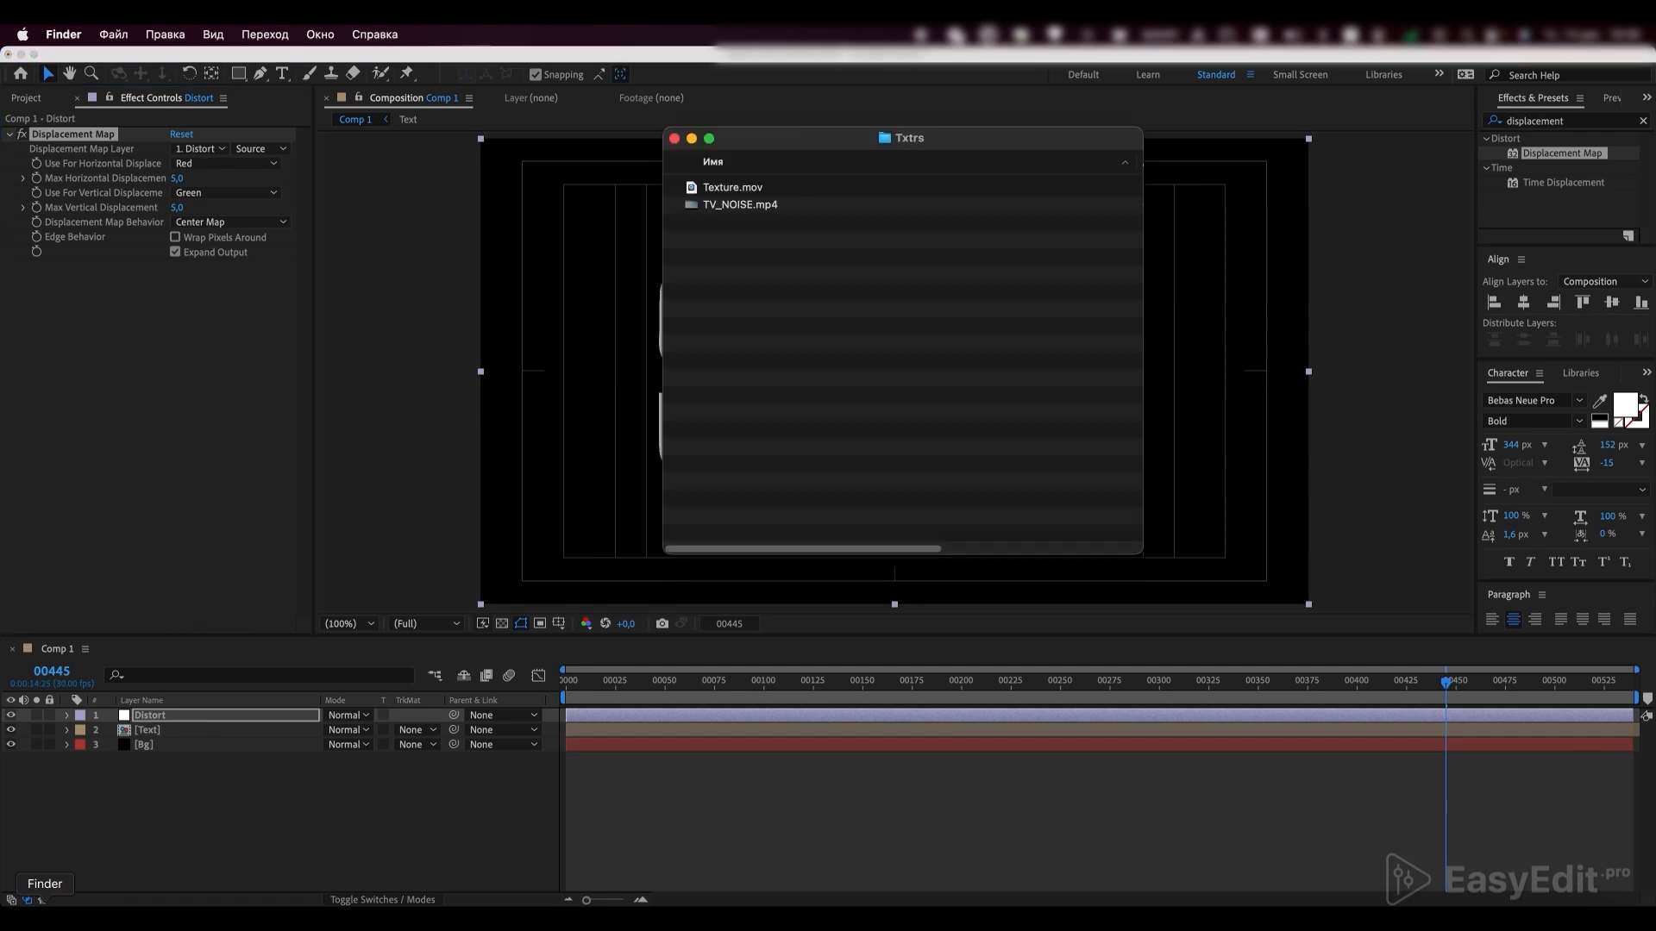
pyautogui.click(741, 207)
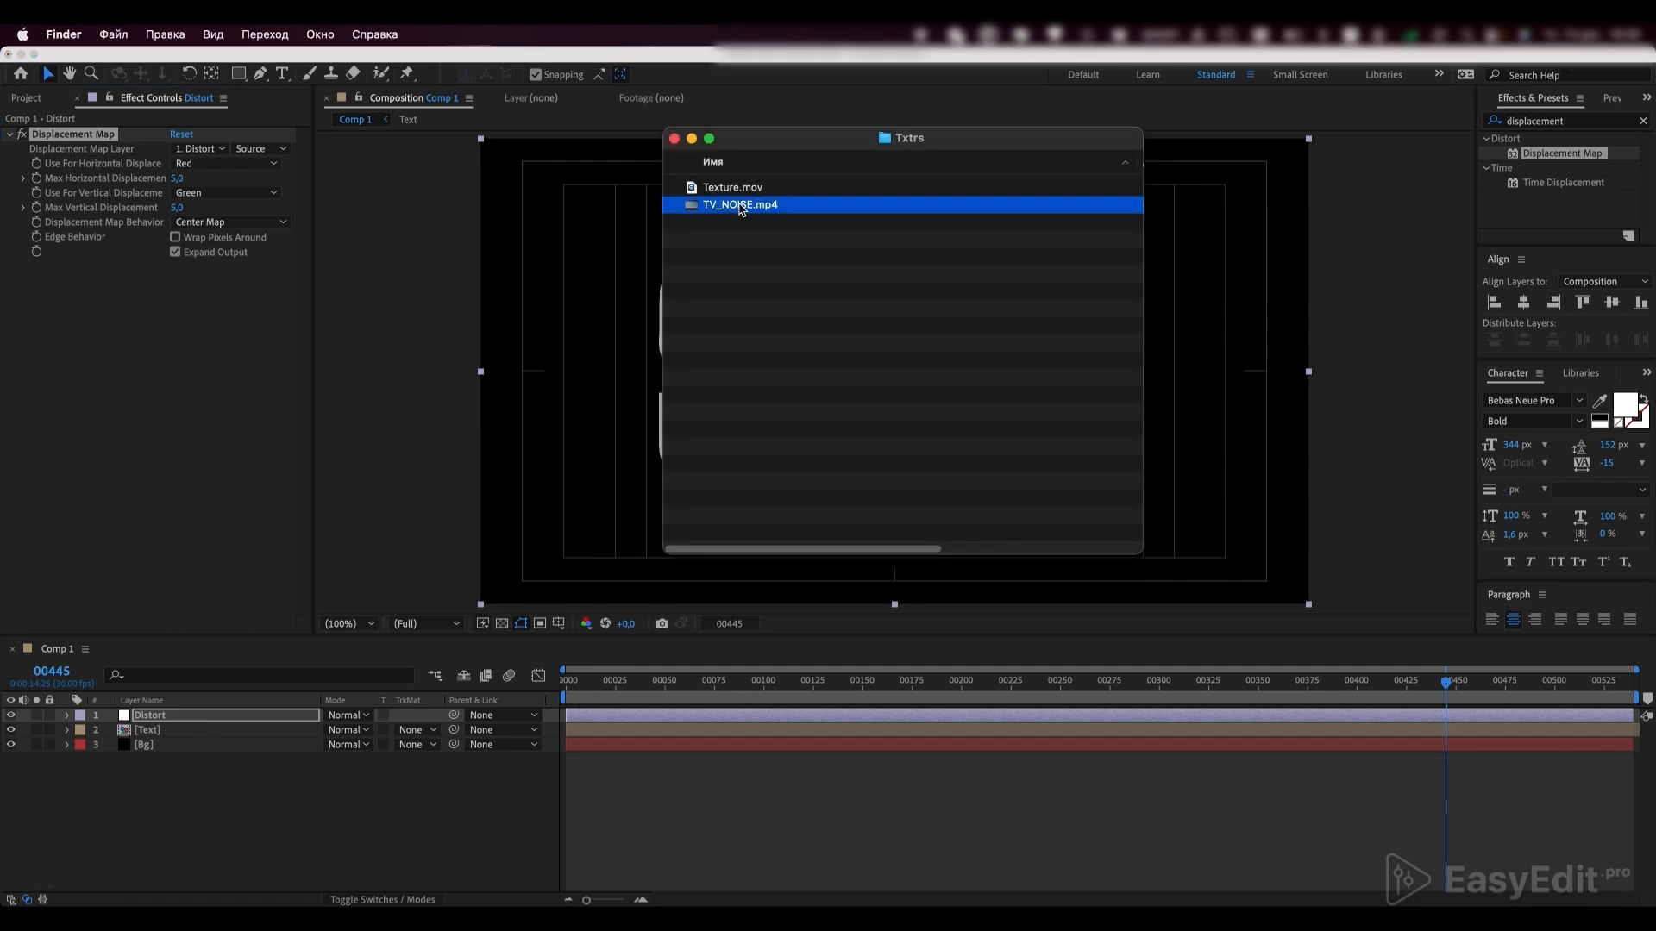
pyautogui.press('space')
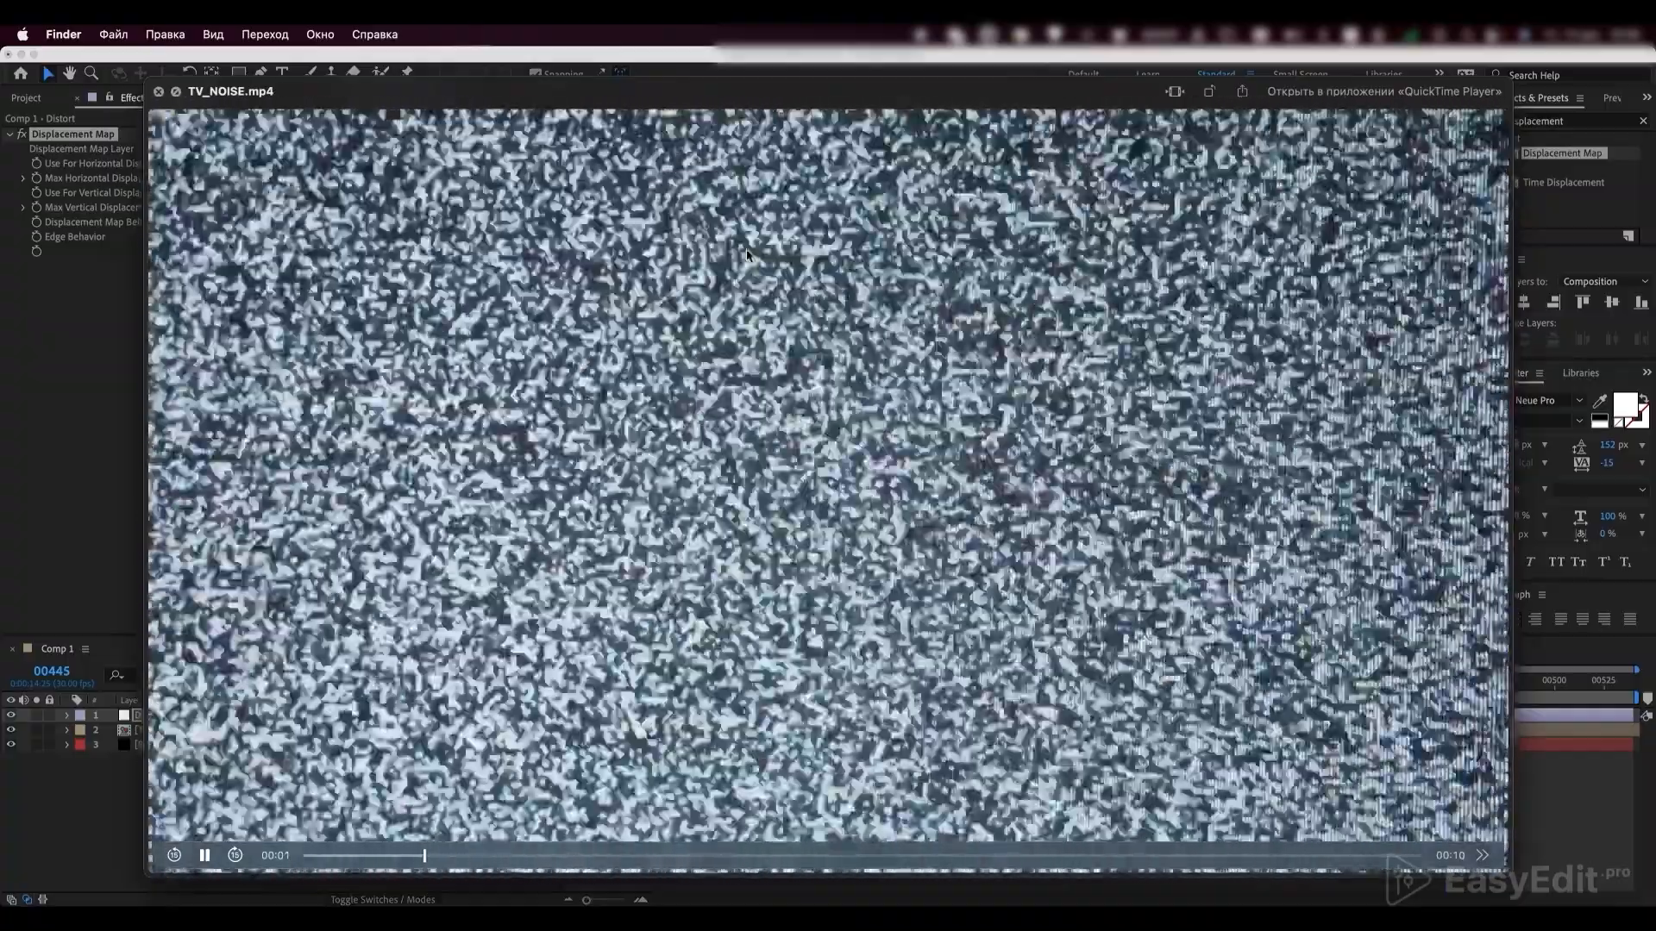
pyautogui.press('space')
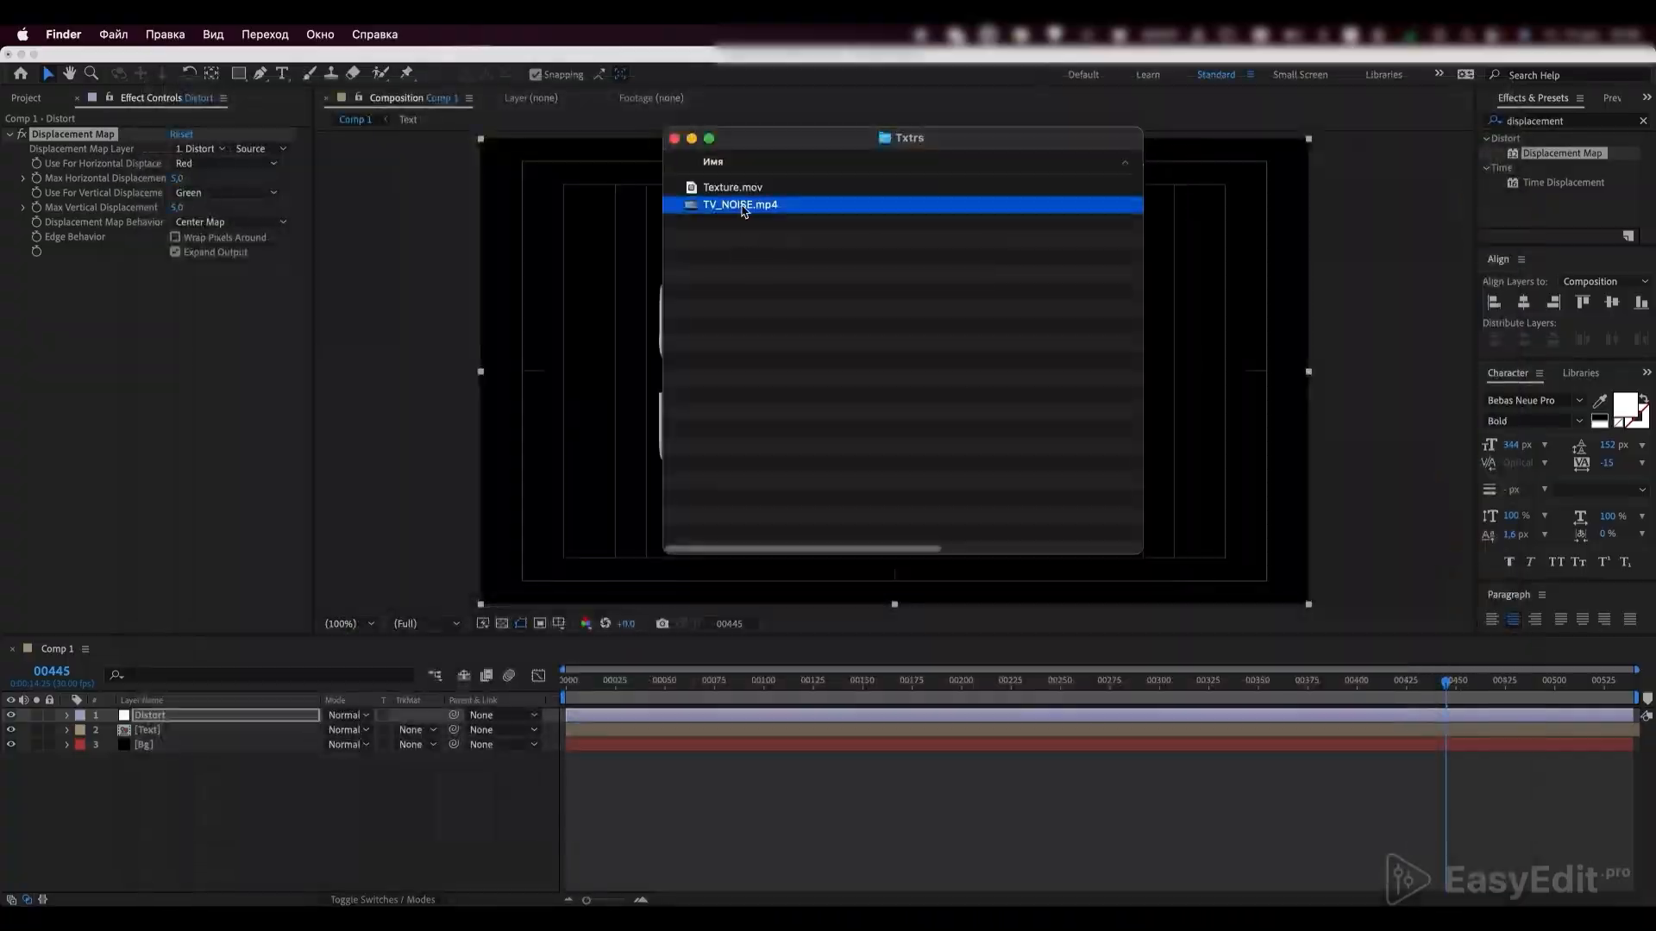
pyautogui.moveTo(742, 209); pyautogui.dragTo(167, 737)
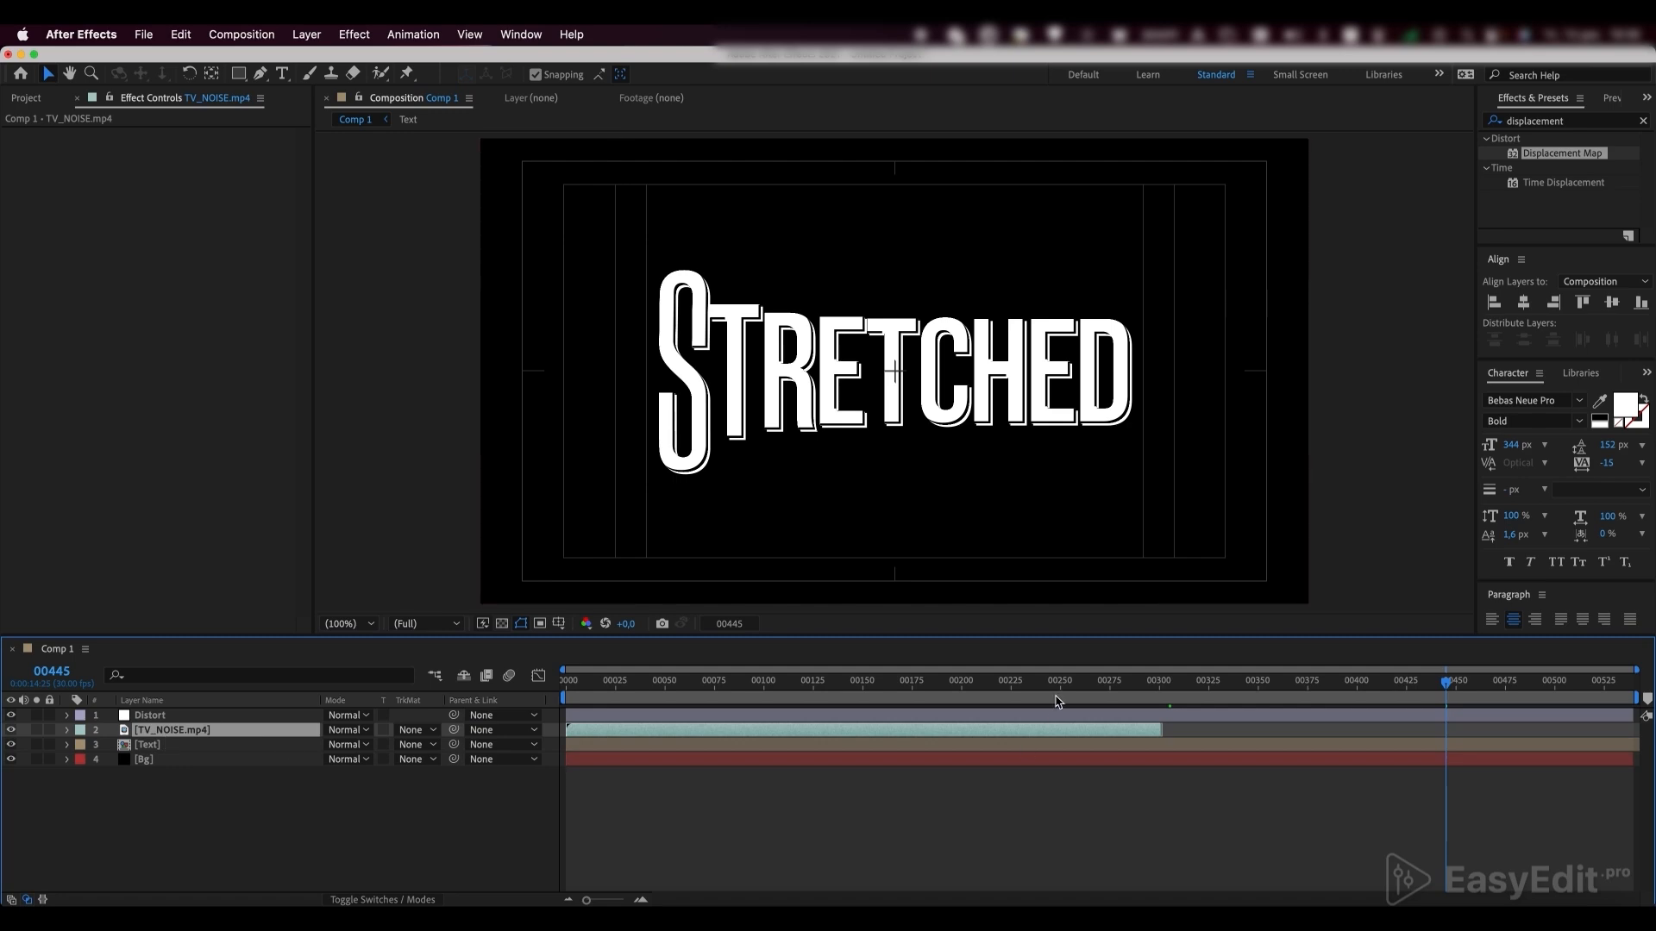
pyautogui.moveTo(1058, 698); pyautogui.dragTo(1038, 690)
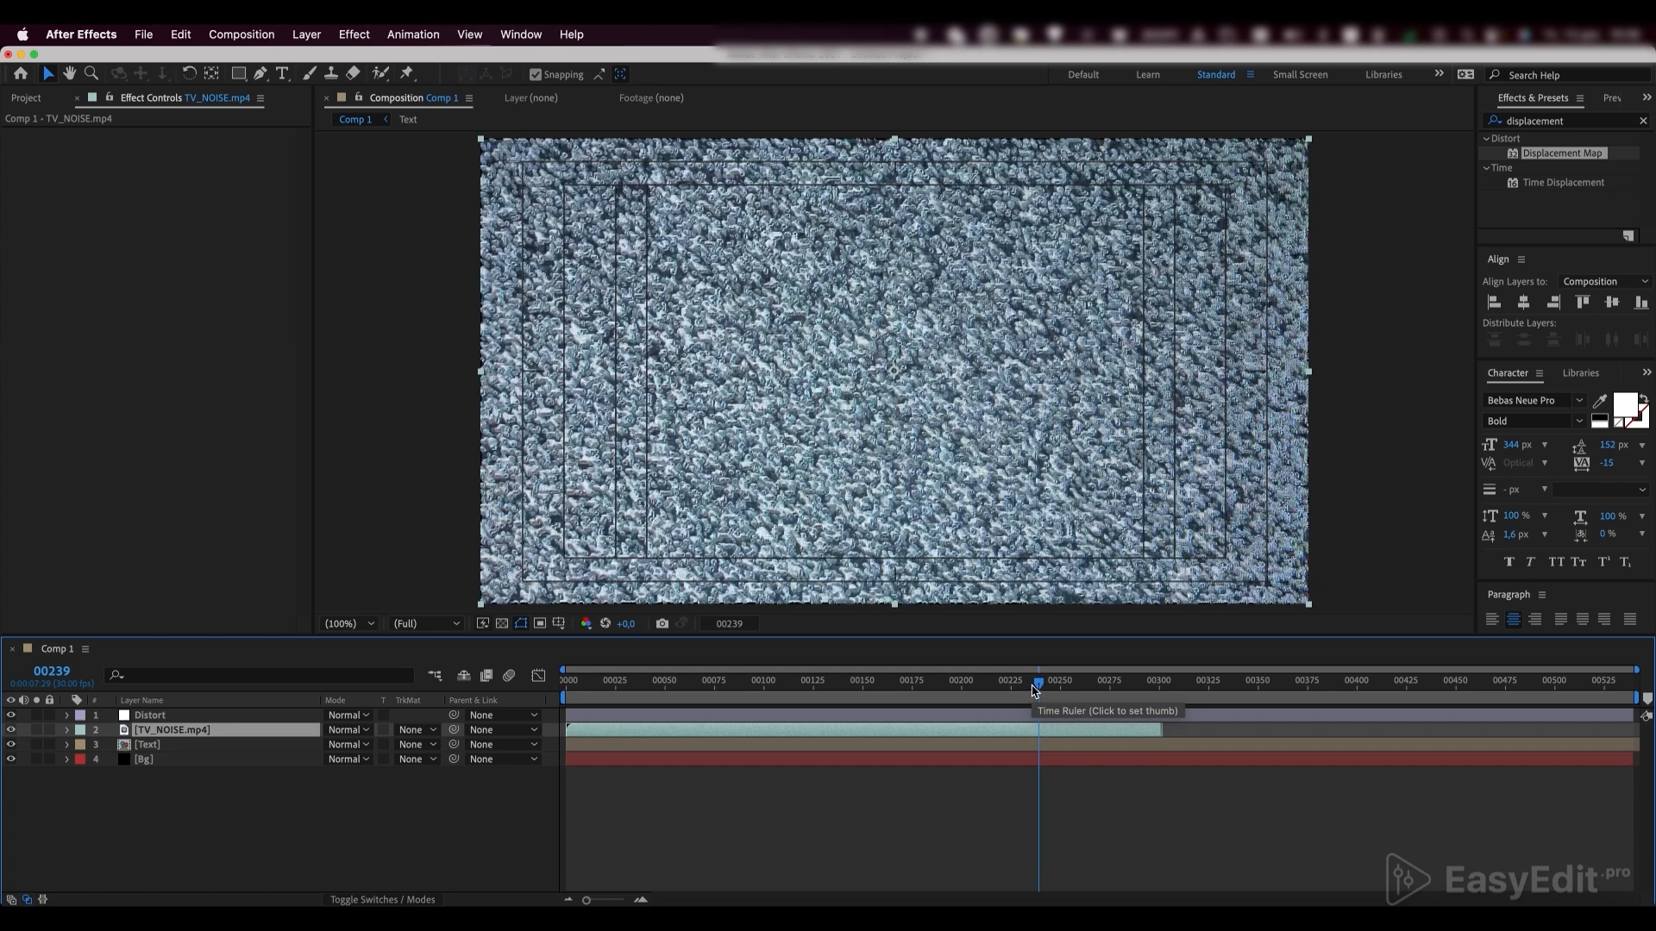
pyautogui.moveTo(1159, 690)
pyautogui.mouseDown()
pyautogui.moveTo(1172, 692)
pyautogui.moveTo(1152, 690)
pyautogui.mouseUp()
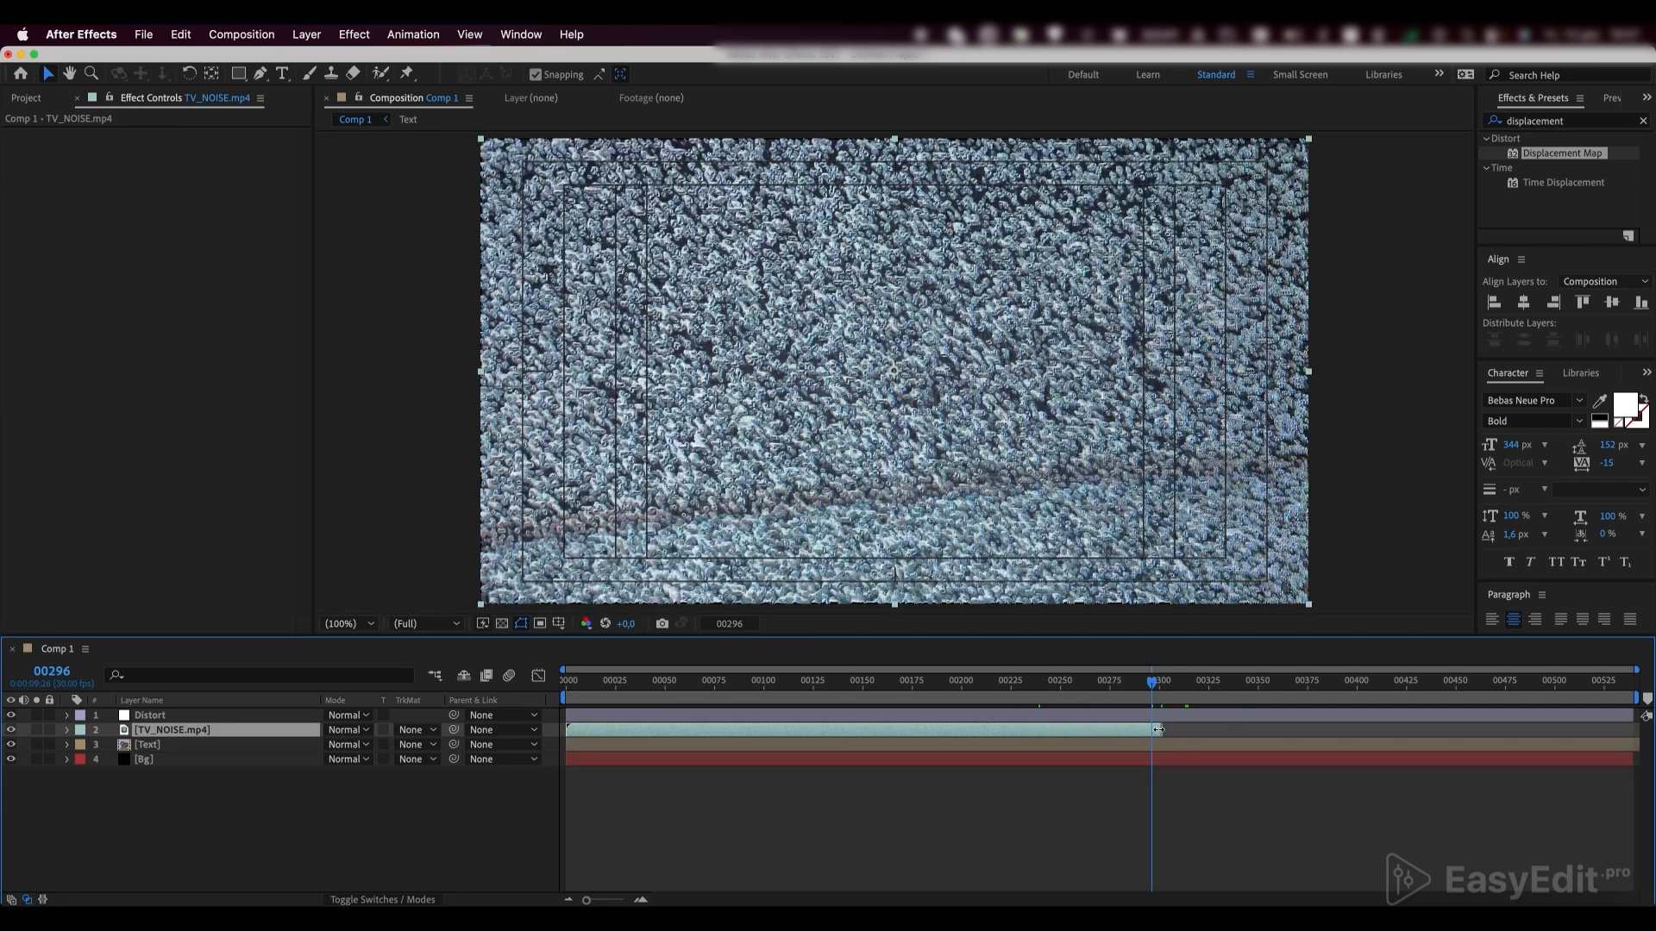
# Enable time remapping on the TV_NOISE.mp4 layer and add the expression loopOut() to its Time Remap property
pyautogui.rightClick(181, 731)
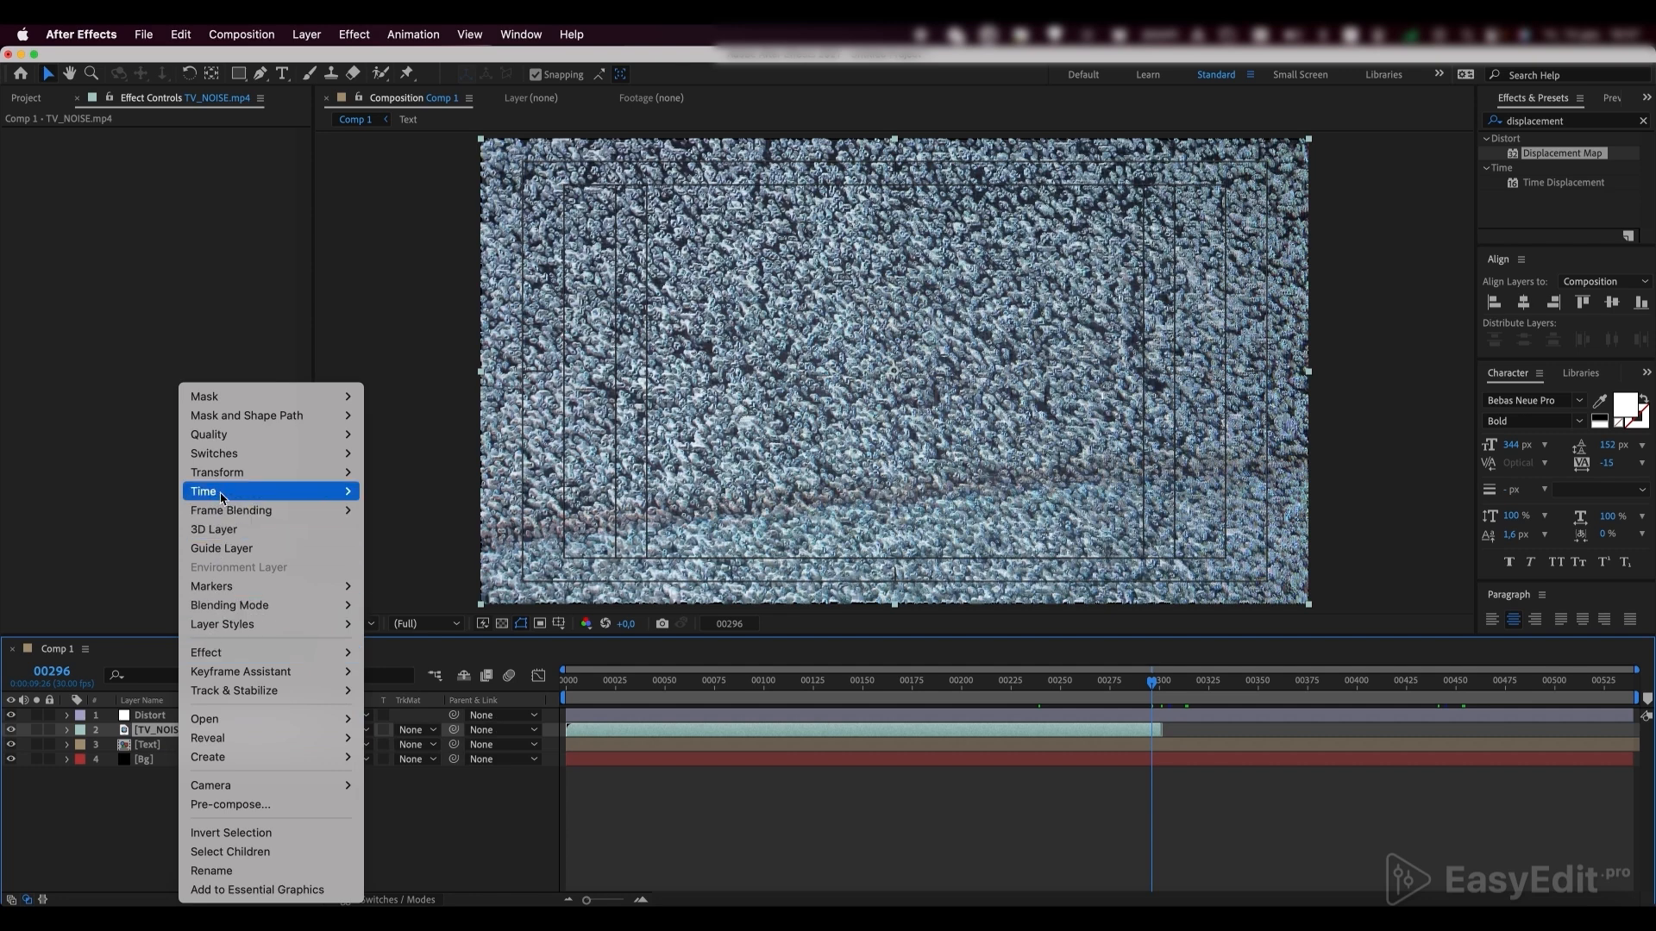
pyautogui.moveTo(313, 494)
pyautogui.click(407, 495)
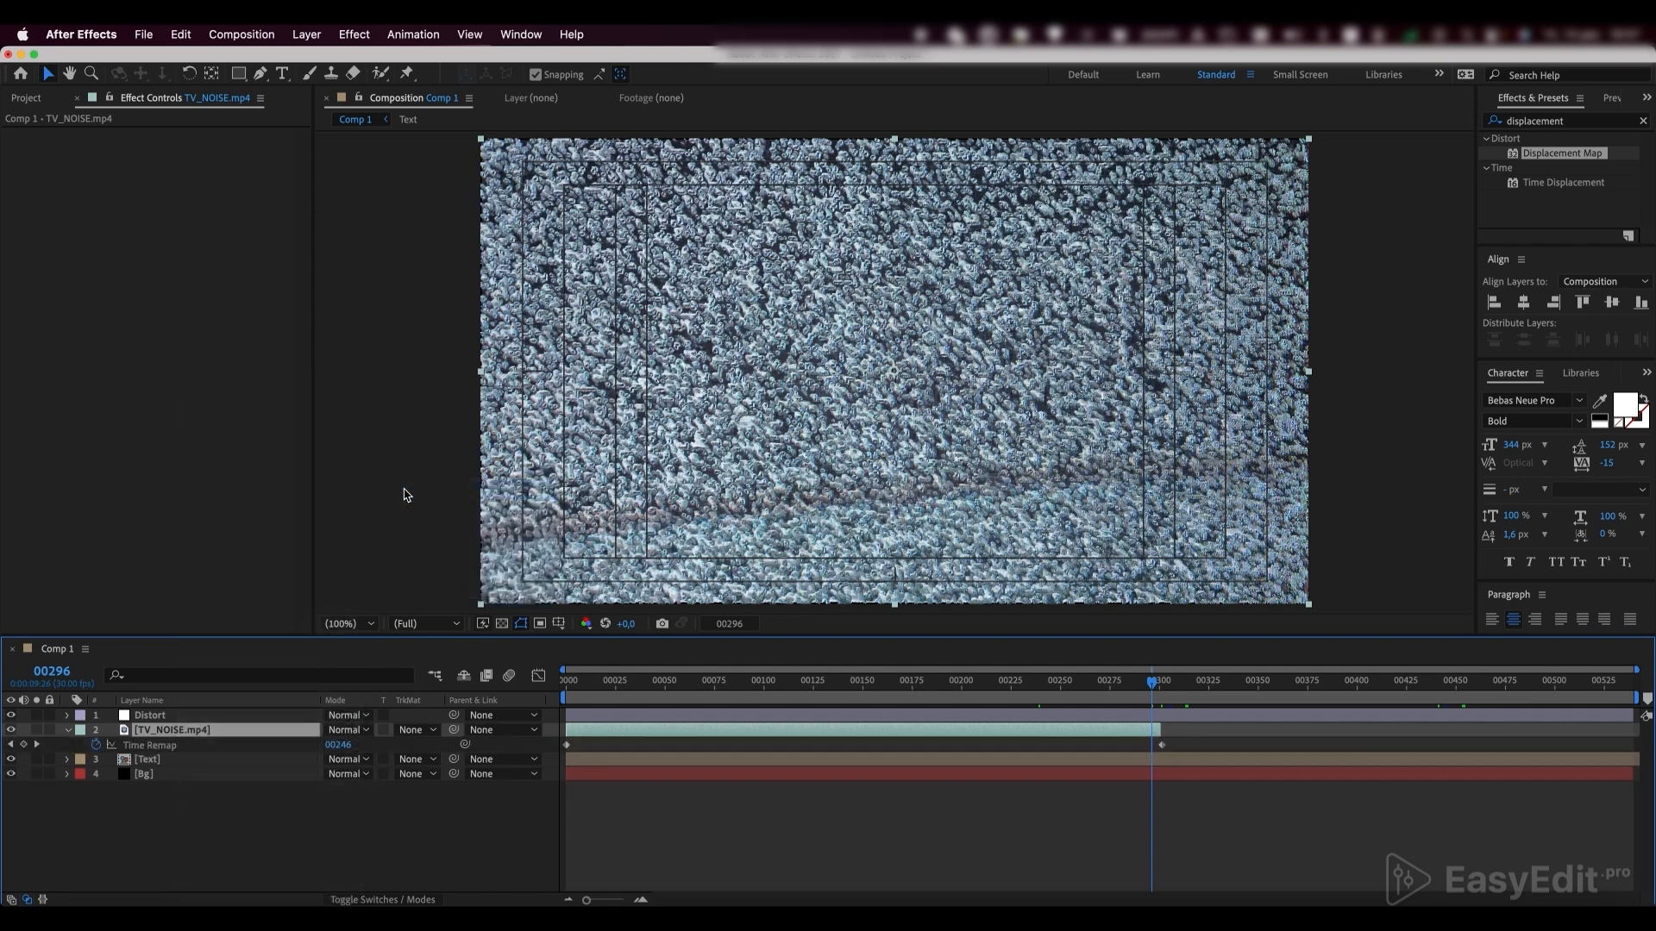
pyautogui.keyDown('alt'); pyautogui.click(97, 745); pyautogui.keyUp('alt')
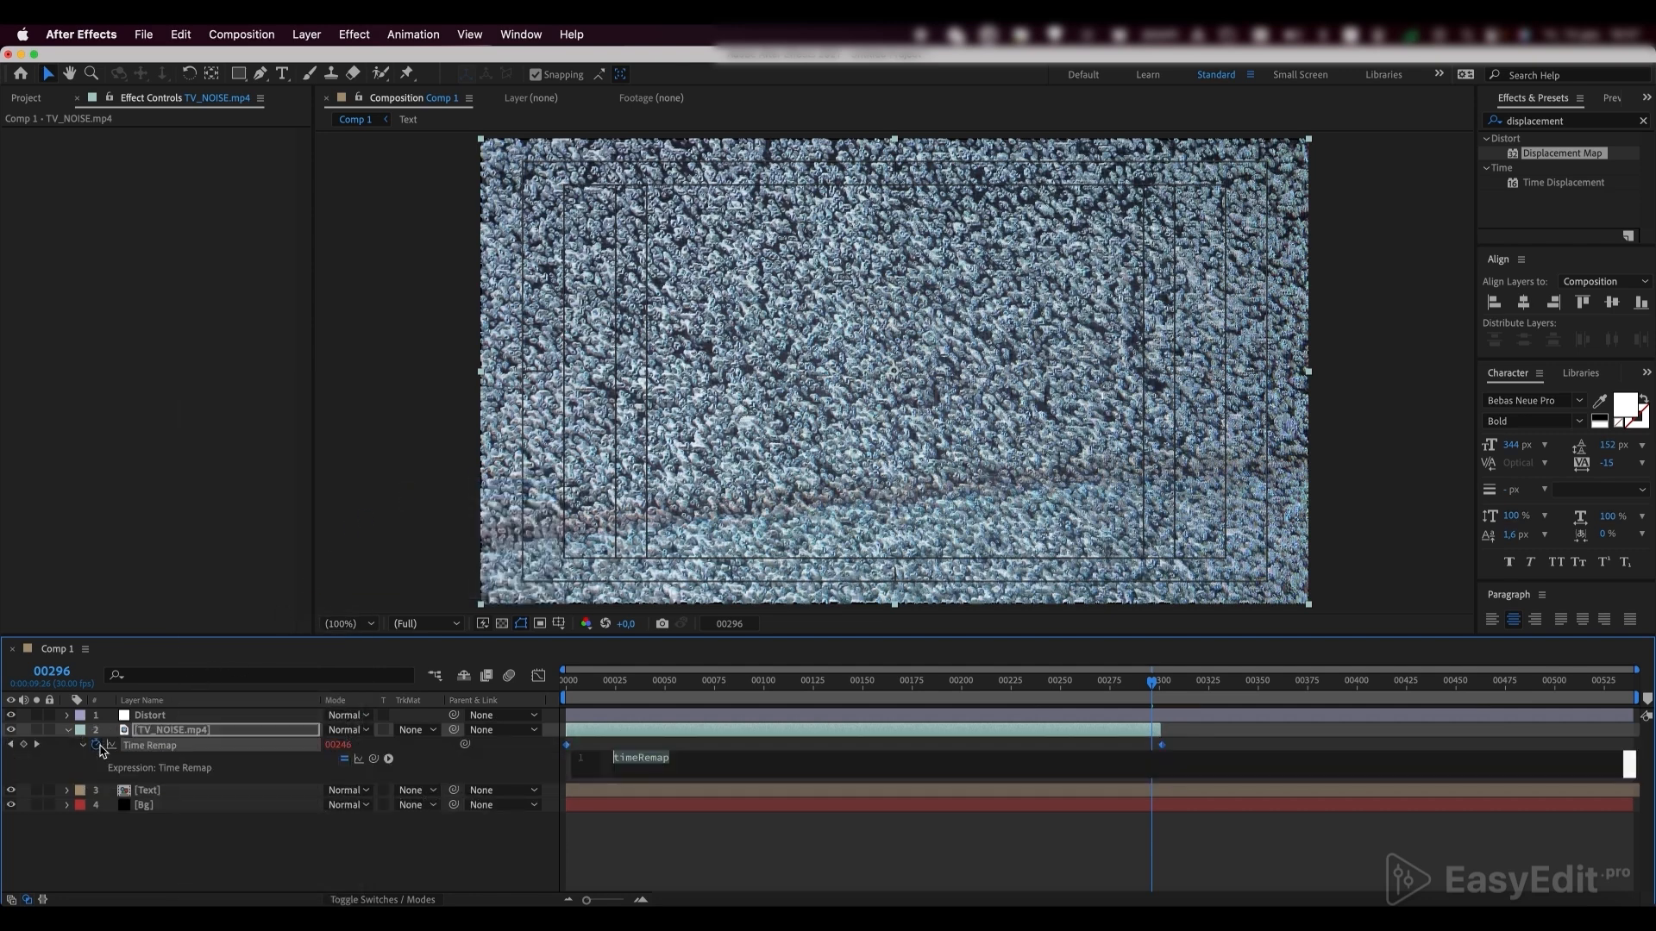
pyautogui.write('loop')
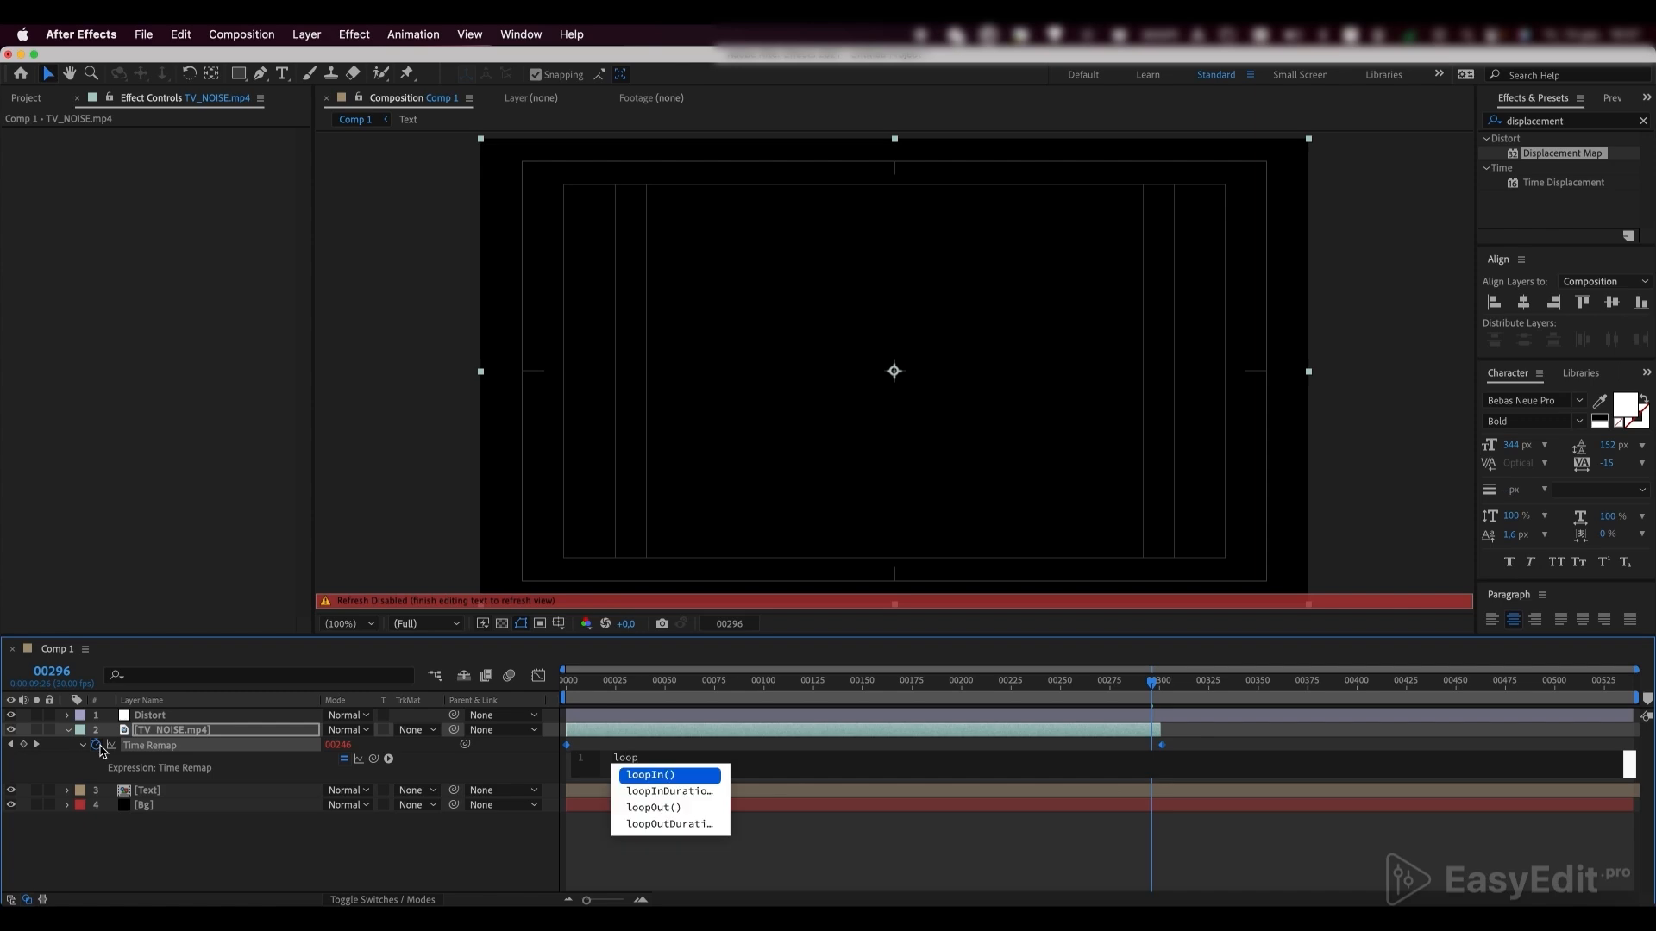
pyautogui.click(660, 808)
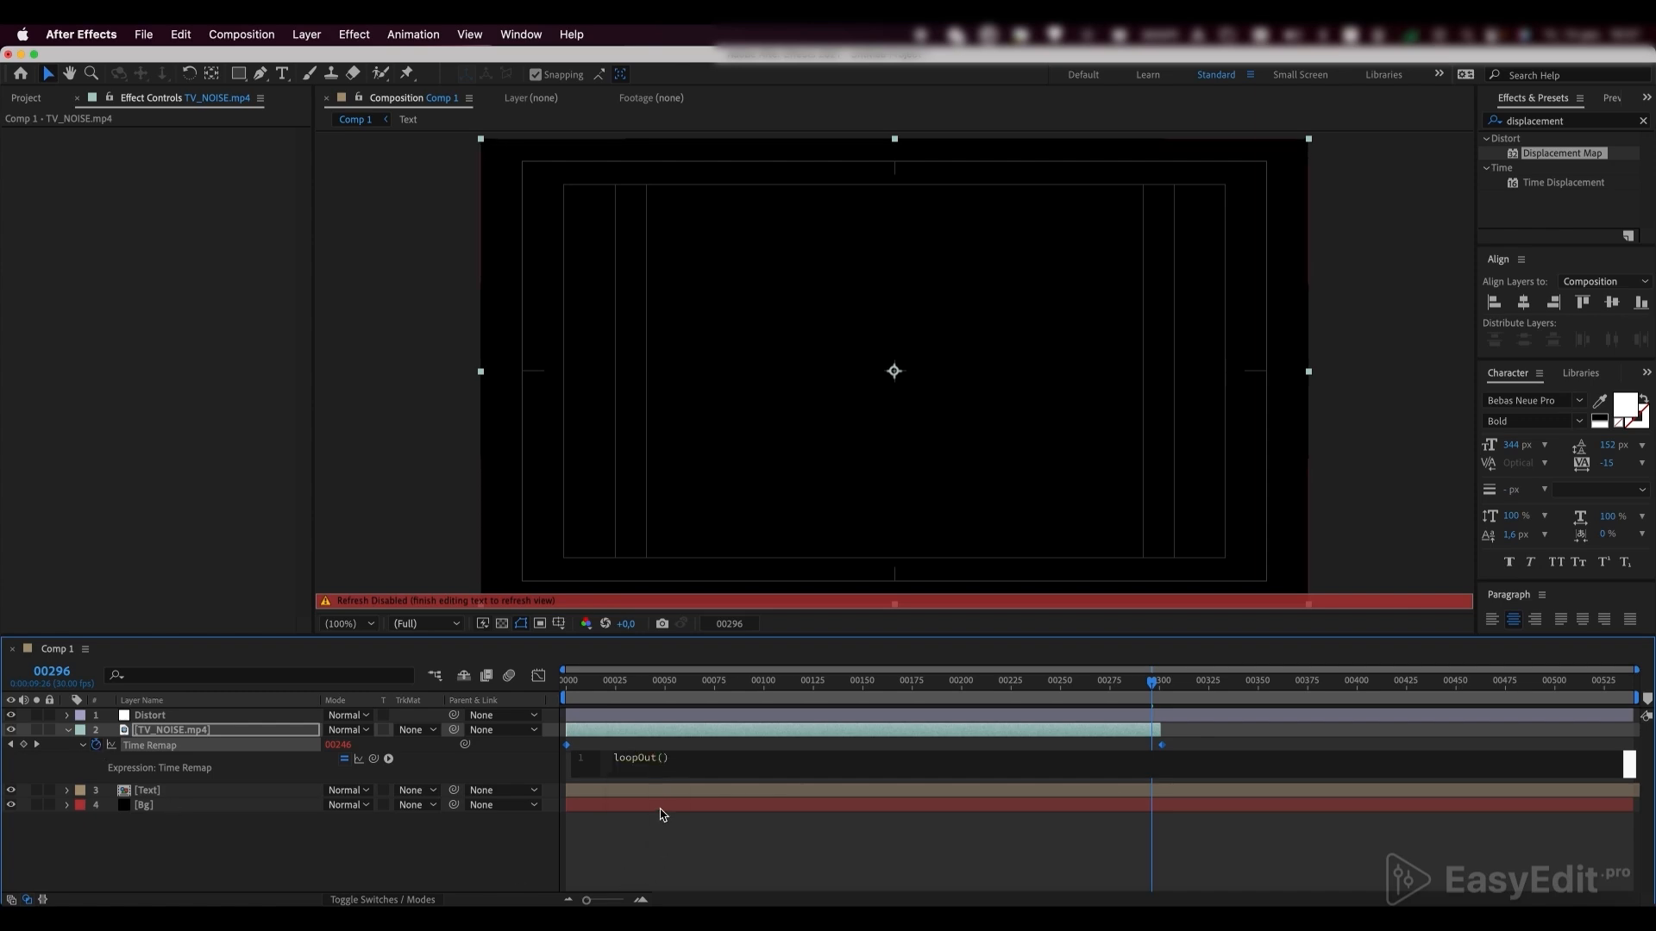
pyautogui.click(661, 829)
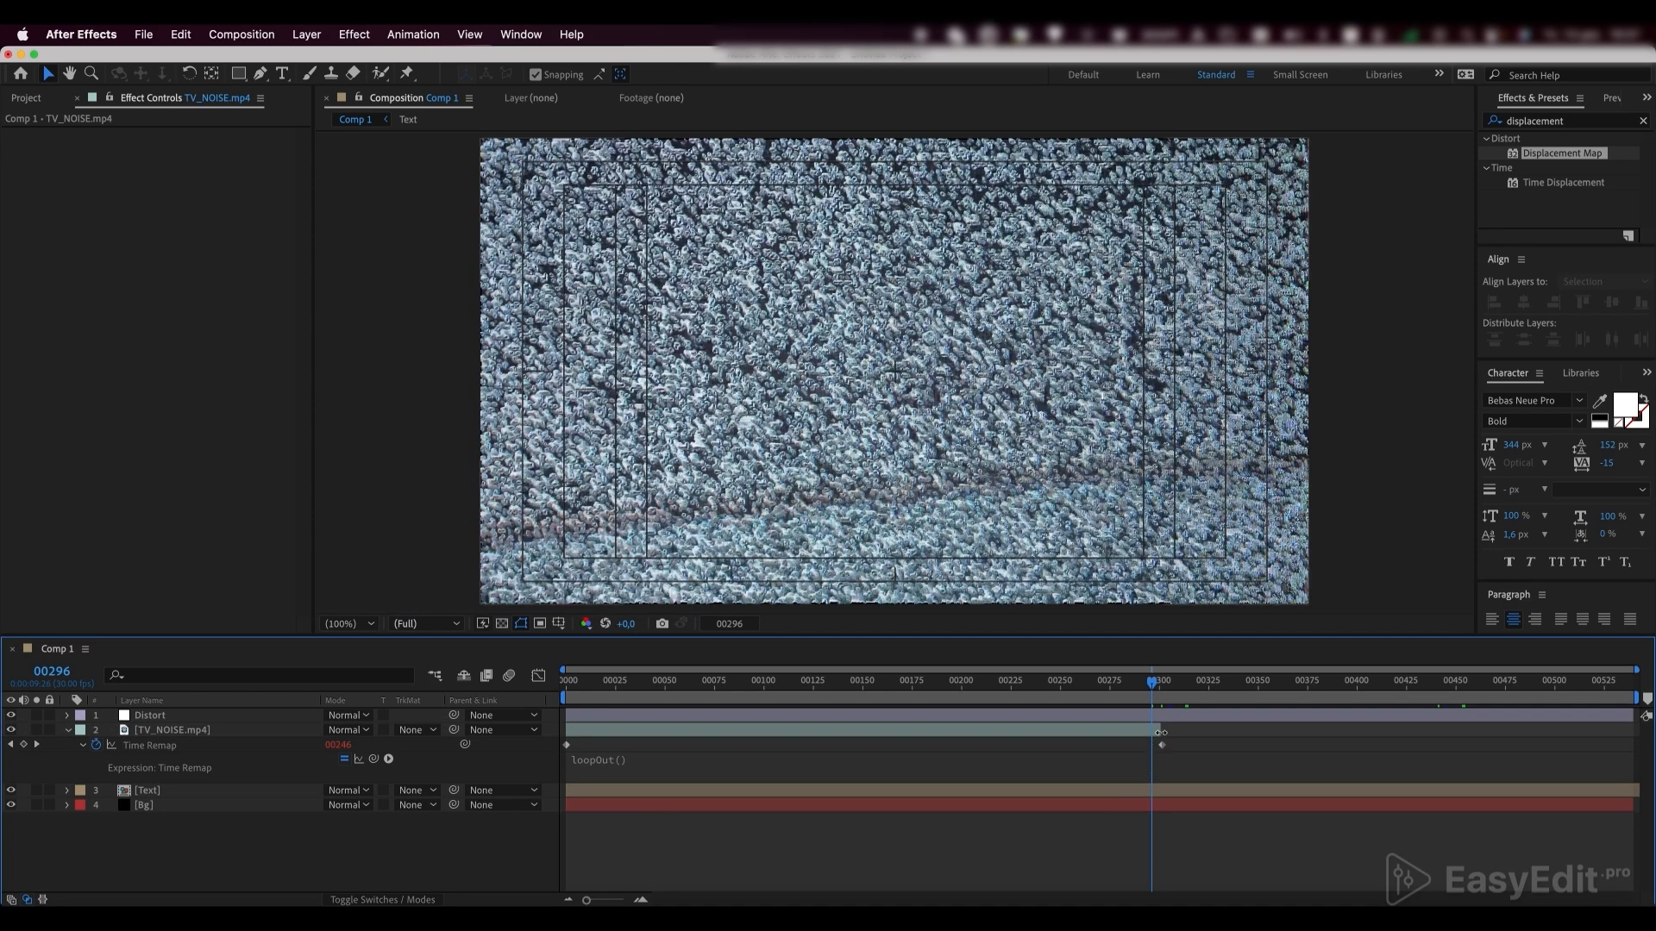
# Extend the TV_NOISE.mp4 layer to the end of the composition and move the current time to frame 86
pyautogui.moveTo(1158, 732); pyautogui.dragTo(1636, 732)
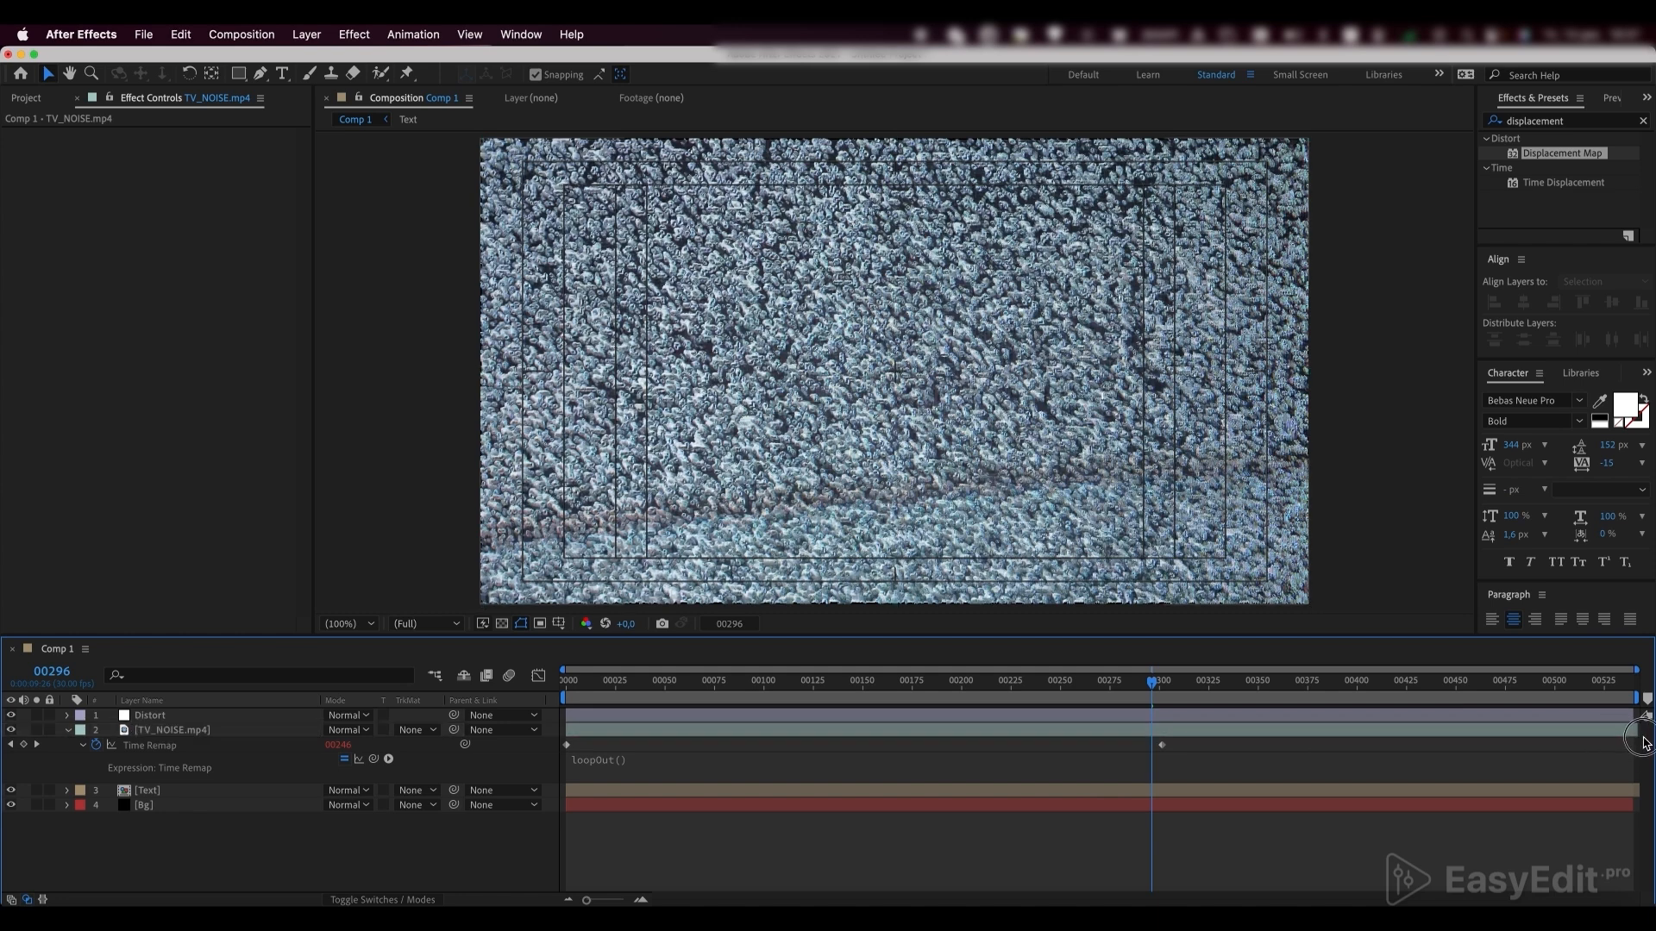
pyautogui.moveTo(1152, 681); pyautogui.dragTo(738, 688)
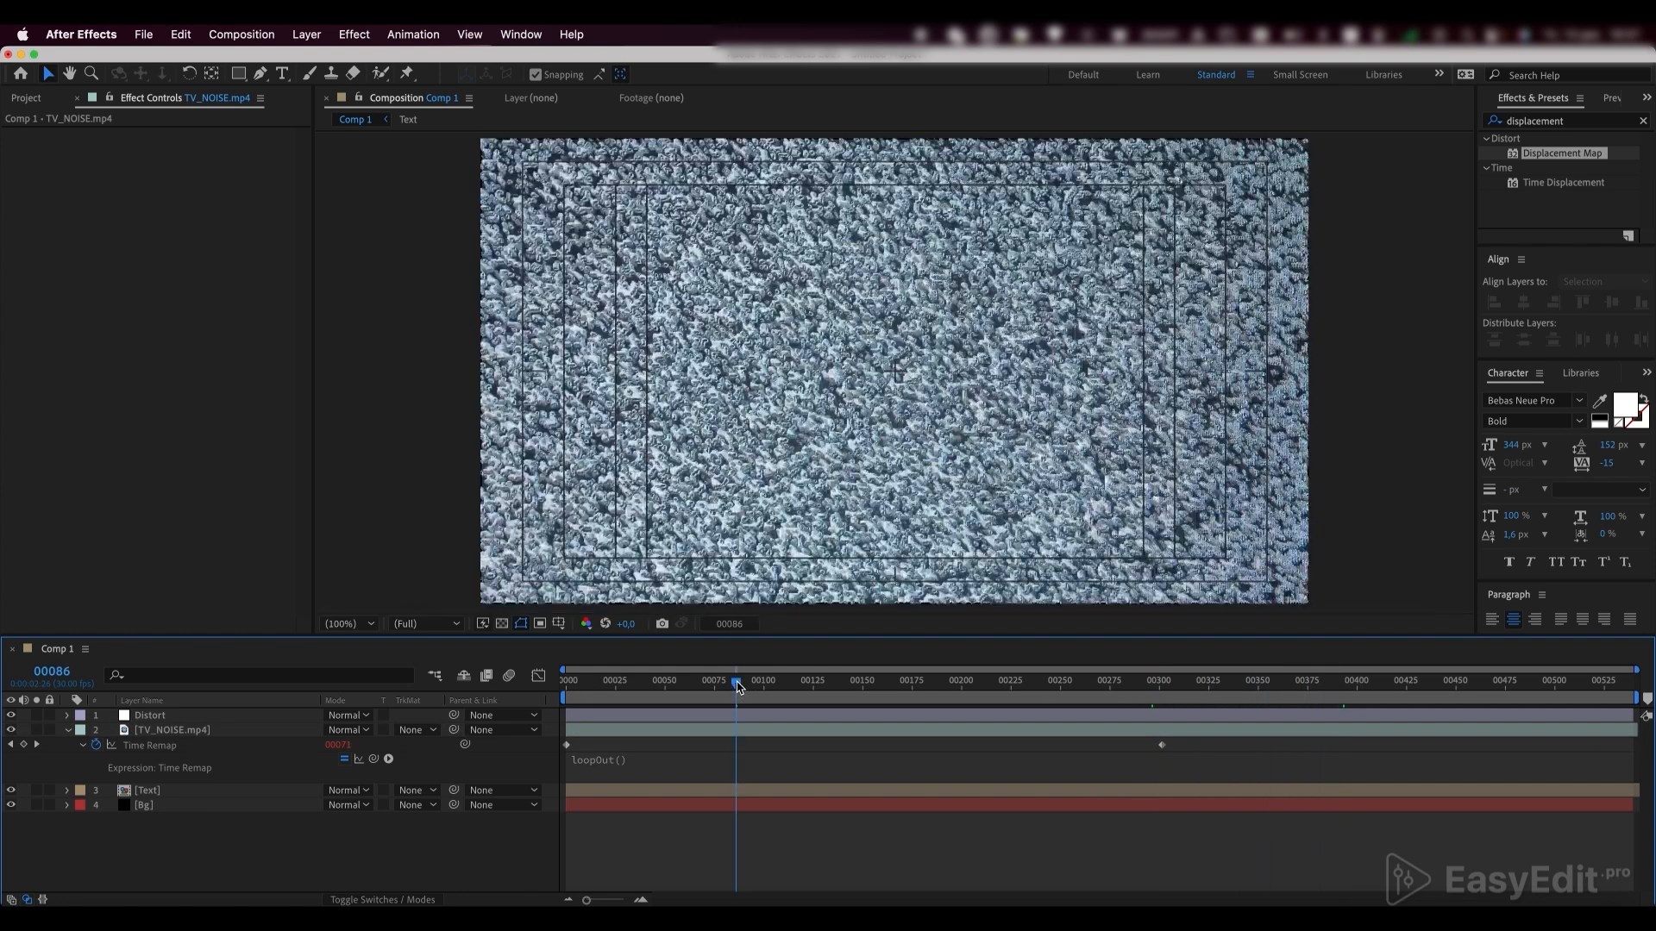
# Set the Distort layer's Displacement Map Layer to TV_NOISE.mp4 and hide the TV_NOISE.mp4 layer
pyautogui.click(149, 717)
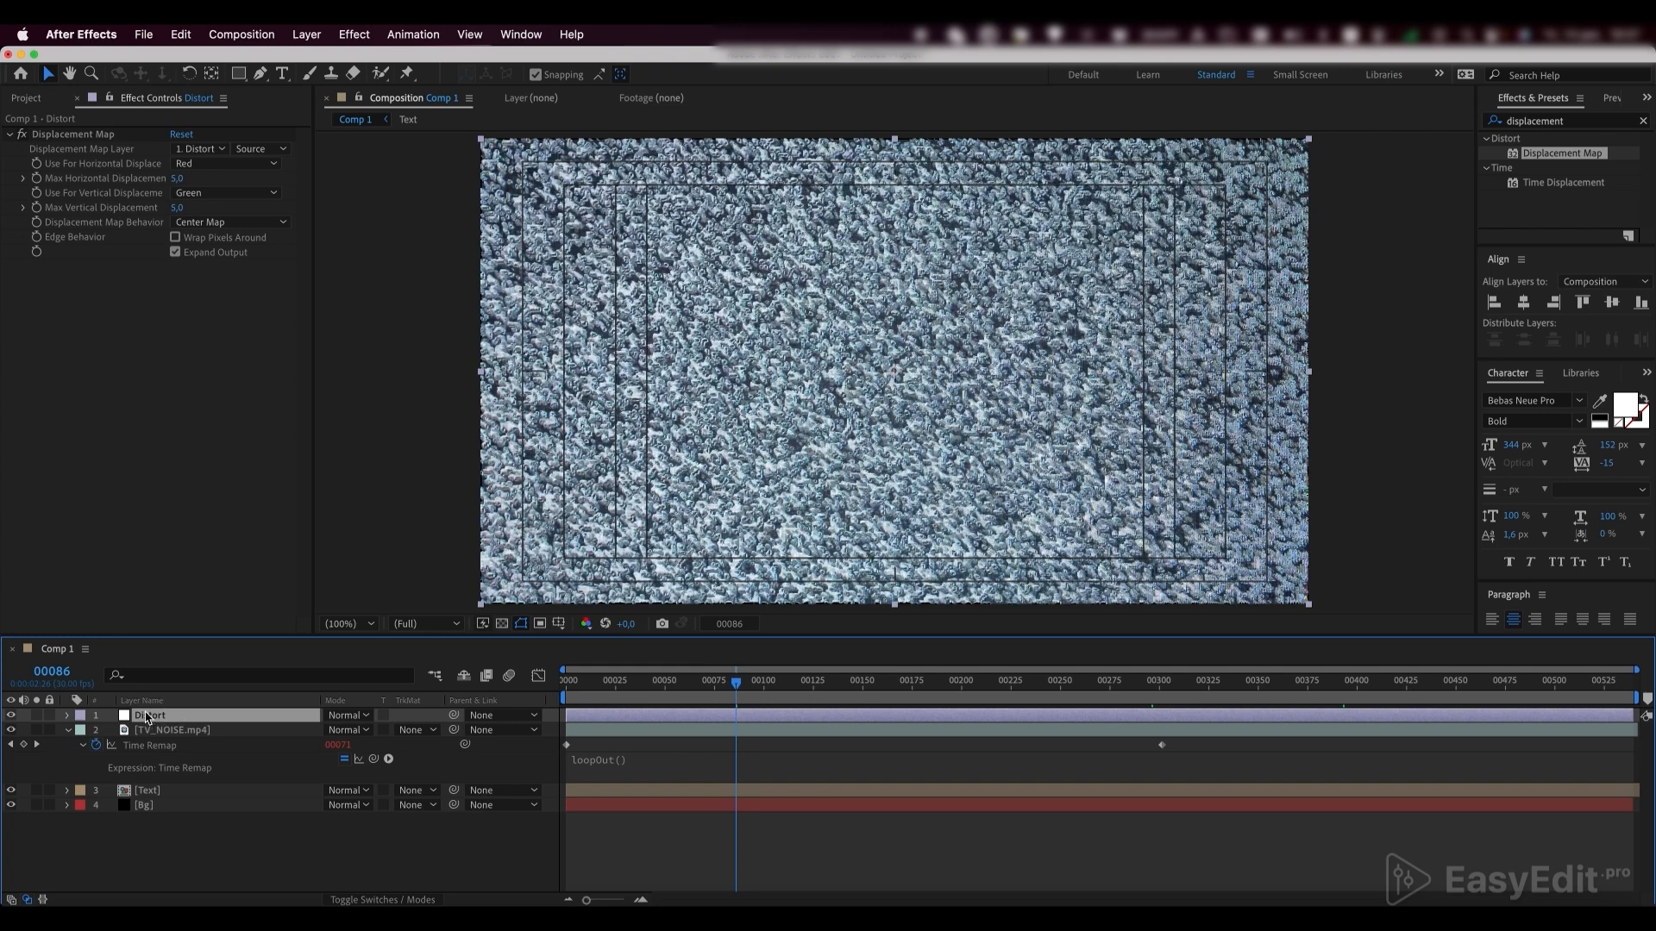
pyautogui.click(199, 148)
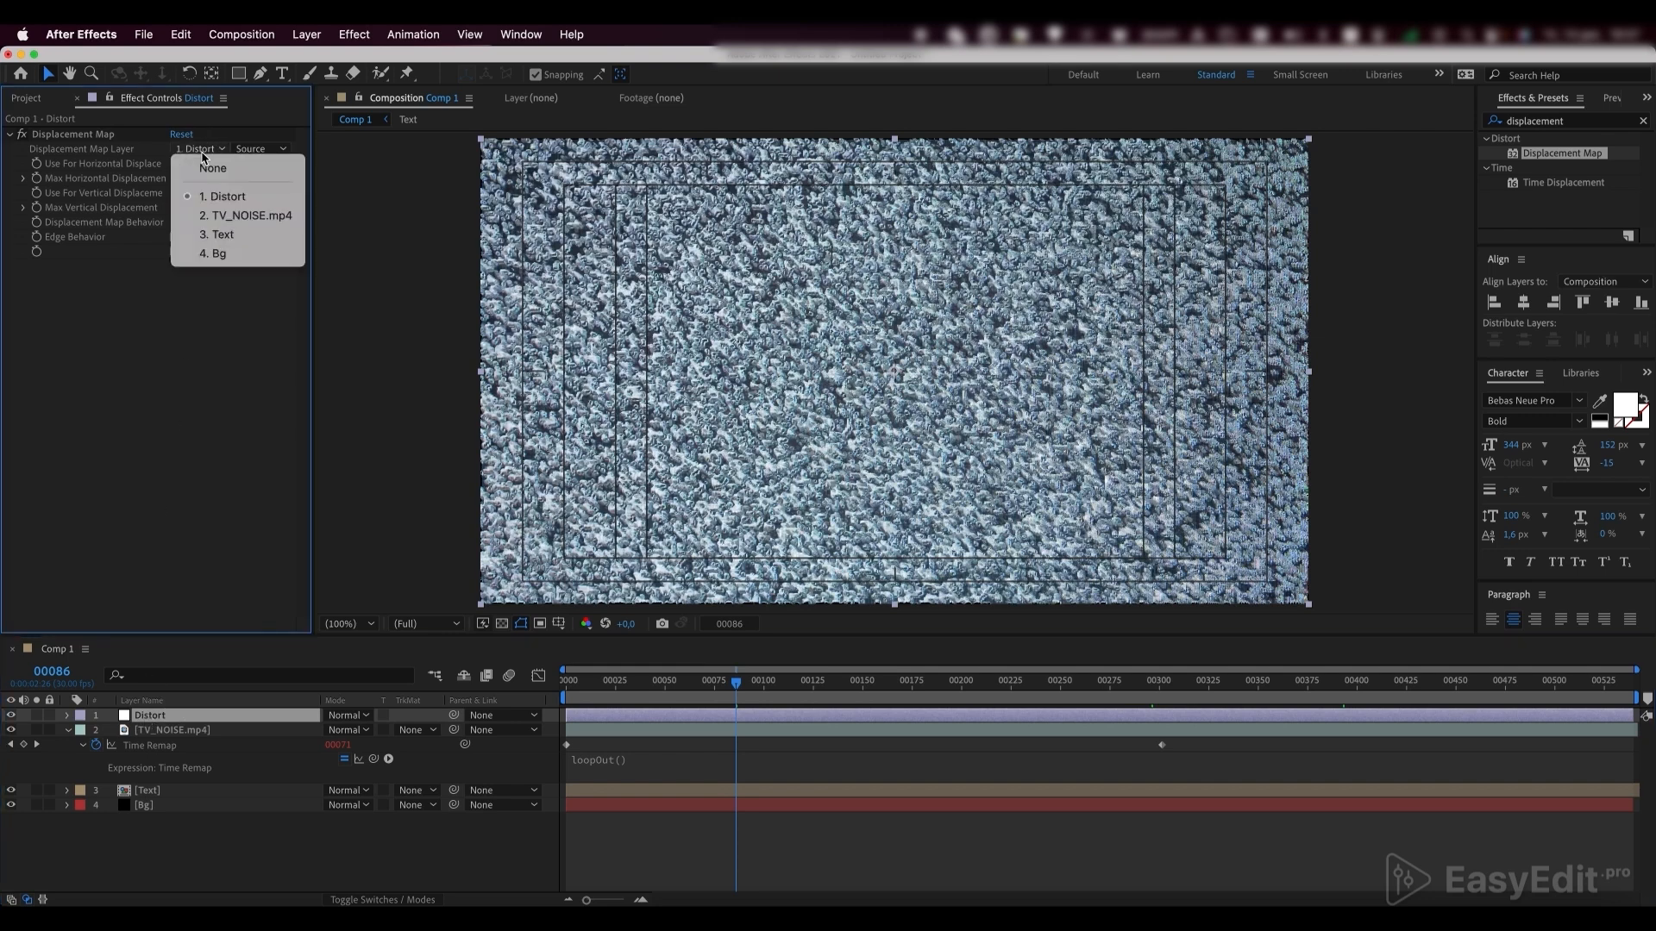
pyautogui.click(234, 218)
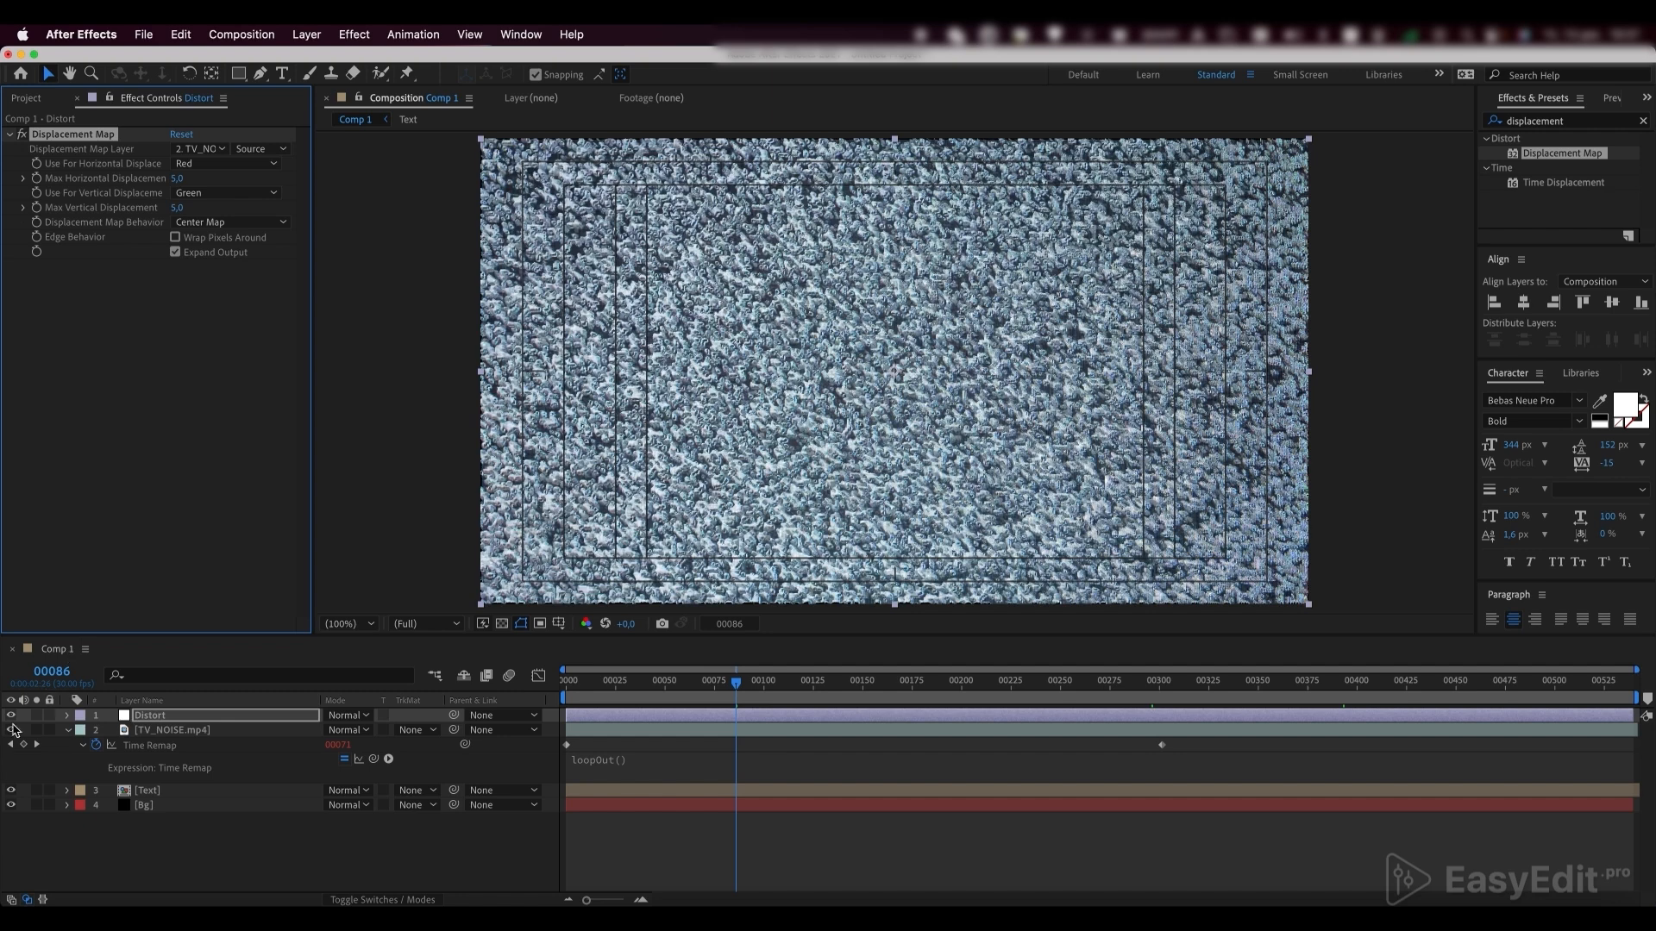
pyautogui.click(11, 730)
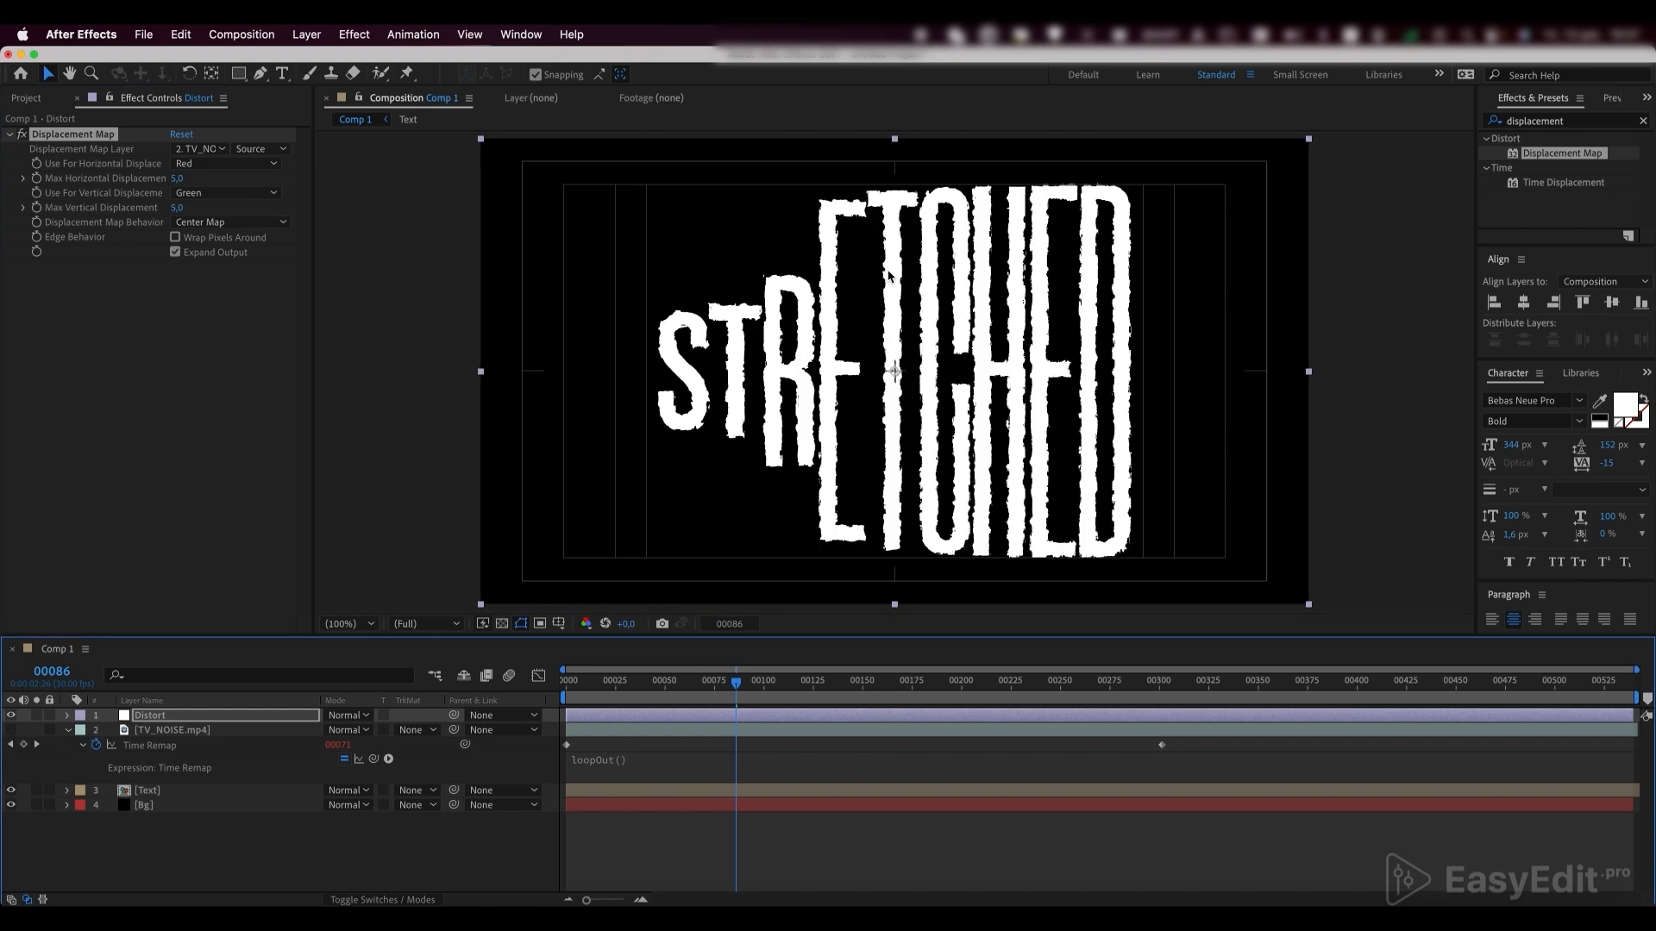
# Set the Displacement Map's maximum horizontal and vertical displacement to 1.5 each and preview the text animation
pyautogui.press('space')
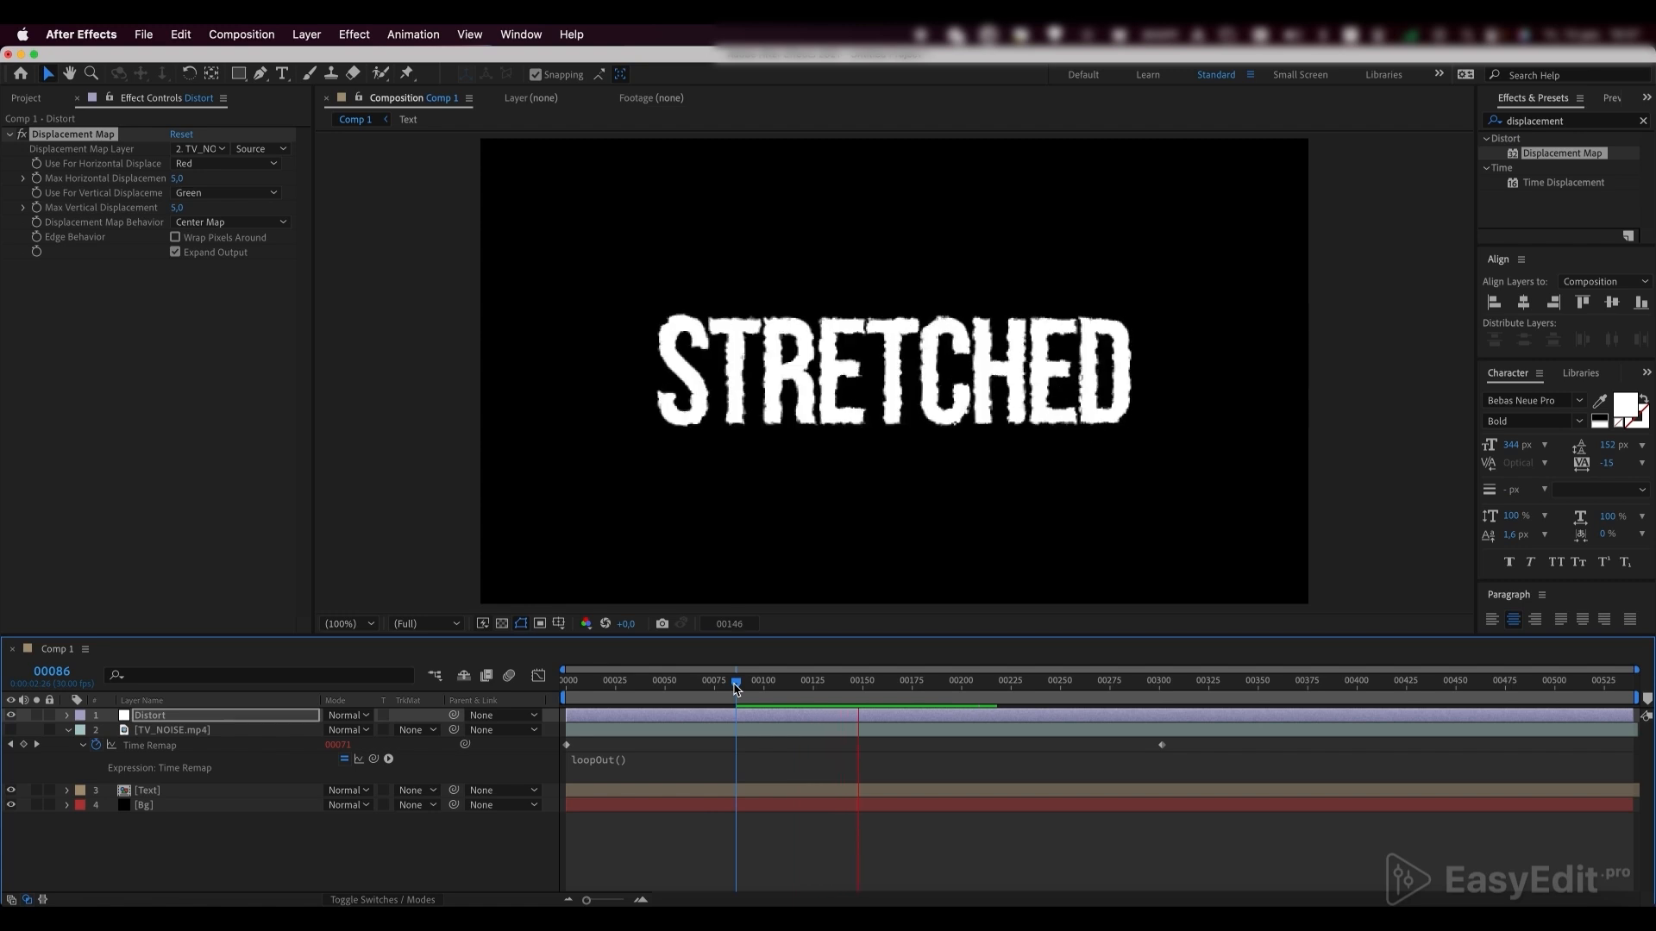
pyautogui.press('space')
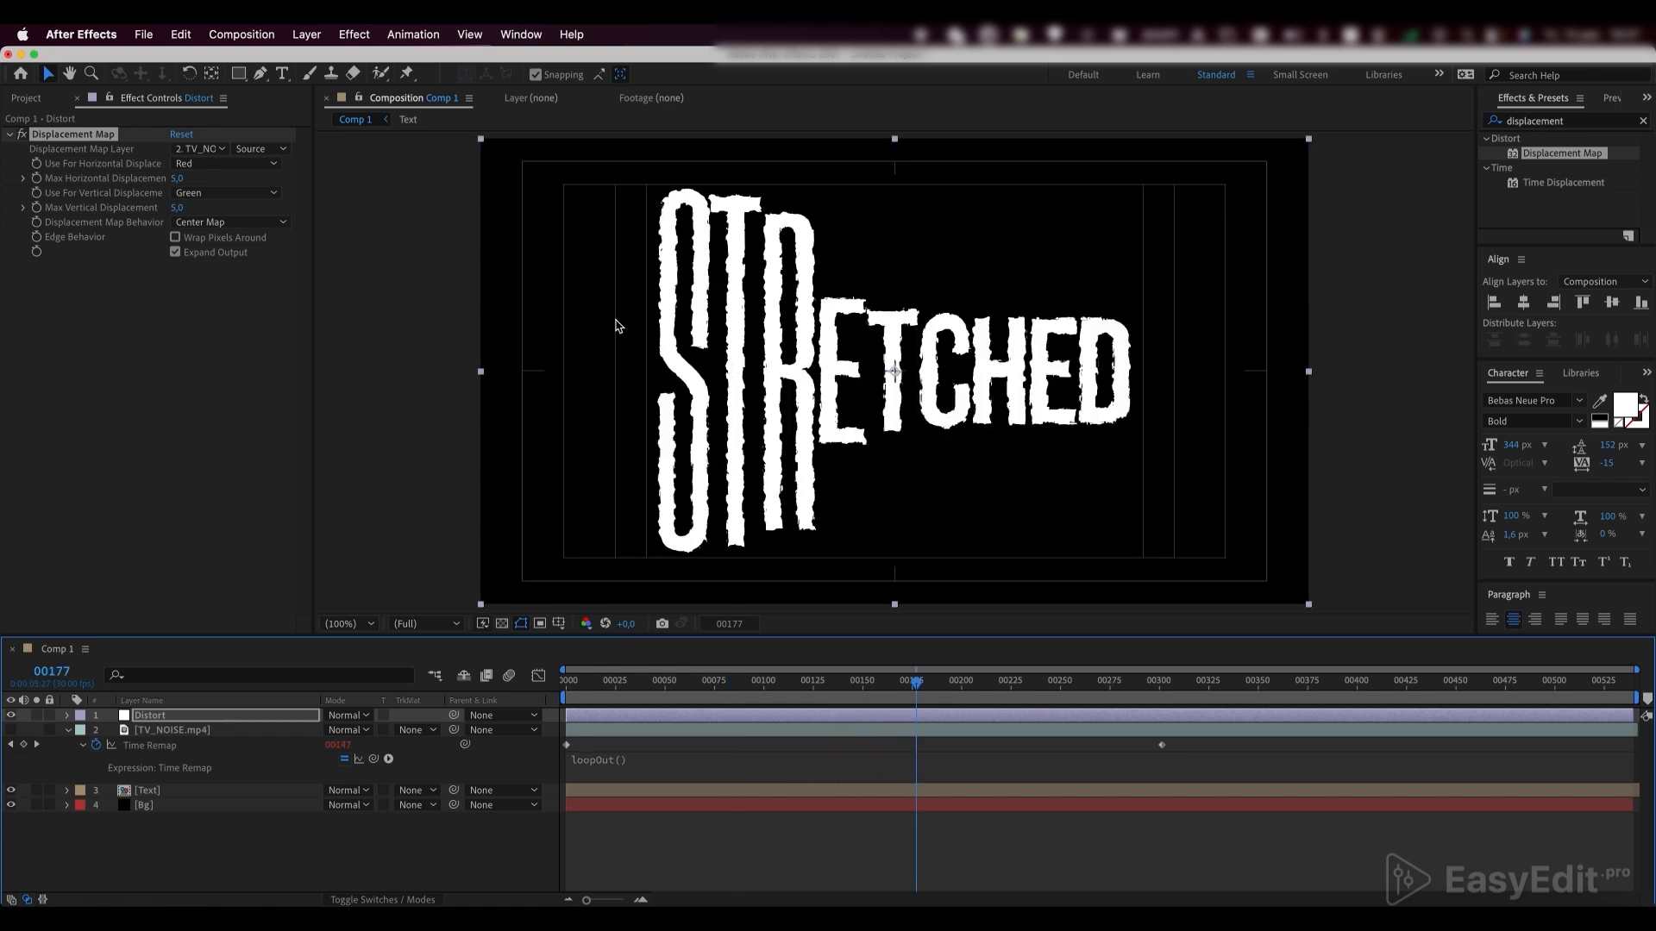
pyautogui.click(178, 179)
pyautogui.write('1,5')
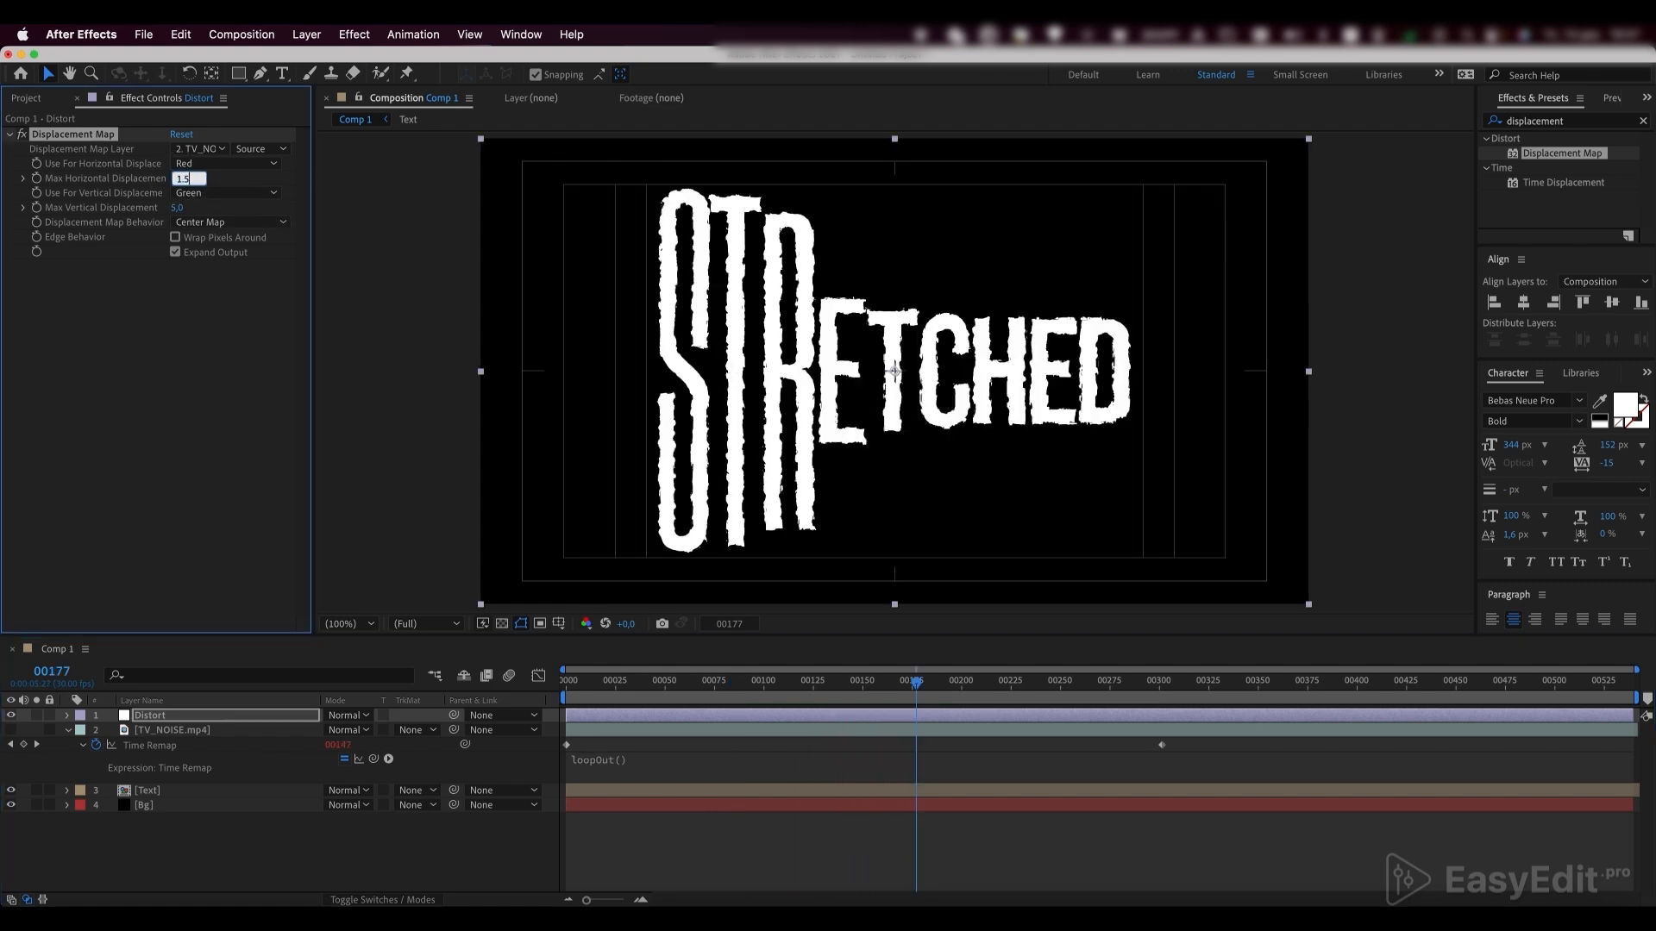
pyautogui.write('.5')
pyautogui.press('Return')
pyautogui.click(177, 208)
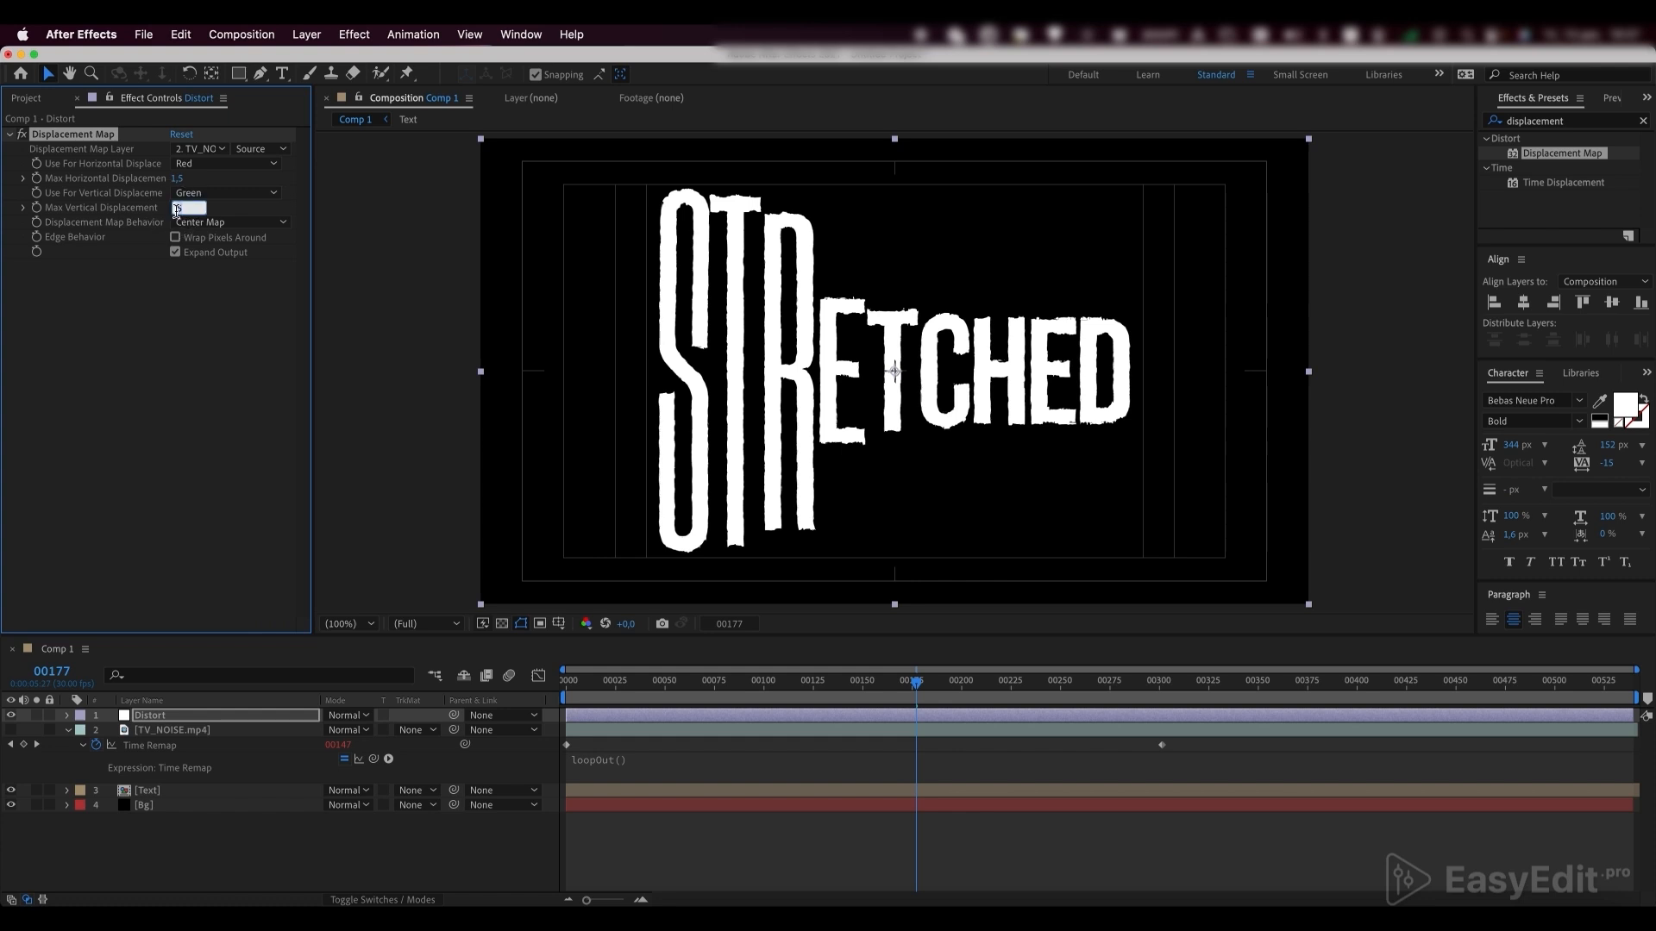
pyautogui.write('1.5')
pyautogui.press('Return')
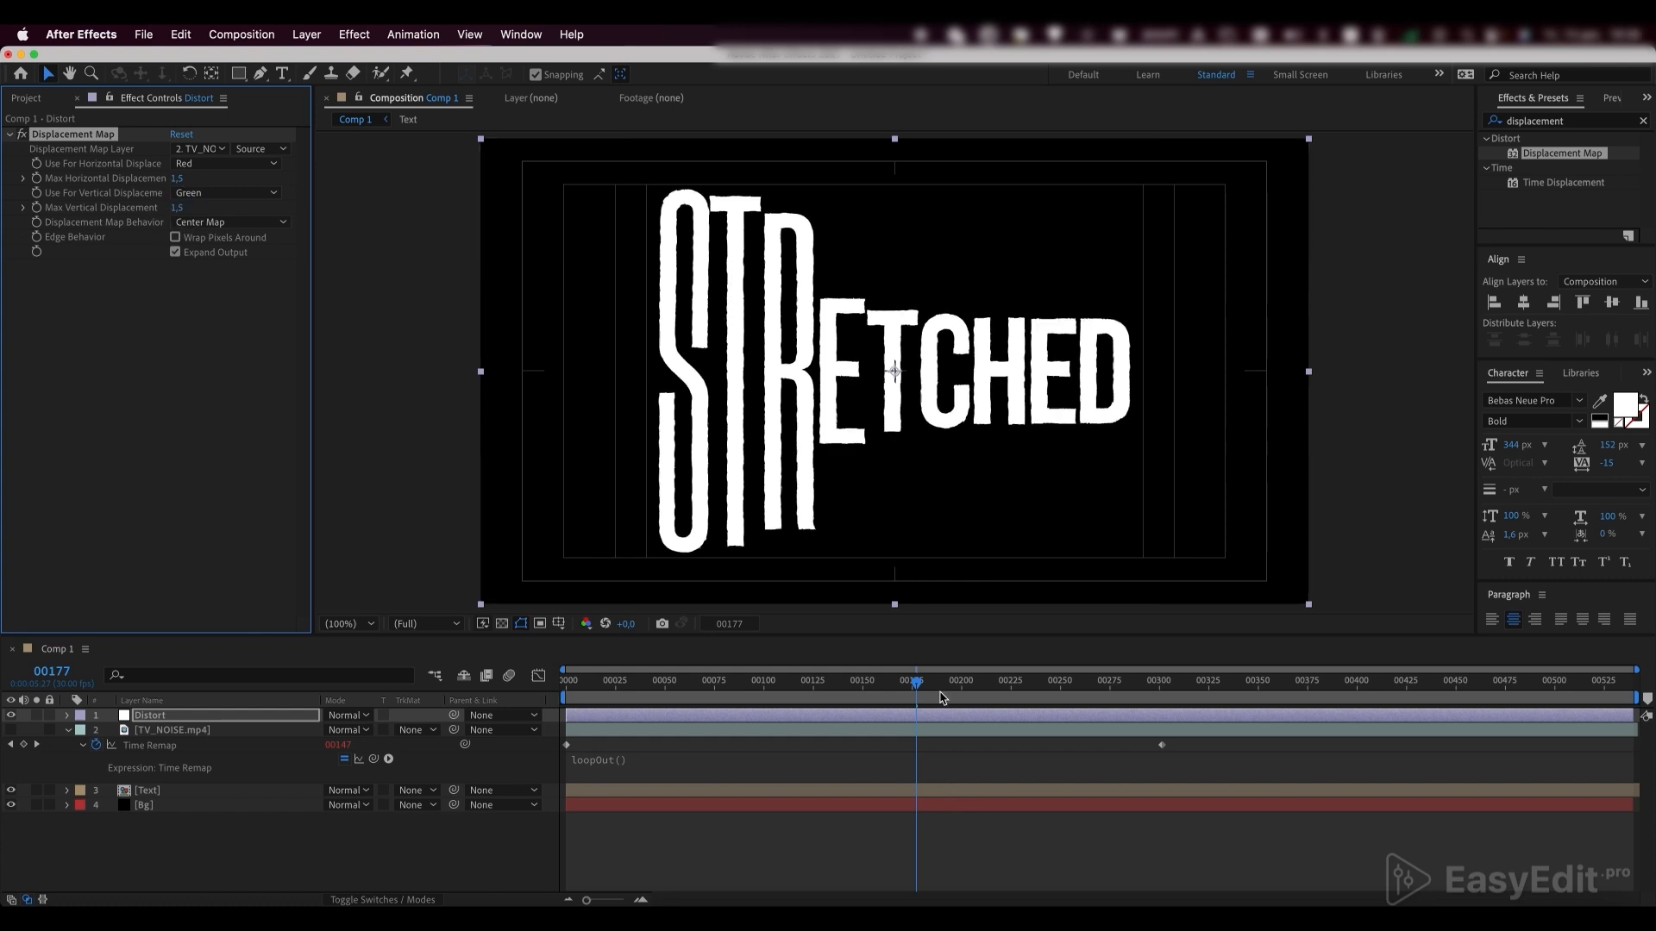
pyautogui.moveTo(912, 684); pyautogui.dragTo(835, 684)
pyautogui.press('space')
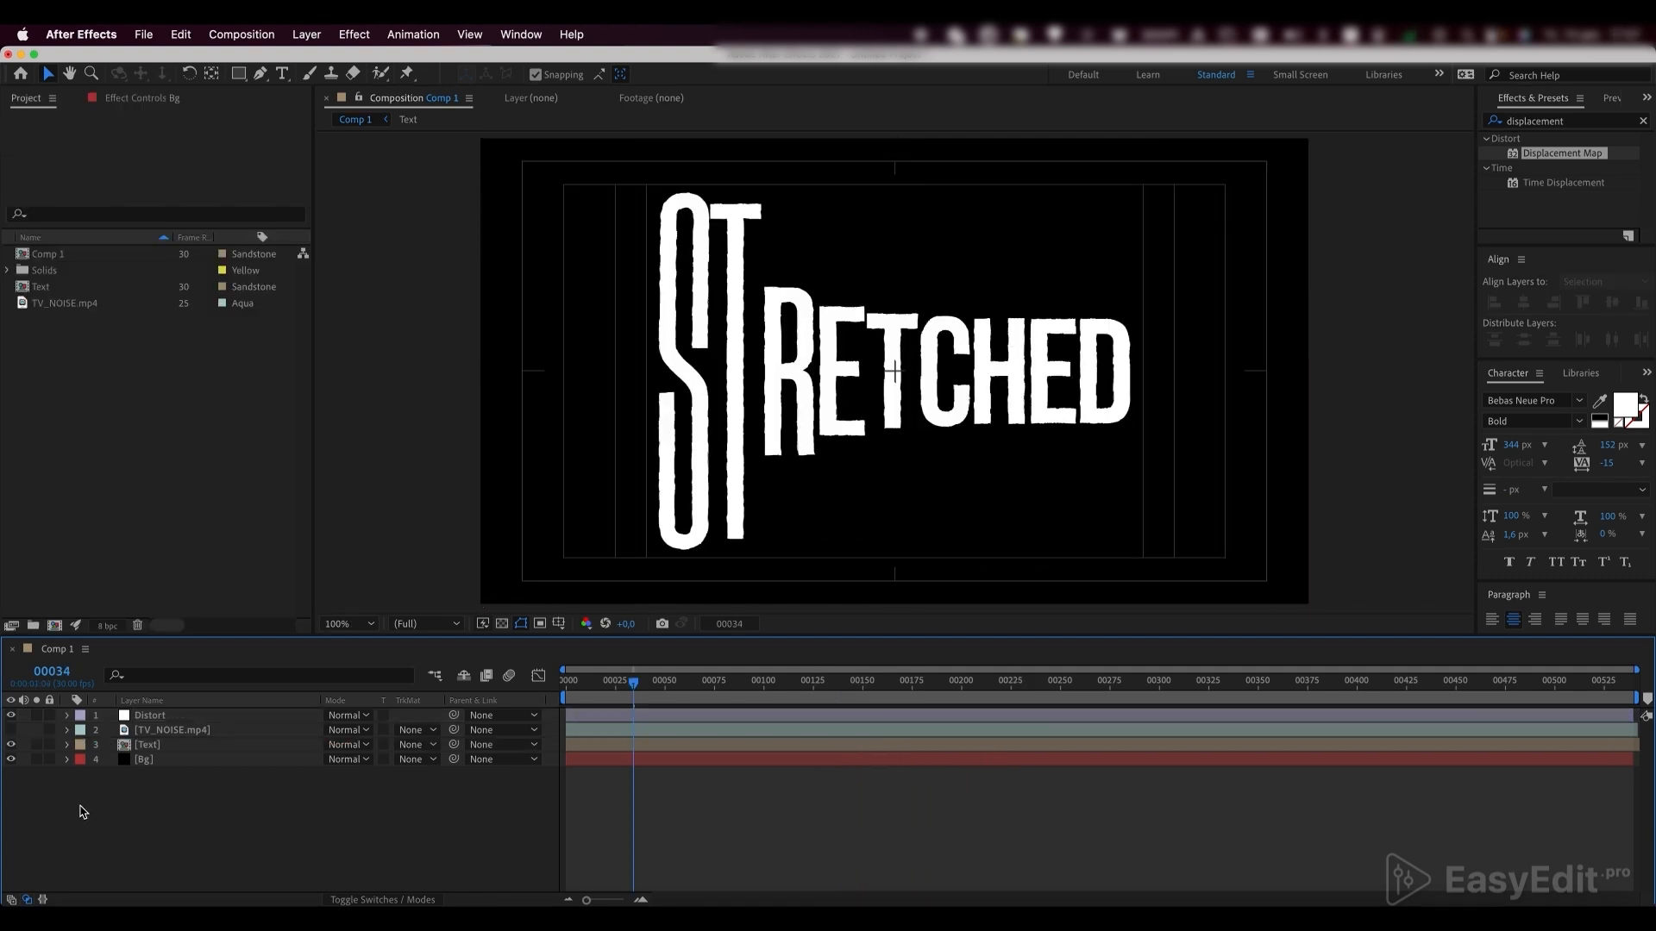
# Create a black solid named Fractal_Noise and place it between the TV_NOISE.mp4 and Text layers
pyautogui.rightClick(126, 817)
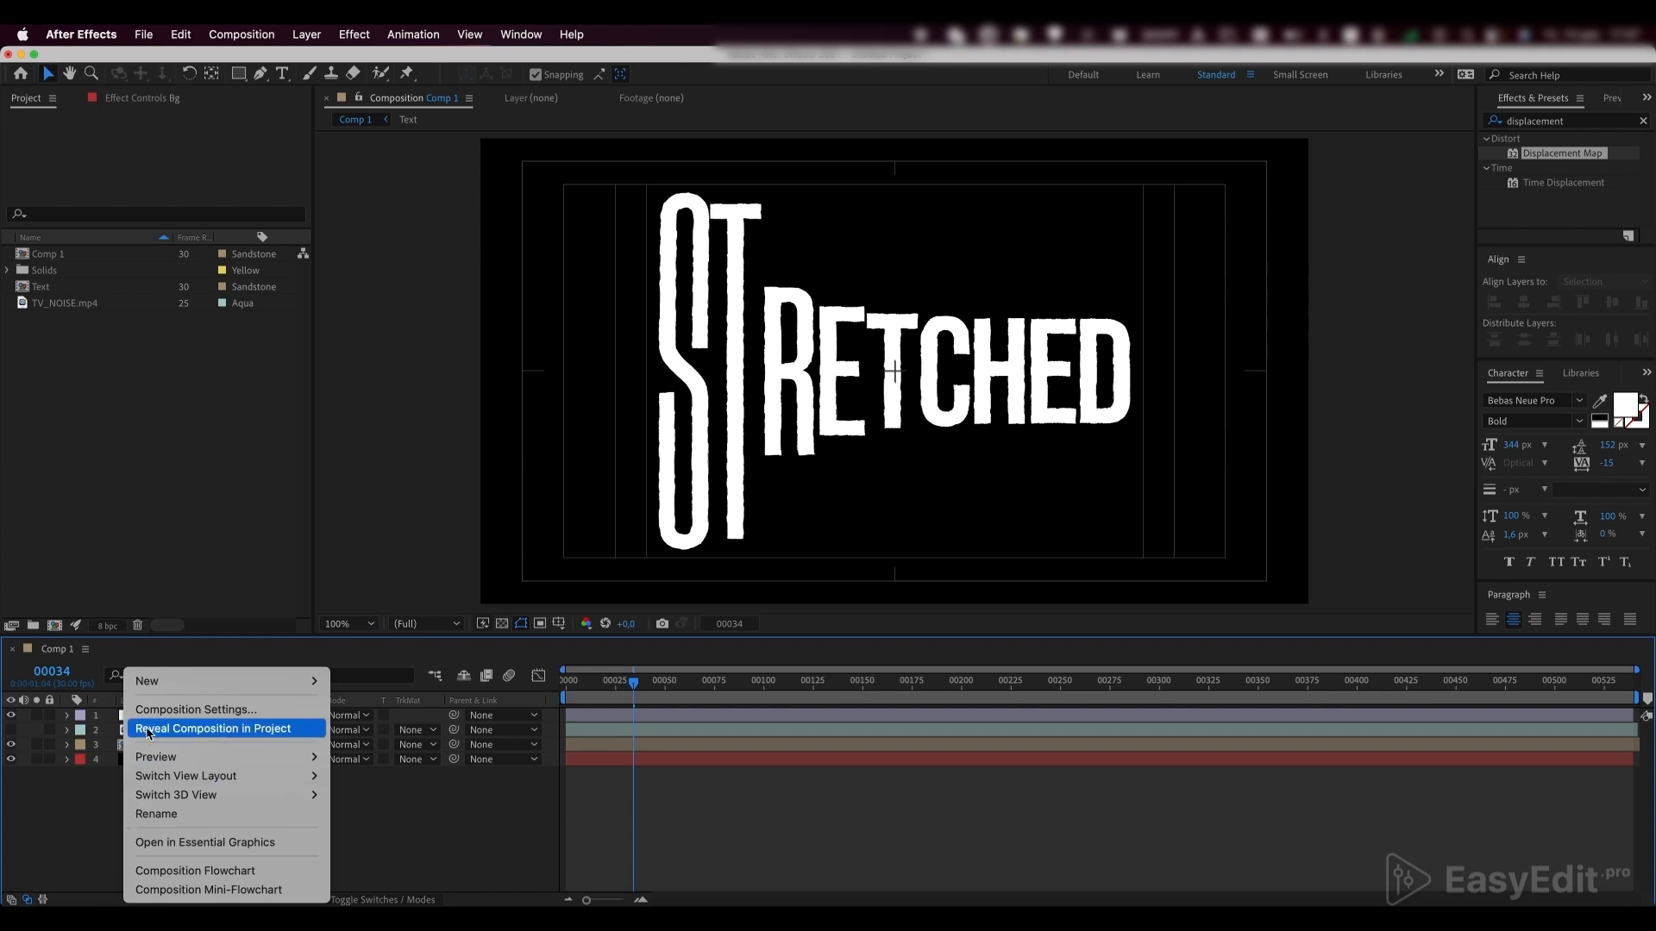
pyautogui.moveTo(158, 688)
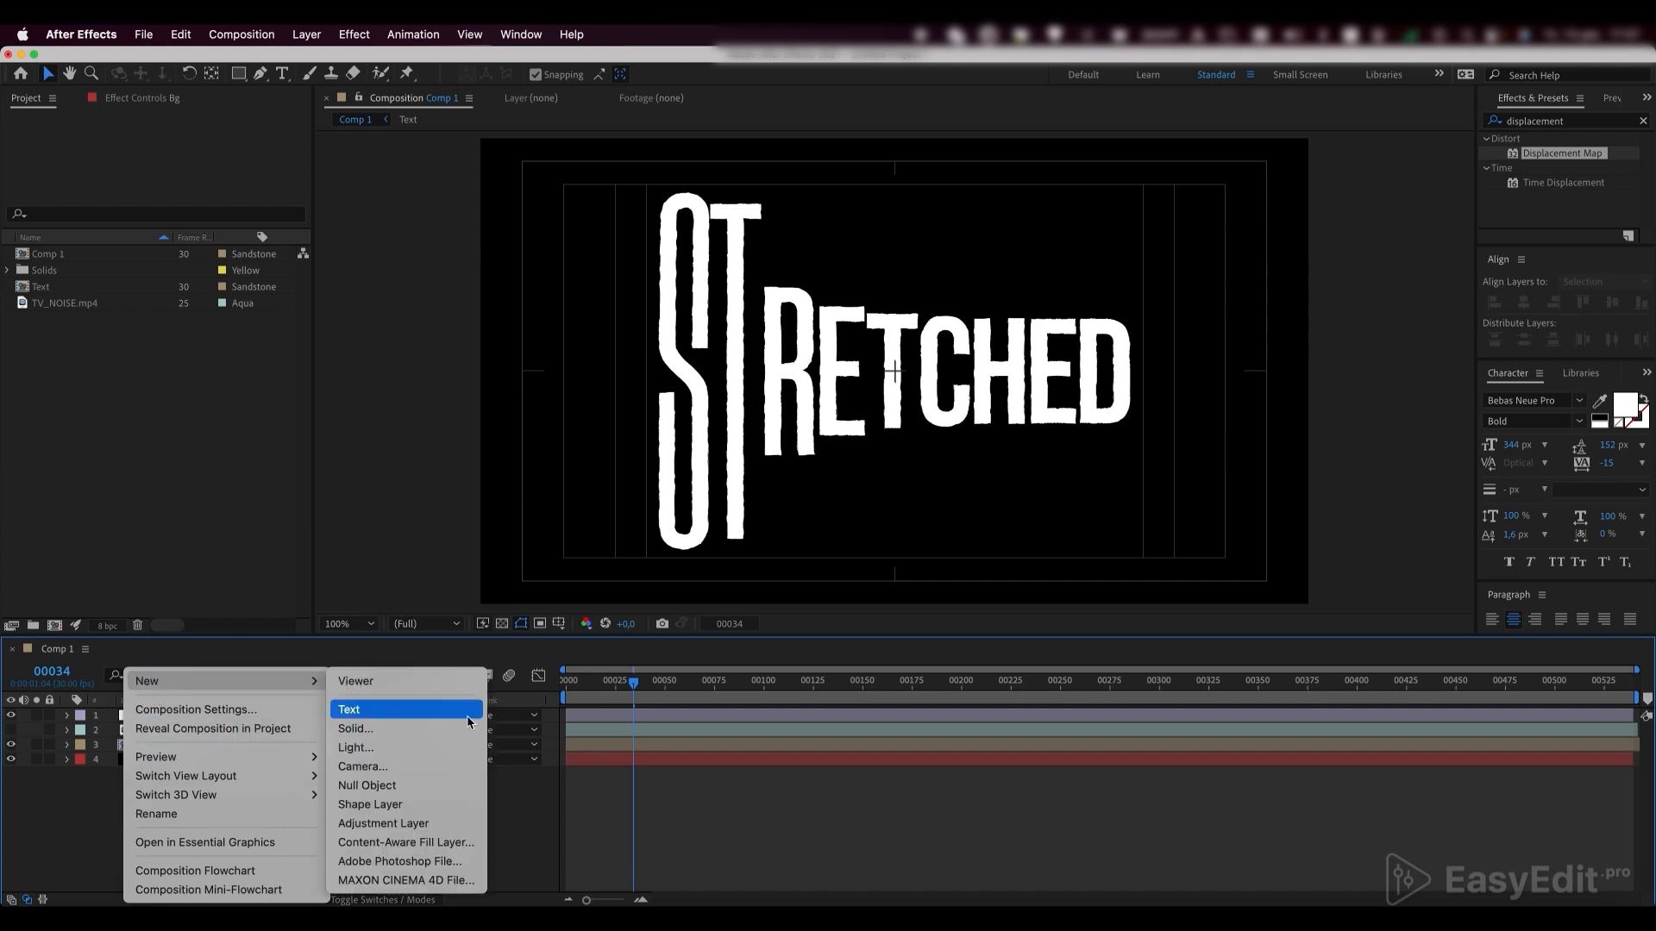
pyautogui.click(366, 735)
pyautogui.write('Fractal_Noise')
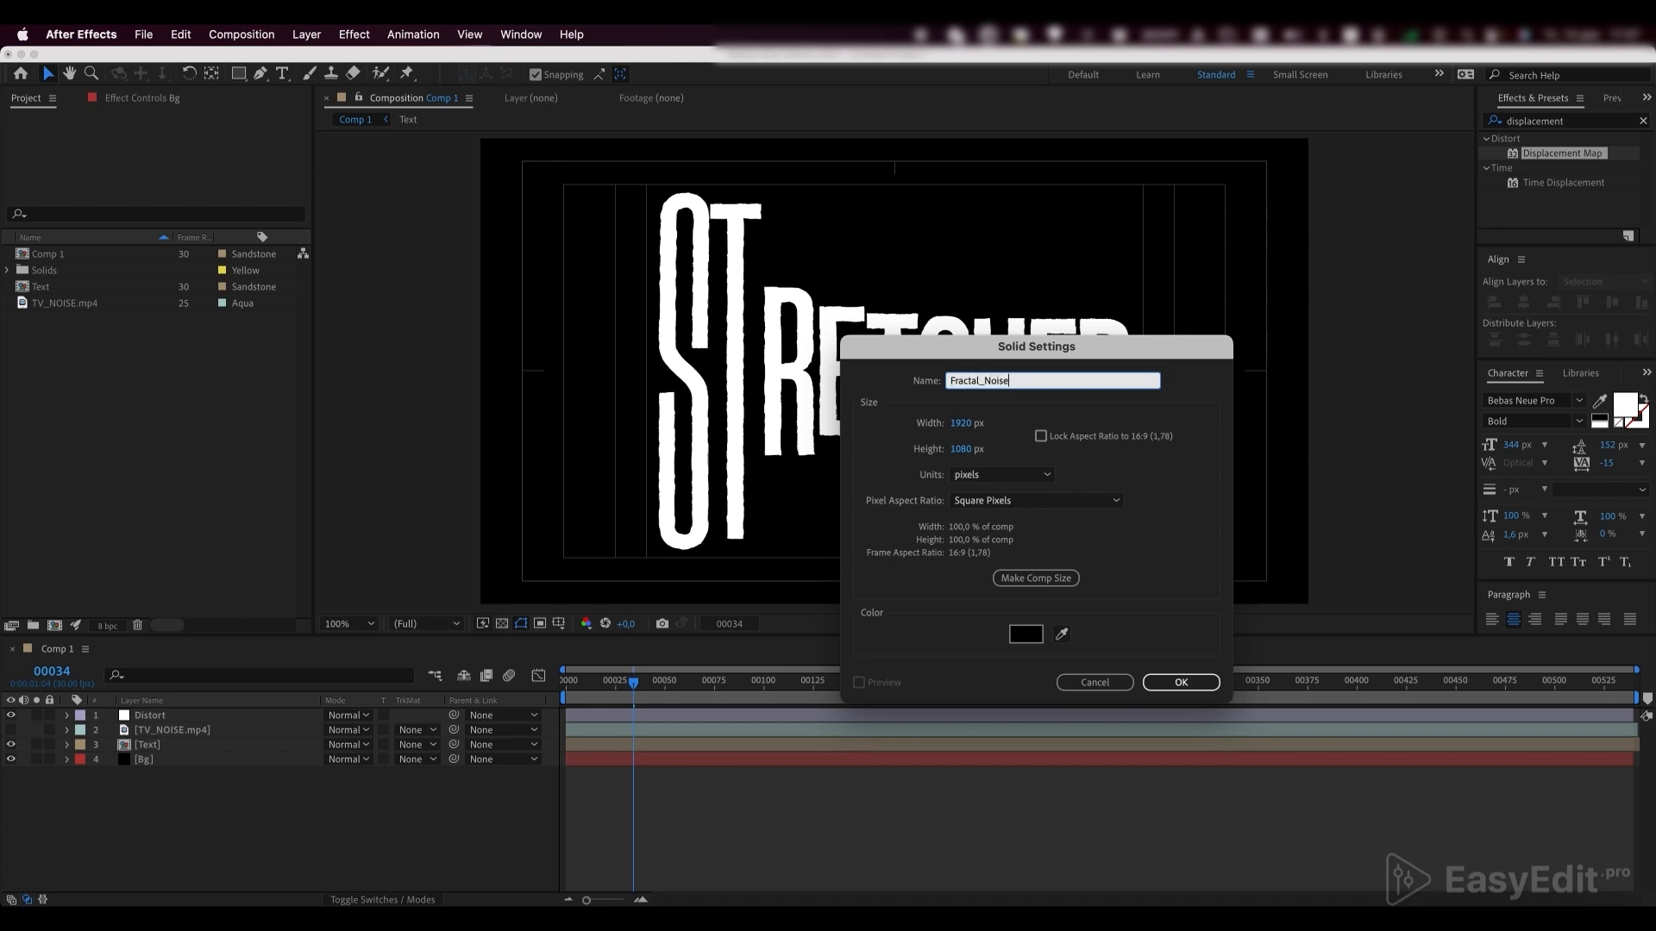
pyautogui.press('Return')
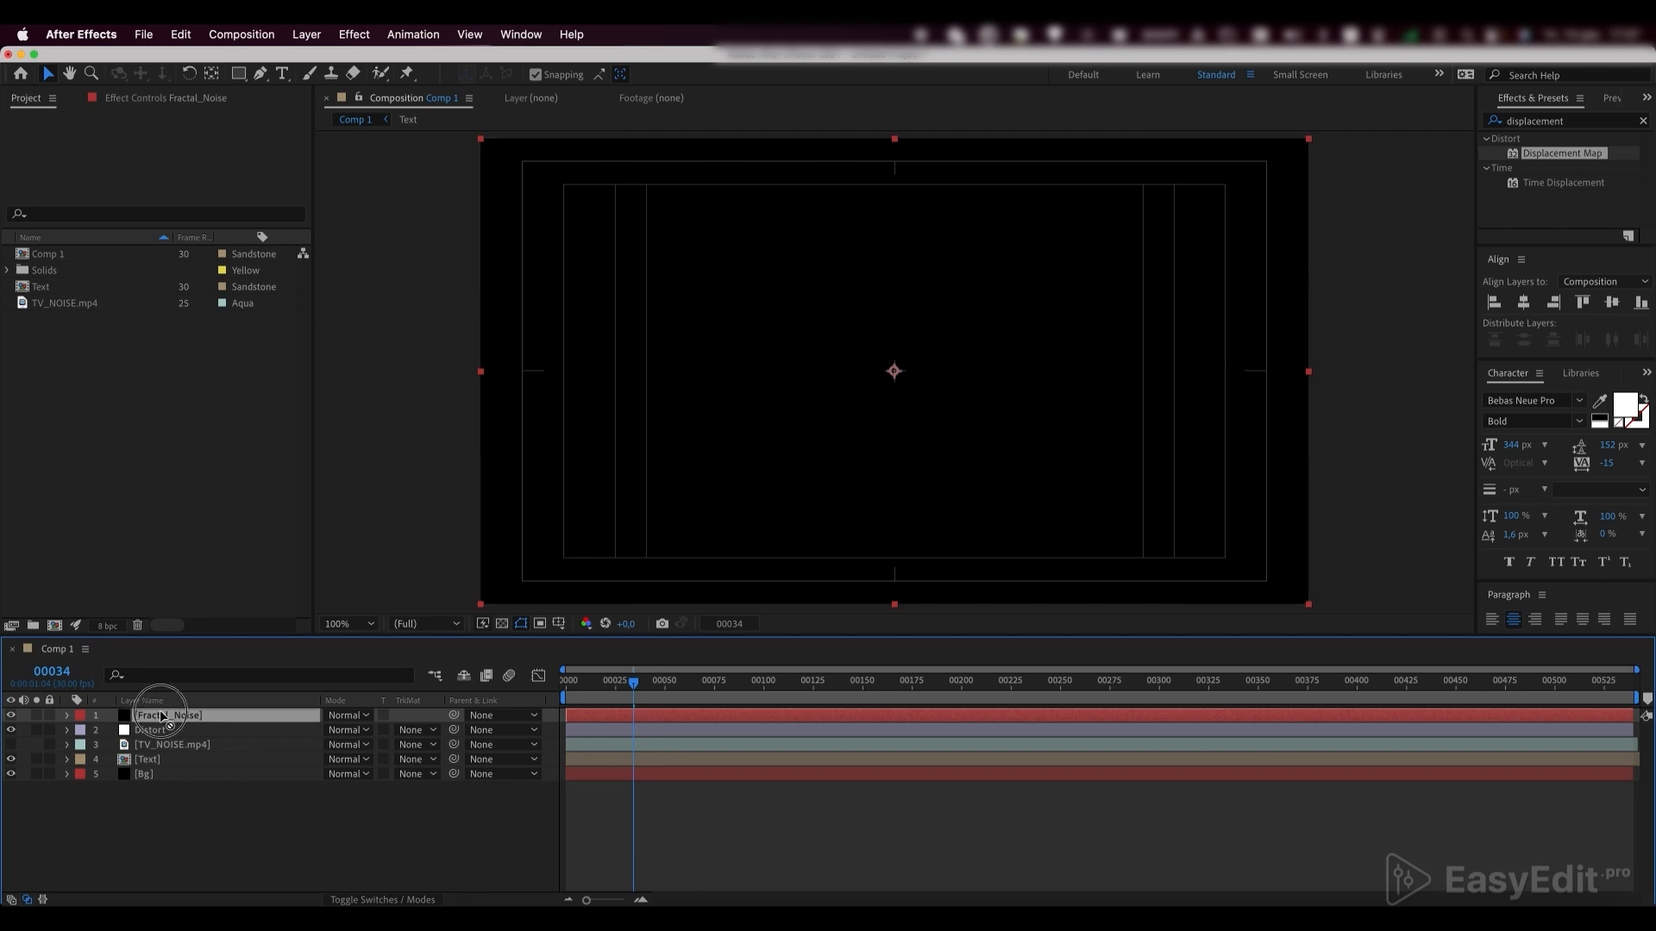
pyautogui.moveTo(163, 716); pyautogui.dragTo(160, 758)
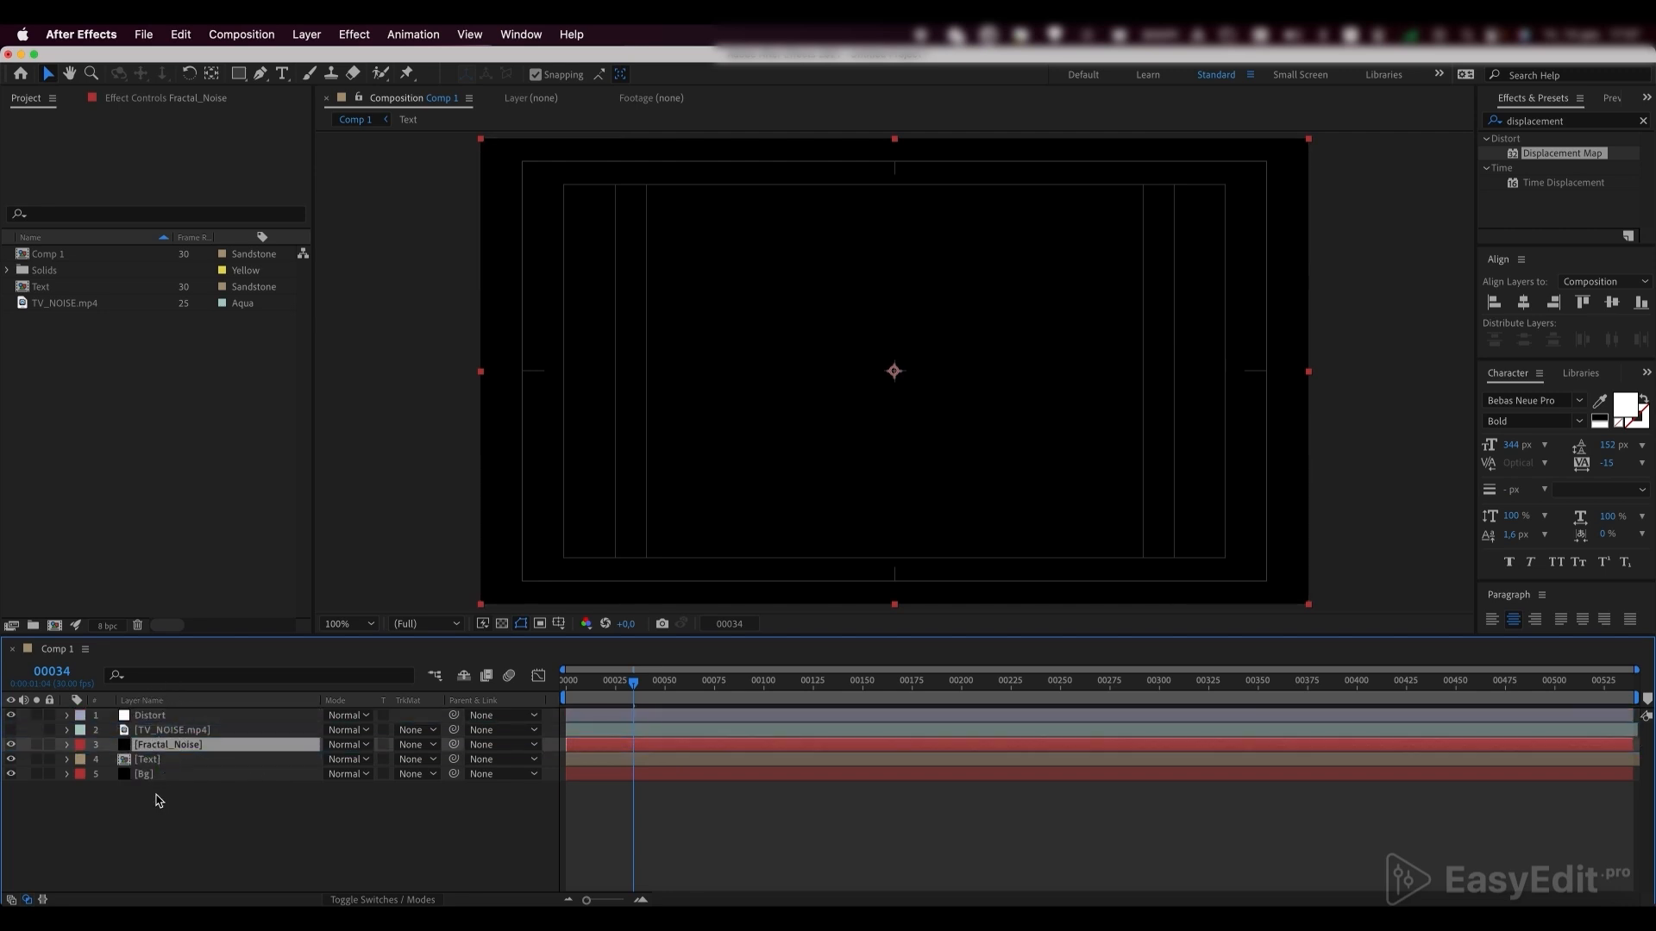
# Find the Fractal Noise effect and apply it to the Fractal_Noise layer
pyautogui.doubleClick(1570, 122)
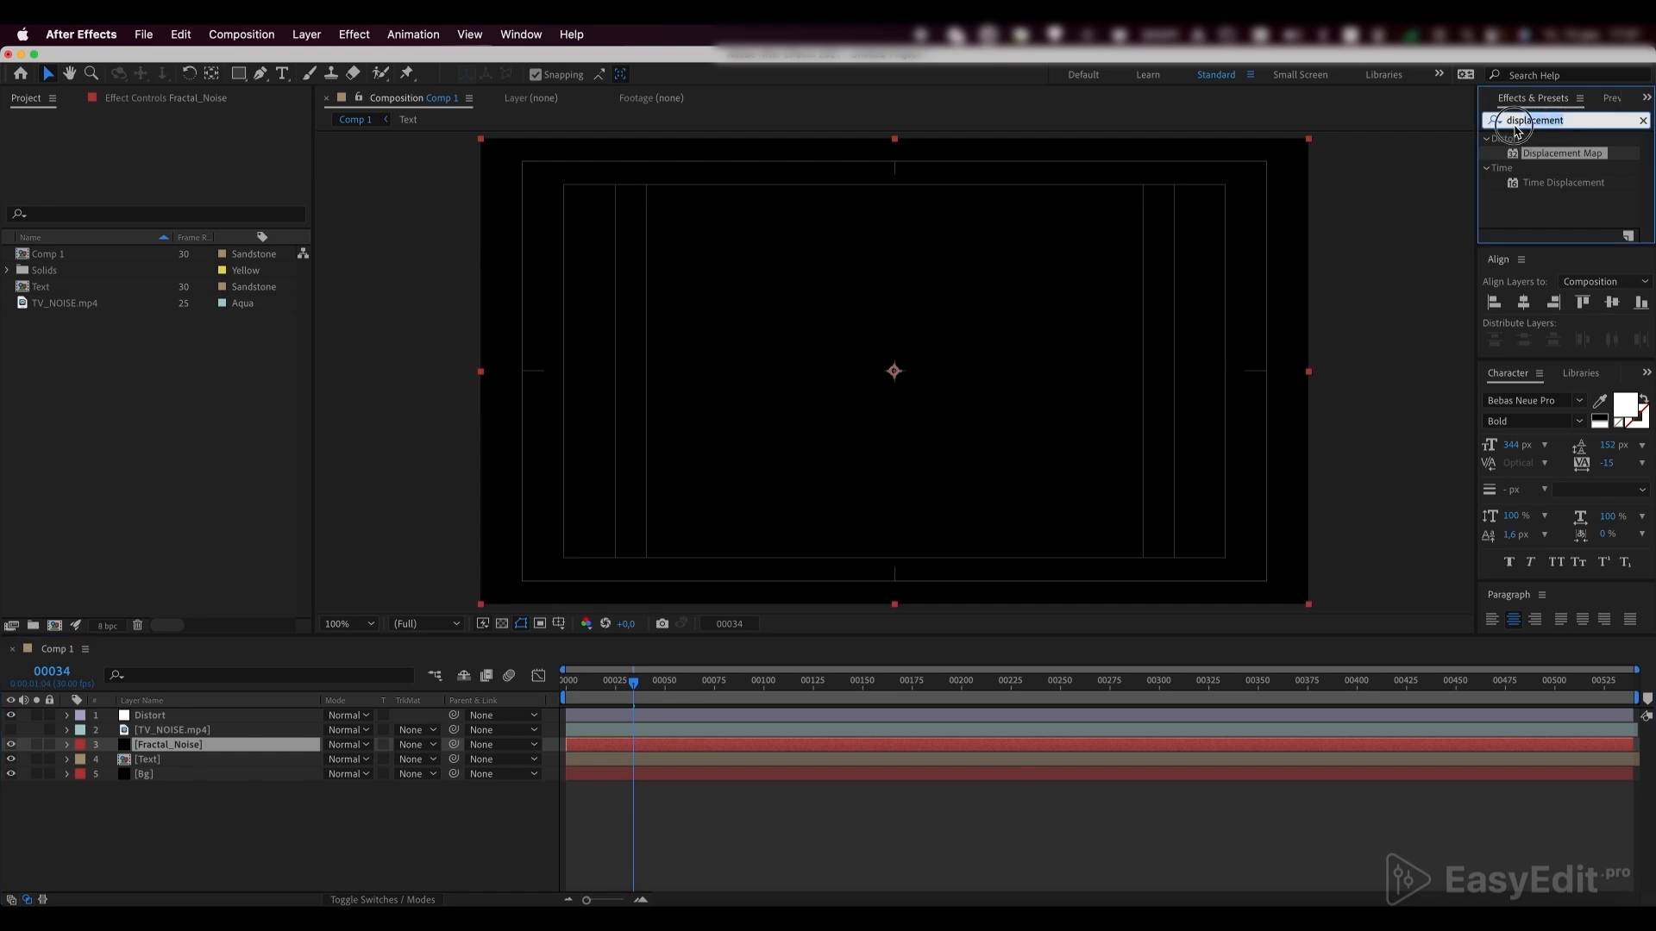
pyautogui.write('fractal no')
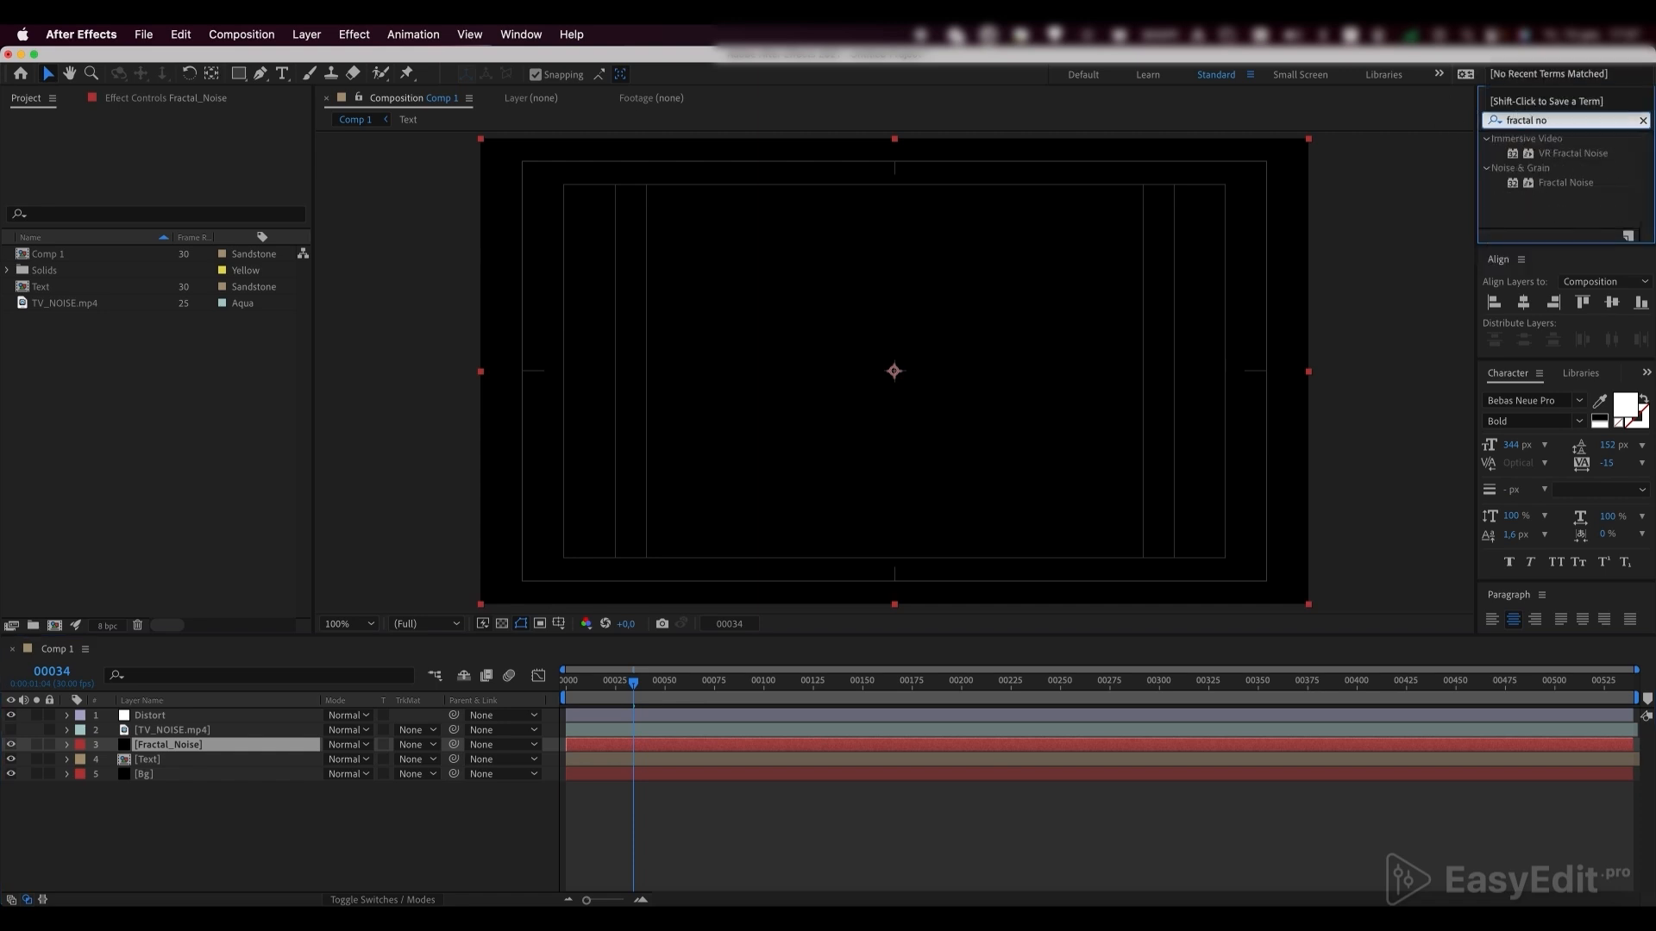
pyautogui.click(1572, 184)
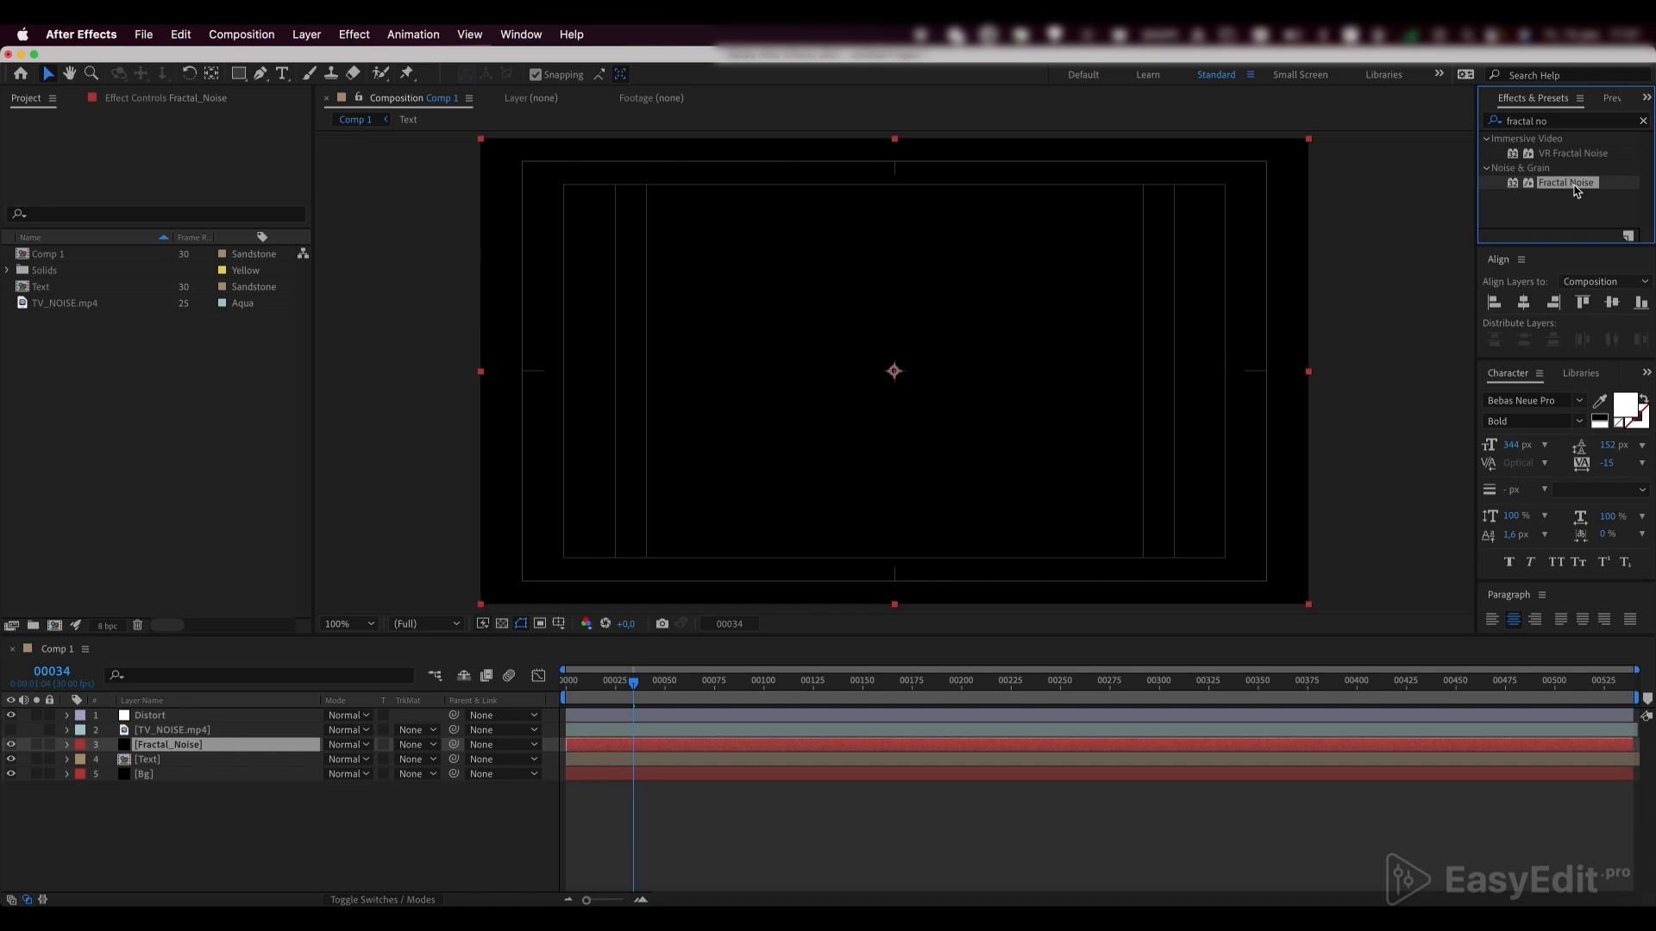
pyautogui.moveTo(1572, 184); pyautogui.dragTo(151, 748)
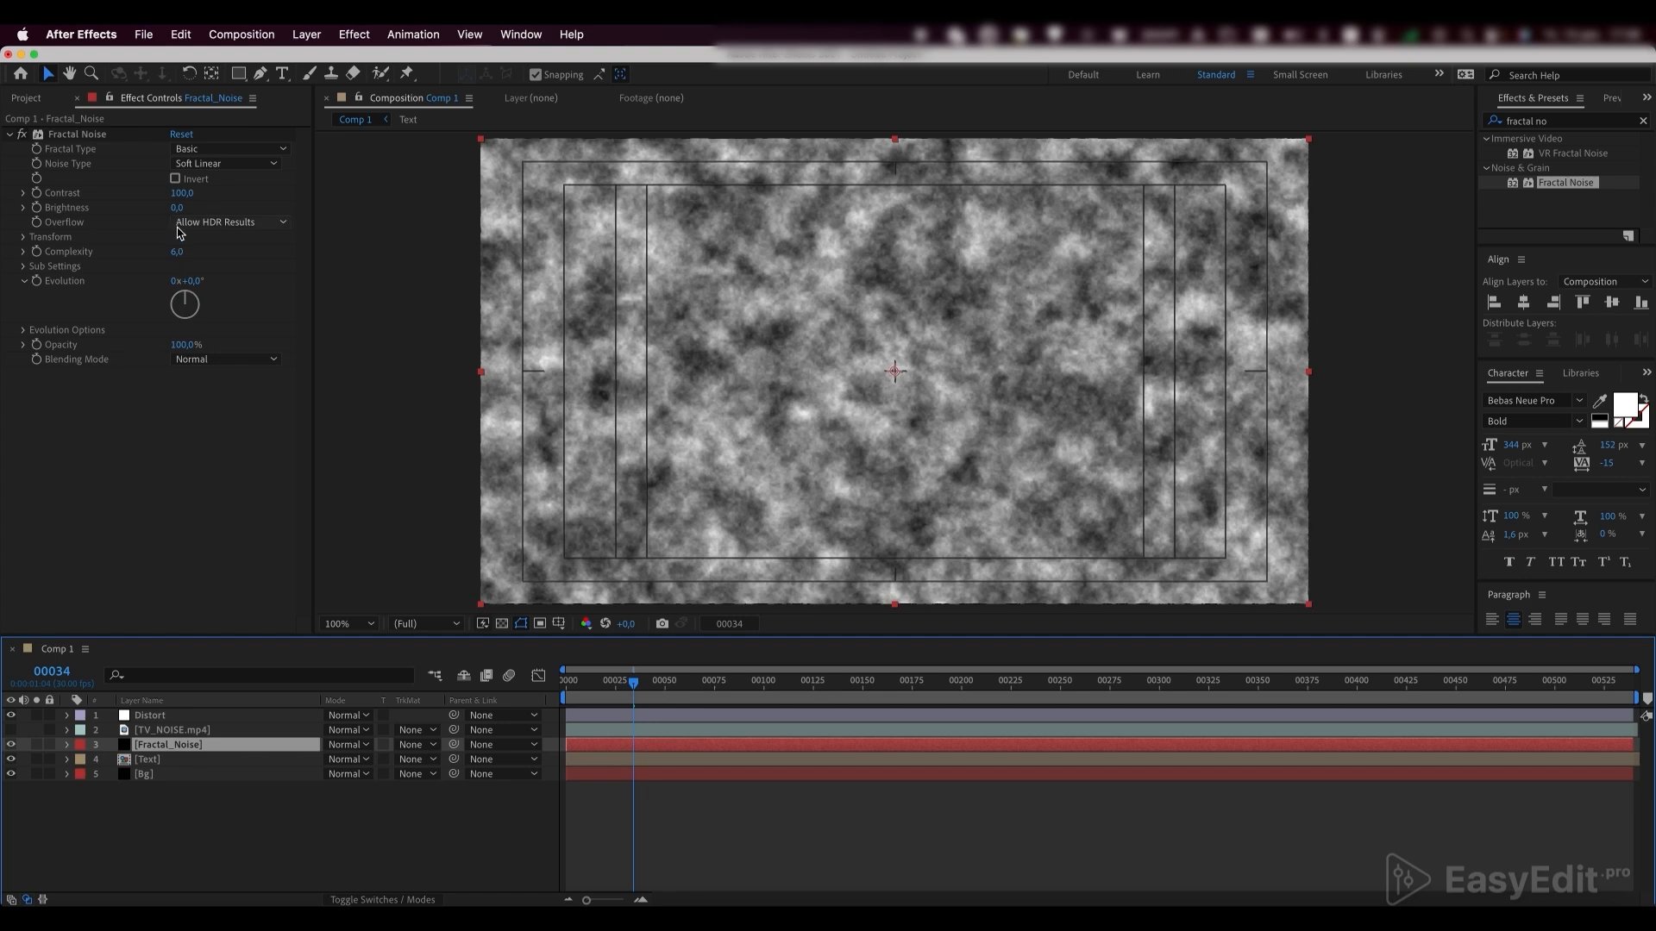
# Set the Fractal Noise contrast to 250 and its transform scale to 231
pyautogui.moveTo(176, 202); pyautogui.dragTo(187, 203)
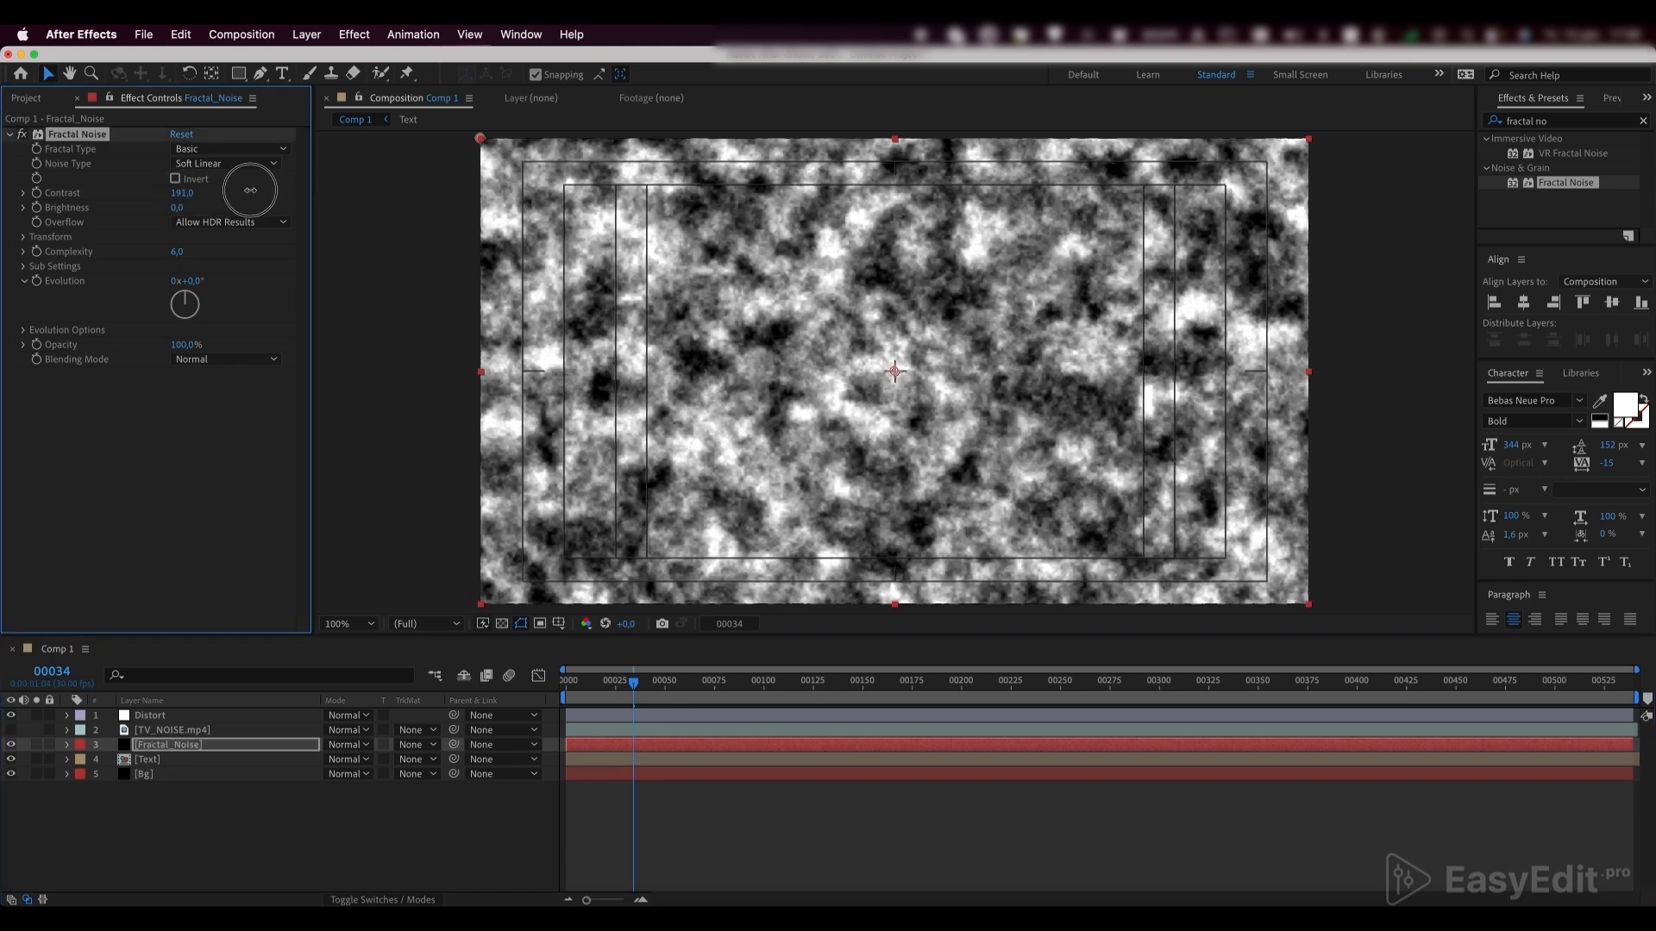
pyautogui.click(184, 194)
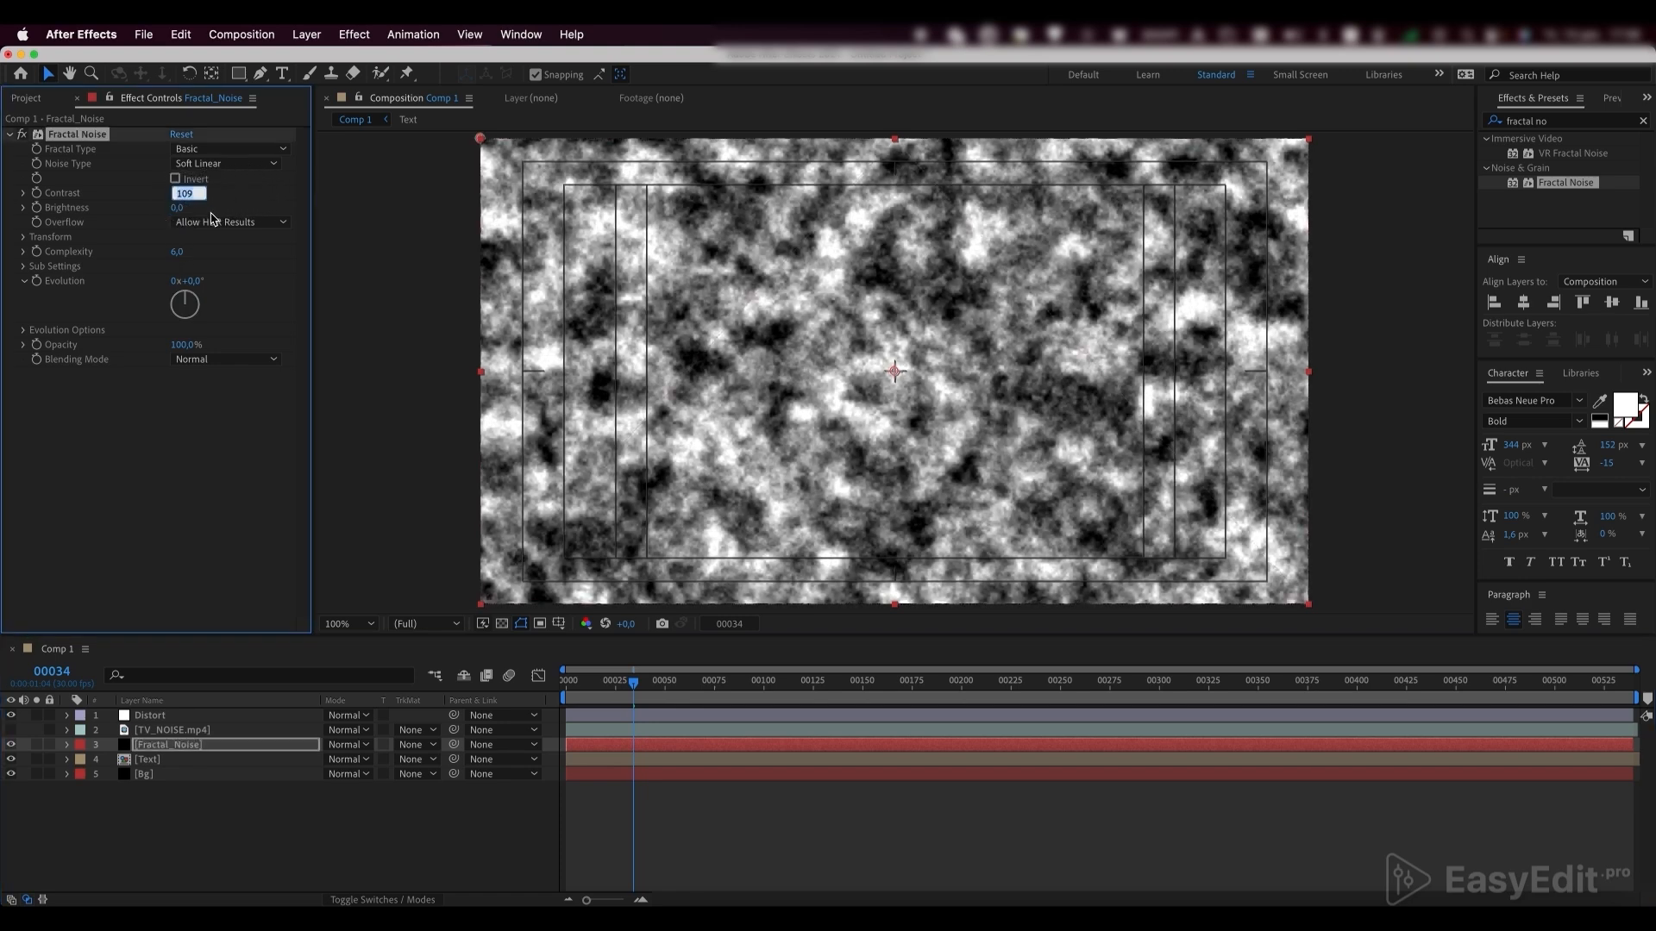
pyautogui.write('250')
pyautogui.press('Return')
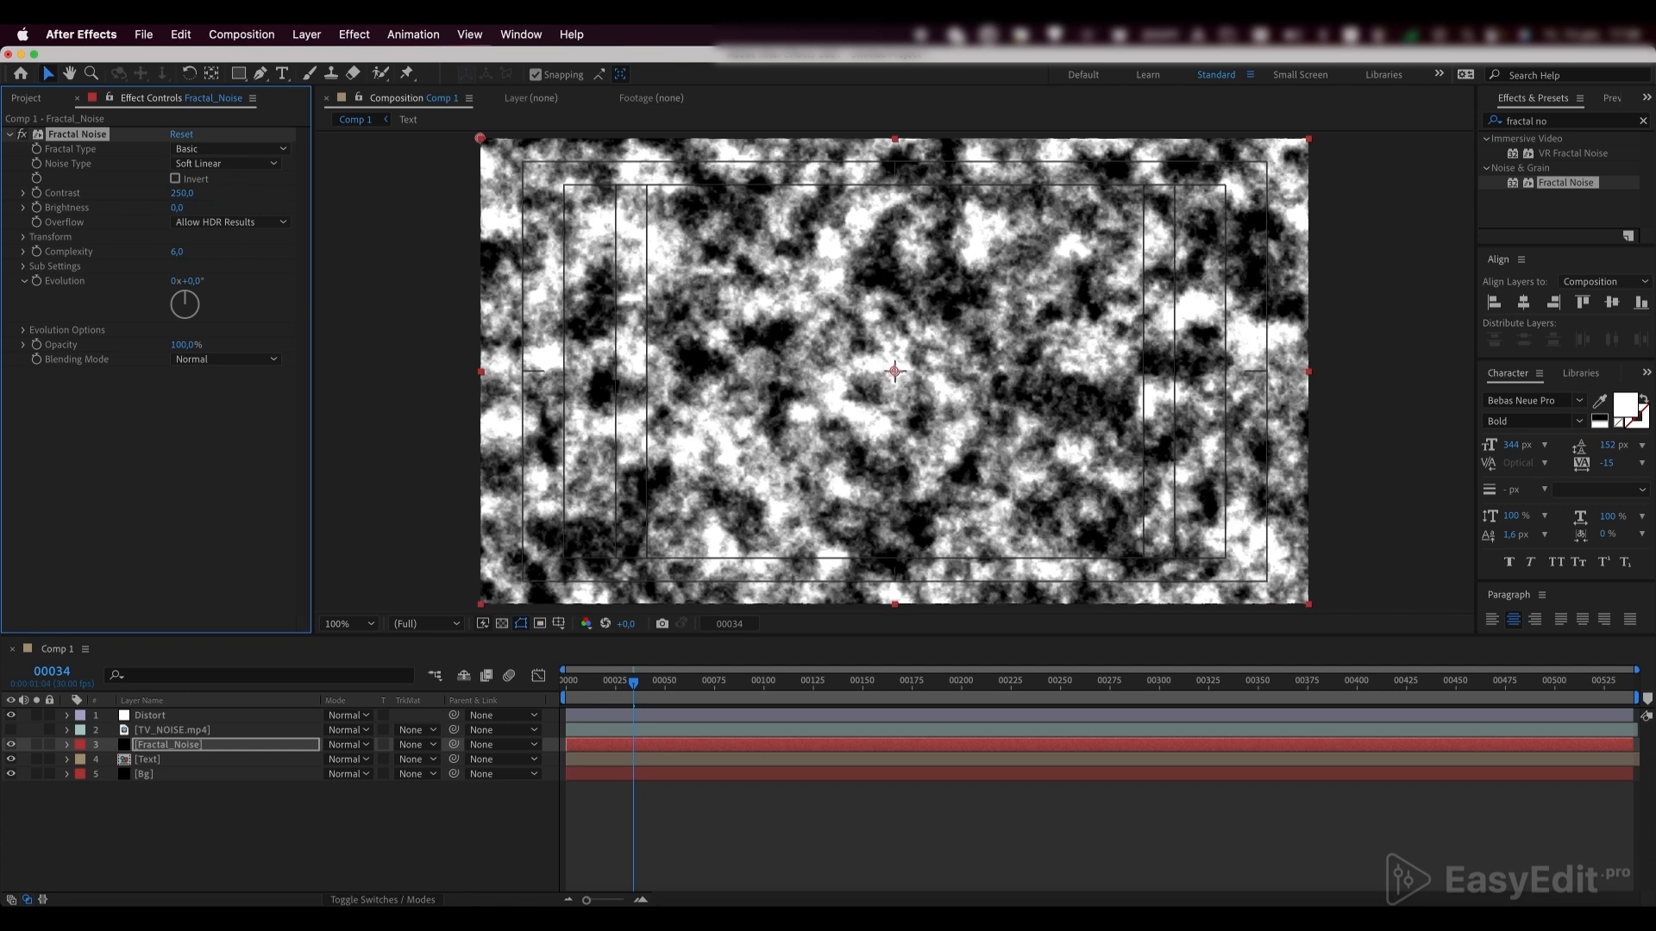
pyautogui.click(25, 239)
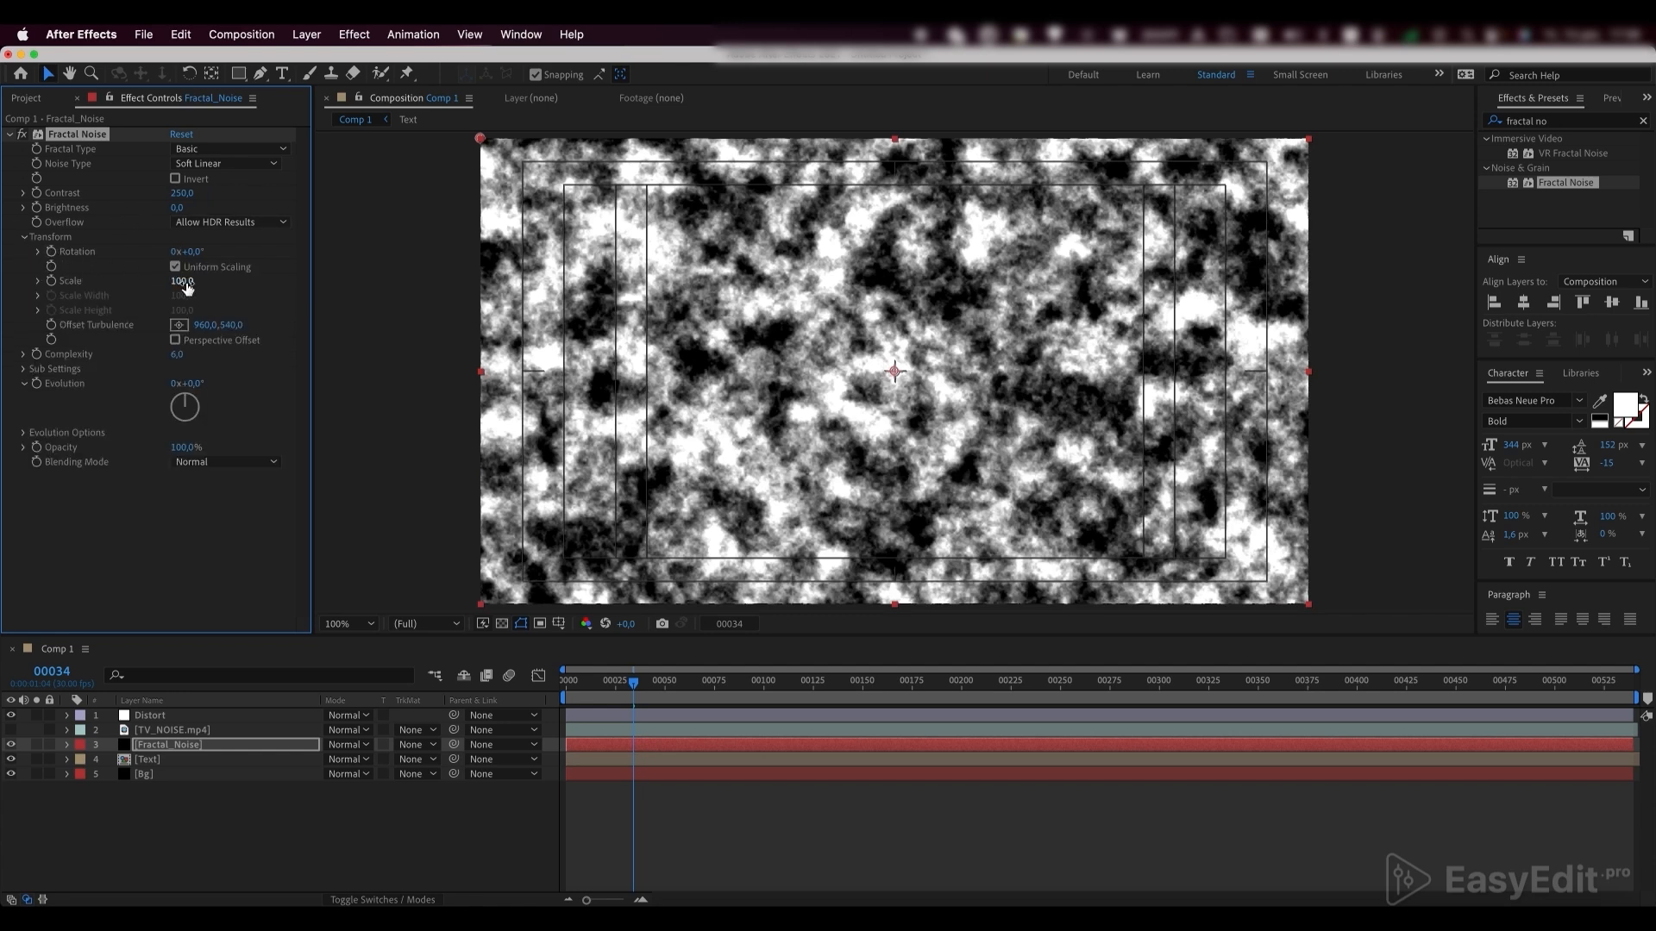
pyautogui.moveTo(185, 281); pyautogui.dragTo(268, 252)
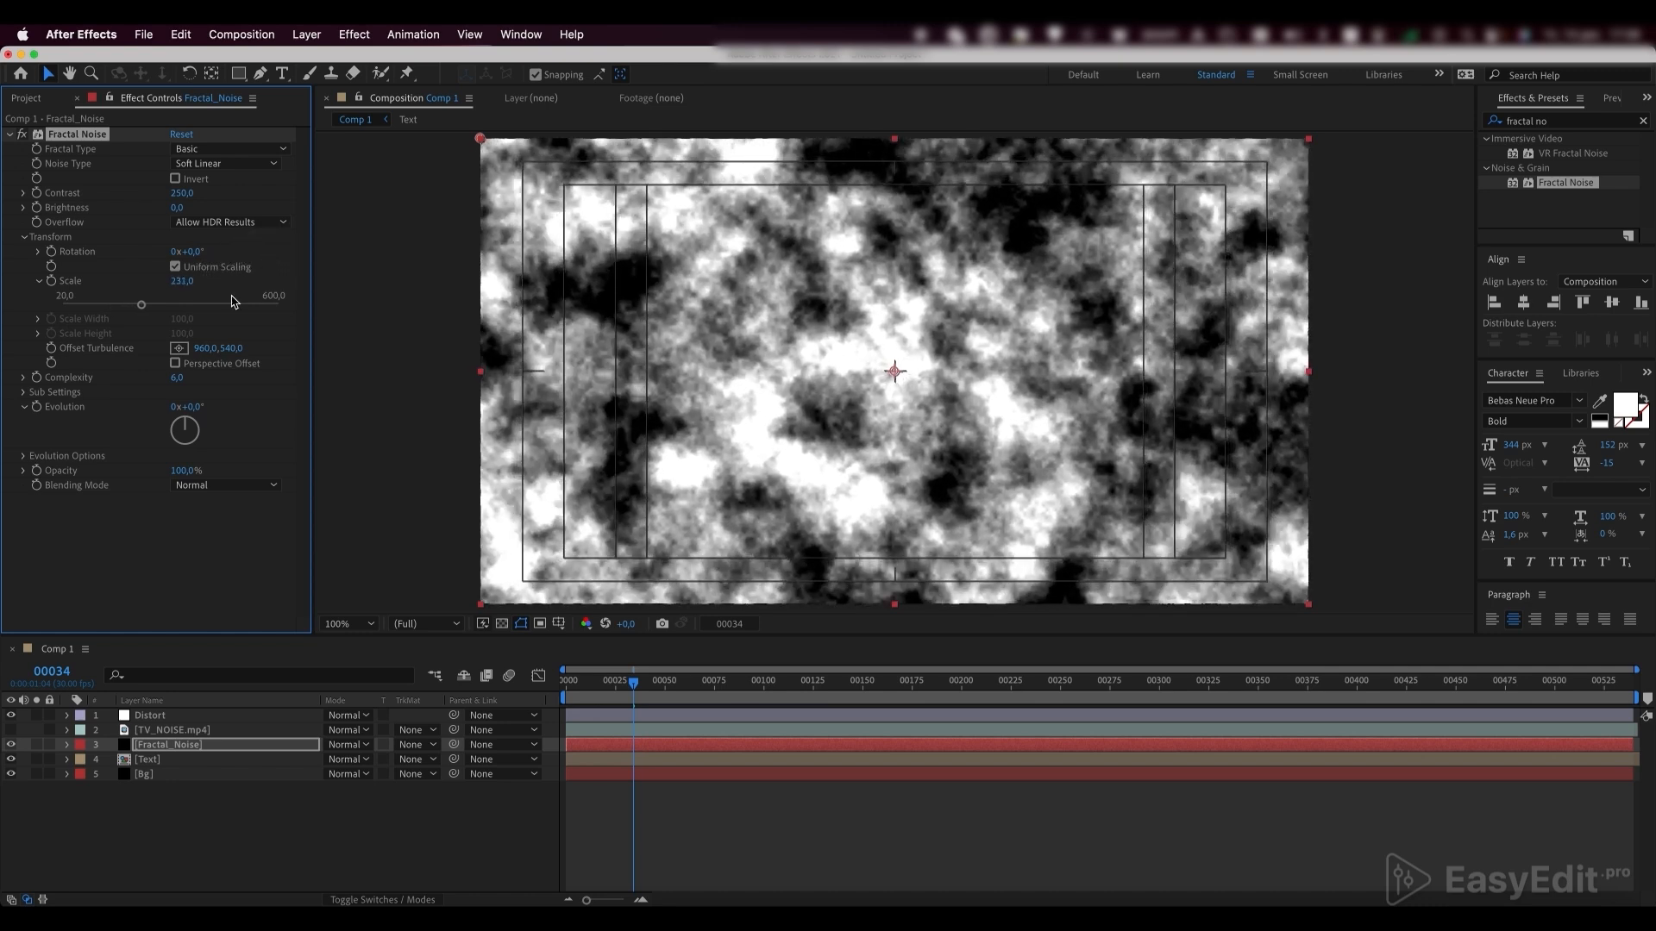
# Try out the Fractal Noise Evolution value, undo it, and add the expression time*100 to Evolution
pyautogui.click(68, 745)
pyautogui.click(80, 764)
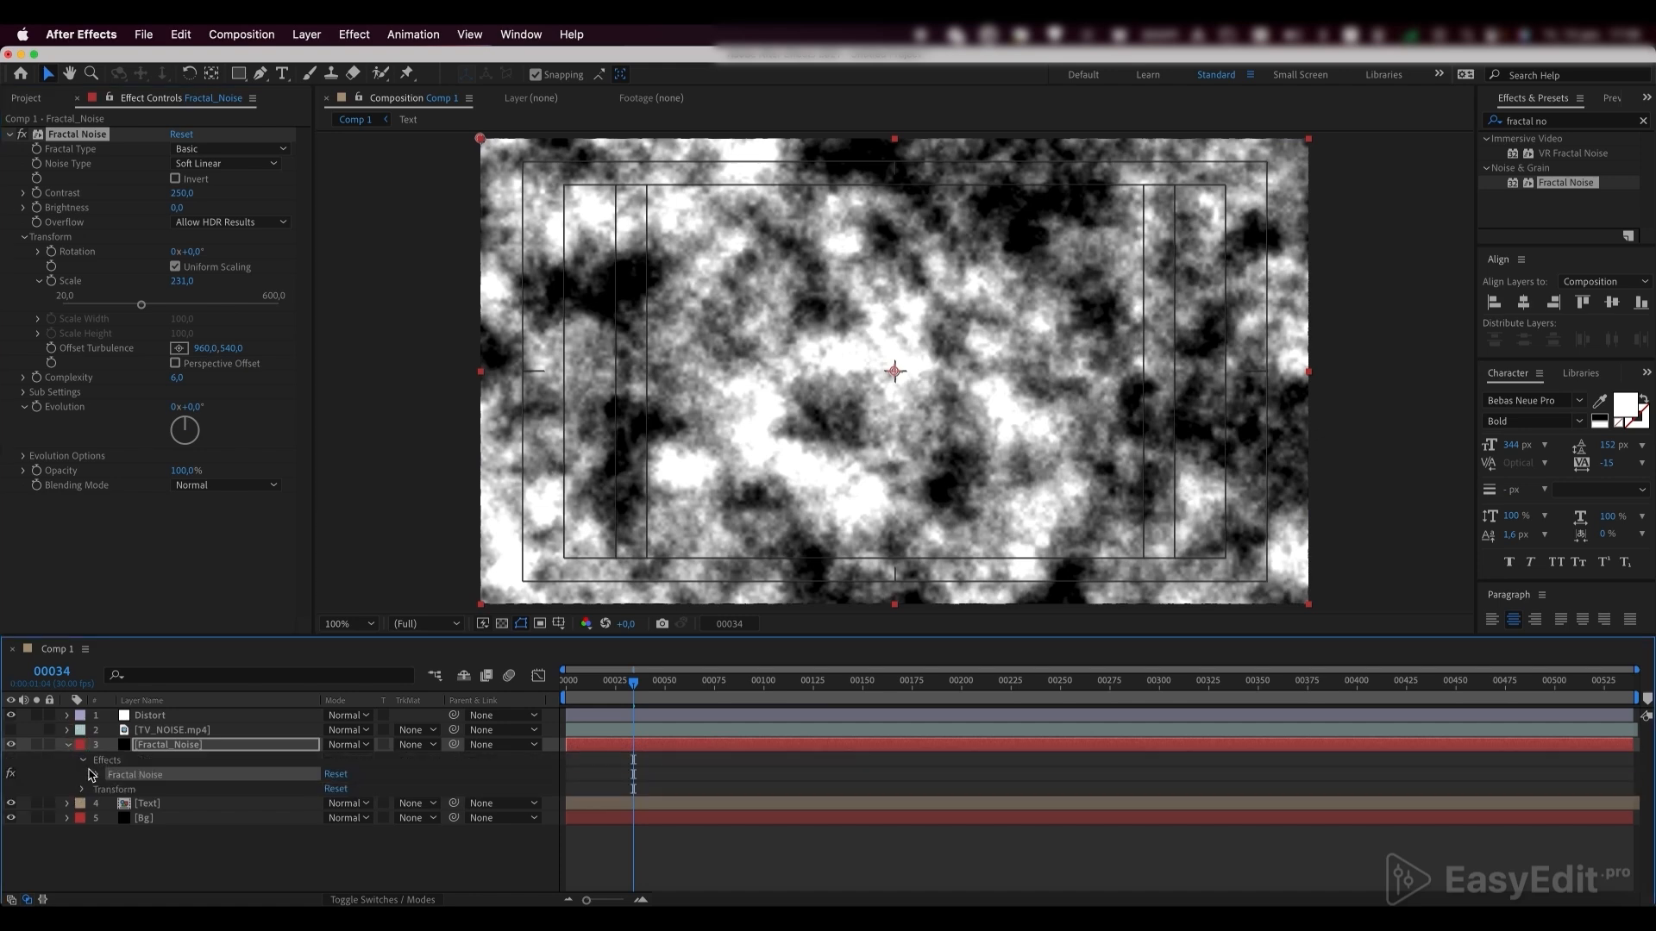
pyautogui.scroll(-3, 100, 782)
pyautogui.scroll(-1, 101, 781)
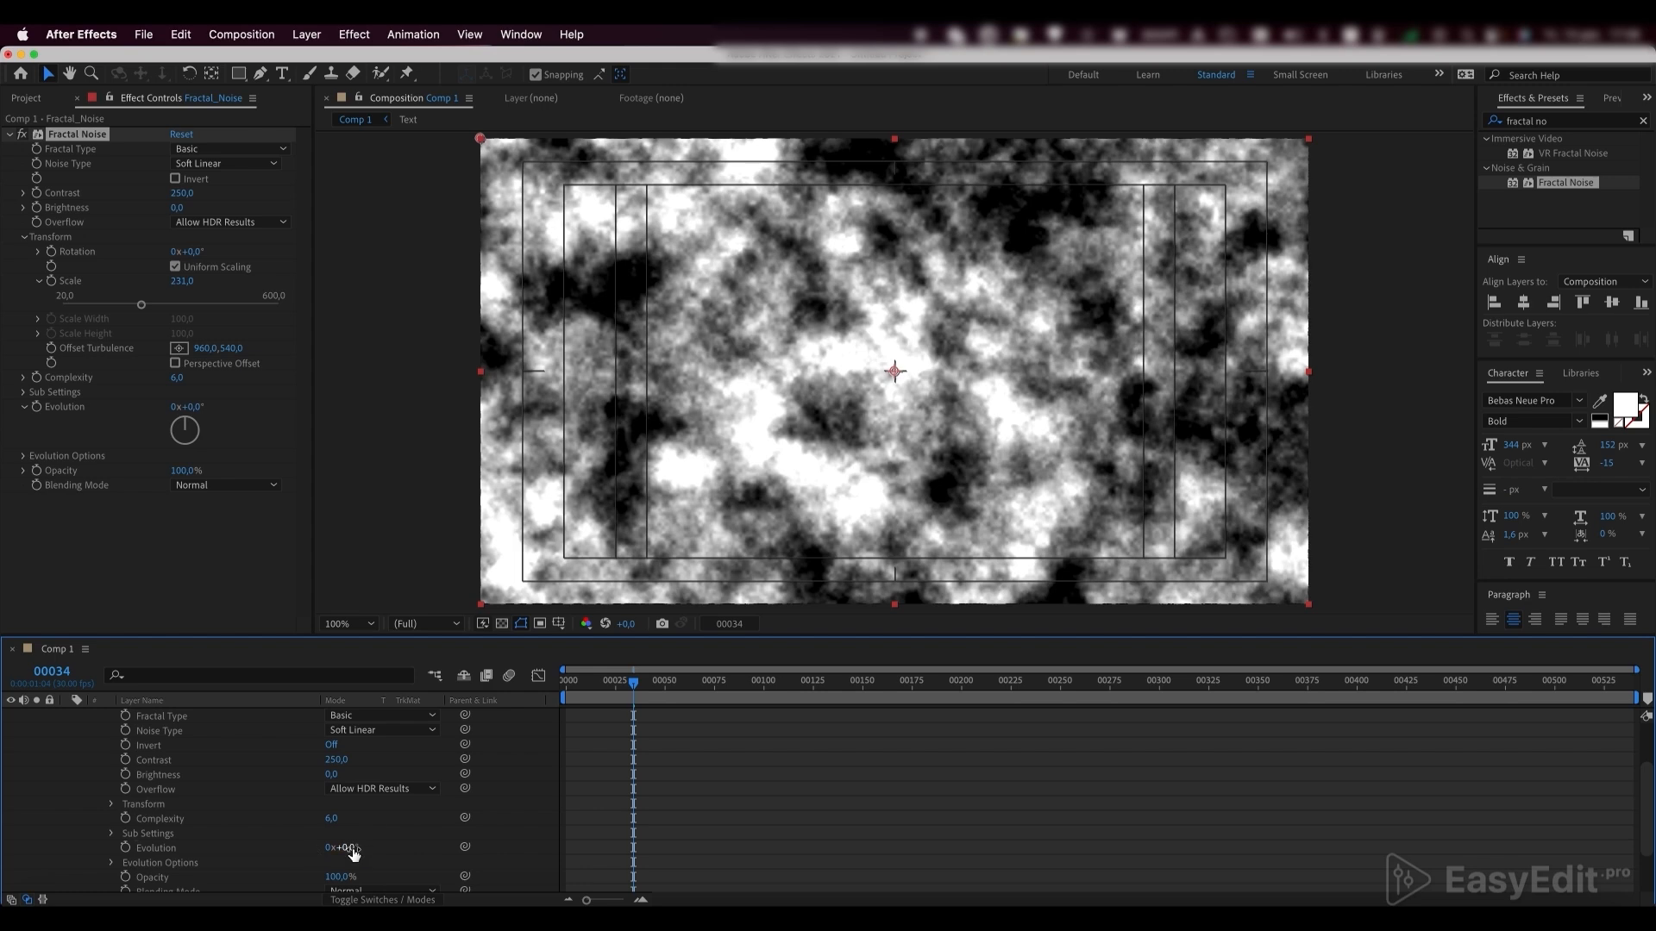
pyautogui.moveTo(345, 848); pyautogui.dragTo(539, 838)
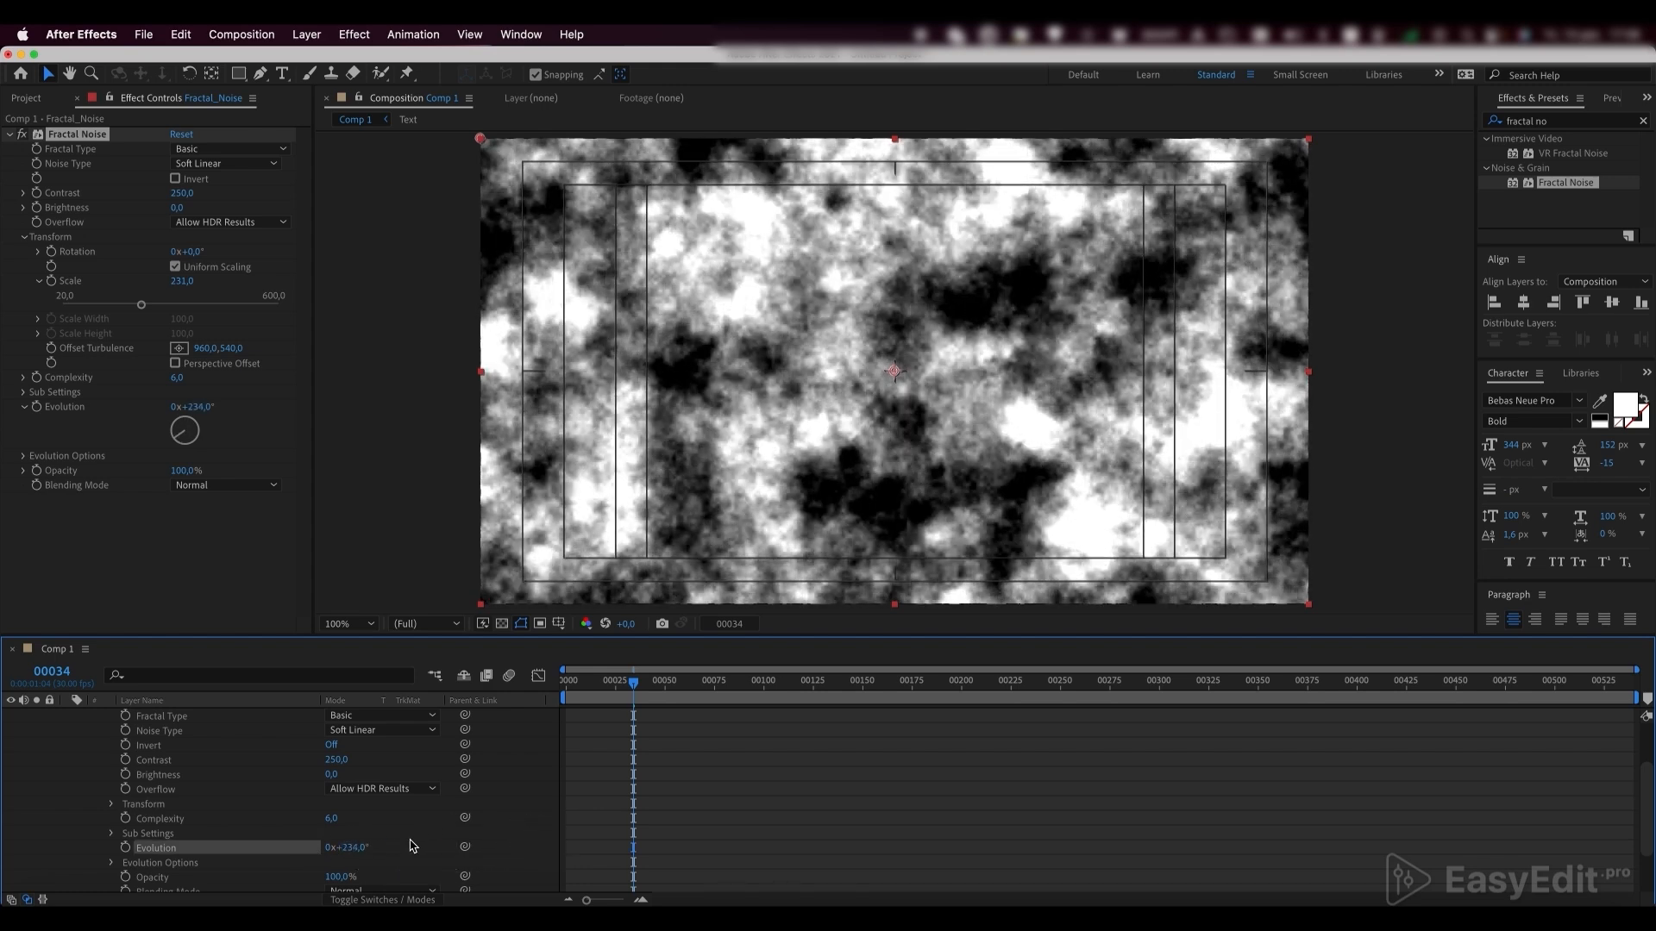
pyautogui.press('super+z')
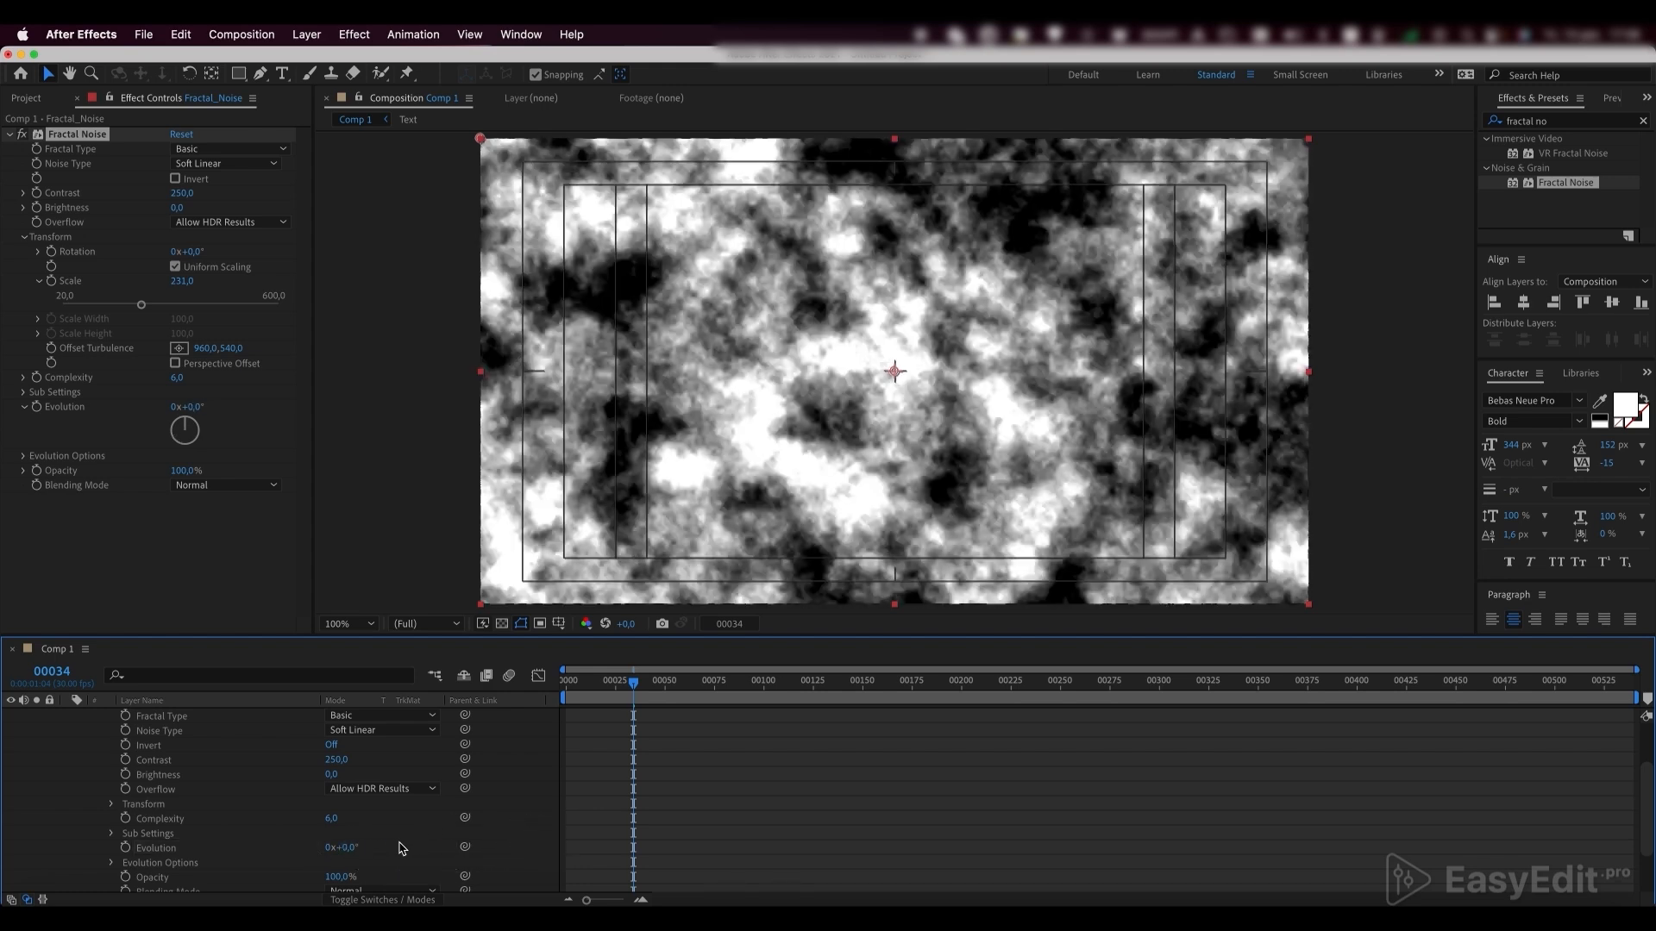
pyautogui.keyDown('alt'); pyautogui.click(126, 851); pyautogui.keyUp('alt')
pyautogui.write('ti')
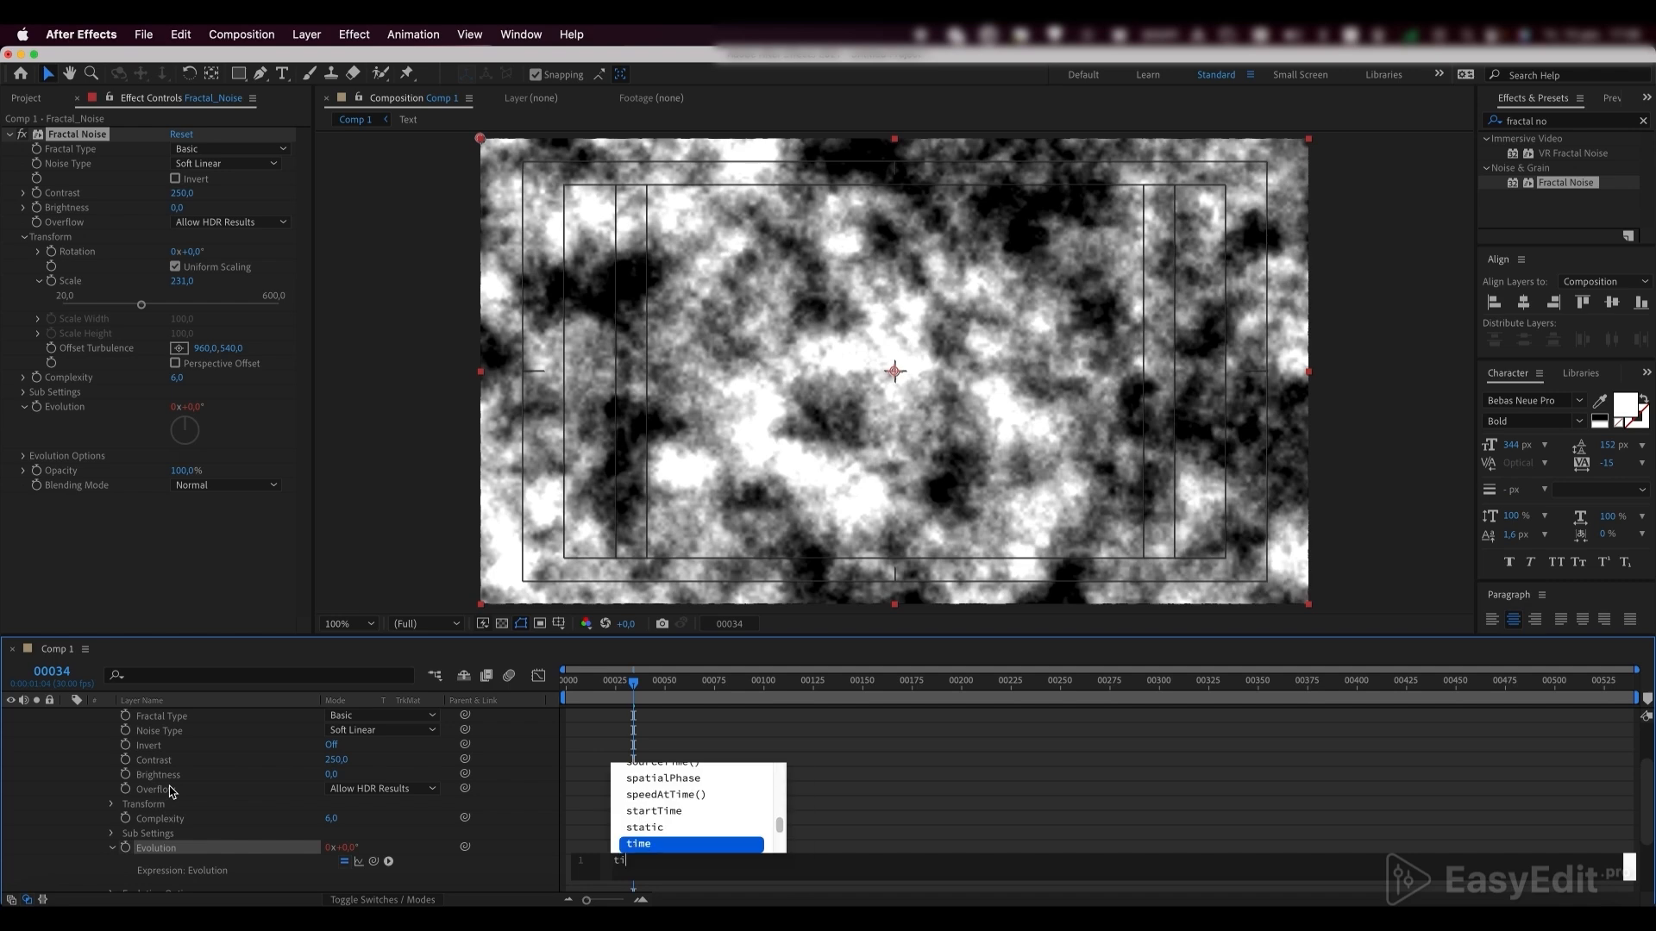
pyautogui.write('me*')
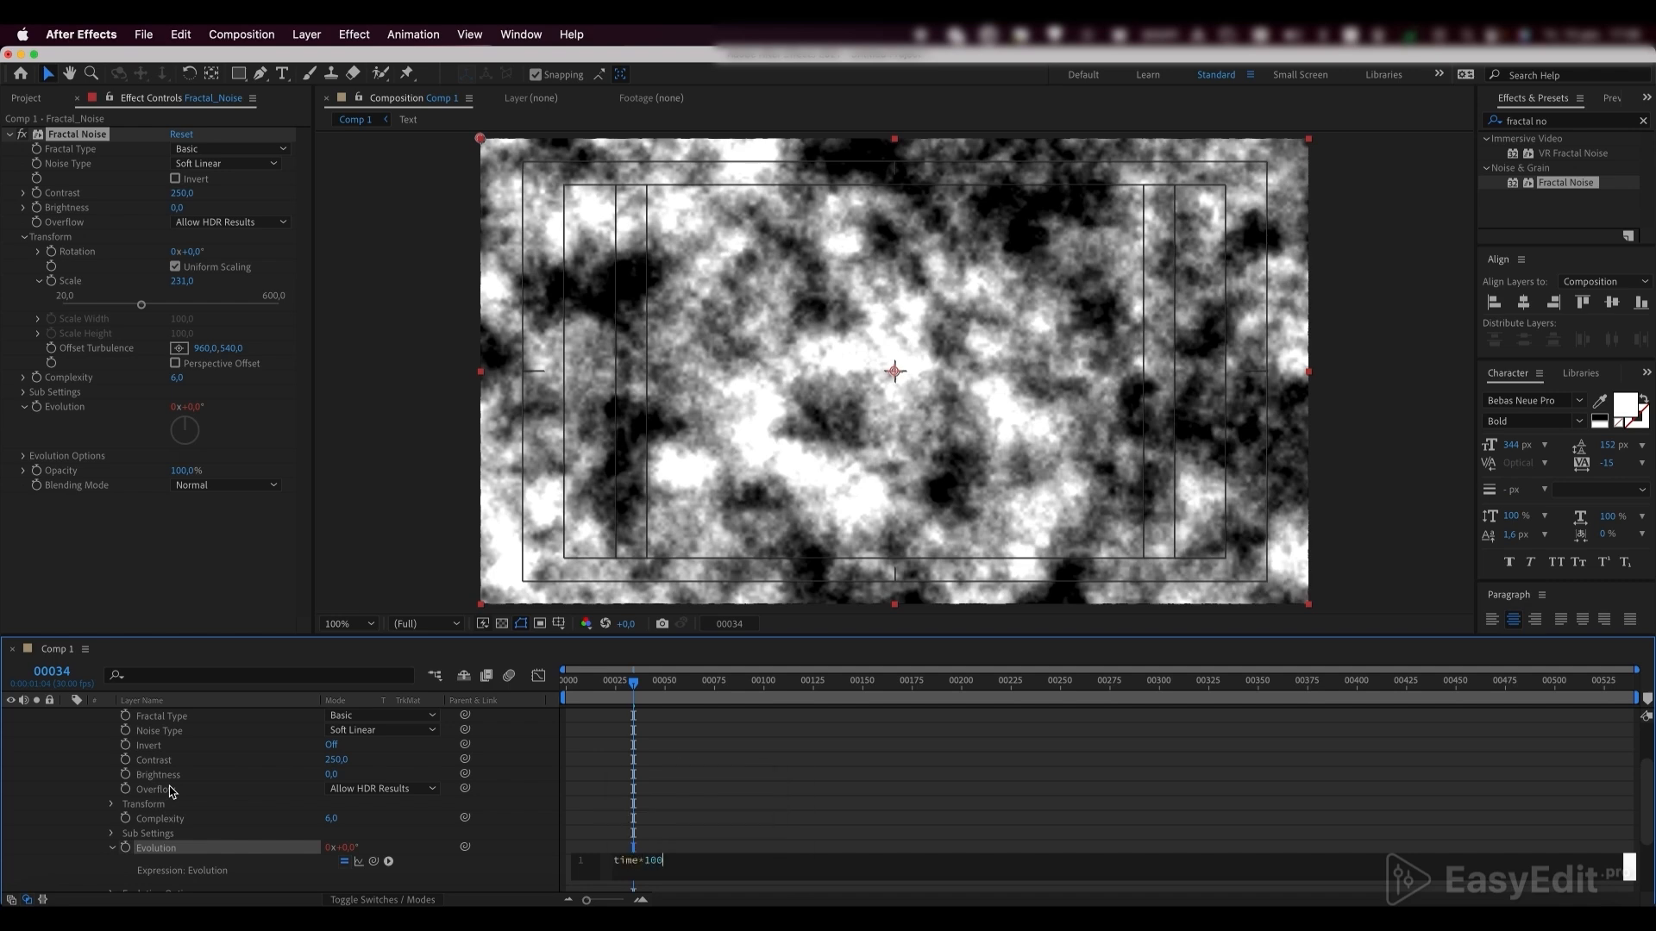
pyautogui.click(729, 839)
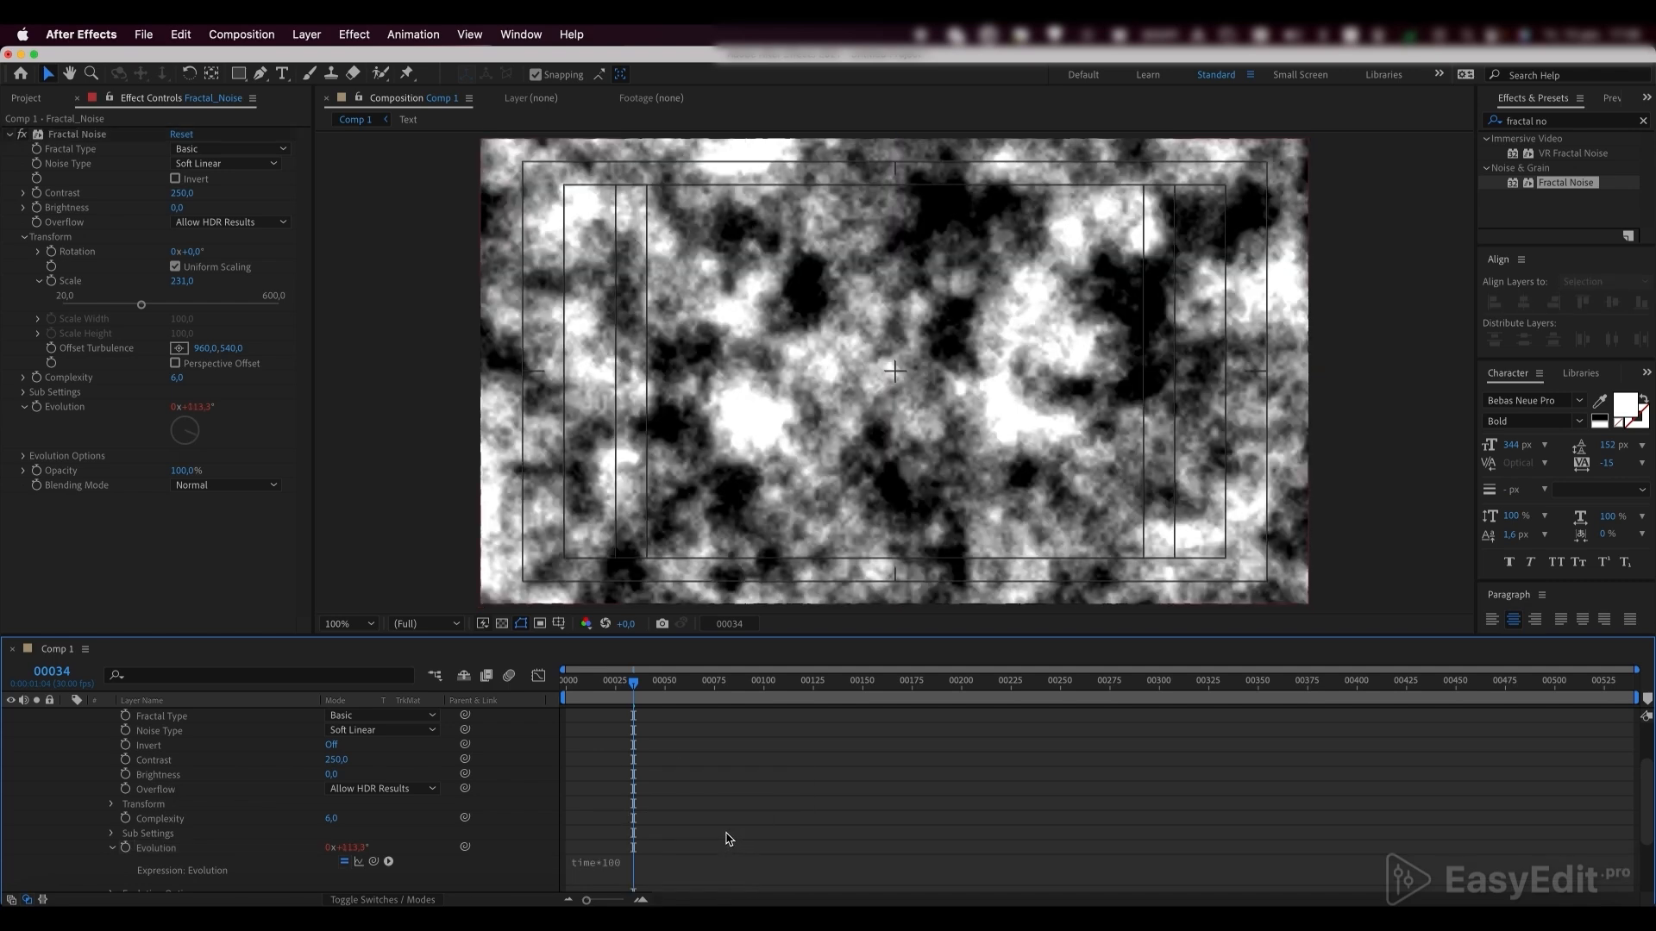
# Preview the evolving noise and raise the Fractal Noise brightness to 21
pyautogui.press("'")
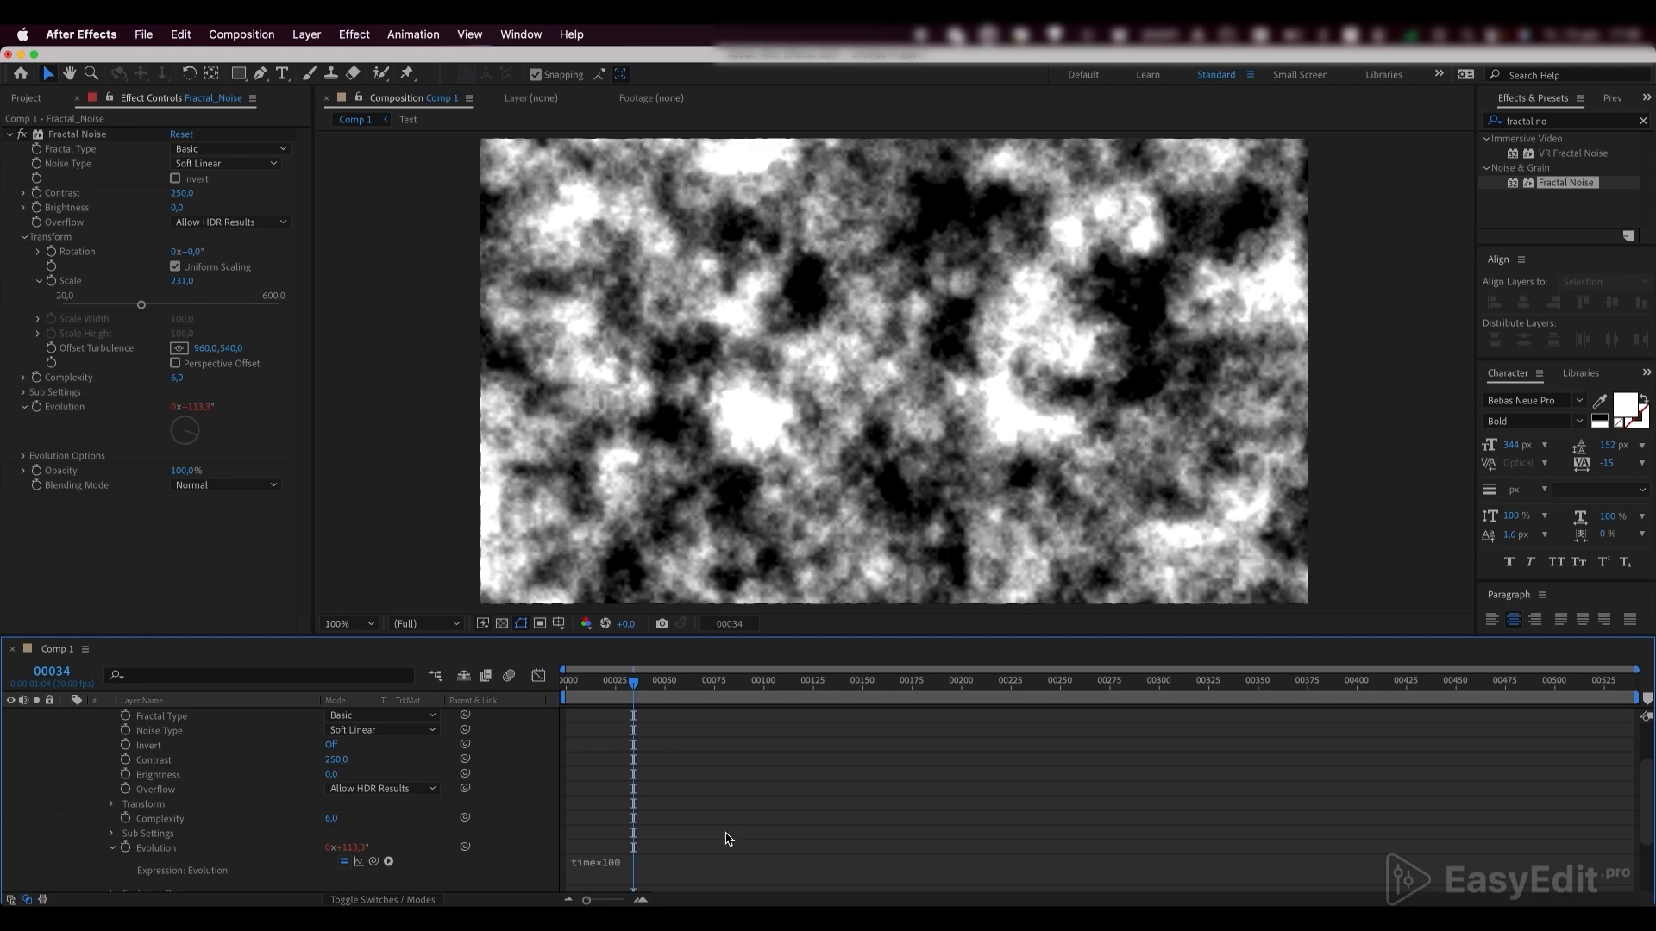
pyautogui.press('space')
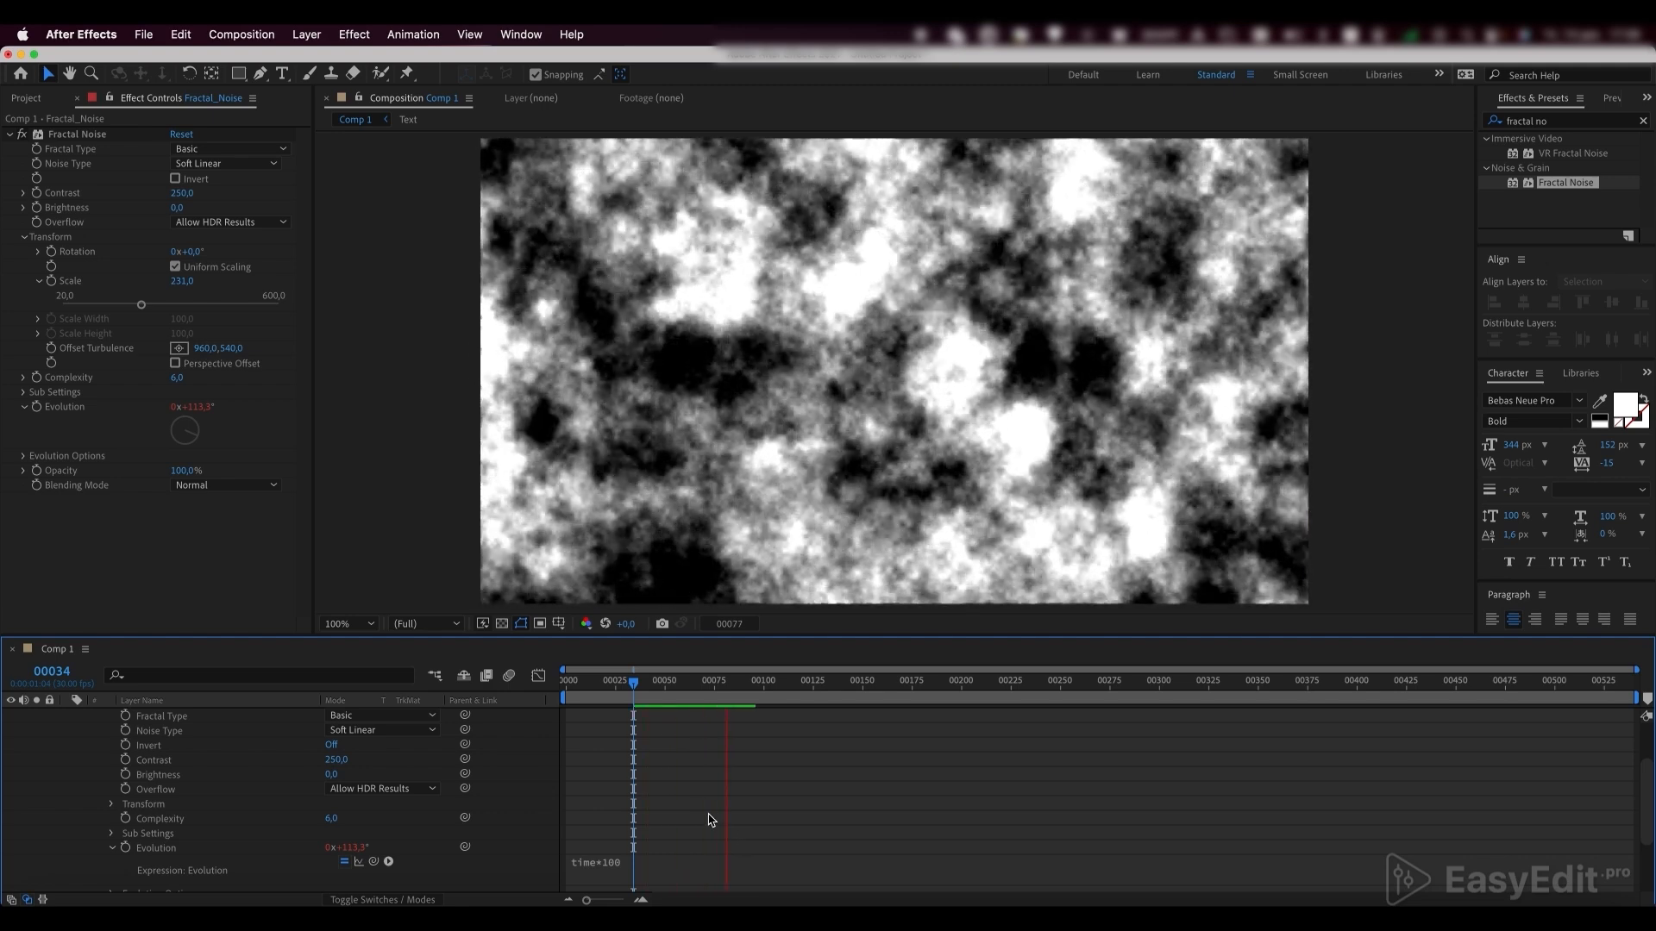
pyautogui.press('space')
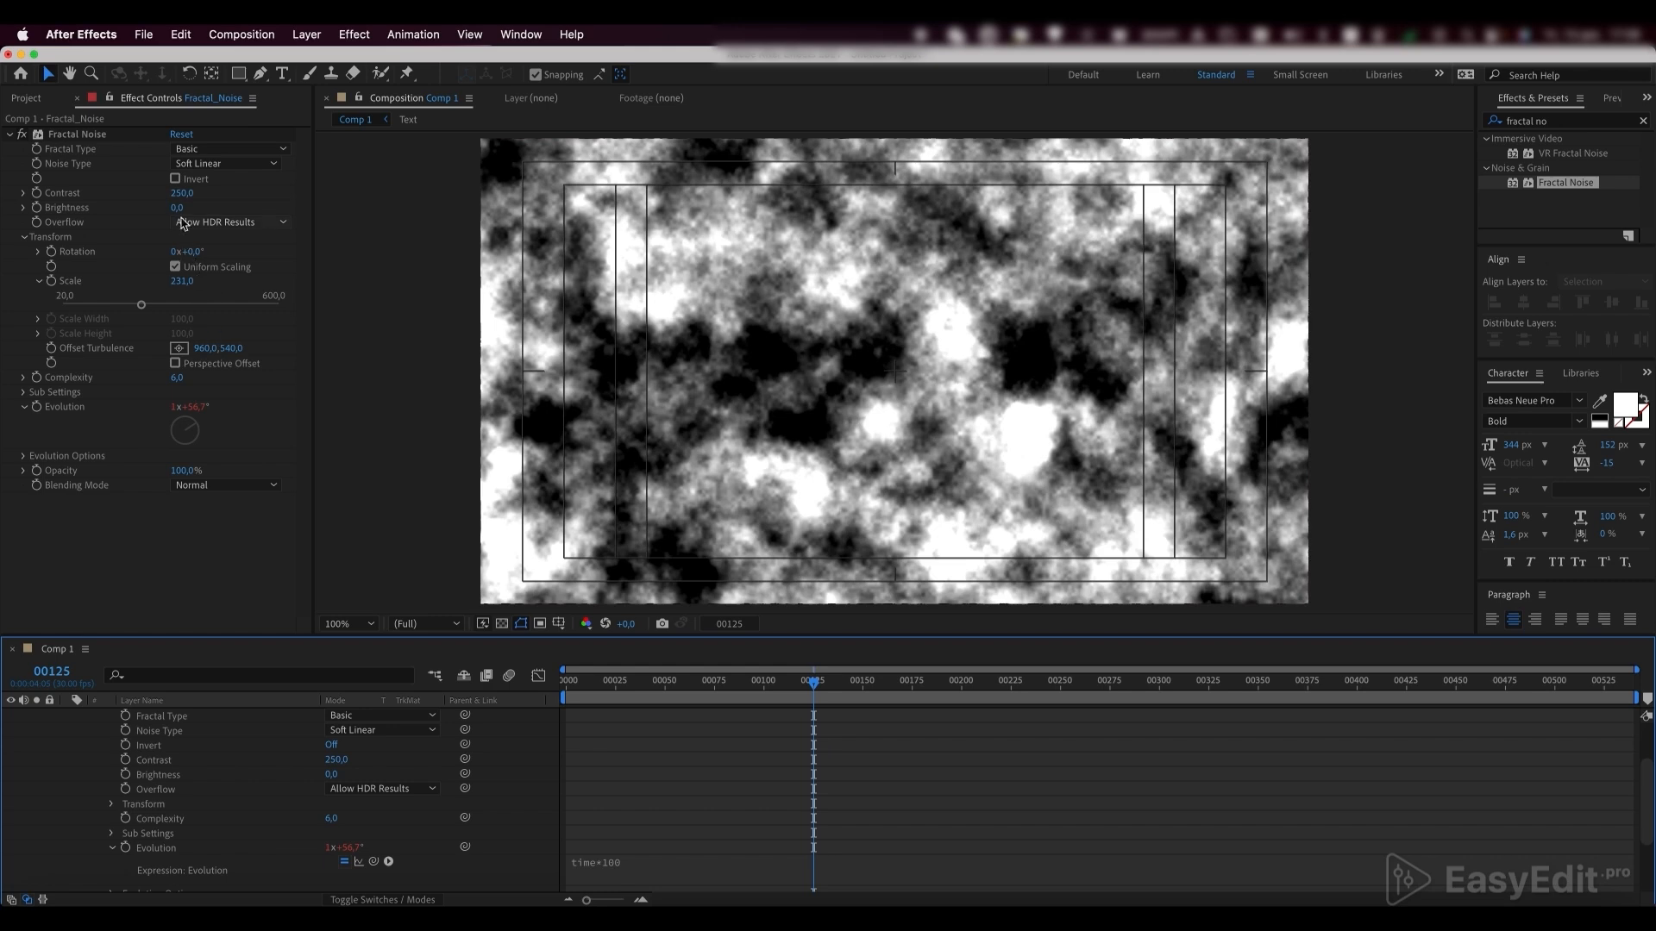
pyautogui.moveTo(179, 212); pyautogui.dragTo(192, 207)
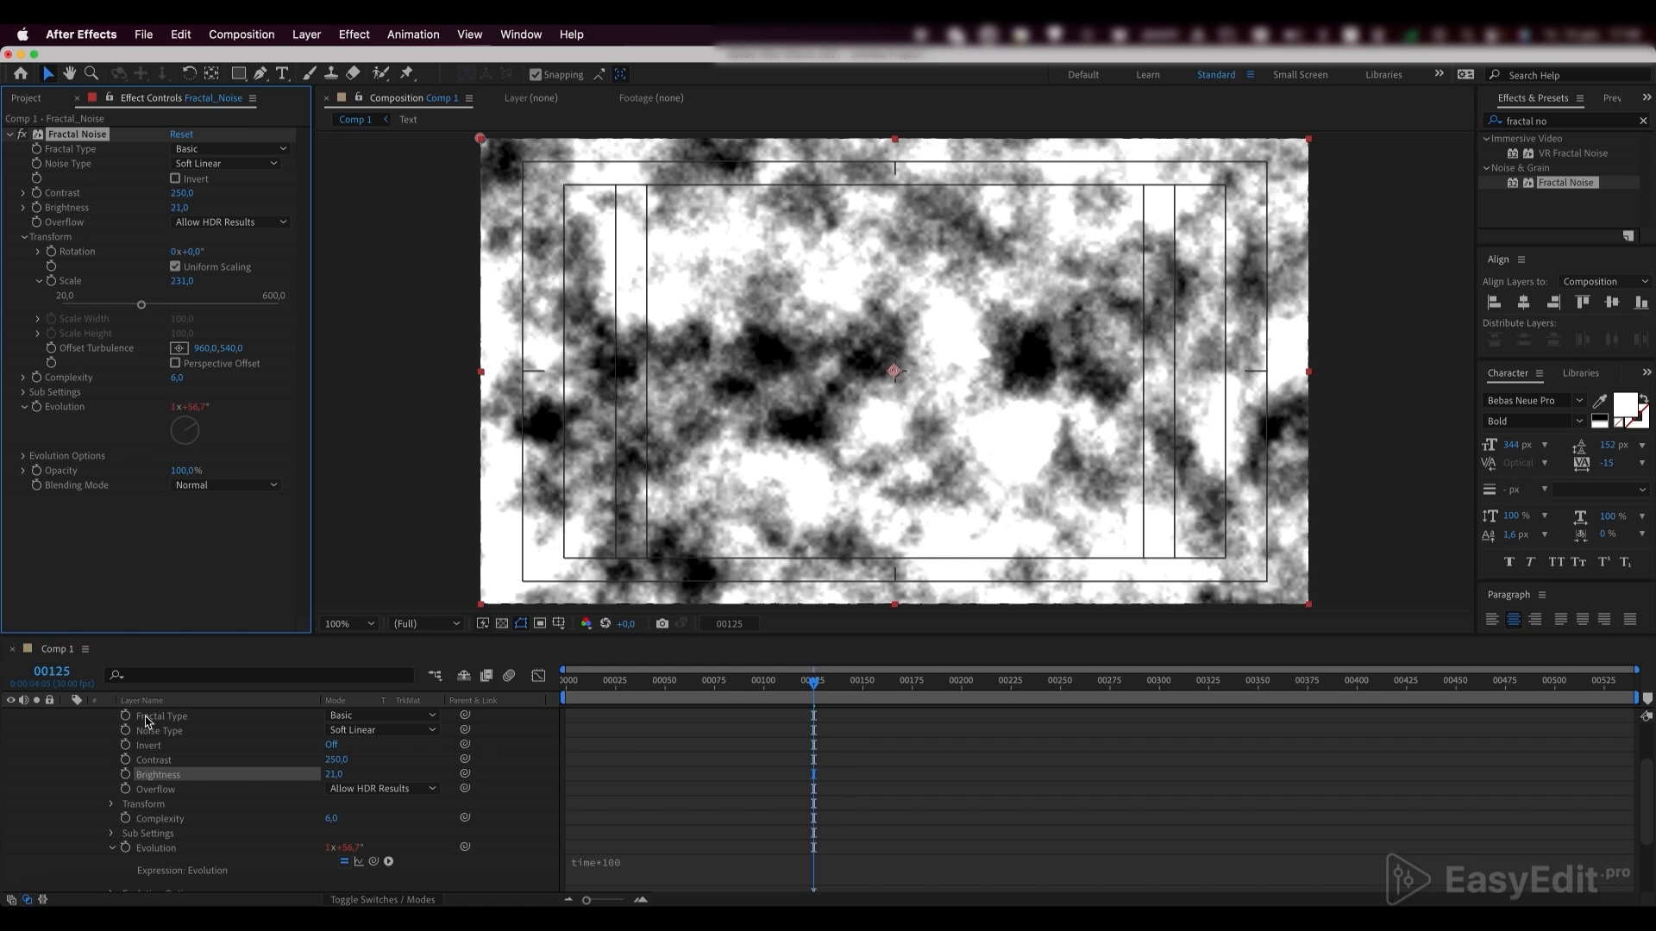
# Collapse the Fractal_Noise layer's properties and pre-compose it as Fractal_Noise, moving all attributes into the new composition
pyautogui.scroll(5, 142, 742)
pyautogui.press('e')
pyautogui.press('e')
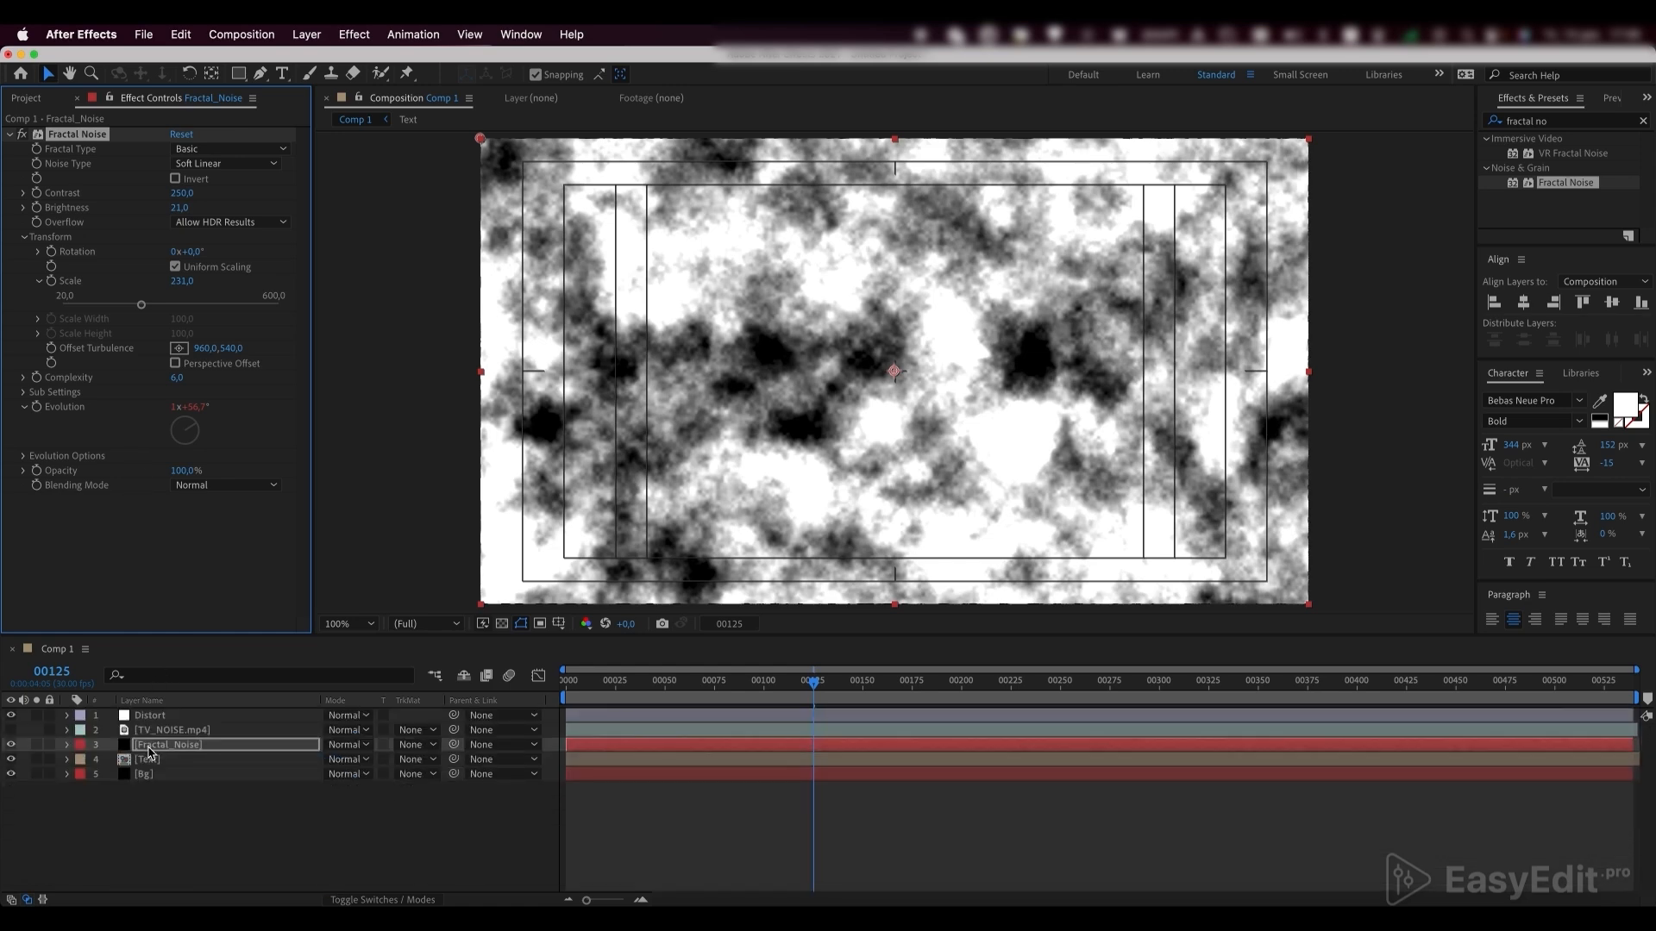
pyautogui.click(151, 747)
pyautogui.rightClick(153, 749)
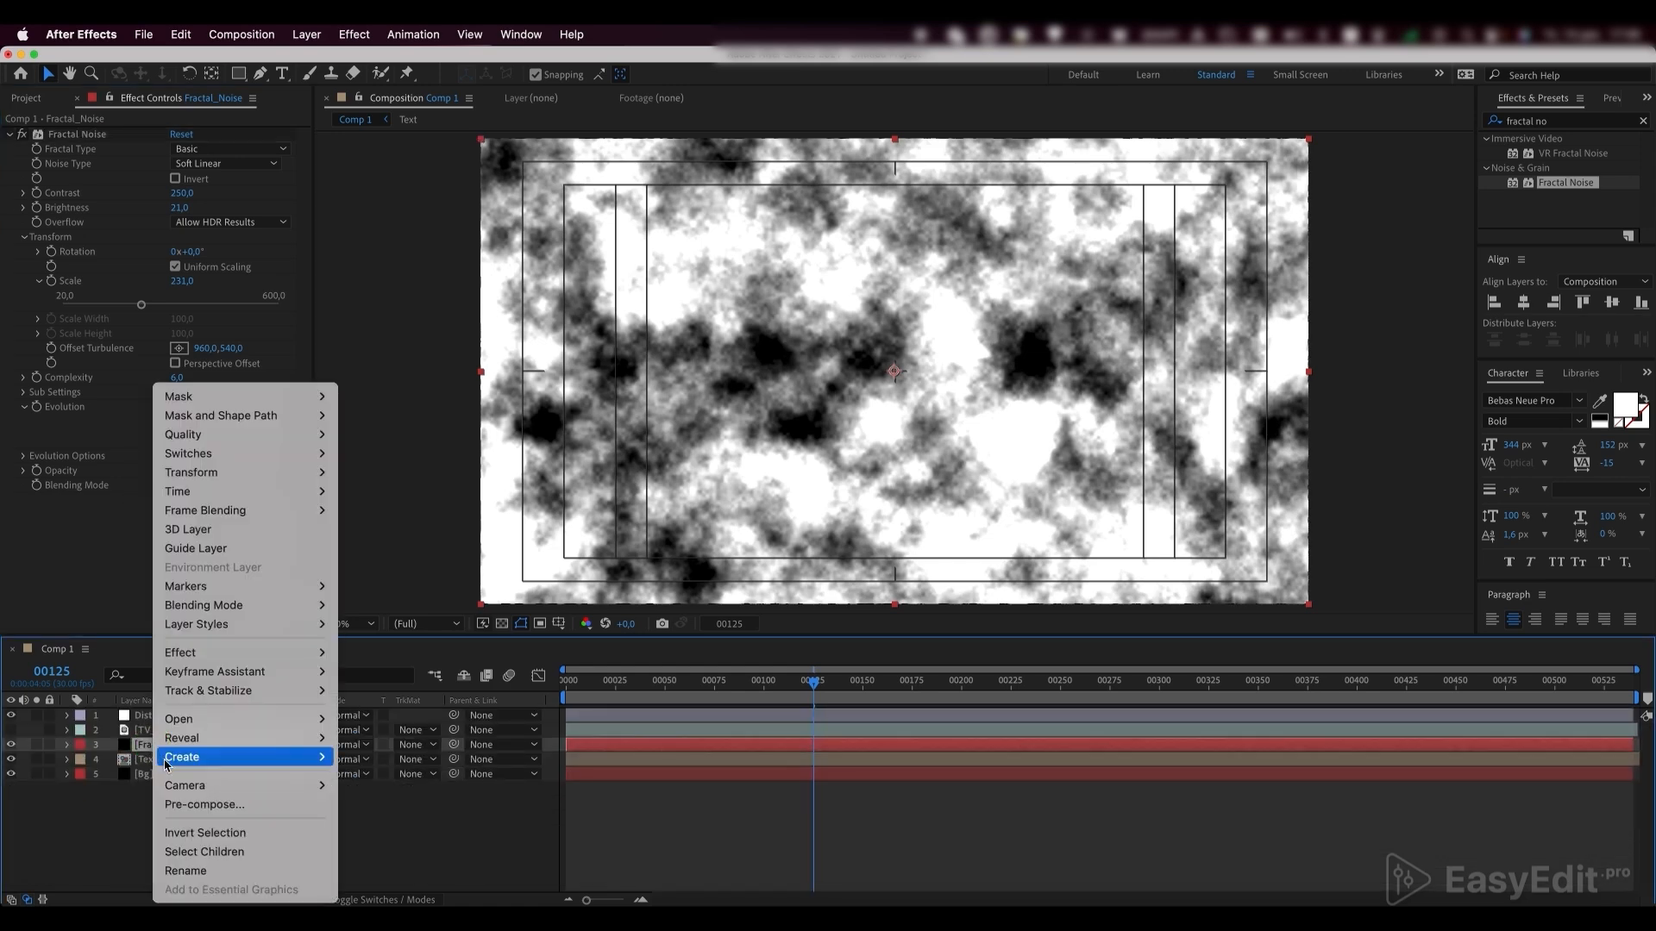
pyautogui.click(195, 804)
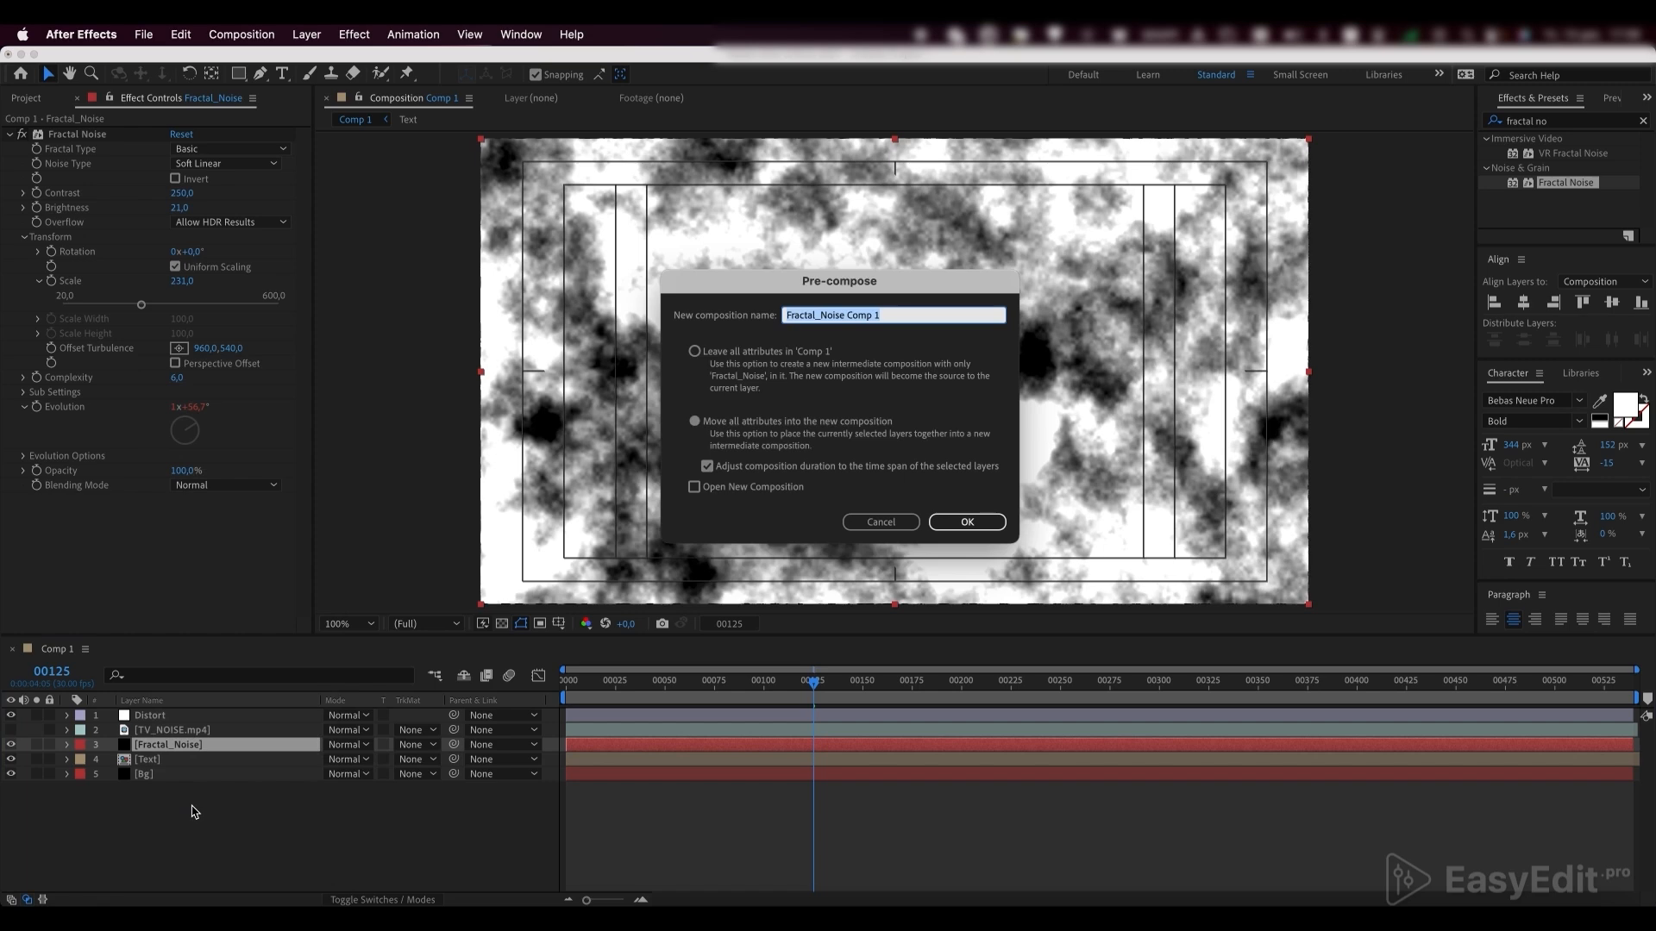
pyautogui.press('Right')
pyautogui.press('BackSpace')
pyautogui.click(694, 422)
pyautogui.click(948, 535)
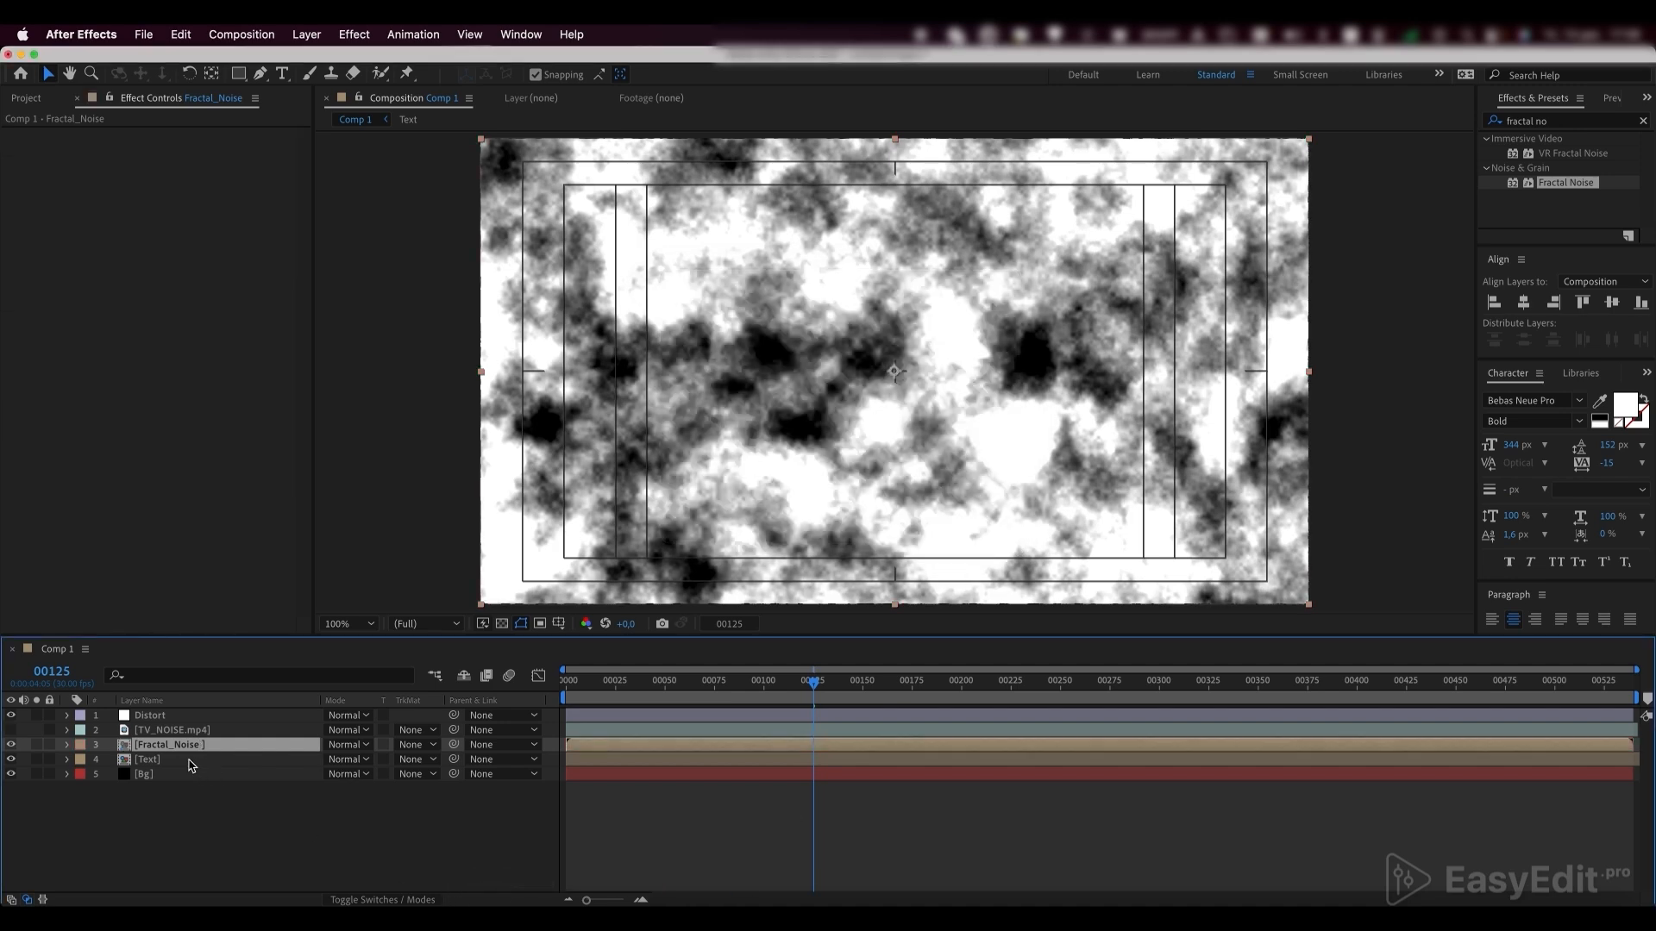
# Set the Text layer's track matte to Luma Matte using the Fractal_Noise layer and preview the textured lettering
pyautogui.click(190, 760)
pyautogui.click(417, 759)
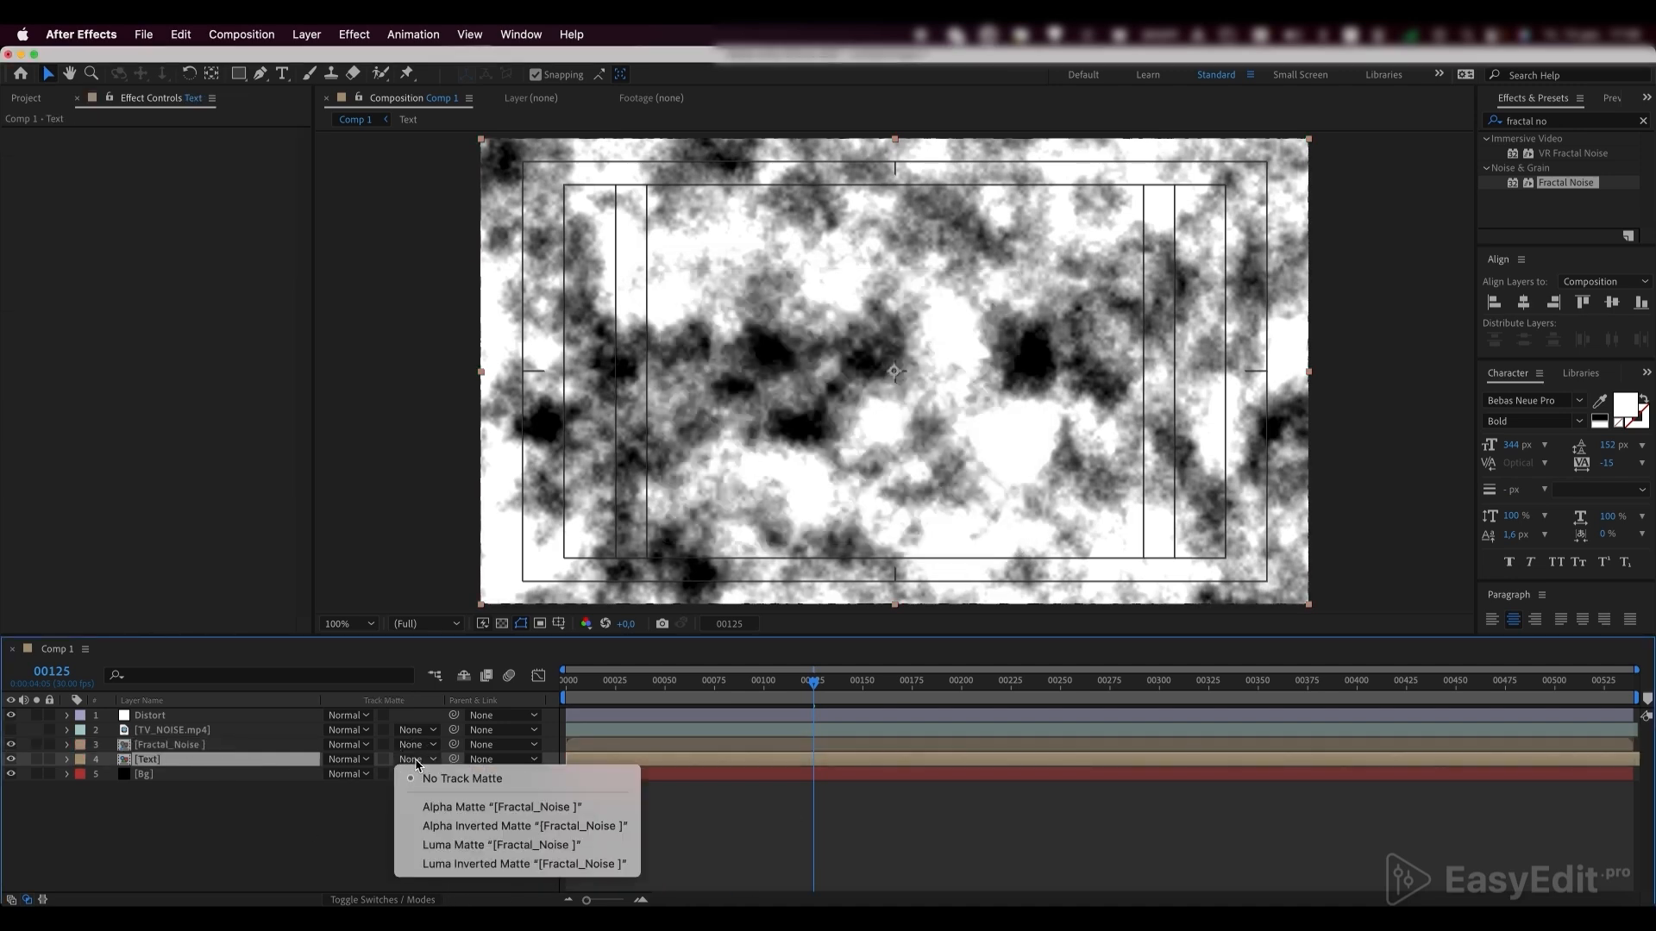
pyautogui.click(457, 845)
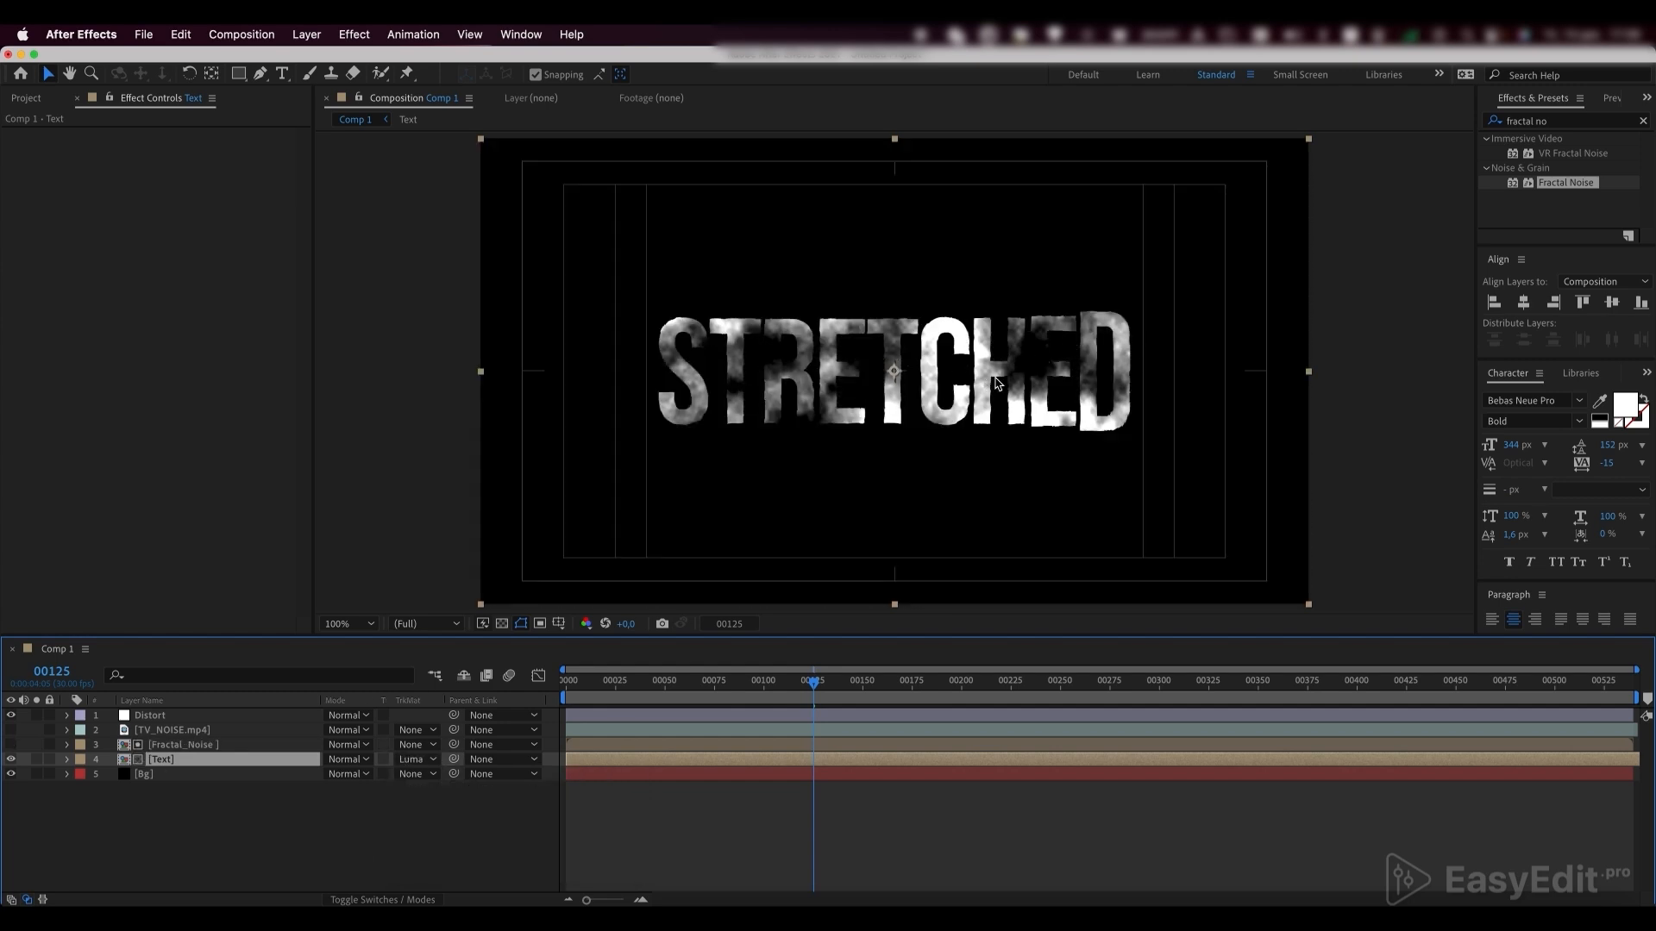
pyautogui.press('space')
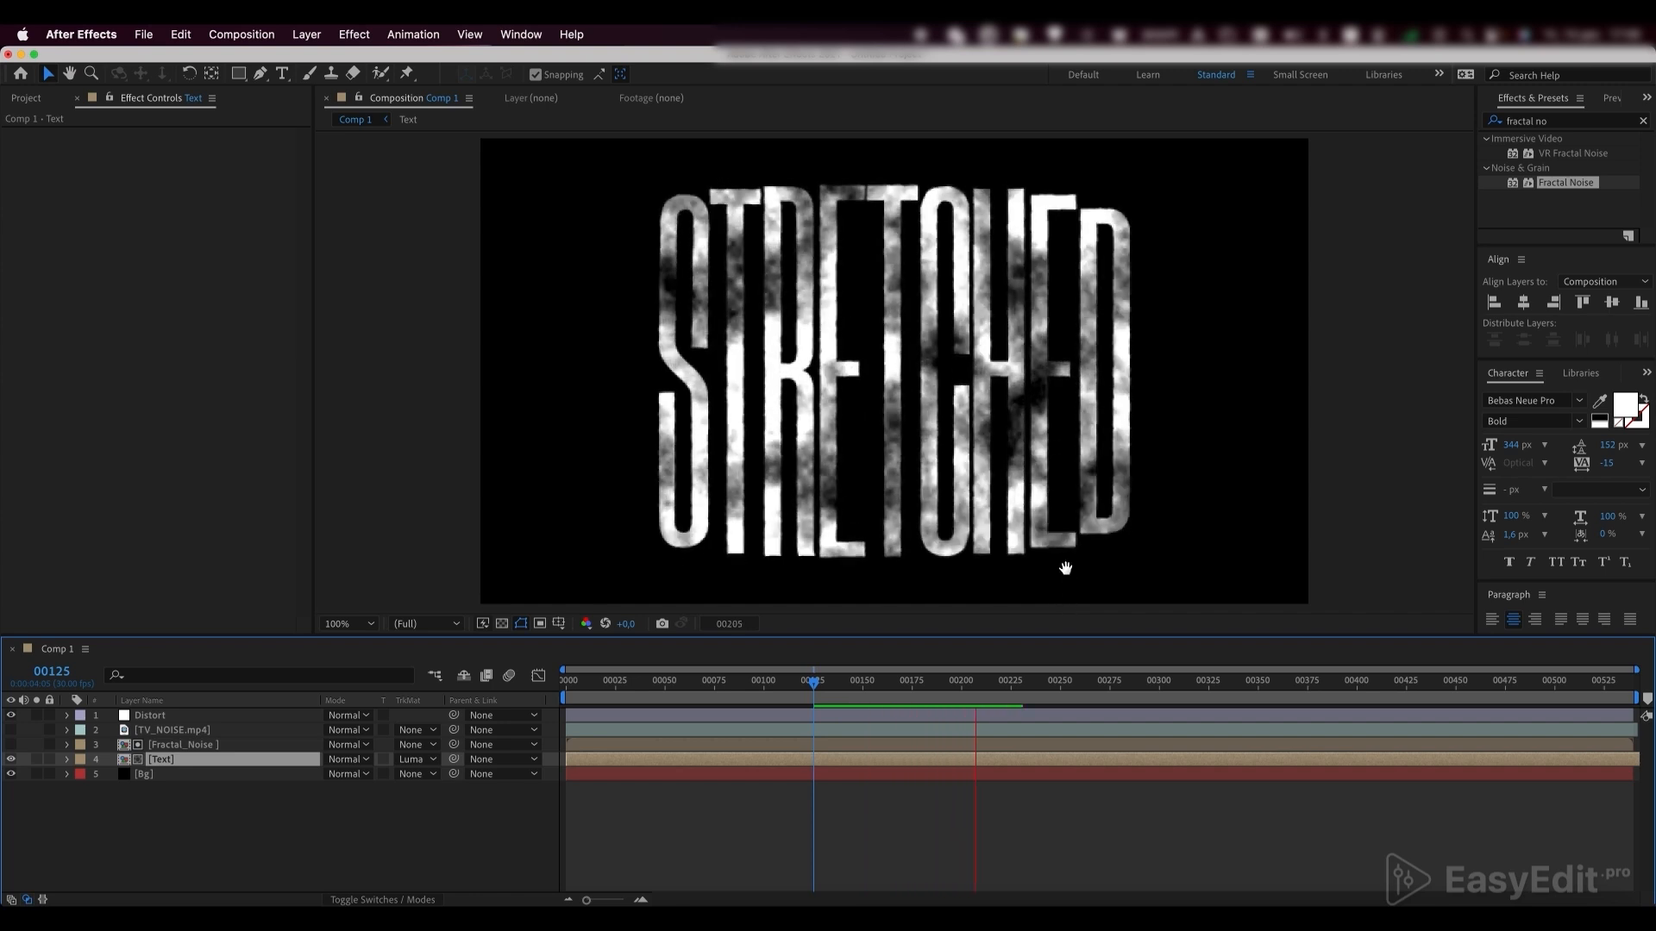
pyautogui.press('space')
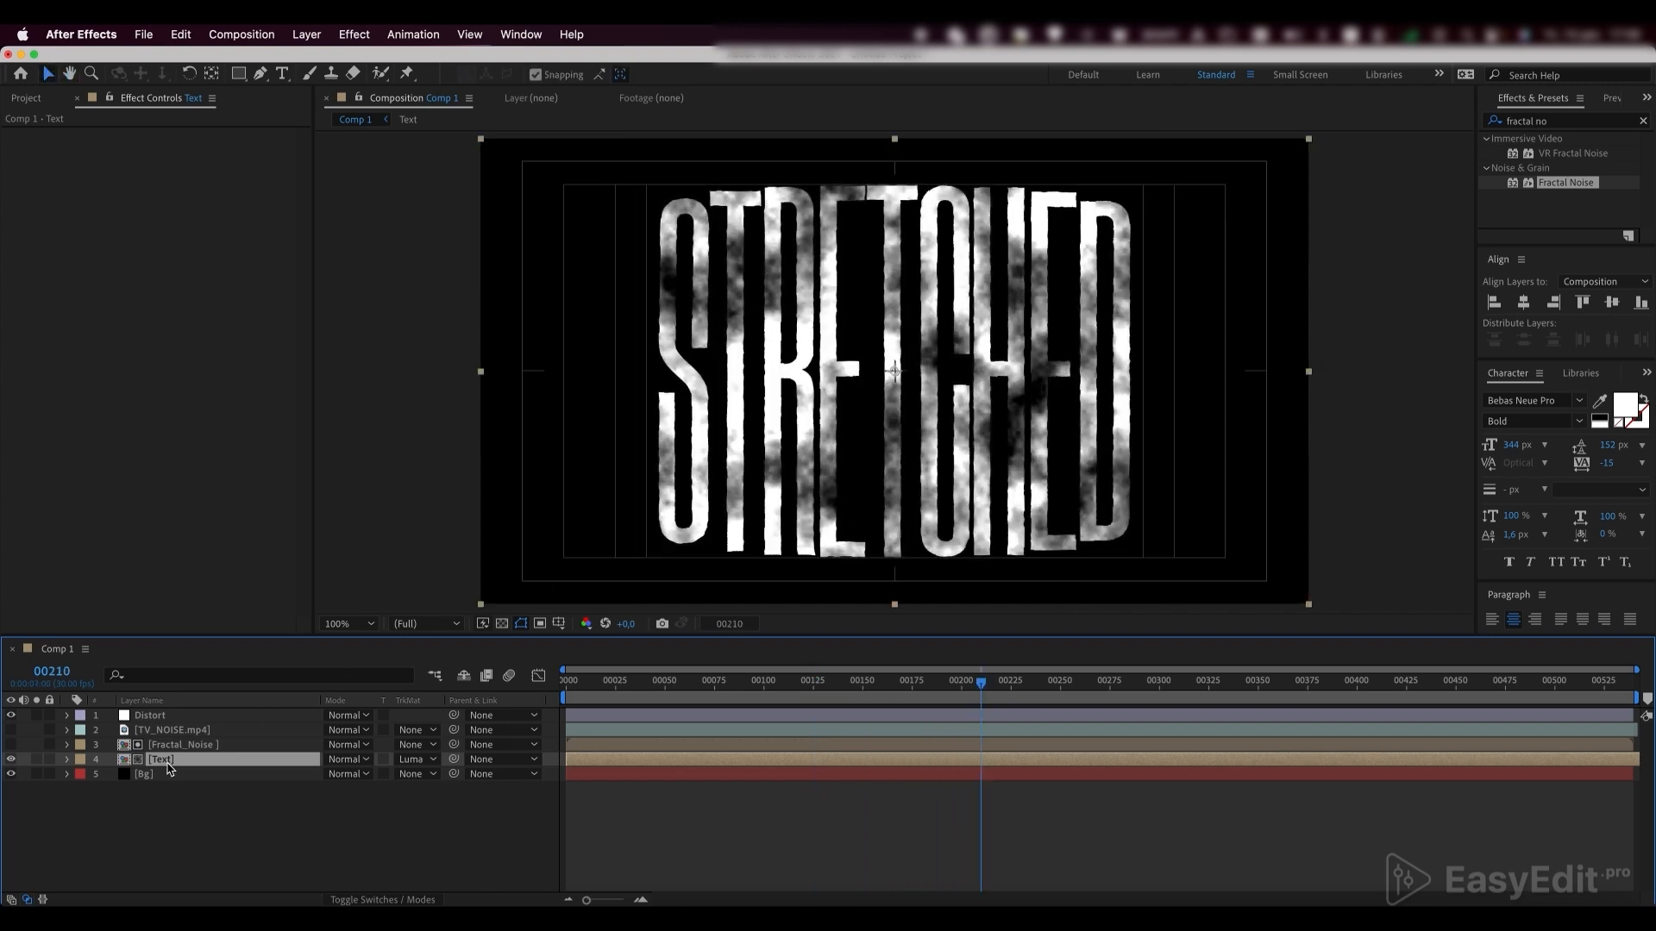
# Apply a Fill effect to the Text layer and set its color to orange FF5500
pyautogui.moveTo(1557, 122); pyautogui.dragTo(1435, 122)
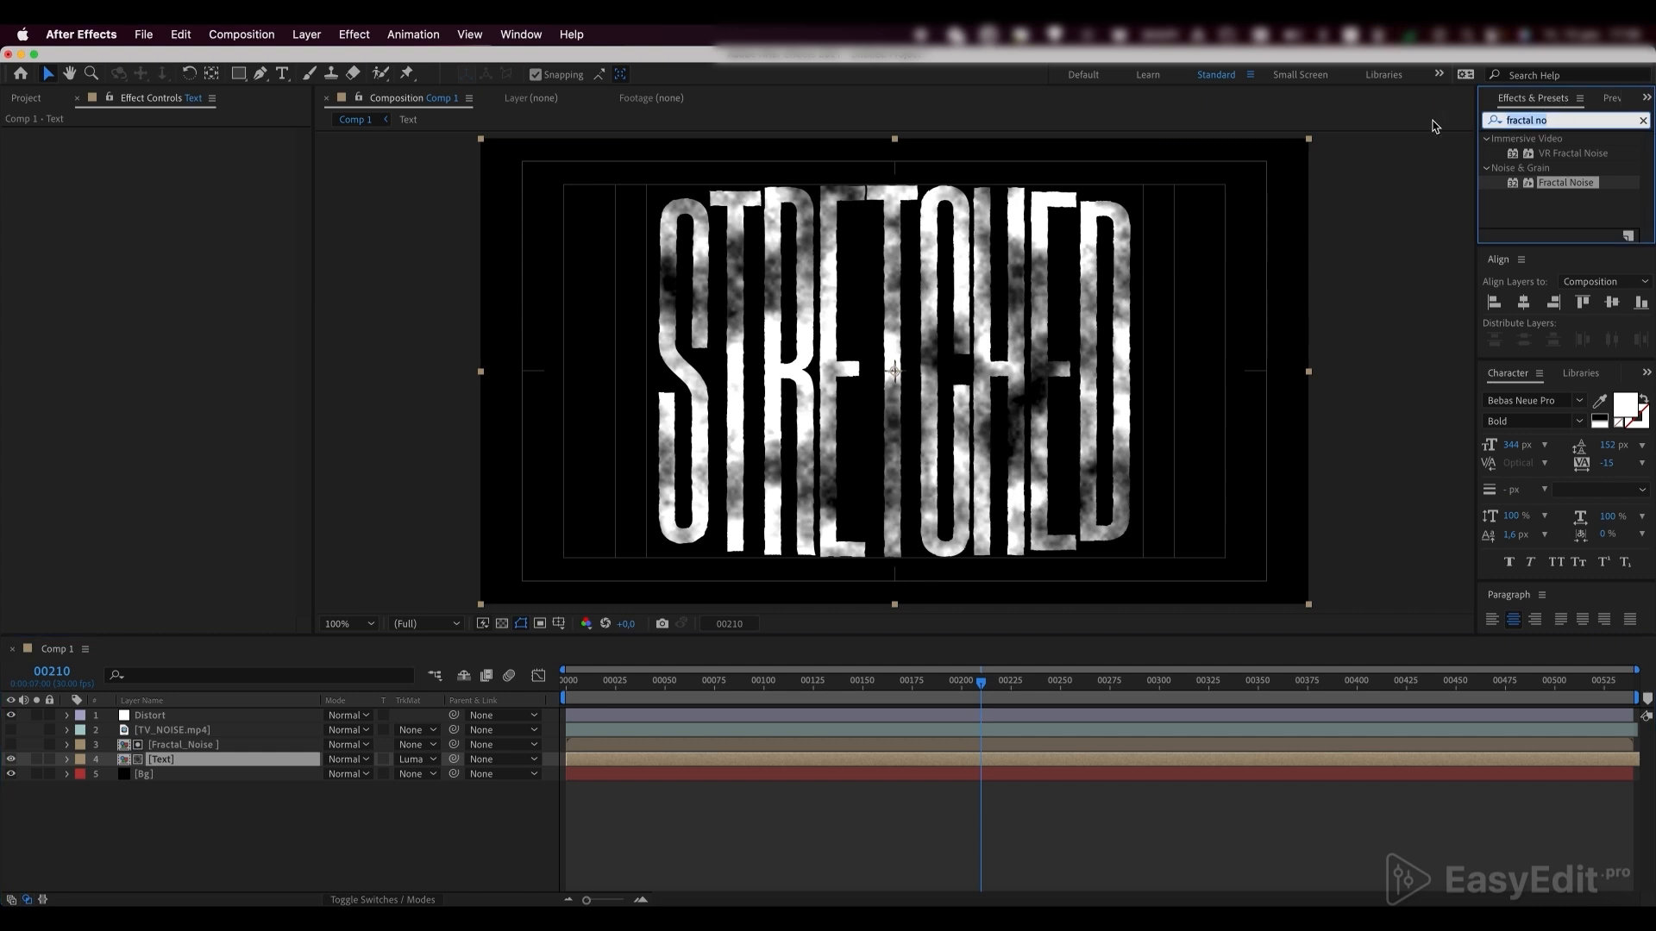
pyautogui.write('fill')
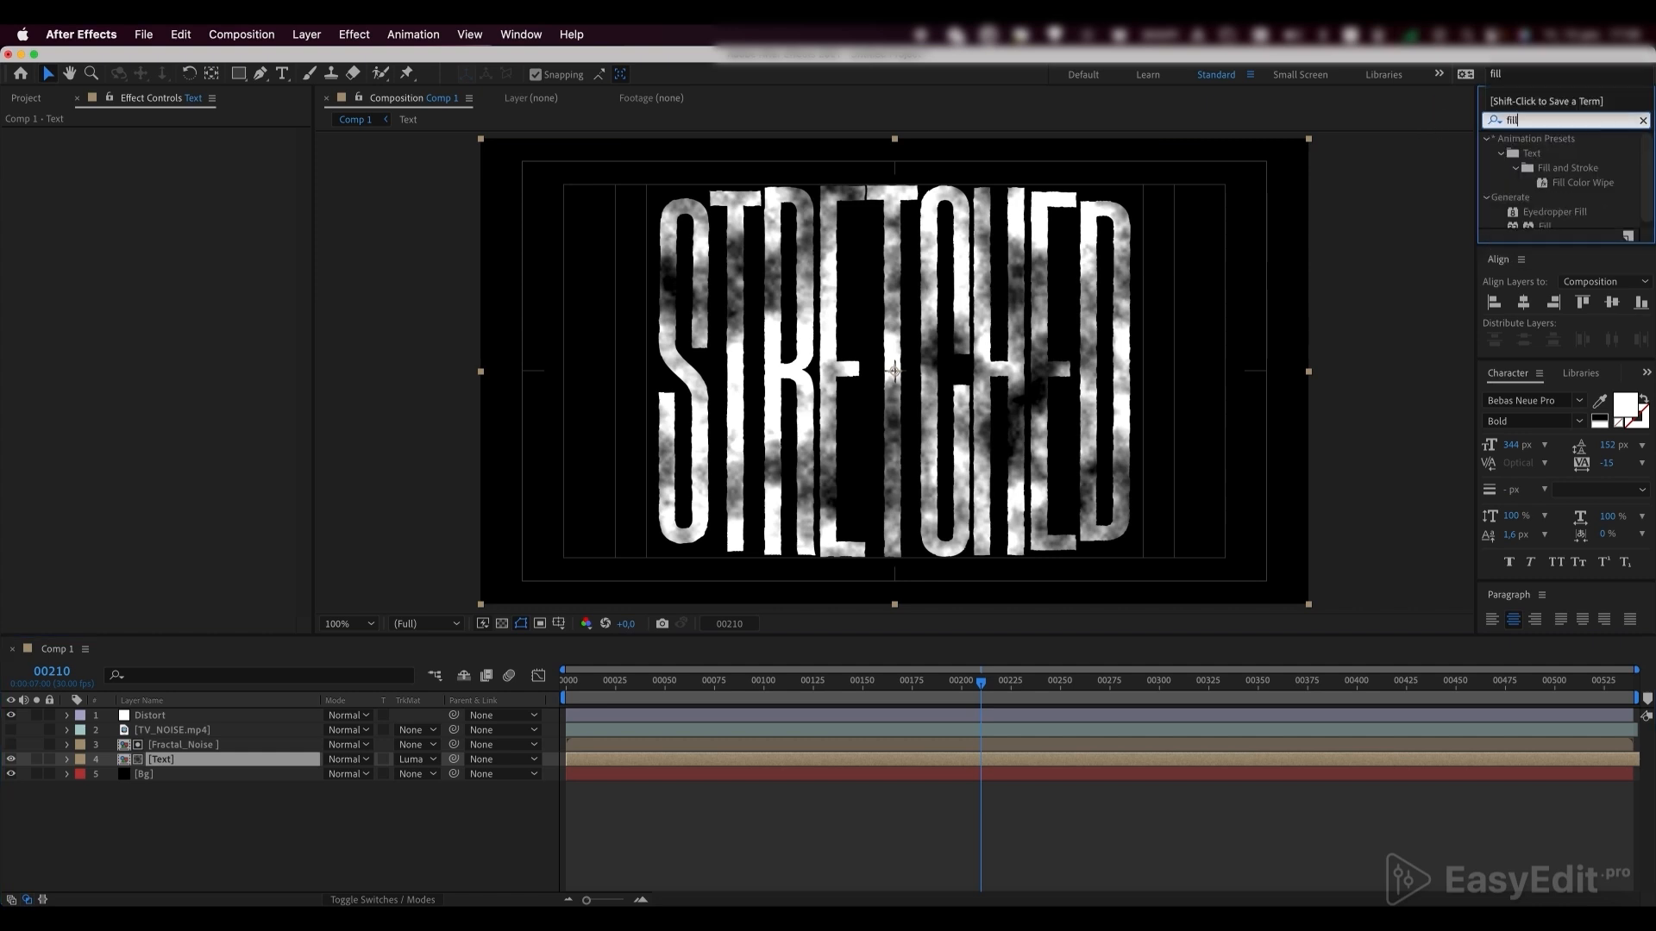
pyautogui.click(1544, 222)
pyautogui.moveTo(1544, 222); pyautogui.dragTo(163, 759)
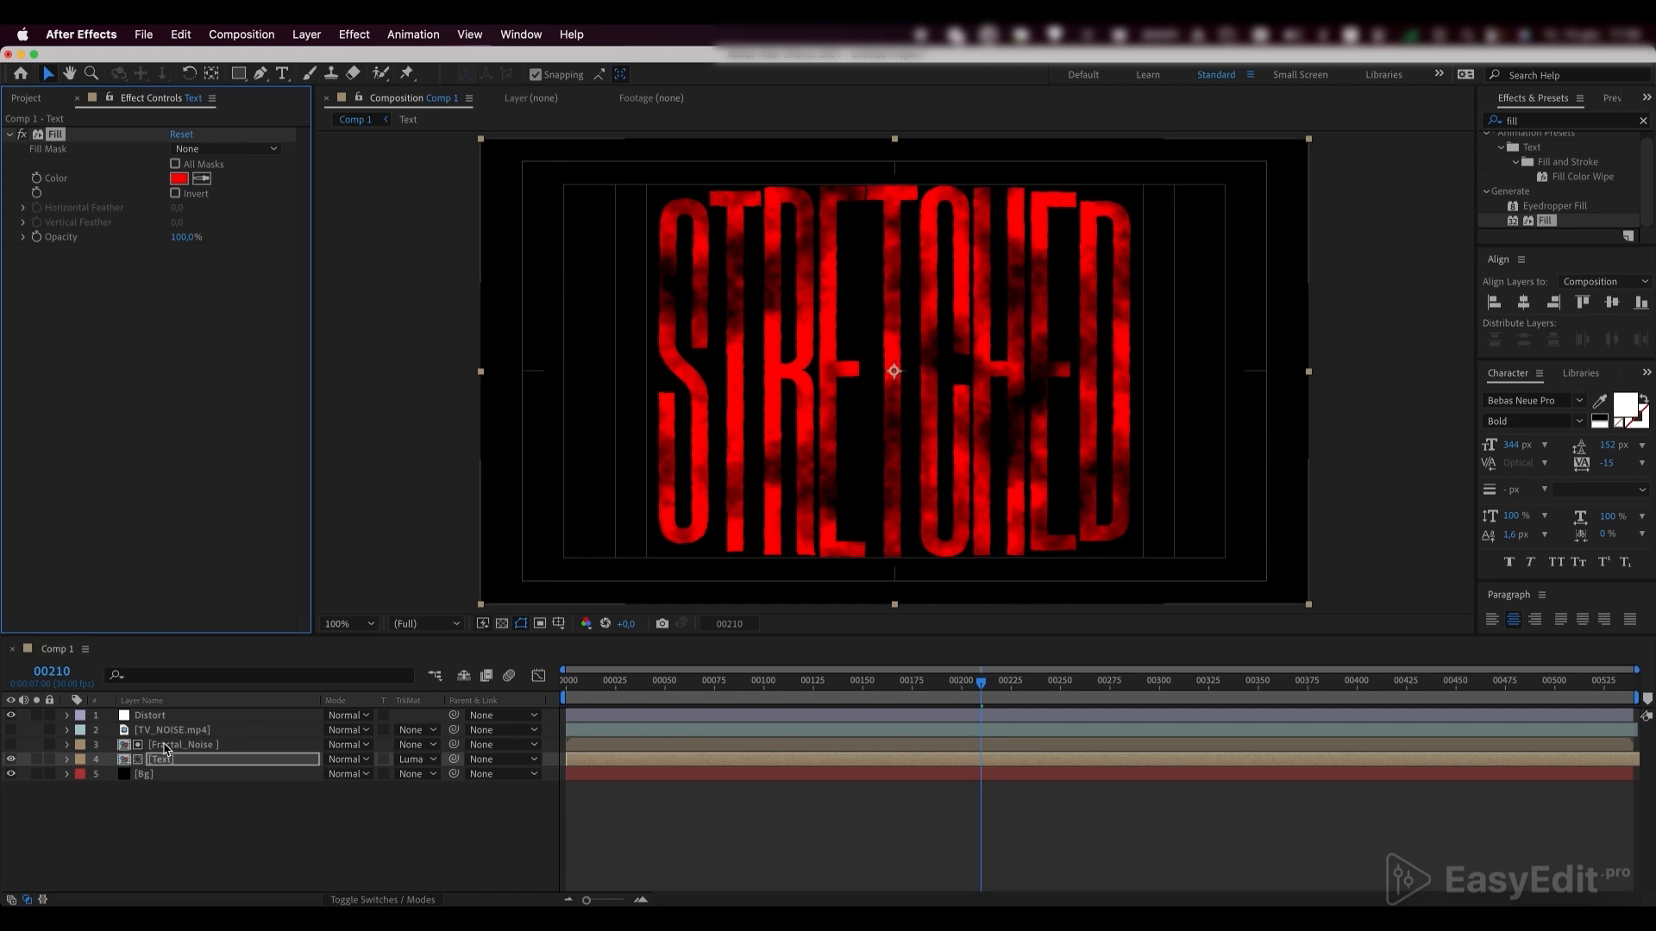
pyautogui.click(180, 180)
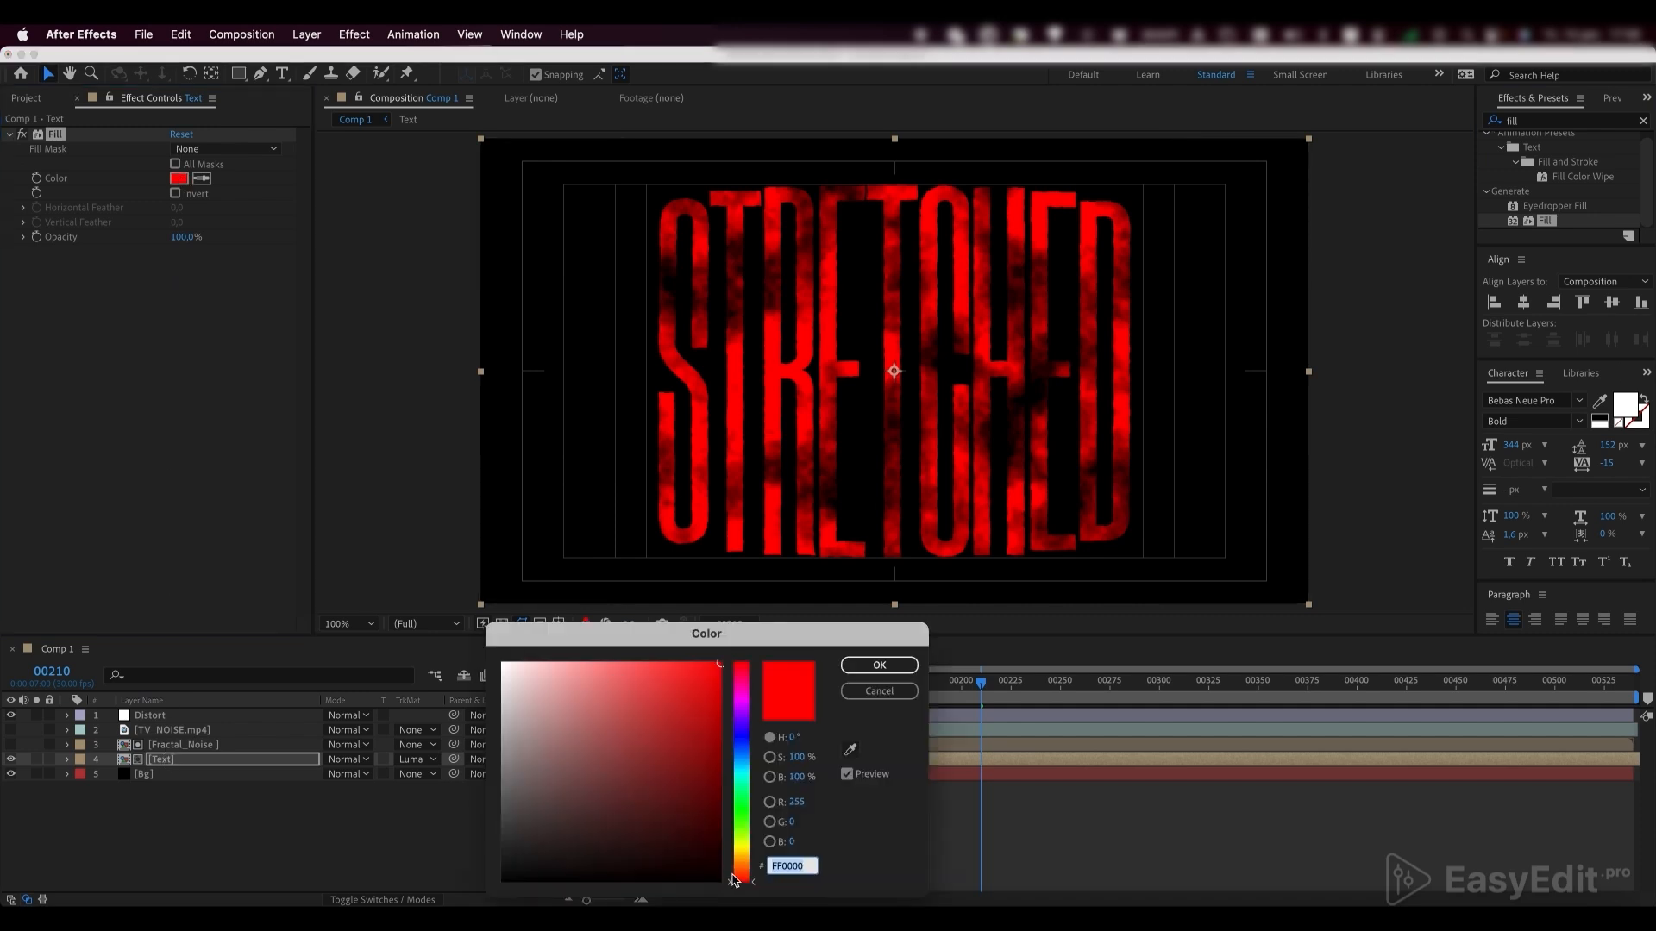
pyautogui.moveTo(739, 882)
pyautogui.mouseDown()
pyautogui.moveTo(742, 853)
pyautogui.moveTo(744, 875)
pyautogui.mouseUp()
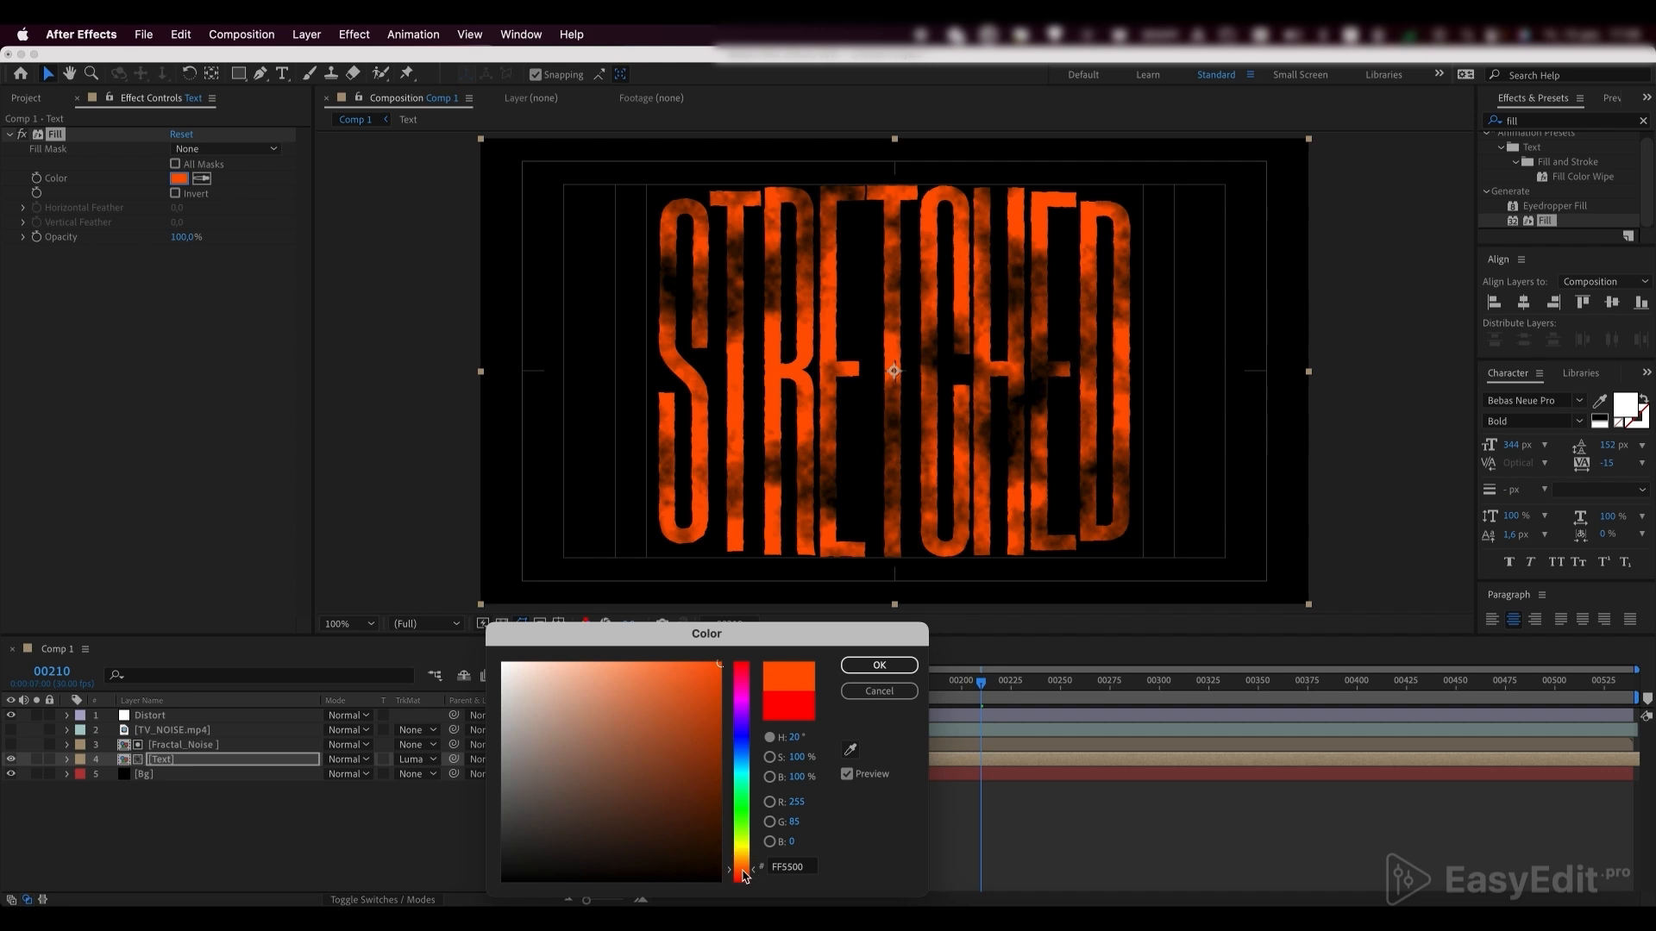
pyautogui.click(879, 665)
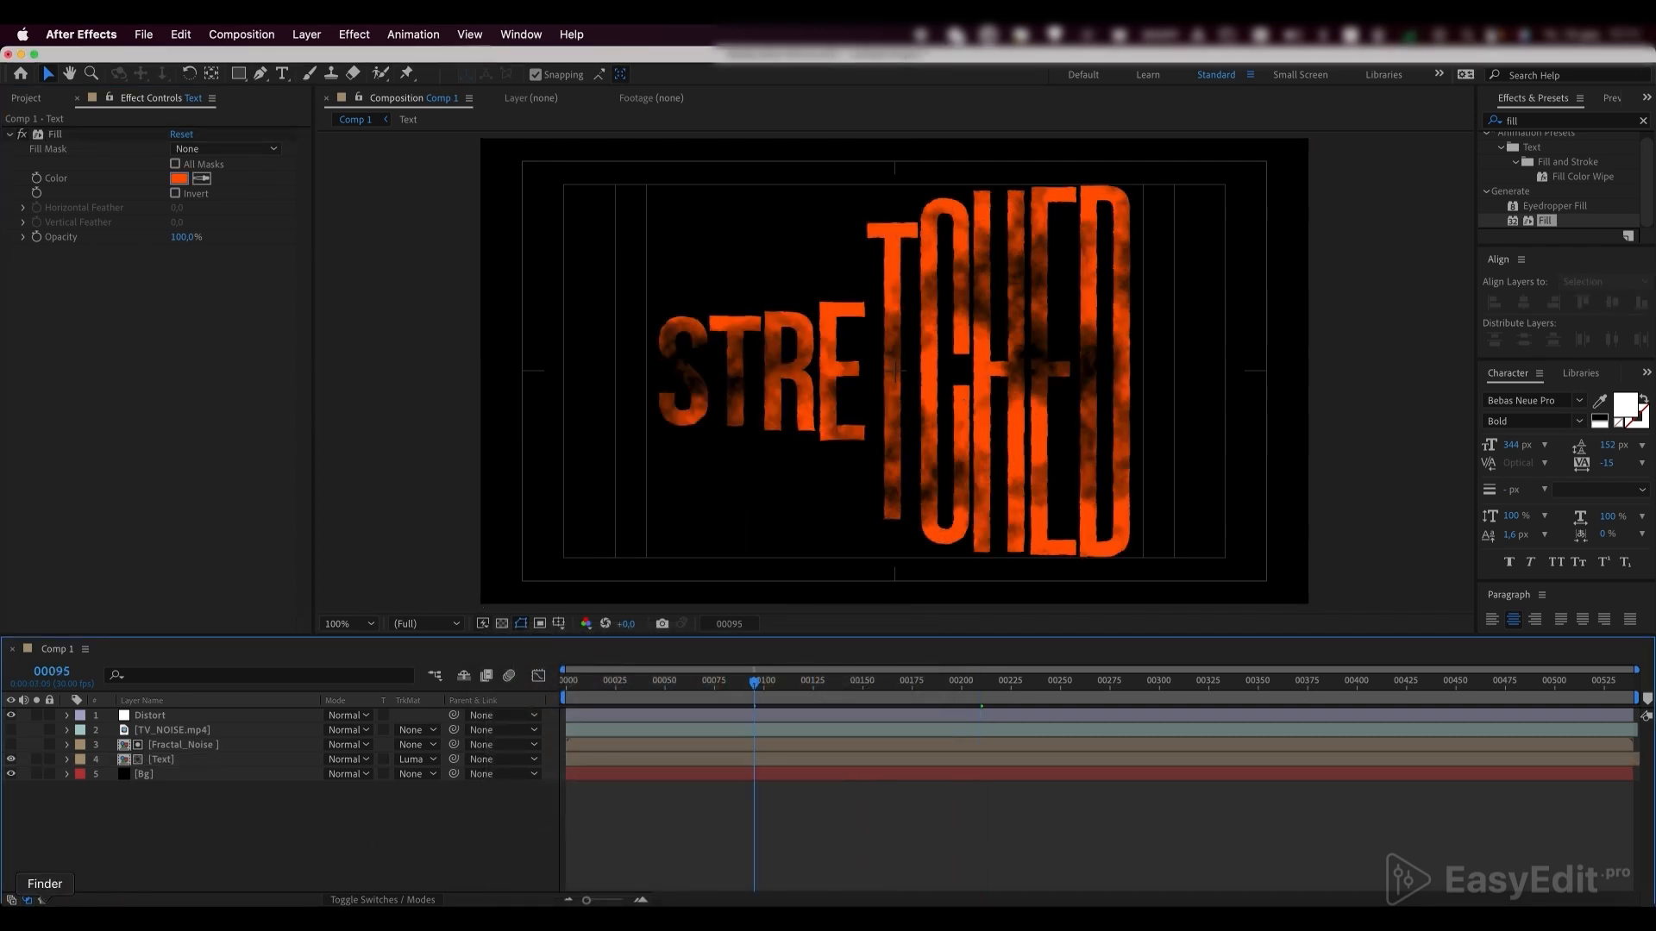
# Add Texture.mov from the Txtrs folder in Finder as a layer directly below Distort, and view it at frame 41
pyautogui.click(39, 916)
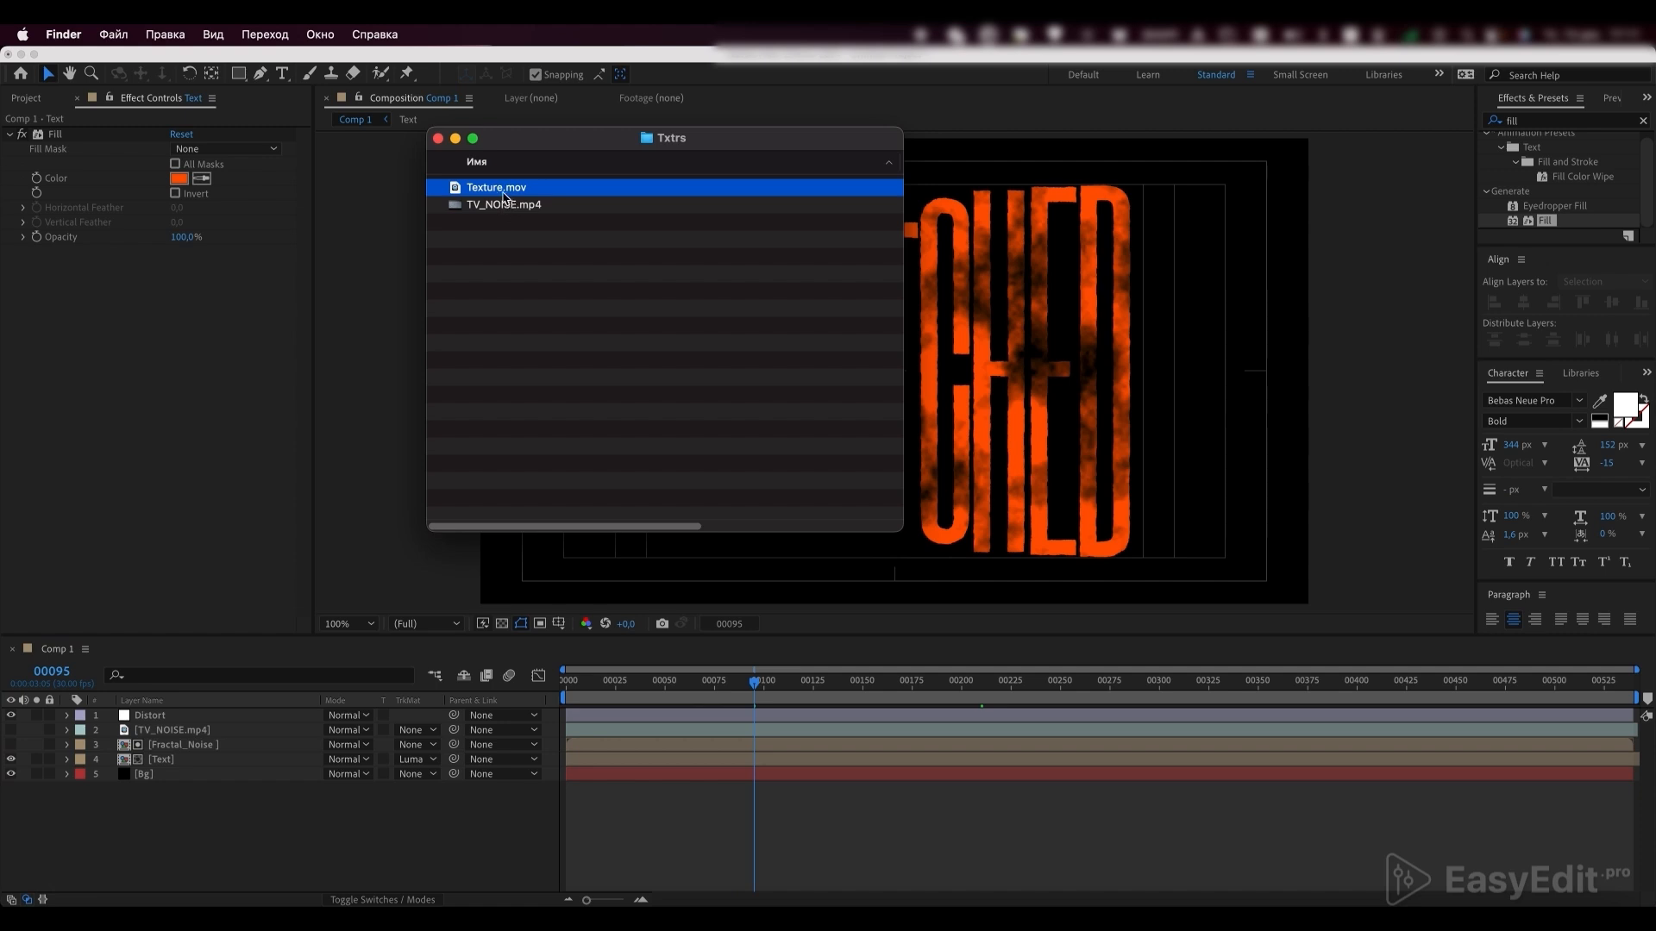
pyautogui.moveTo(499, 195); pyautogui.dragTo(168, 738)
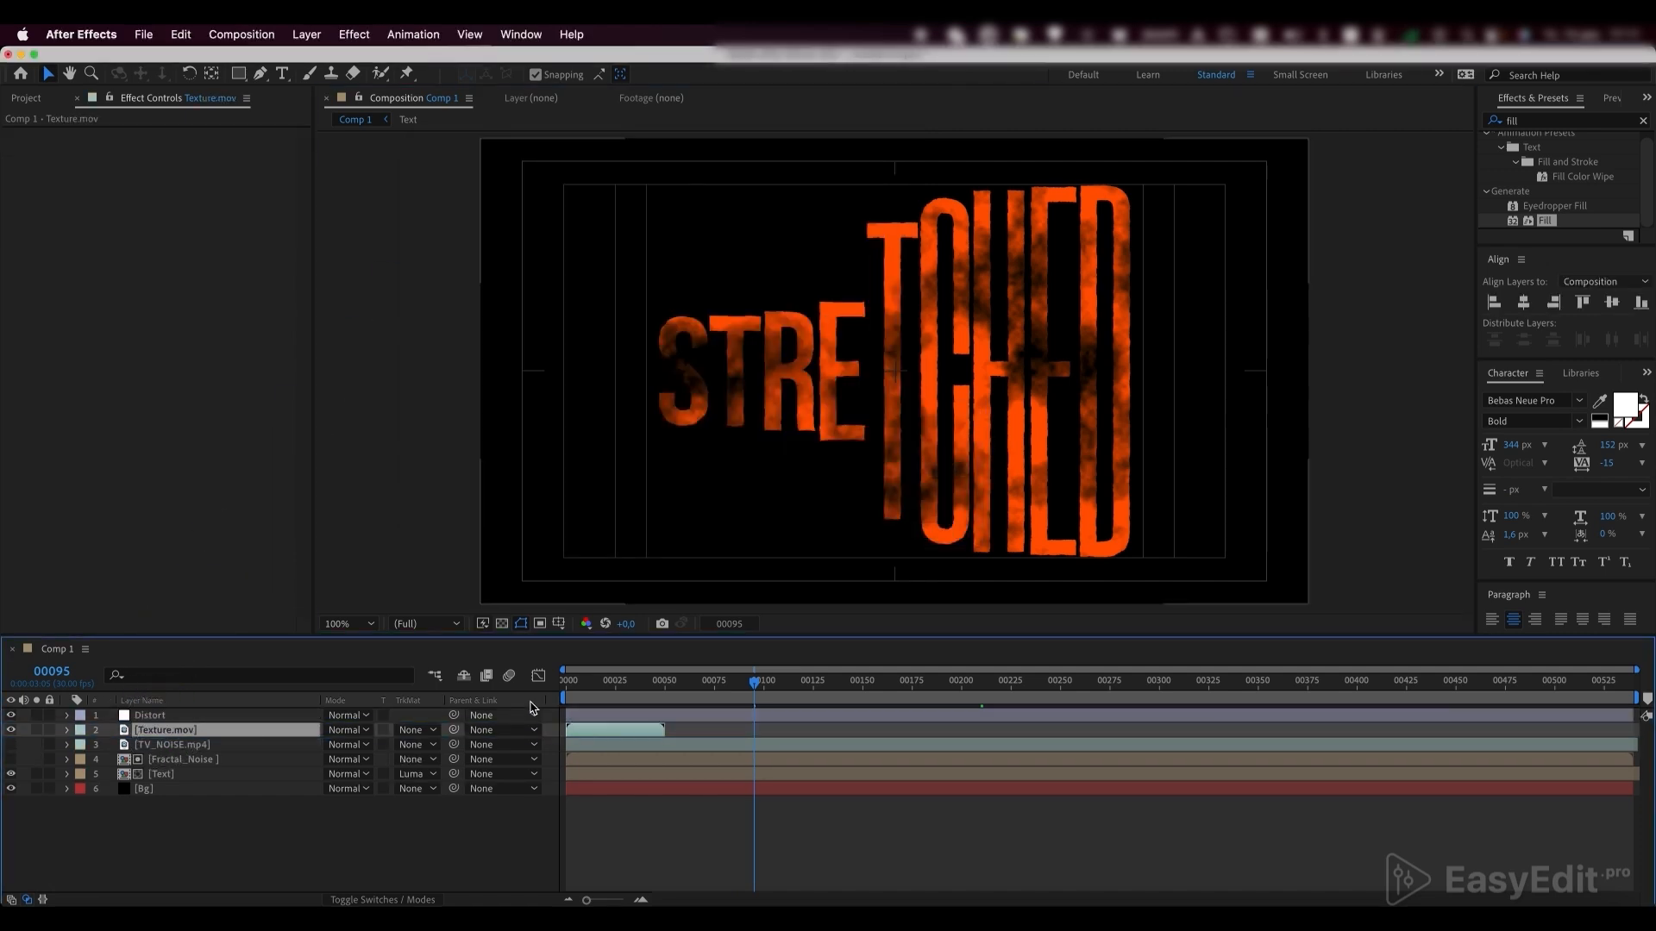
pyautogui.click(649, 681)
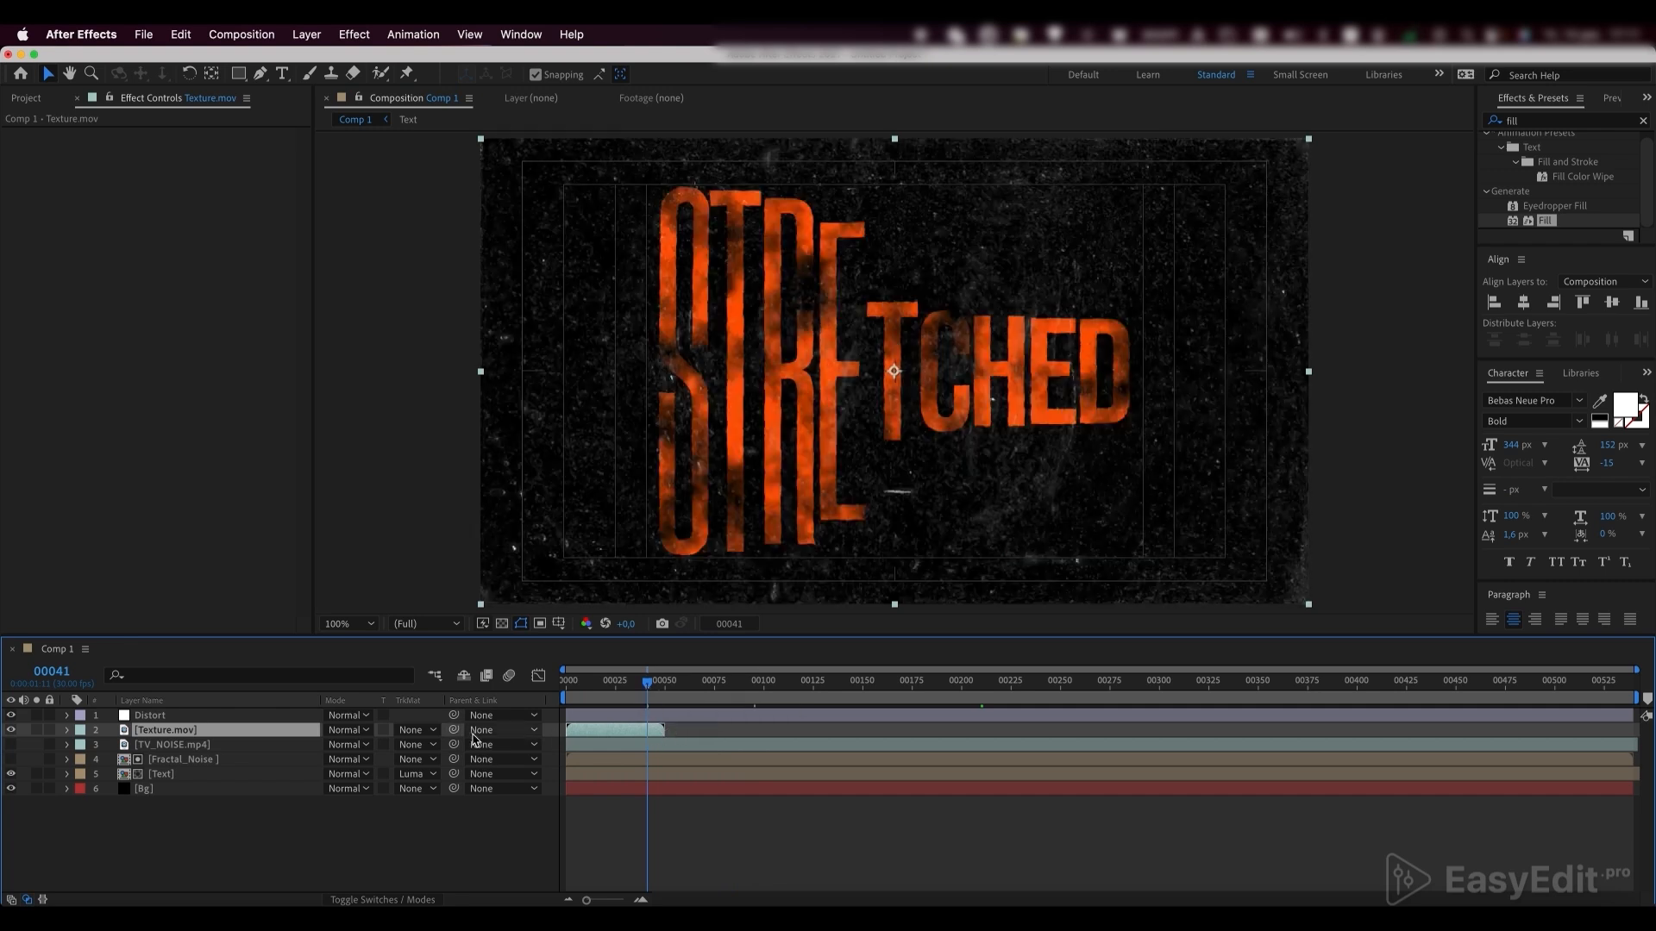
# Enable time remapping on Texture.mov with the expression loopOut() and extend the layer to the end of the composition
pyautogui.rightClick(164, 731)
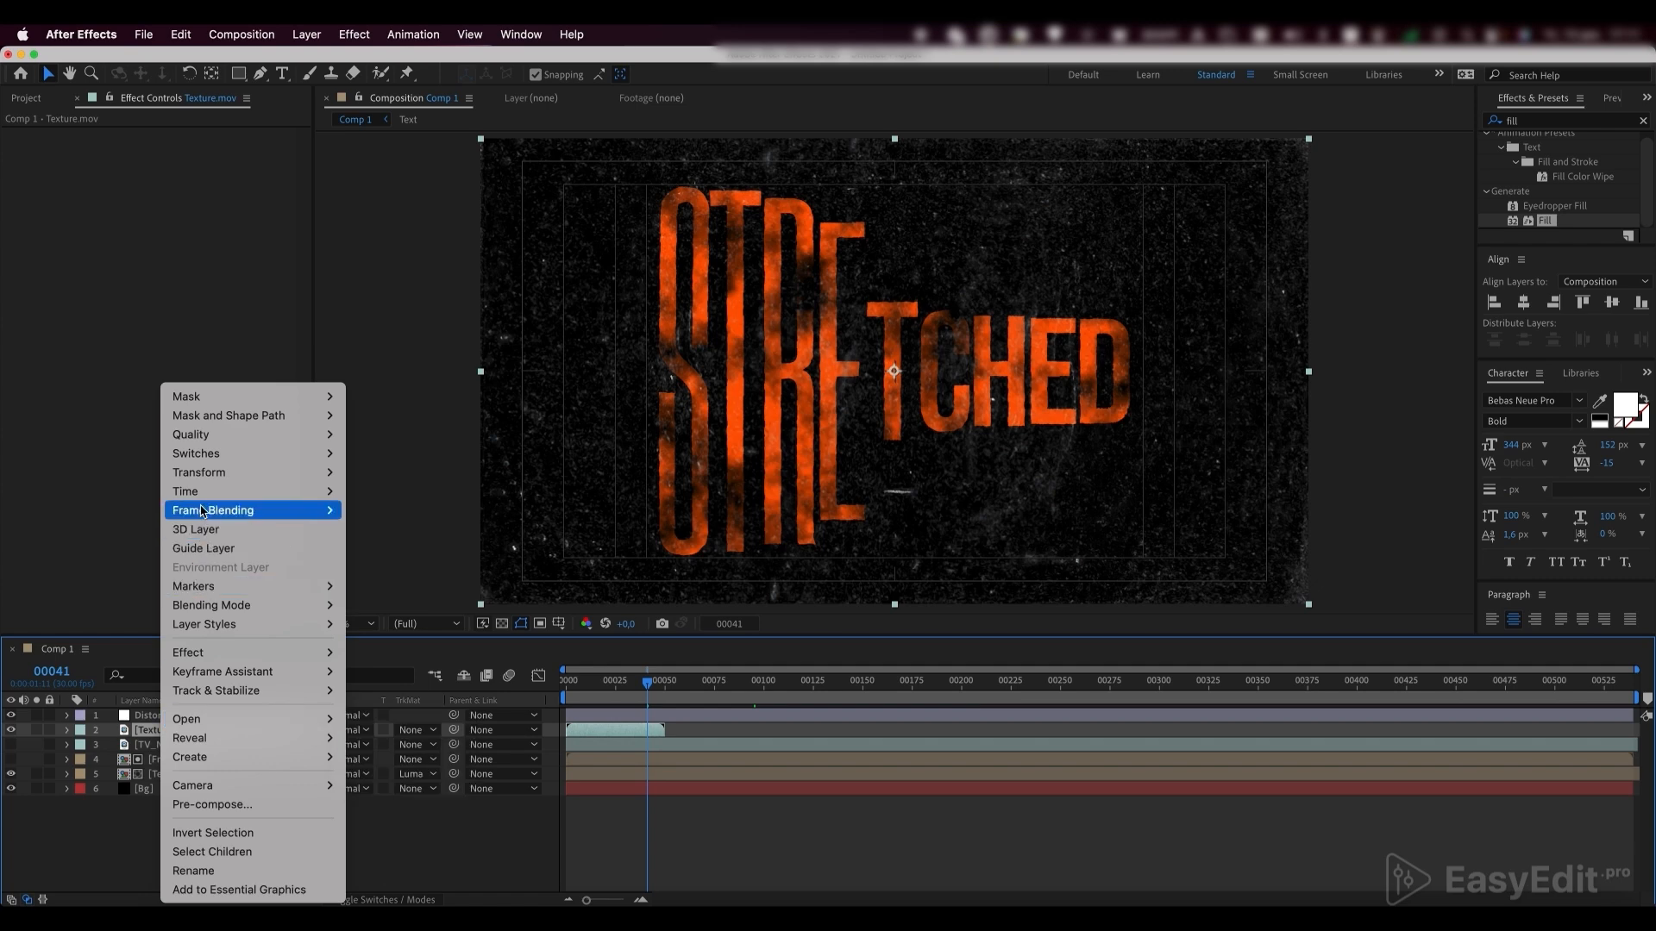
pyautogui.moveTo(211, 493)
pyautogui.click(390, 494)
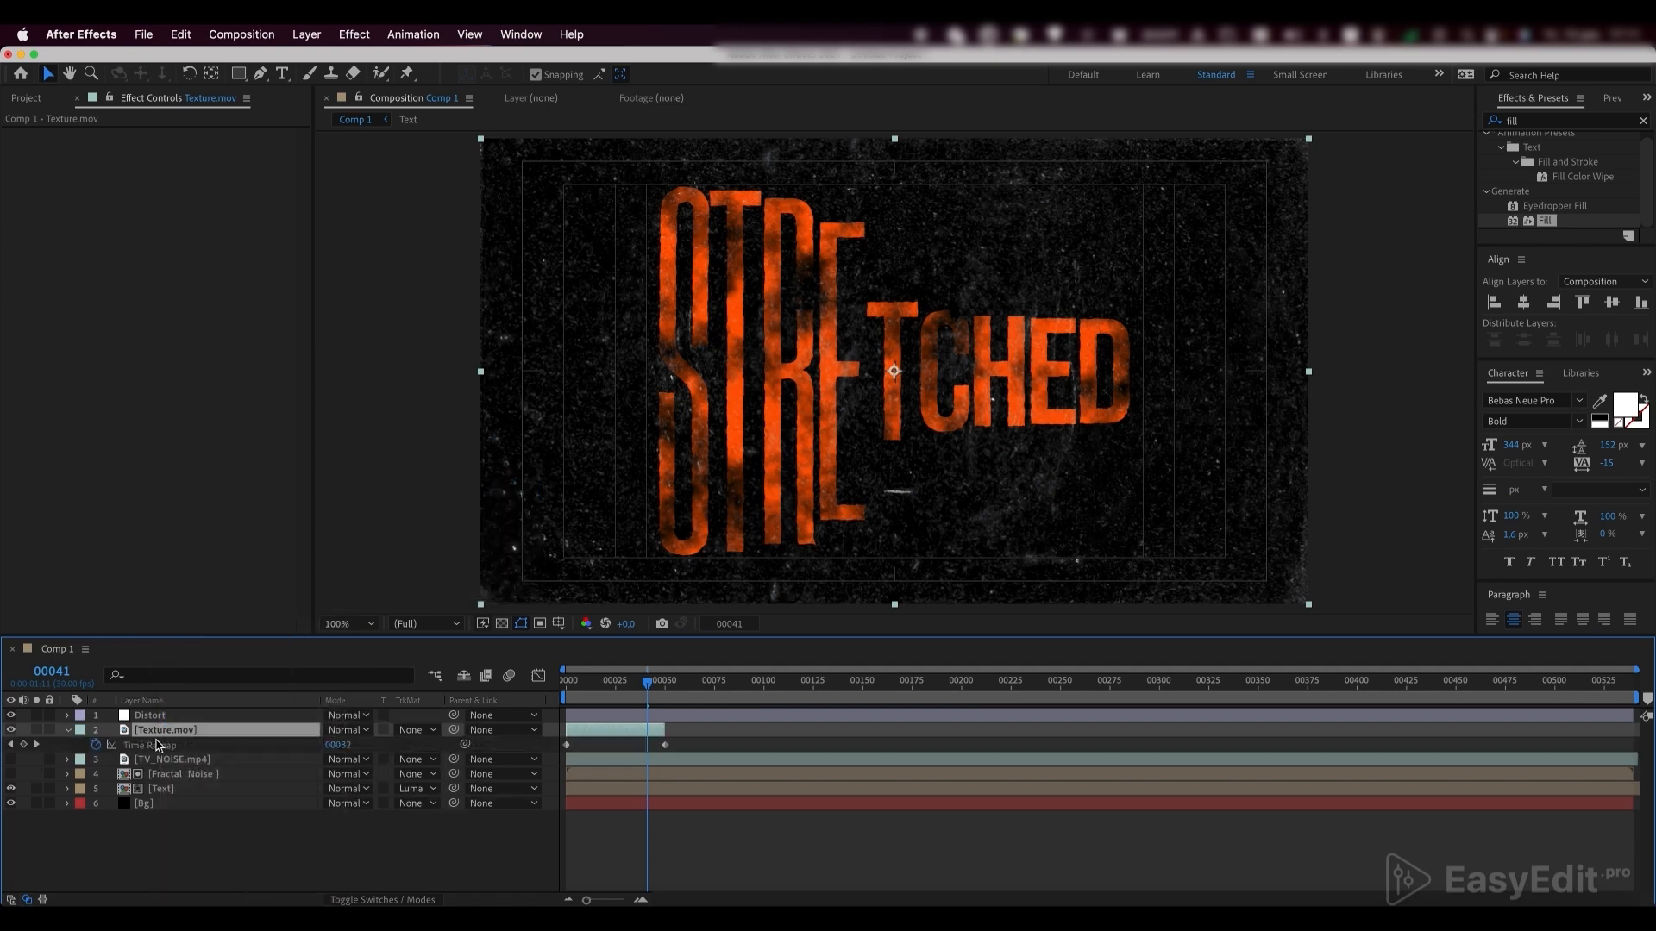
pyautogui.keyDown('alt'); pyautogui.click(97, 745); pyautogui.keyUp('alt')
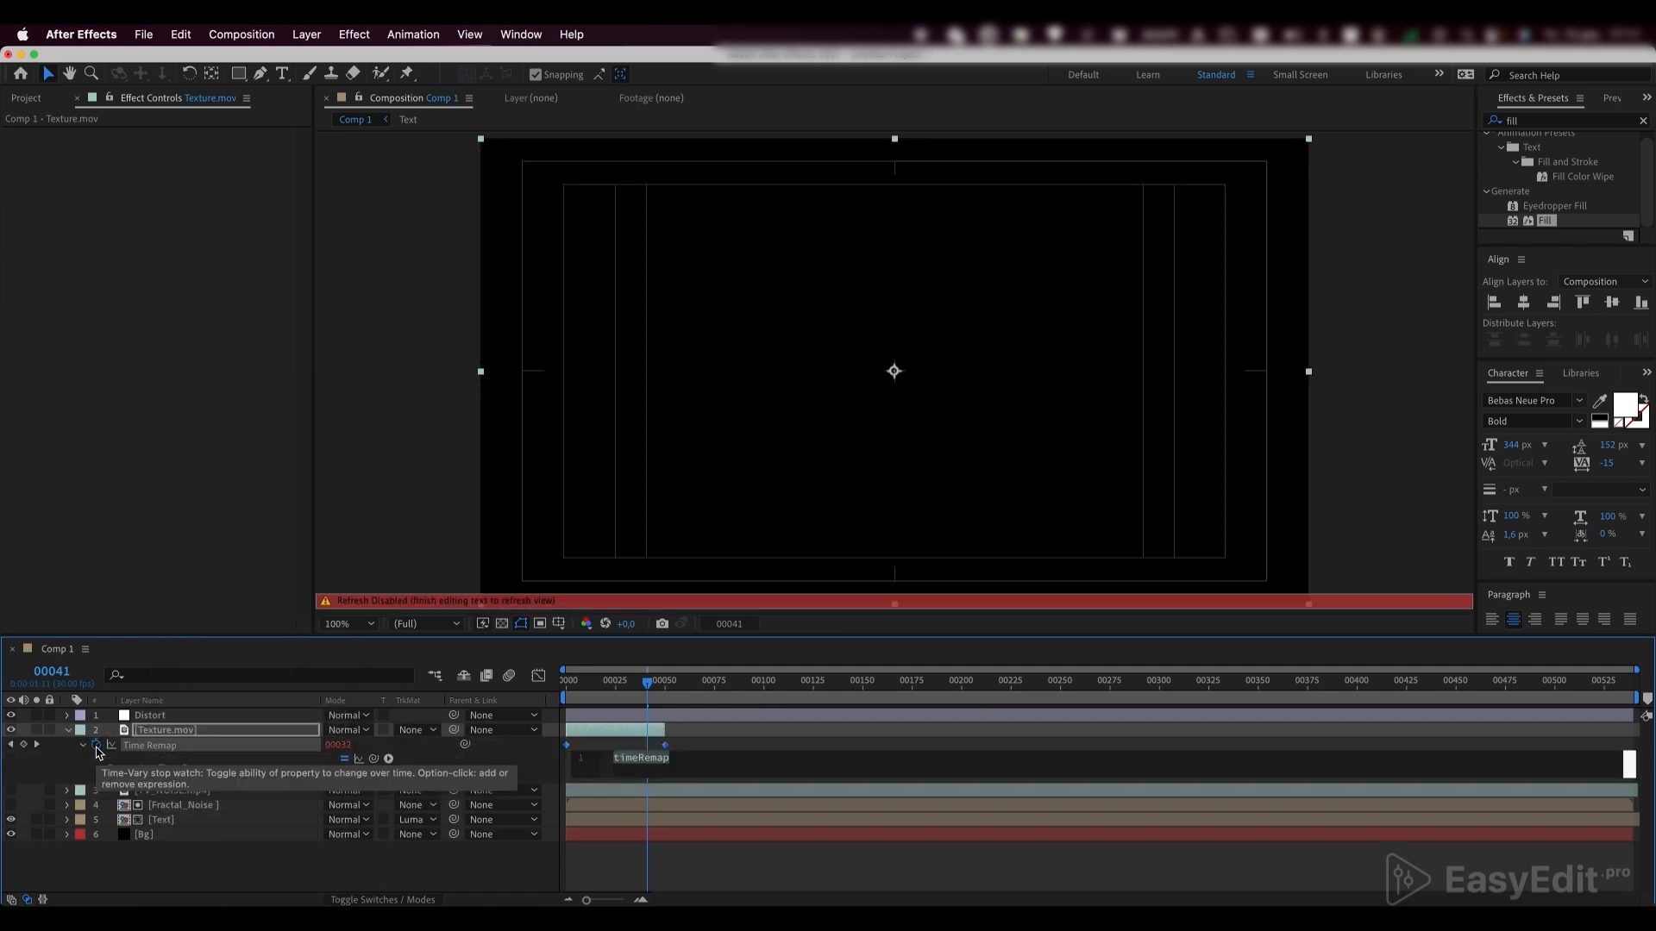
pyautogui.write('loop')
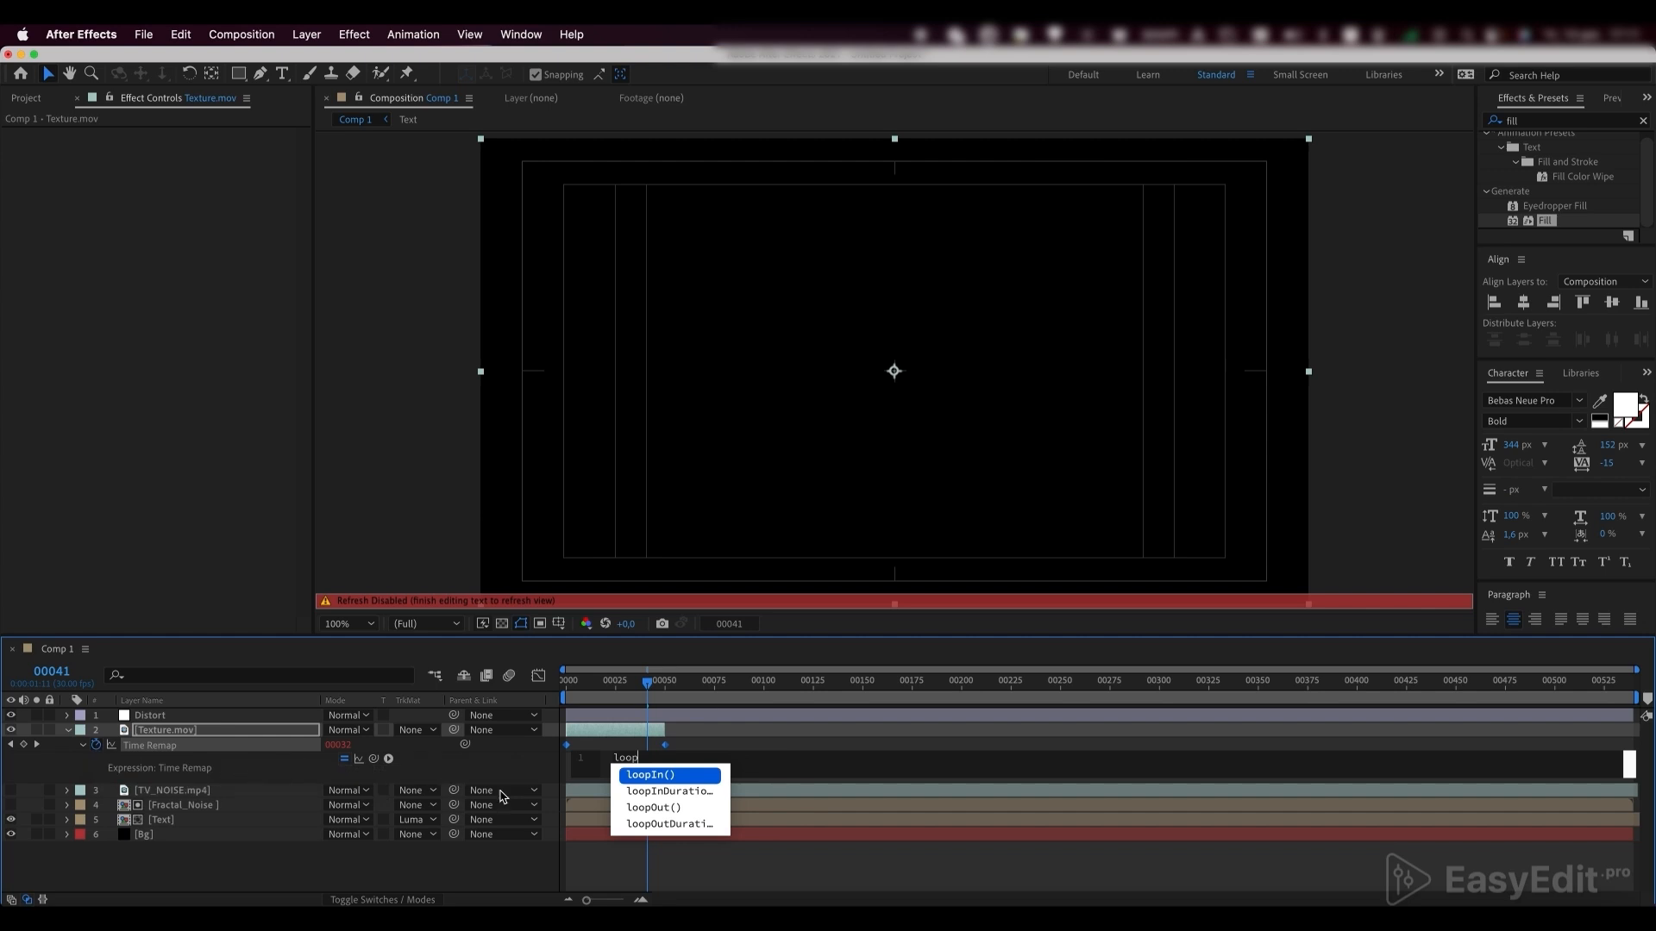
pyautogui.click(686, 808)
pyautogui.click(682, 860)
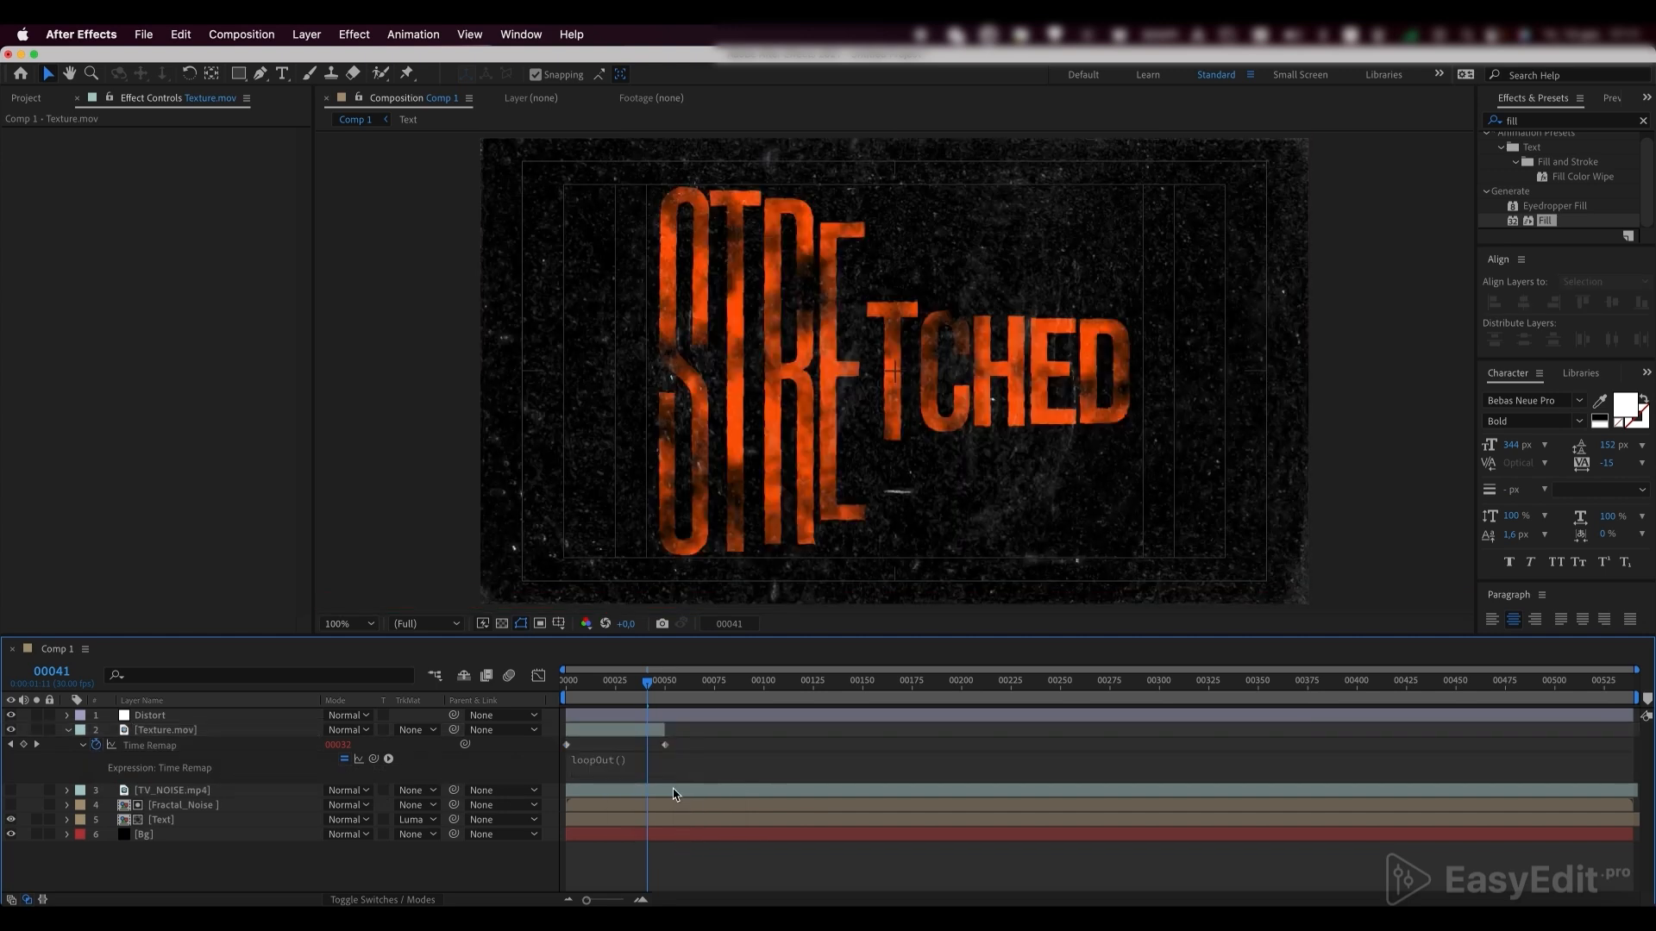
pyautogui.moveTo(665, 729); pyautogui.dragTo(1636, 730)
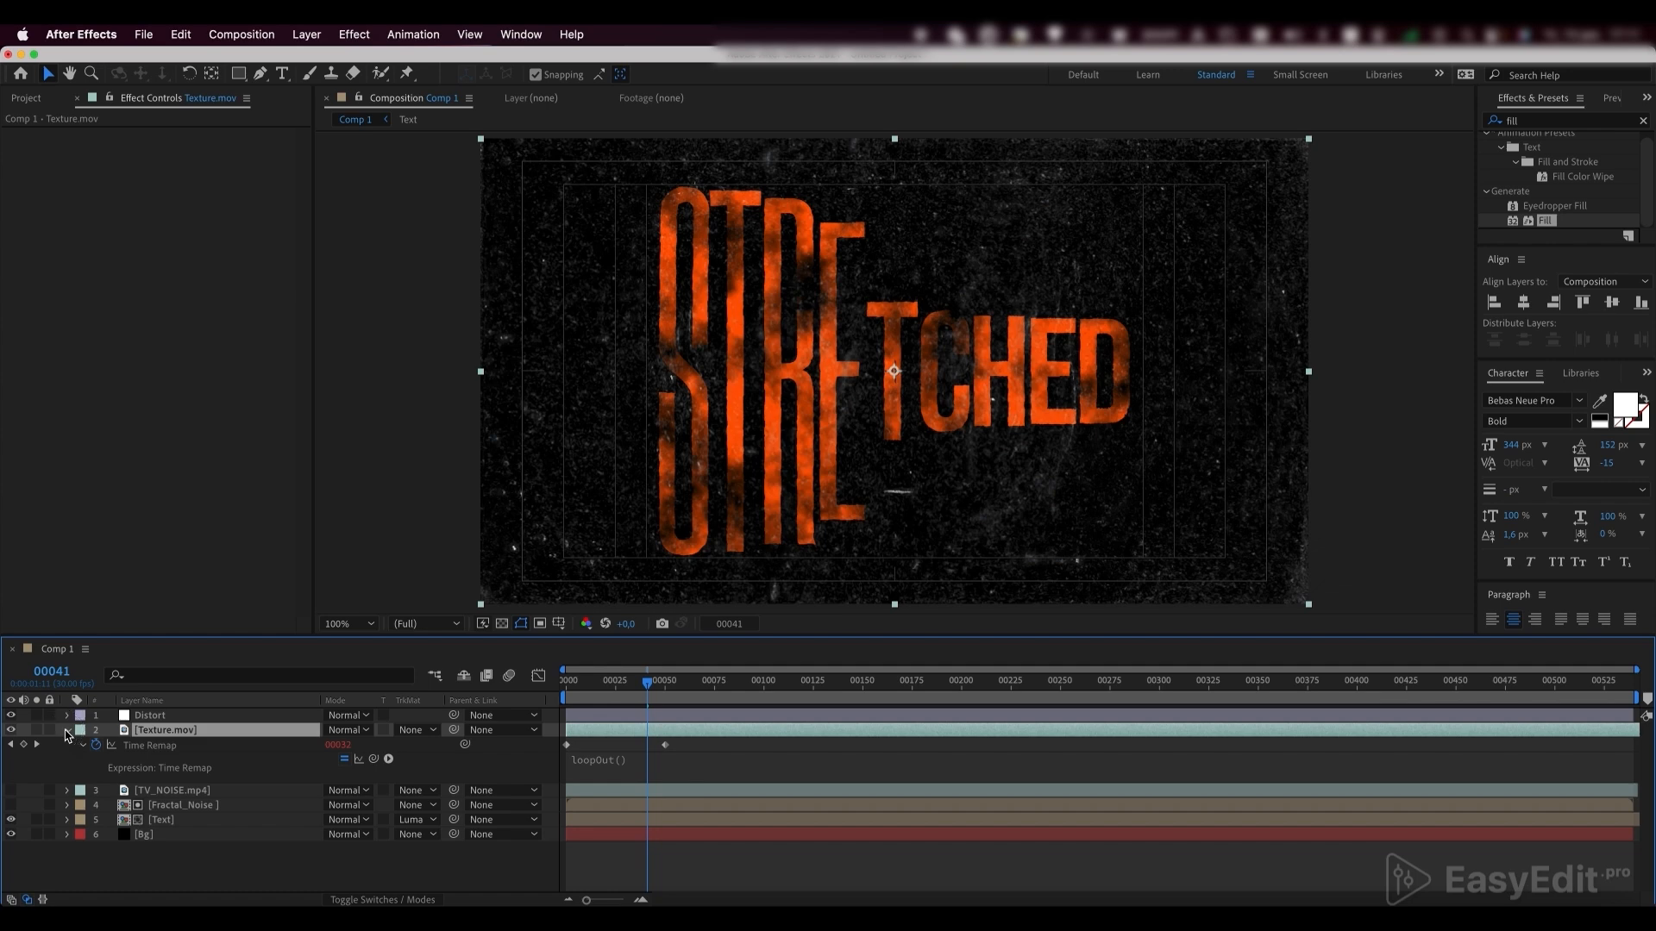
pyautogui.click(67, 731)
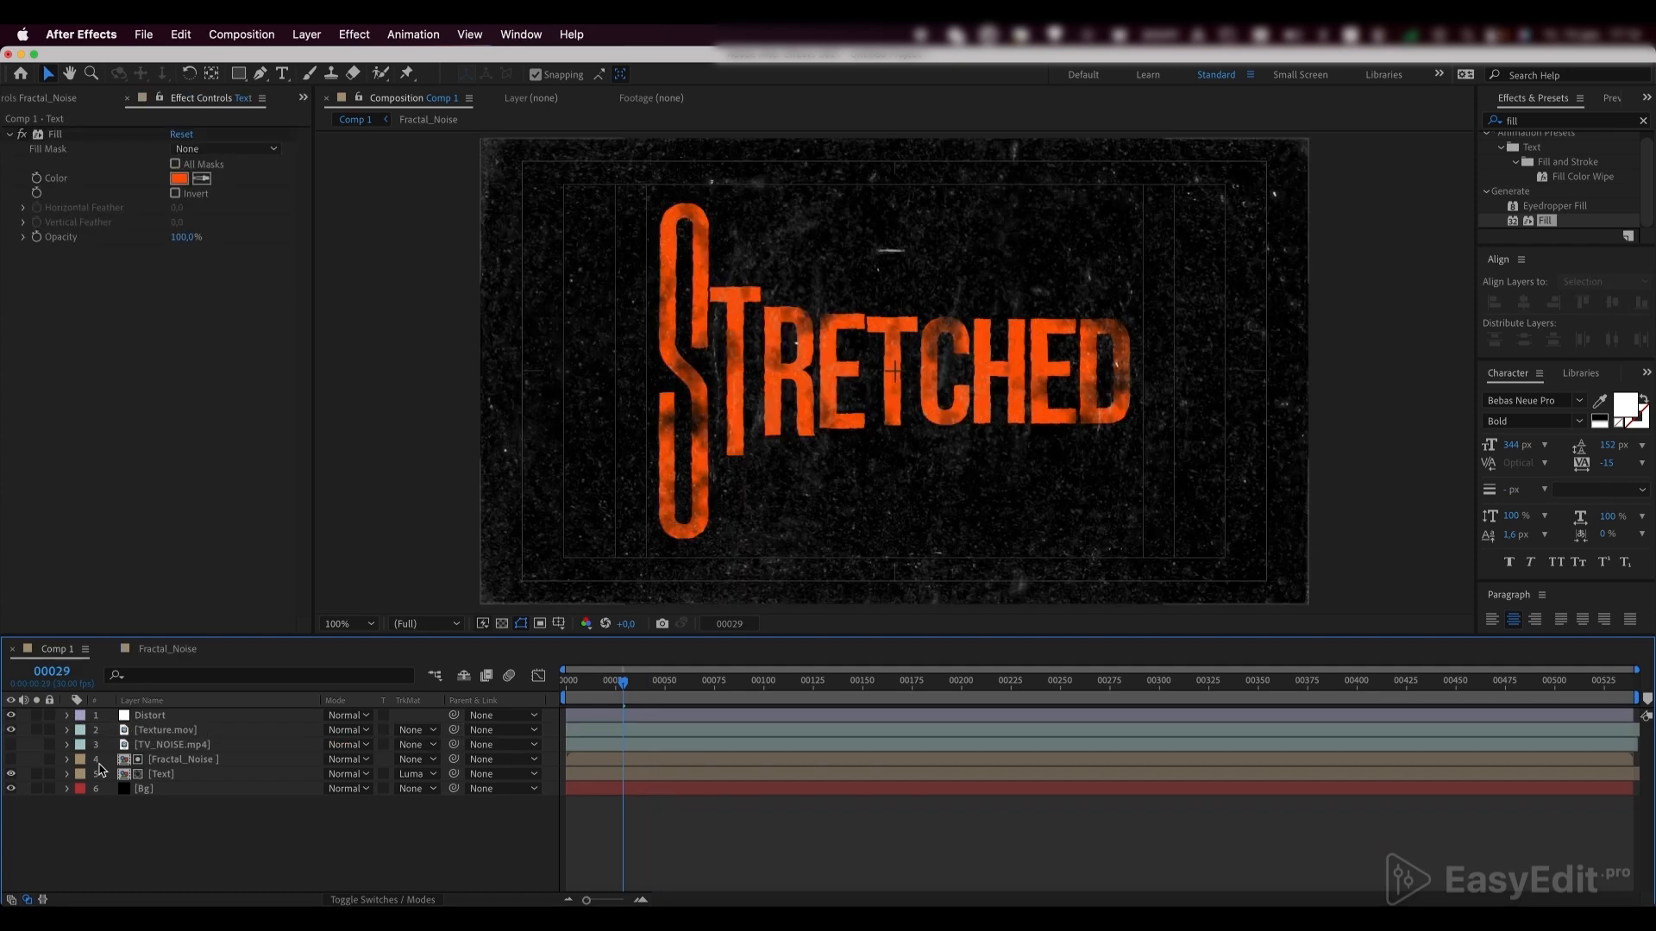
# Apply Gaussian Blur to the Text layer with a Blurriness of 5 and return the playhead to frame 0
pyautogui.click(162, 773)
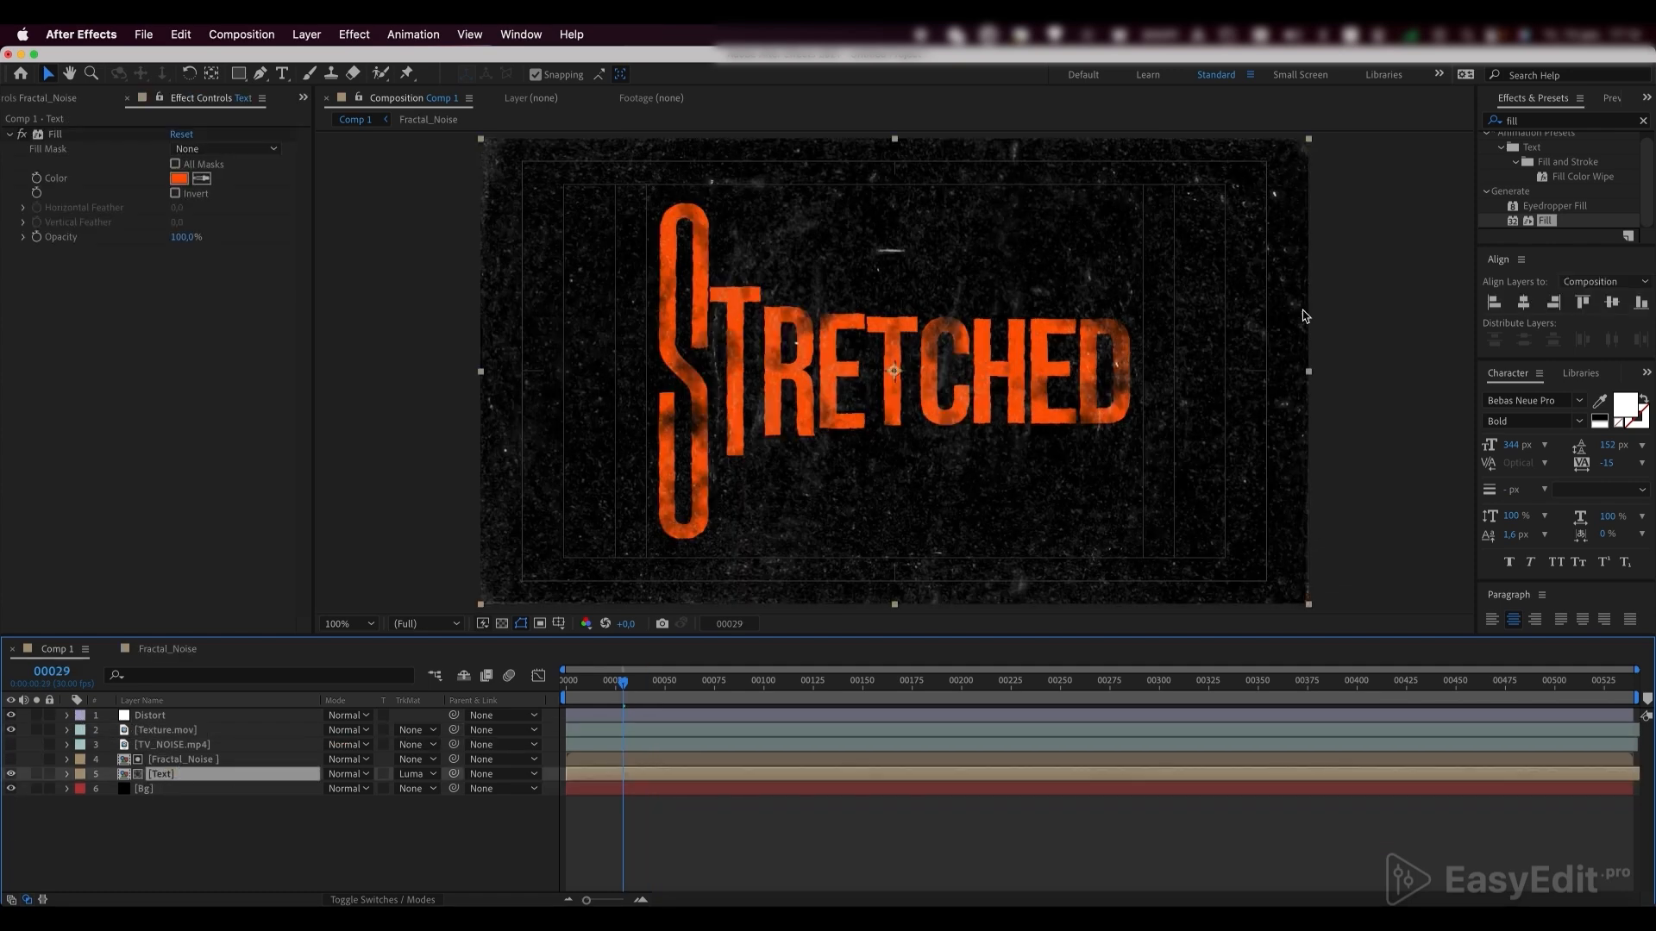
pyautogui.click(1530, 126)
pyautogui.write('gaus')
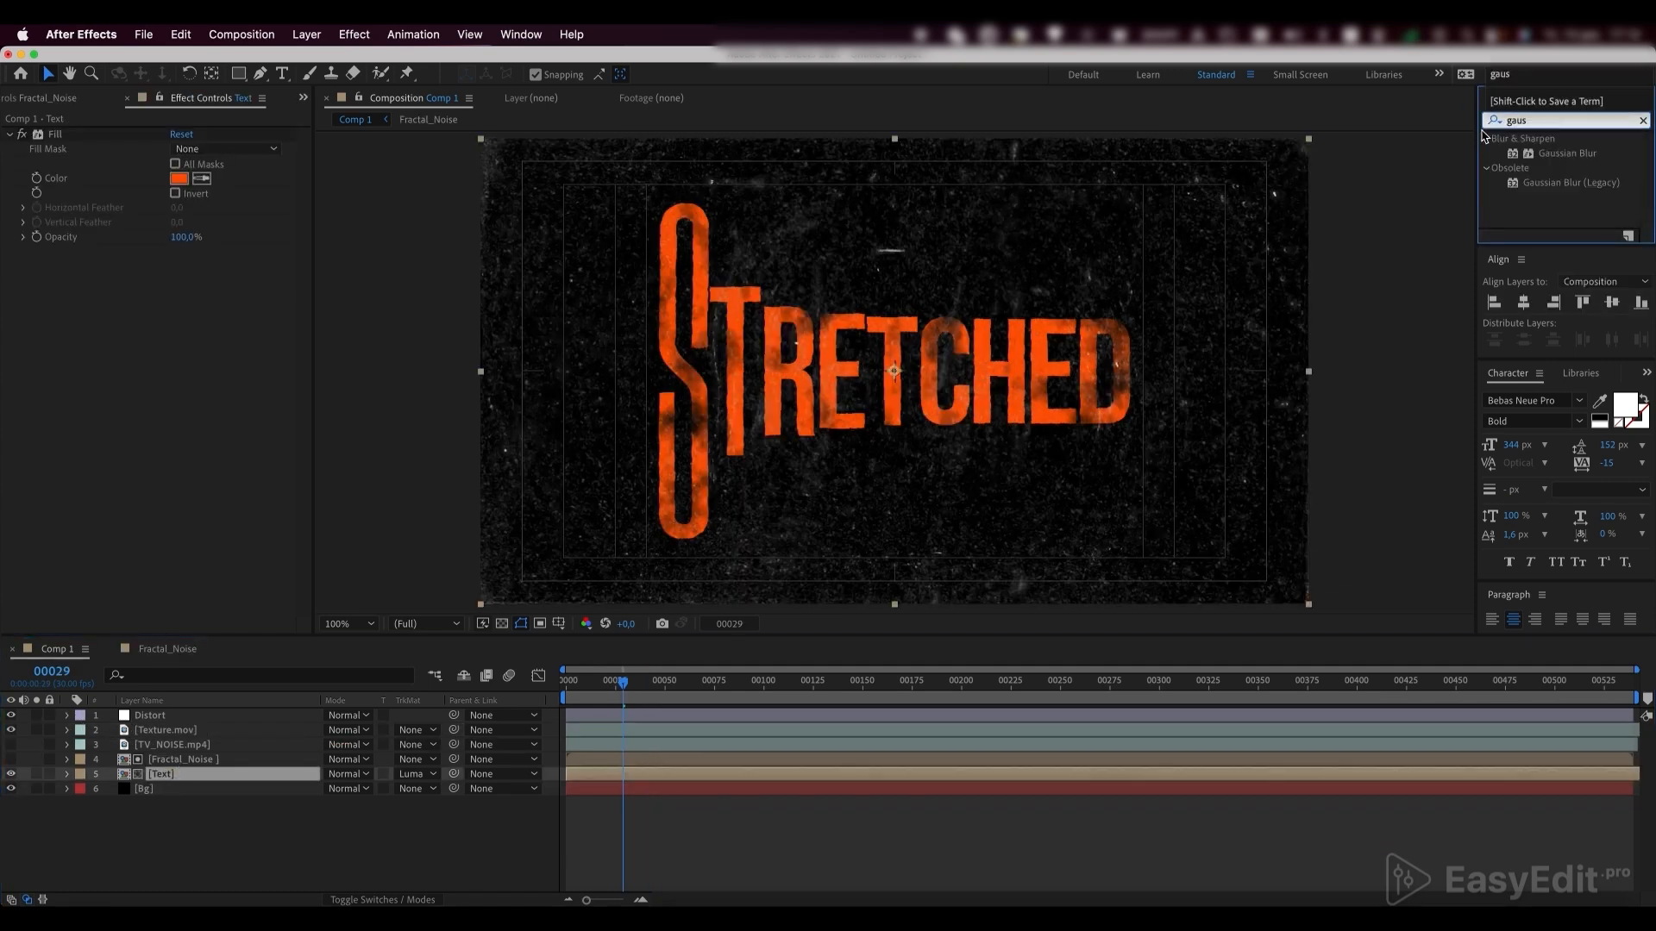
pyautogui.click(1567, 154)
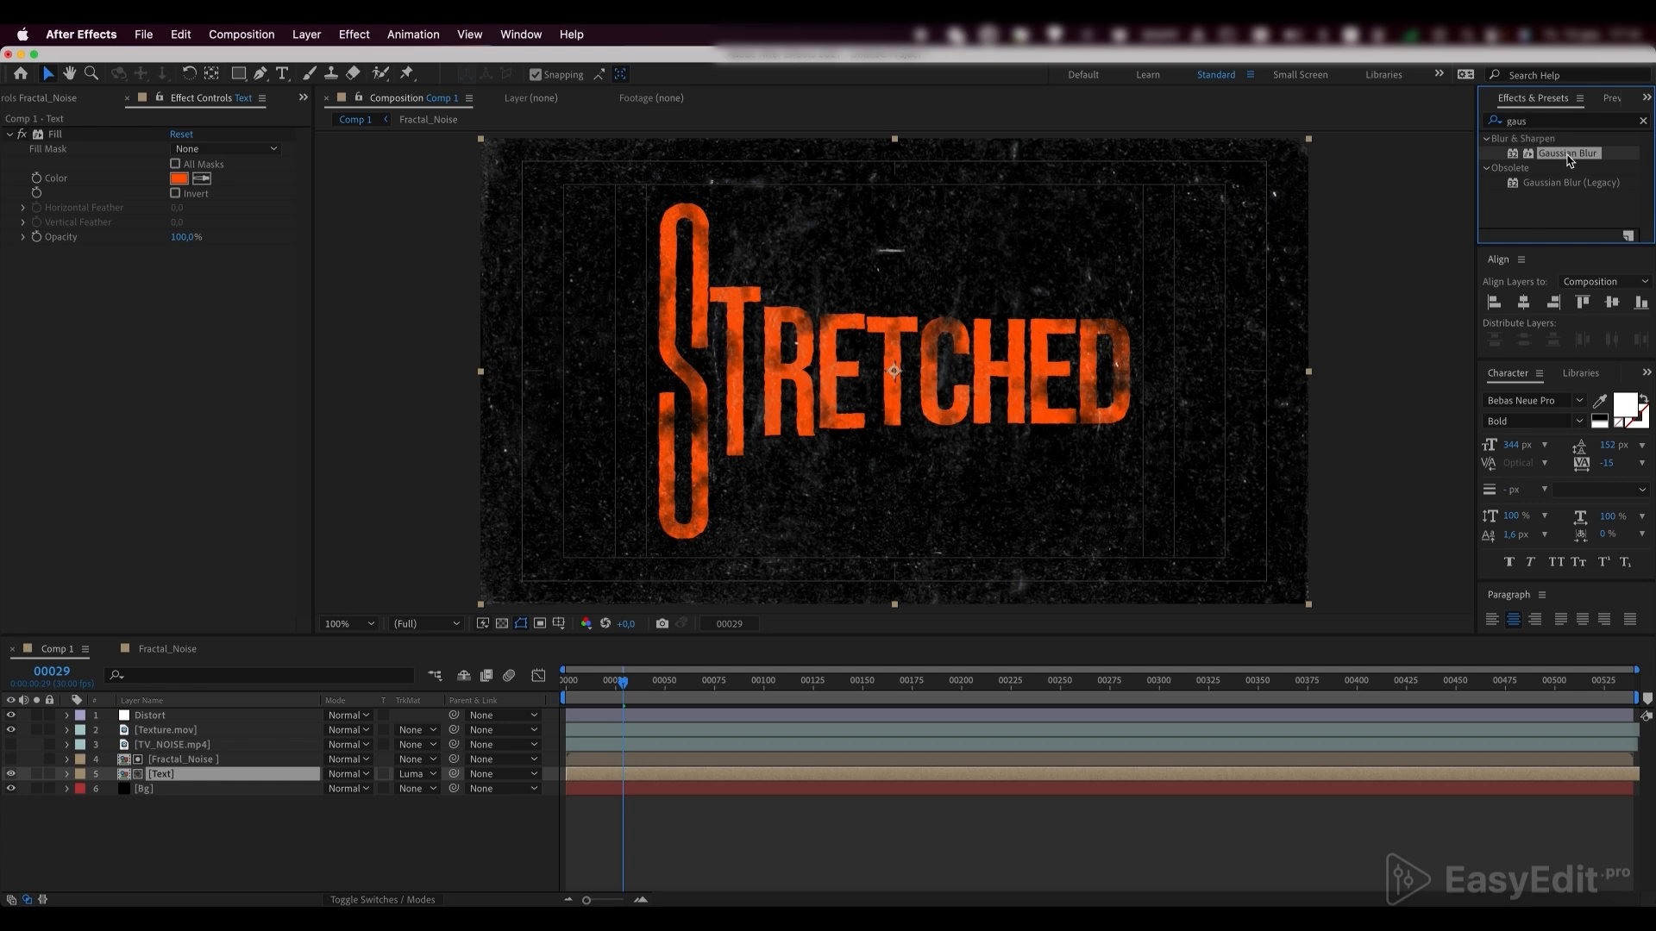
pyautogui.moveTo(1568, 155); pyautogui.dragTo(221, 782)
pyautogui.click(175, 267)
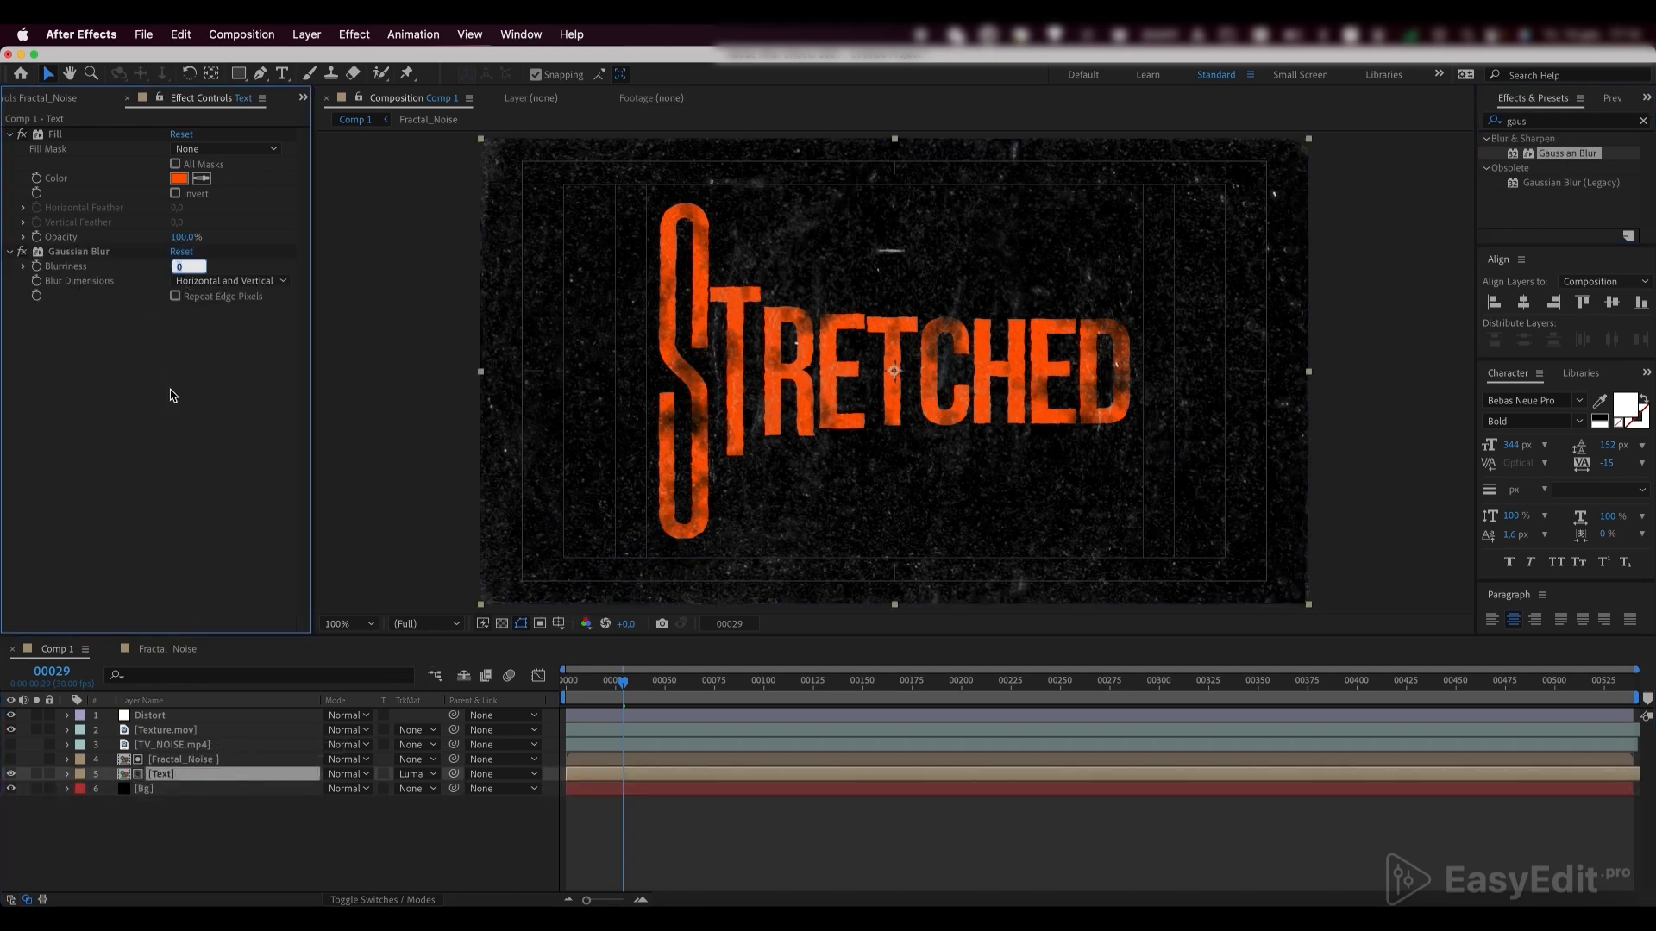
pyautogui.press('Return')
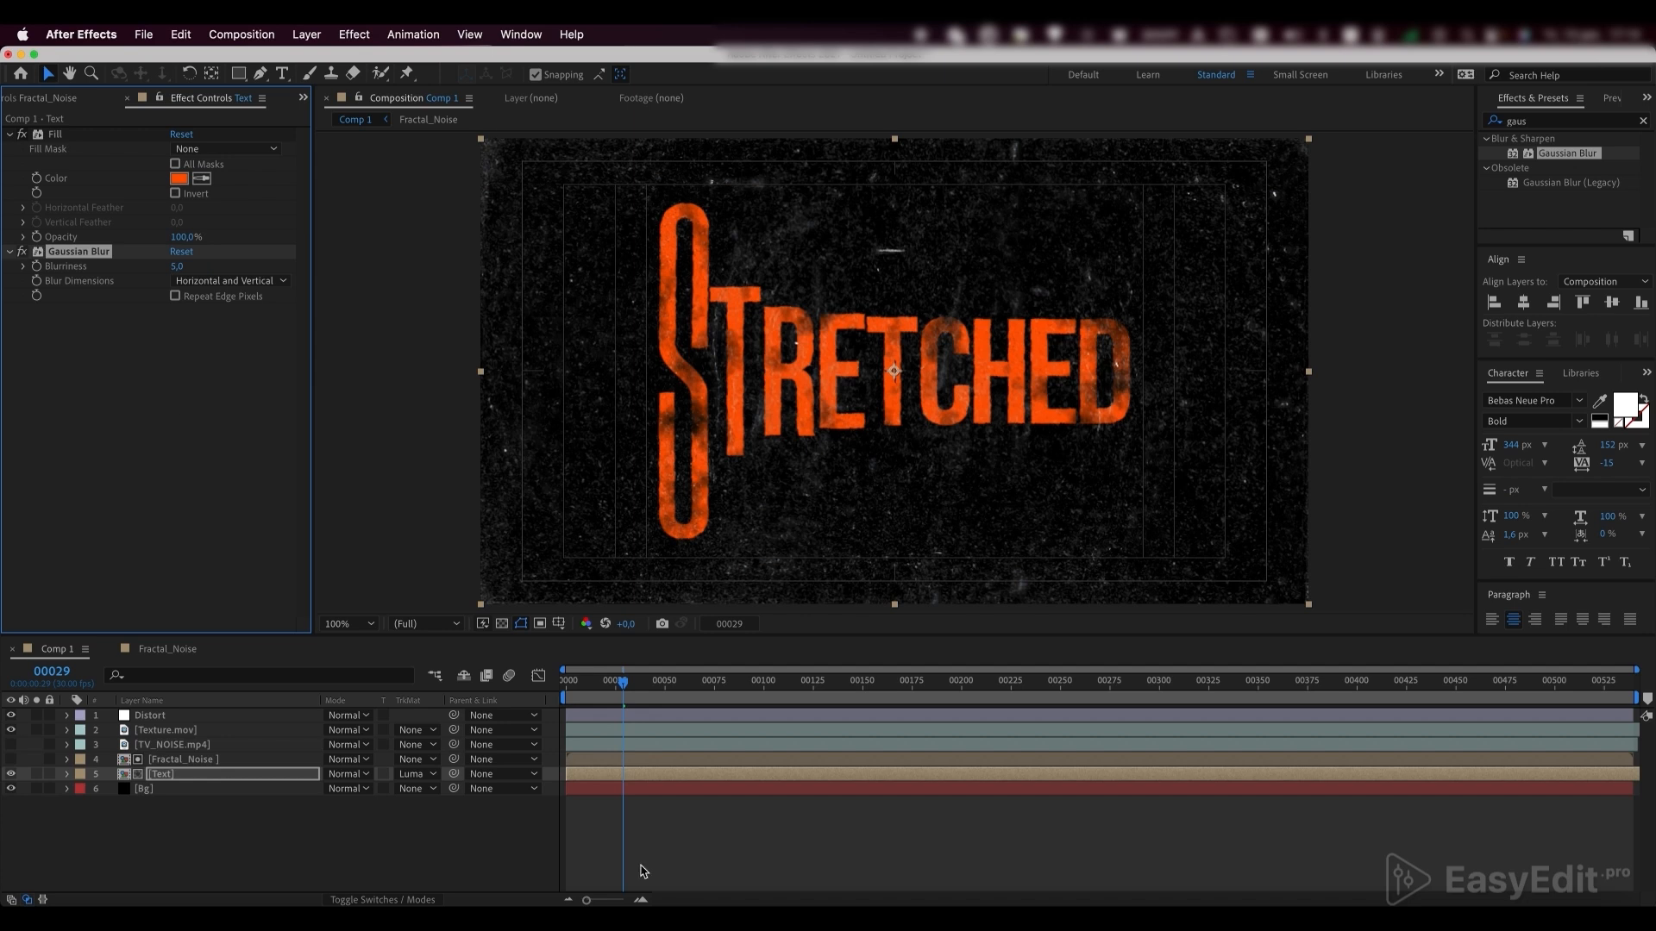
pyautogui.click(693, 841)
pyautogui.moveTo(626, 680); pyautogui.dragTo(492, 683)
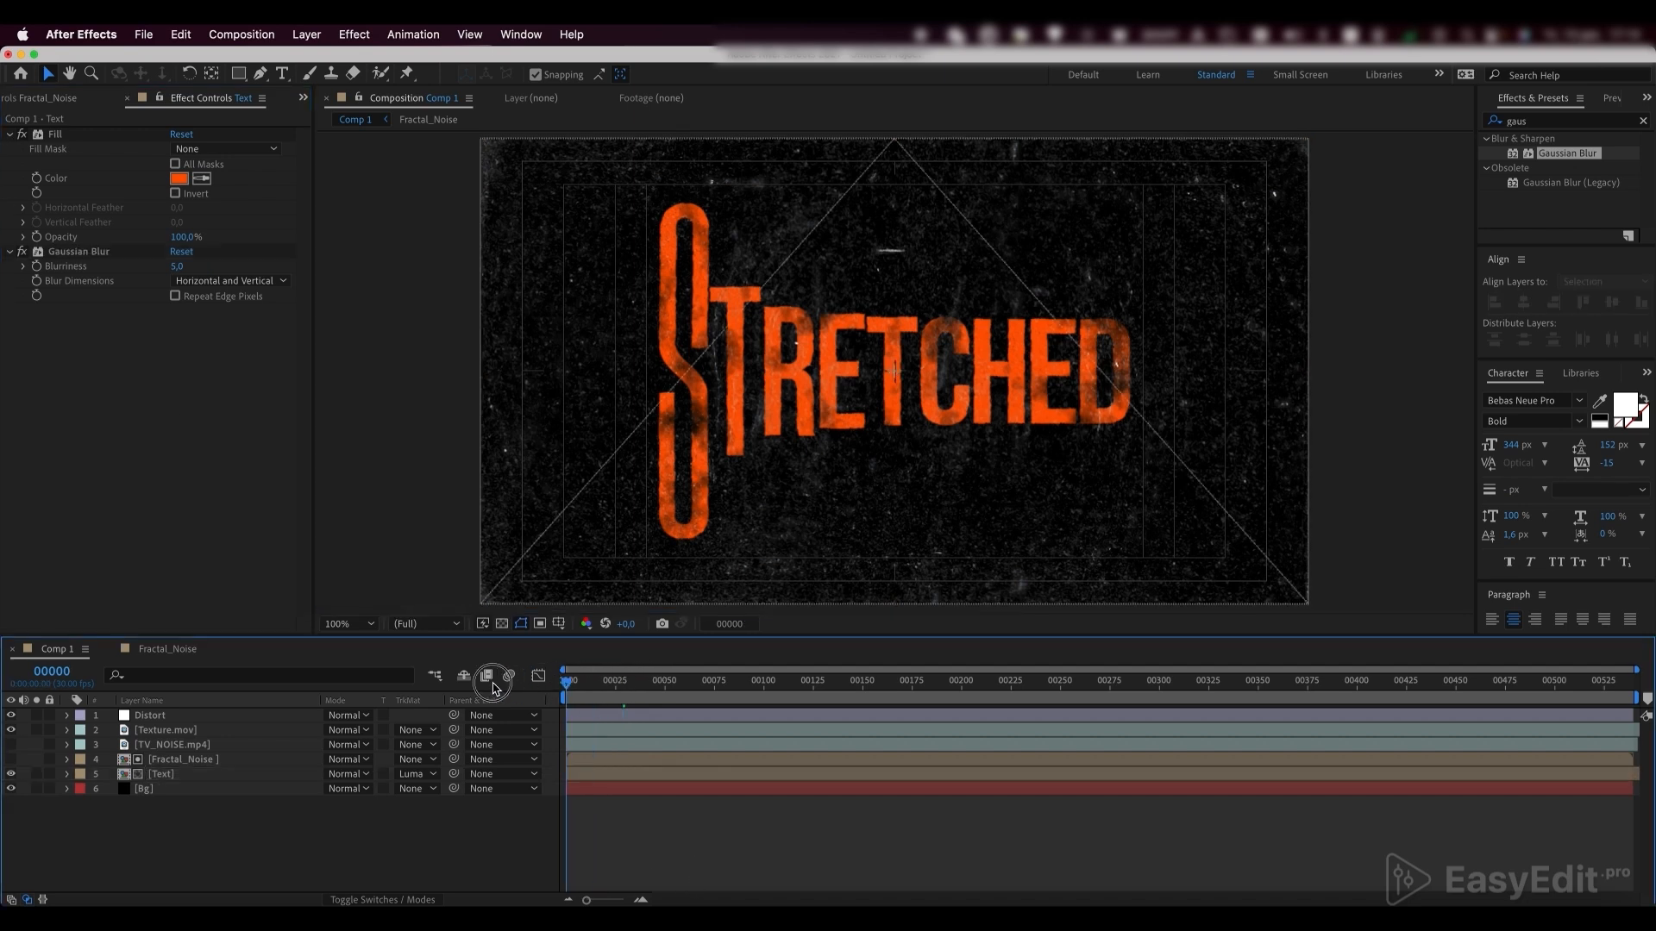